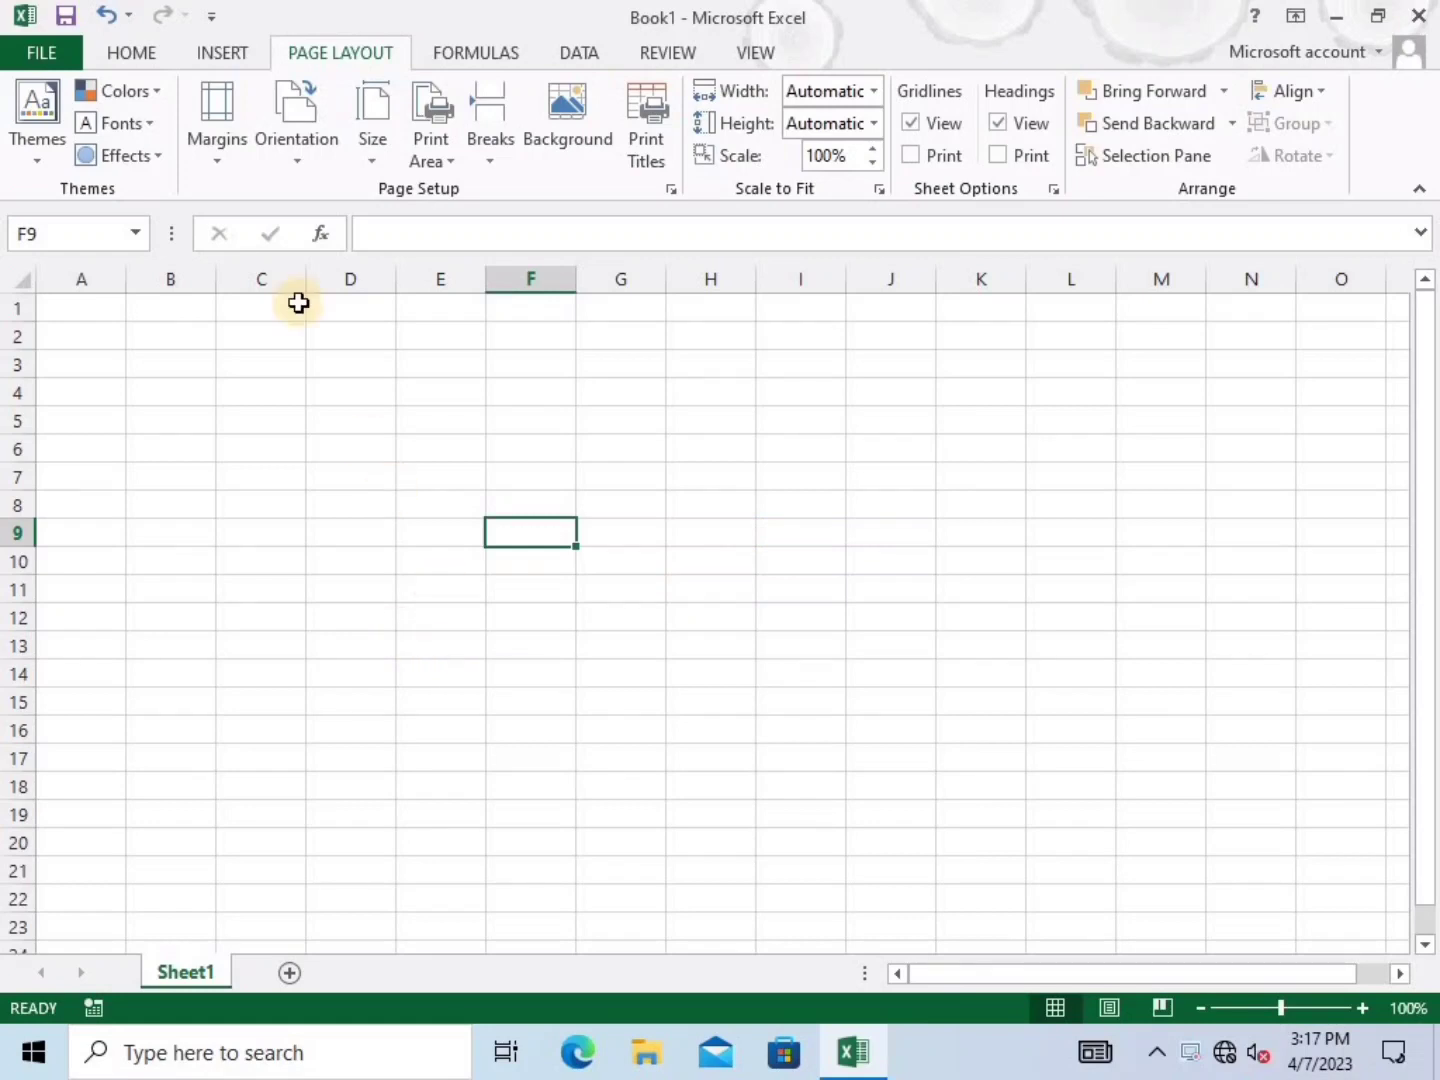
Browse the Insert and Page Layout tabs and the themes list without changing anything
click(240, 52)
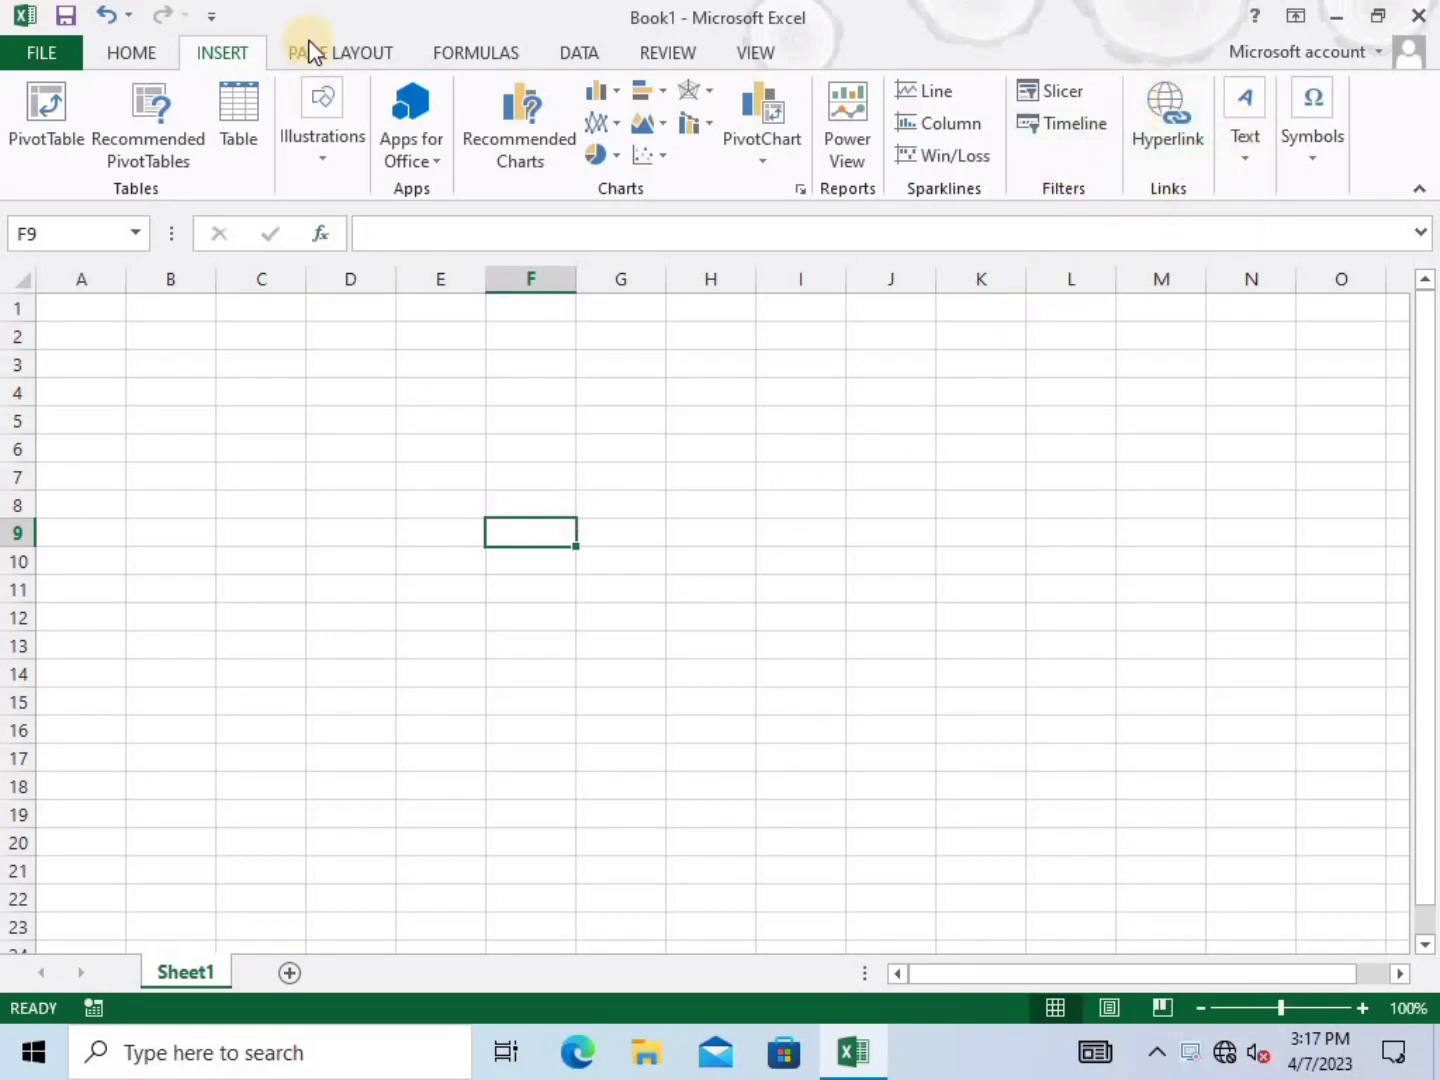
click(340, 56)
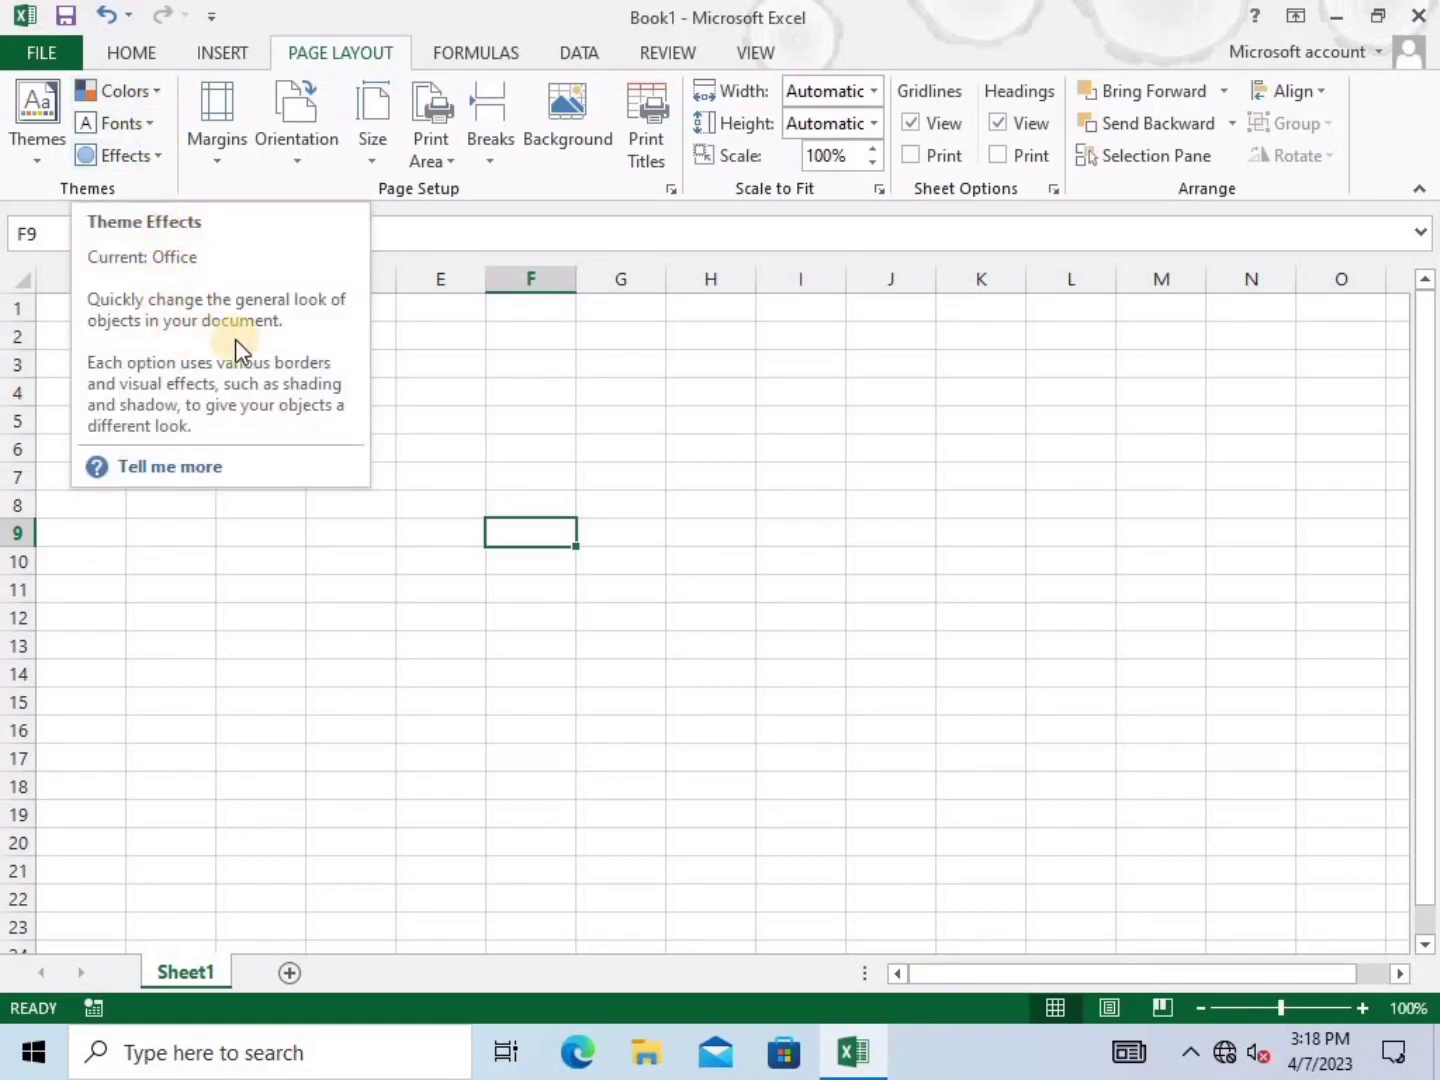
click(419, 403)
drag(240, 365, 640, 705)
click(27, 148)
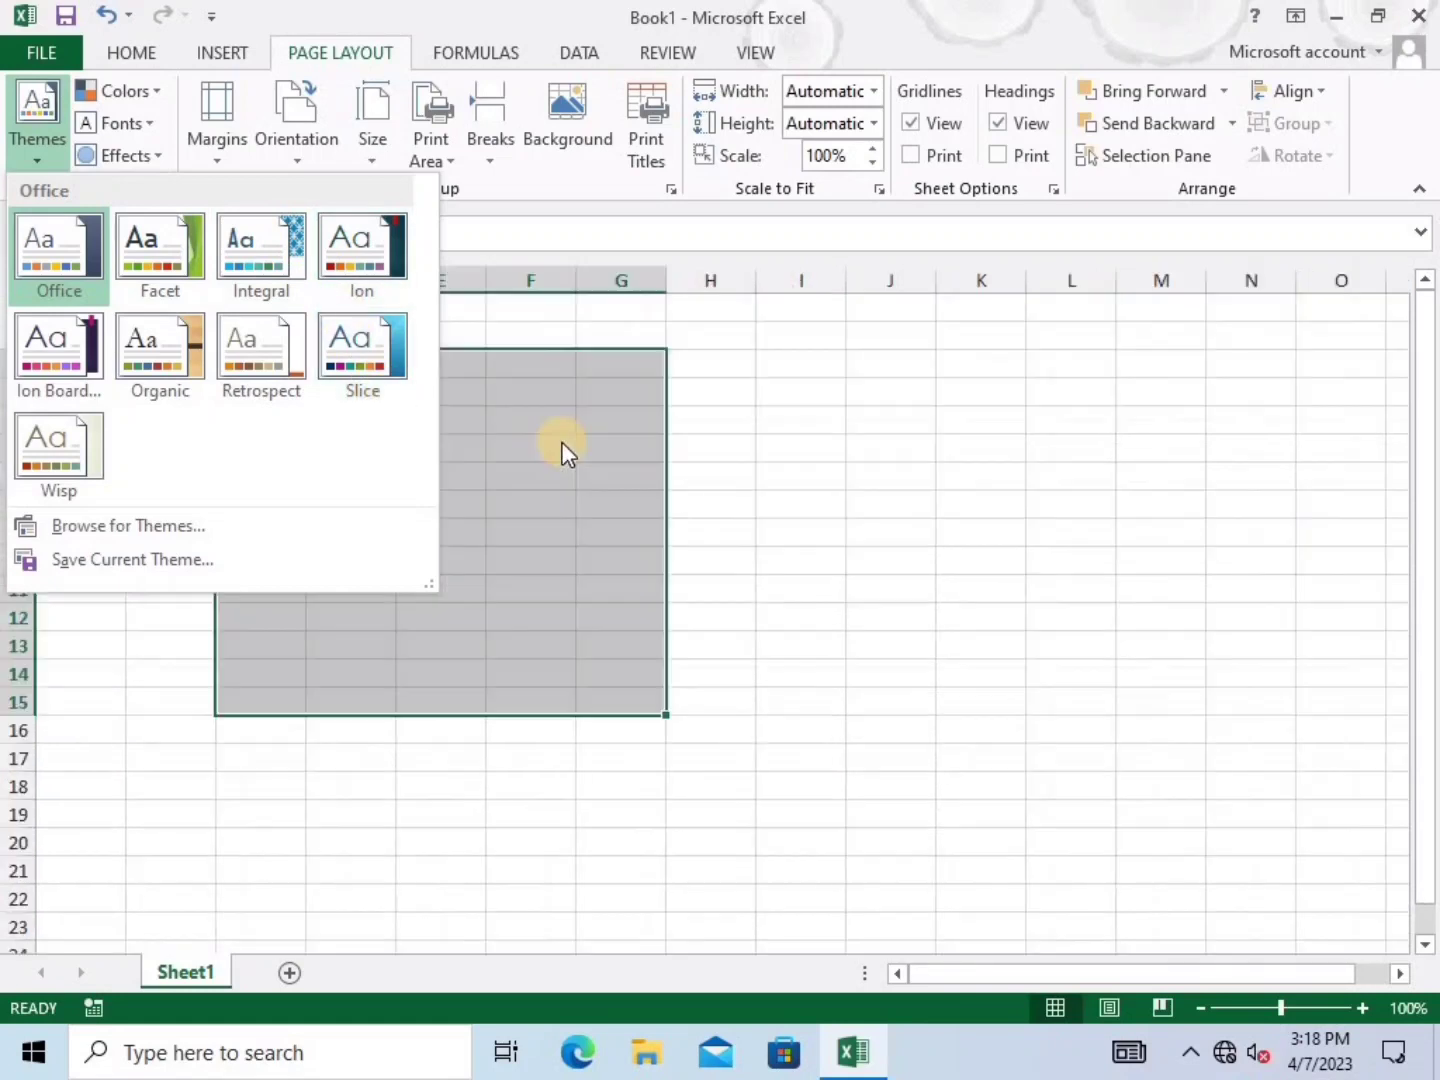
click(529, 420)
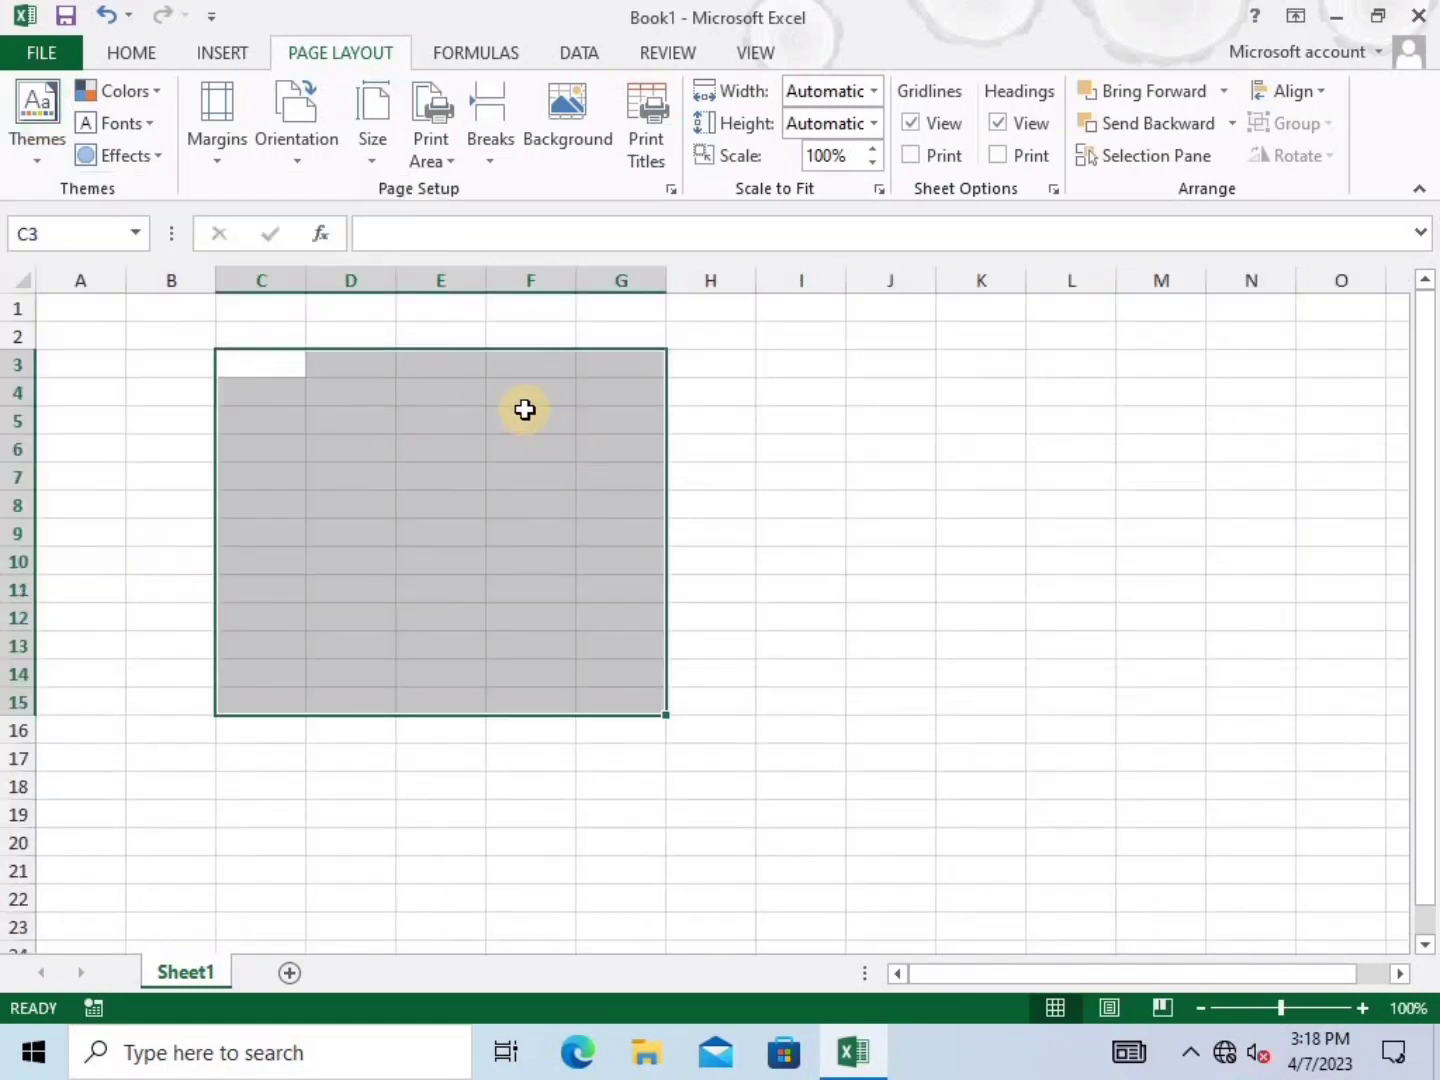
Draw a large heart shape and move it to cover roughly C2–I17
click(240, 56)
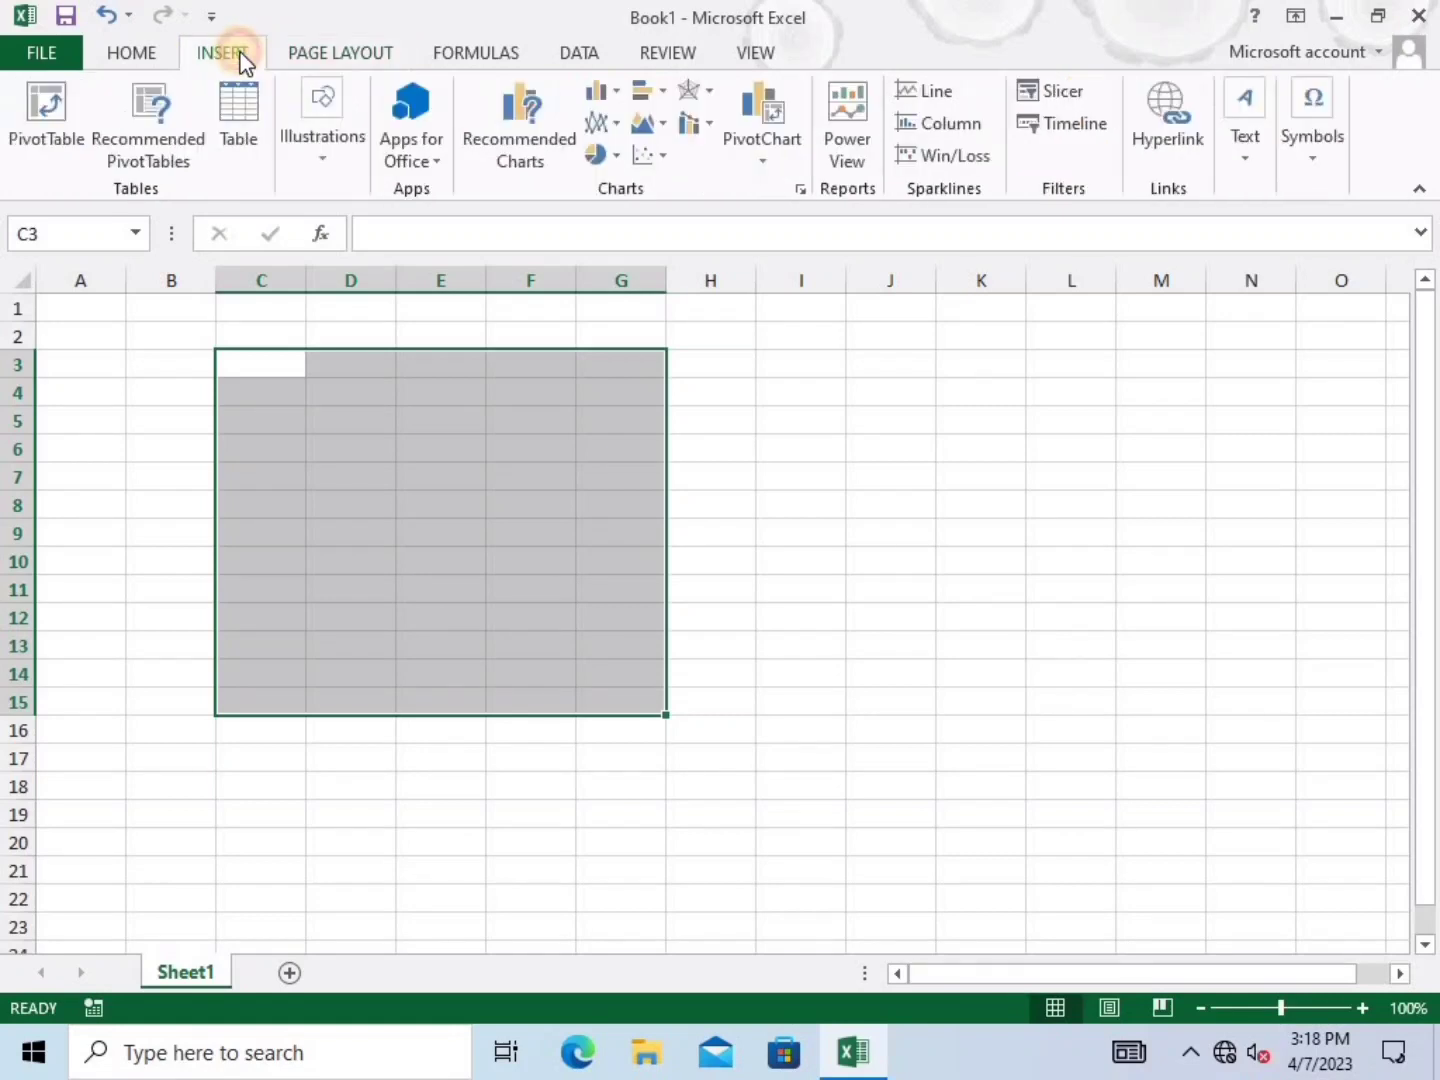
click(333, 163)
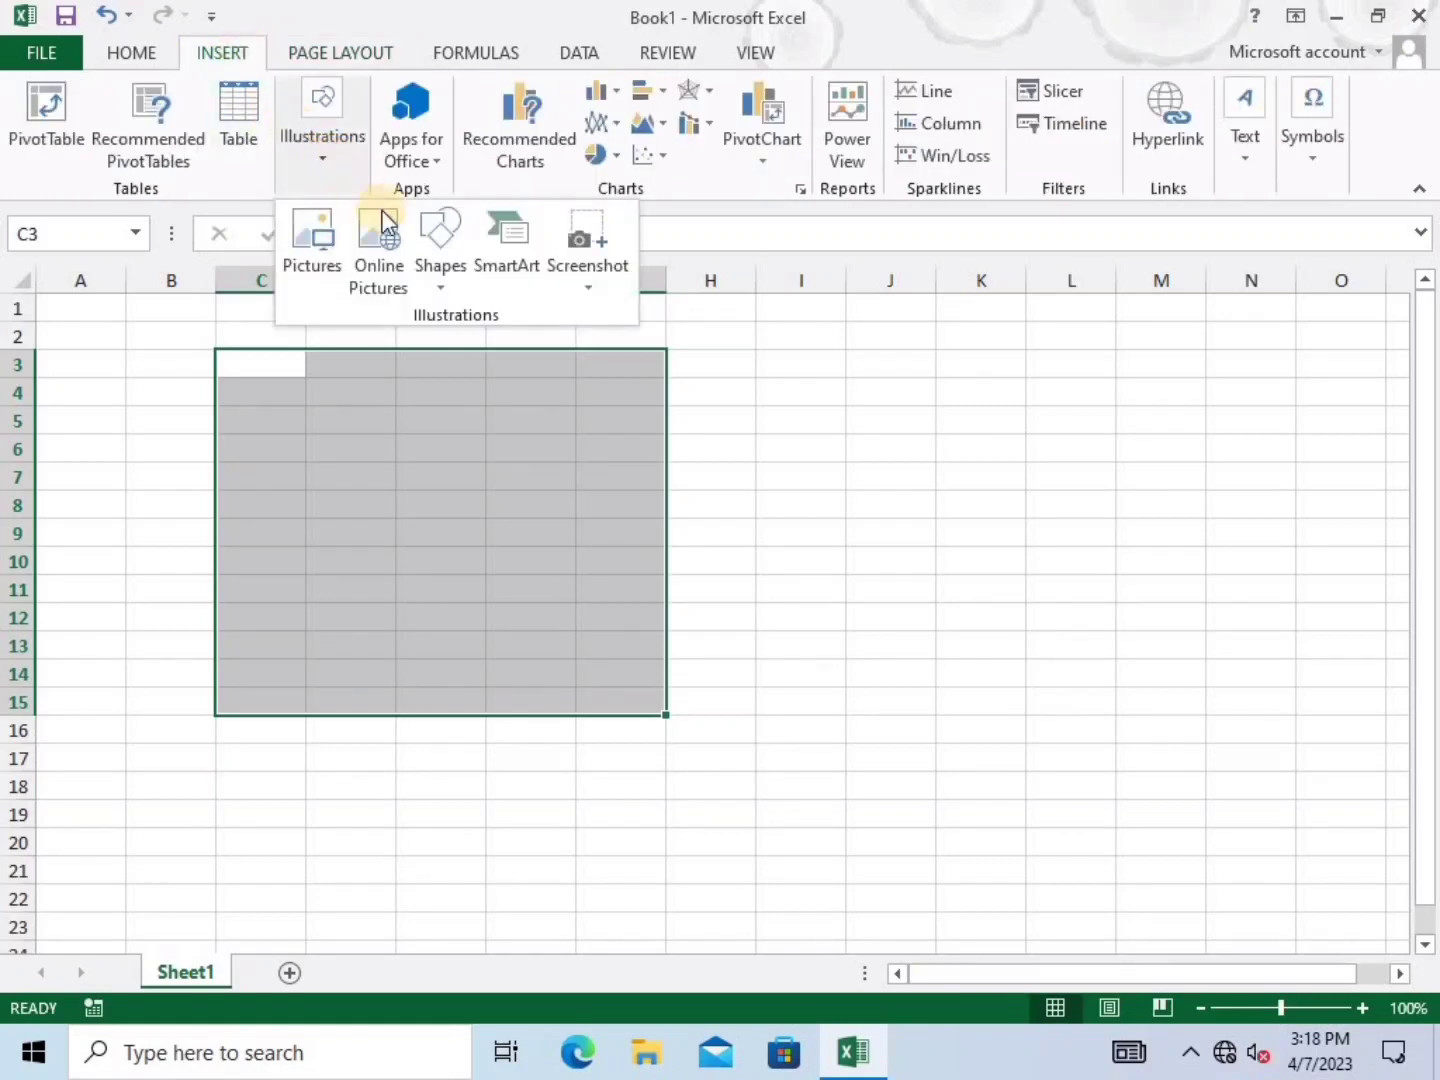
click(448, 280)
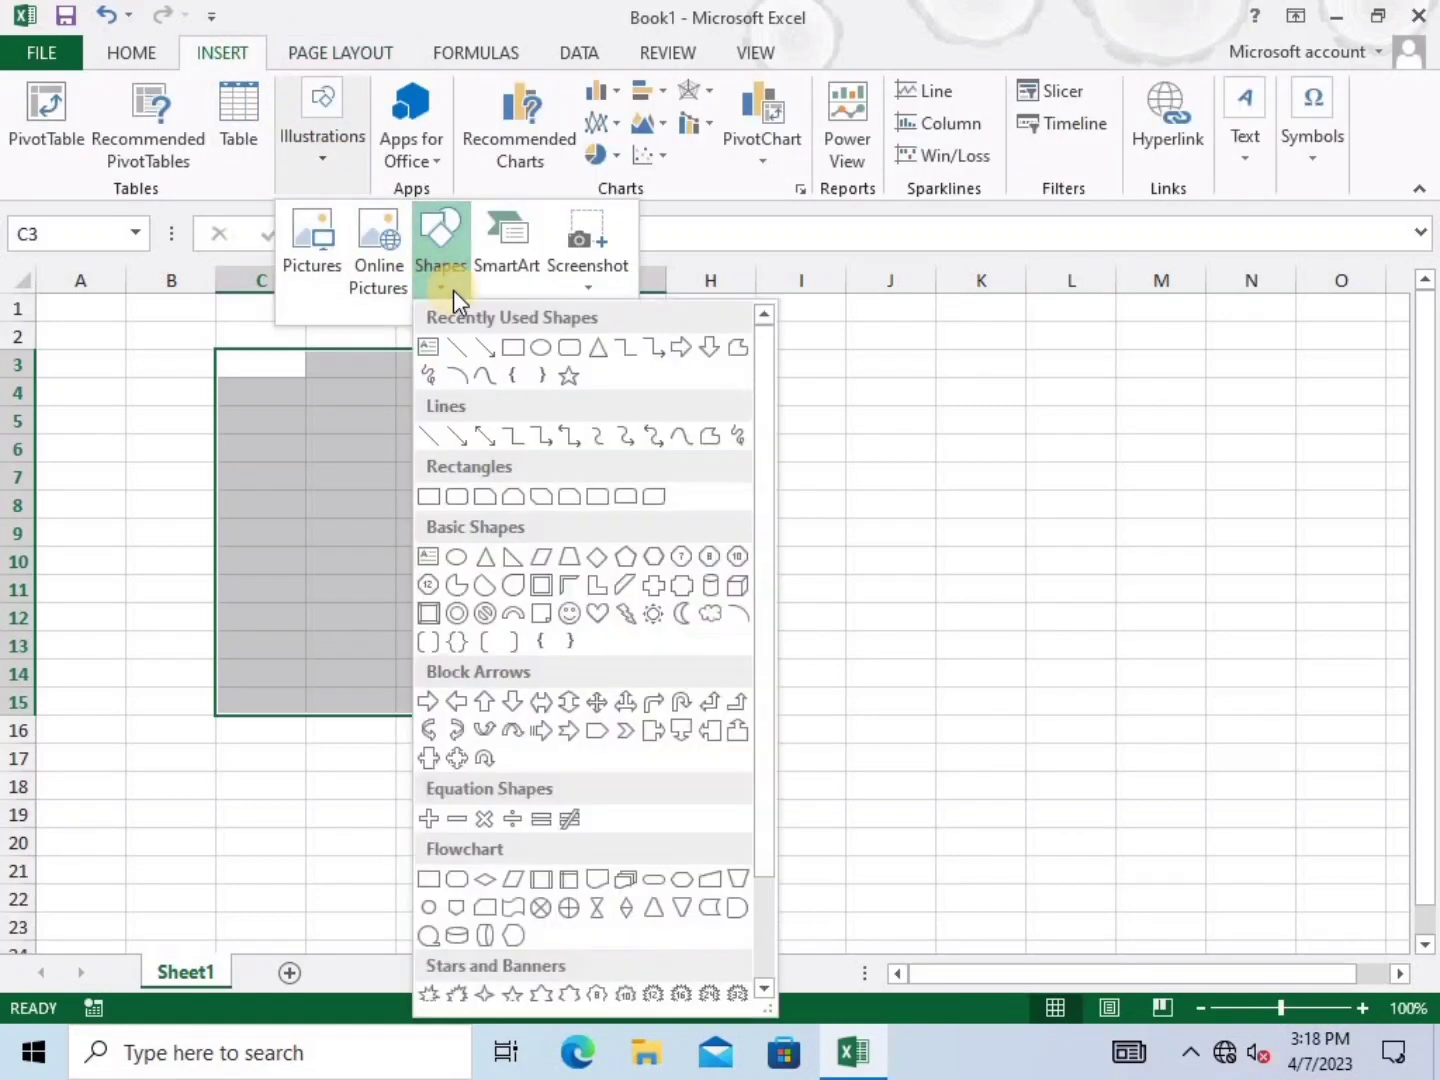
click(601, 612)
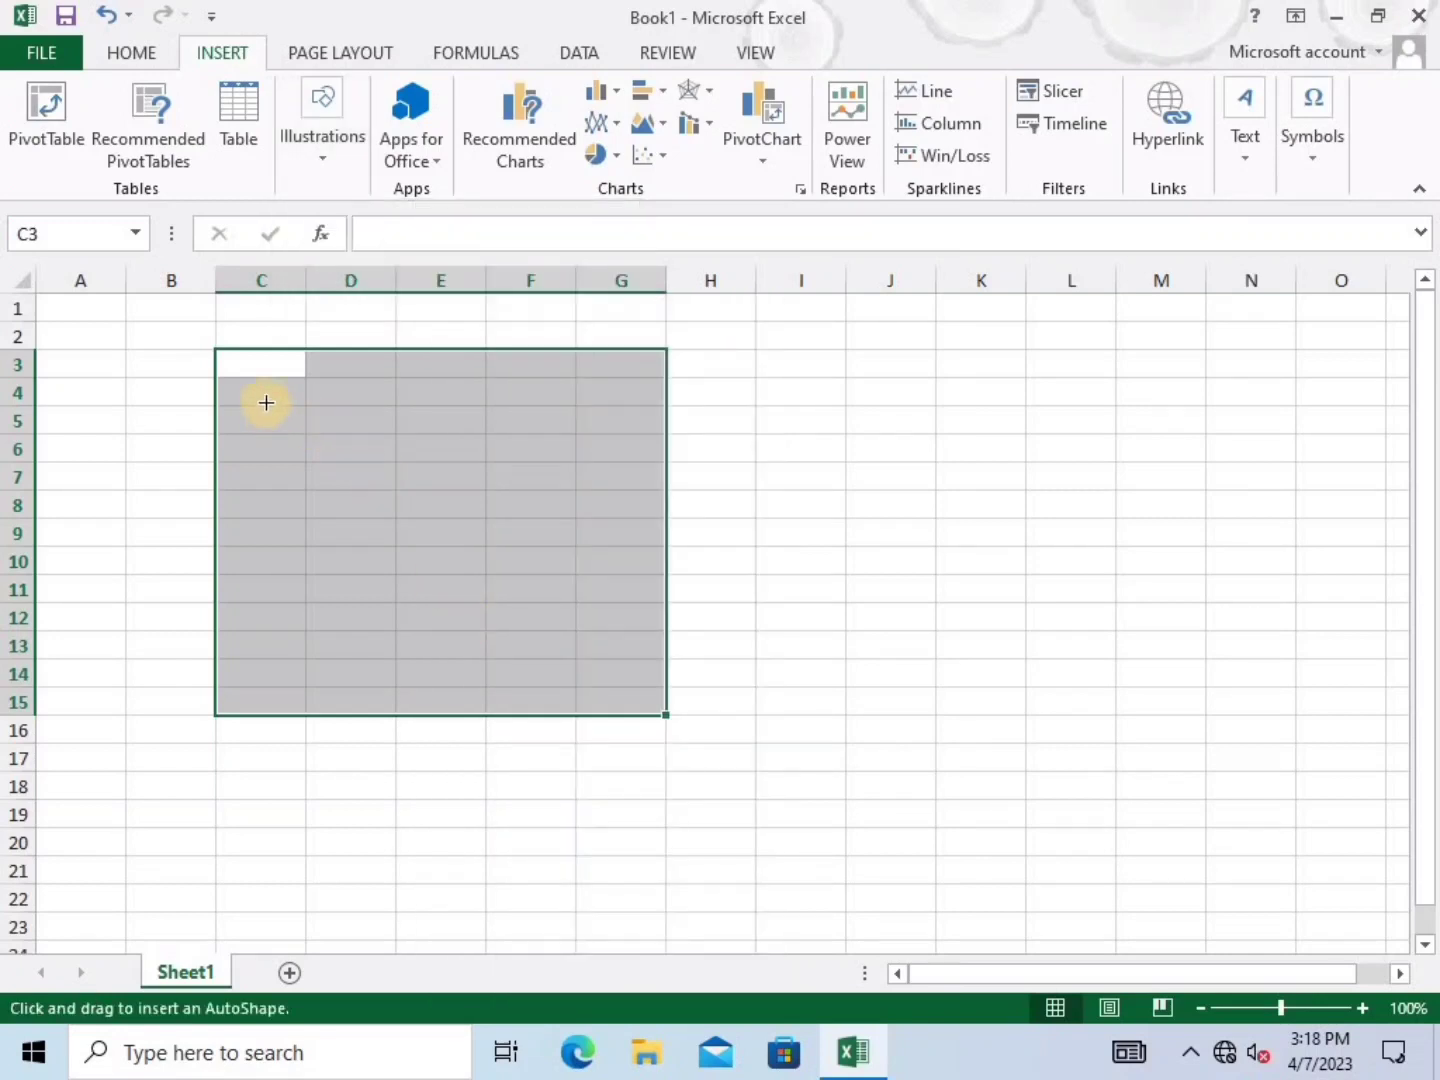
mouse_move(265, 403)
mouse_down()
mouse_move(739, 750)
mouse_move(877, 820)
mouse_up()
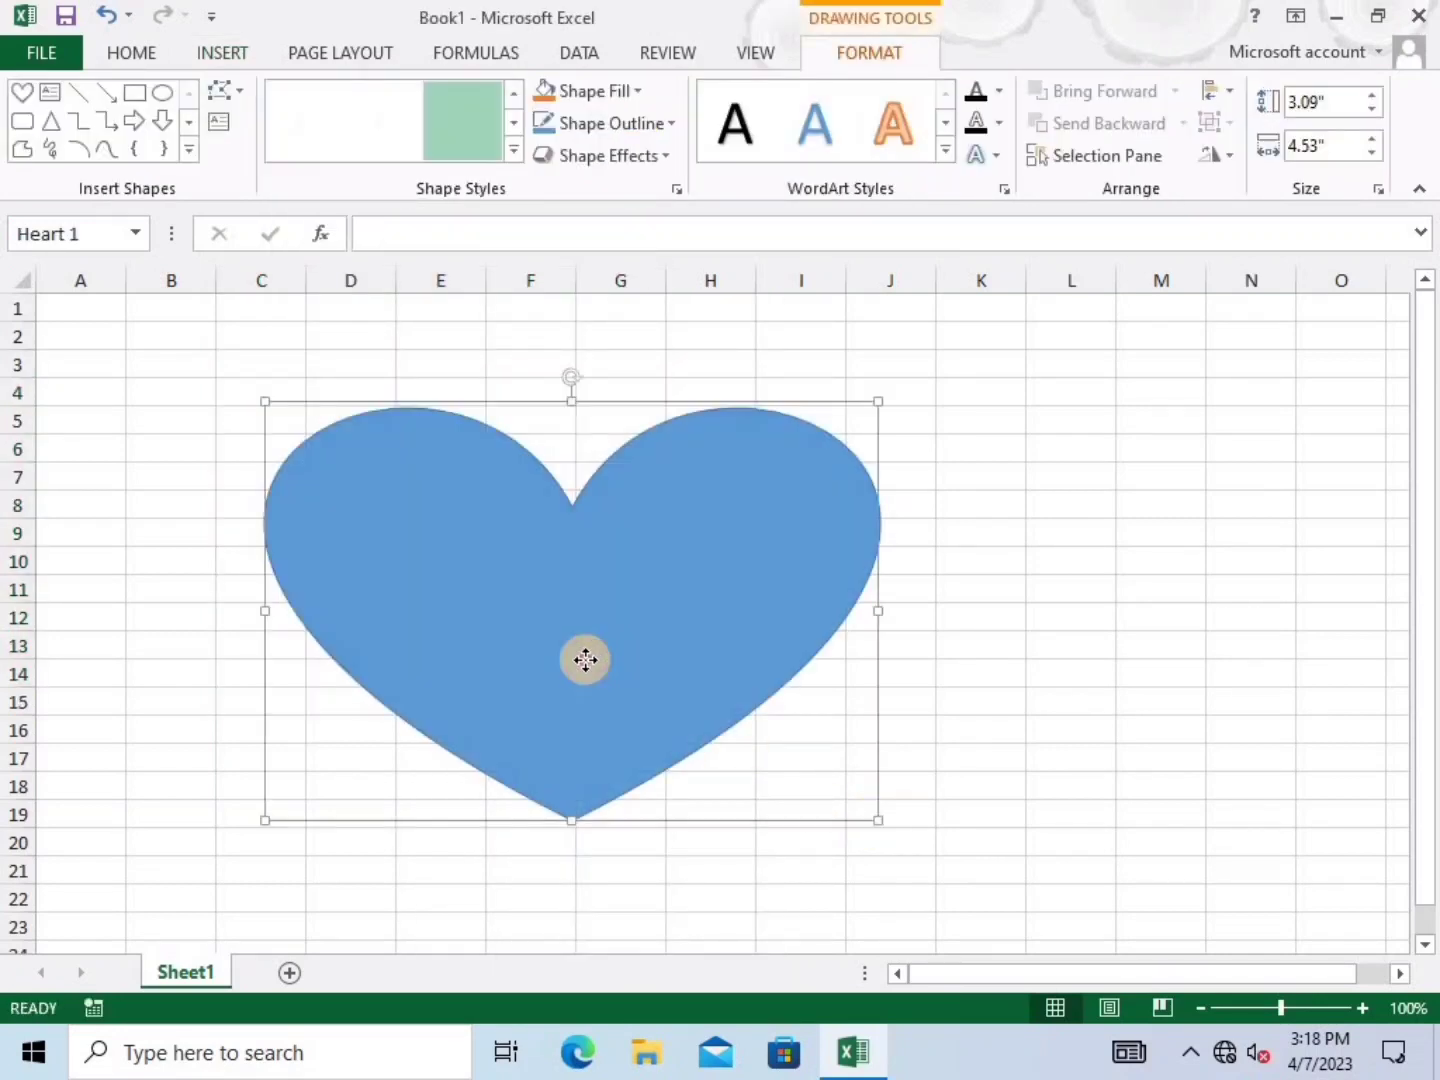
drag(585, 660, 534, 601)
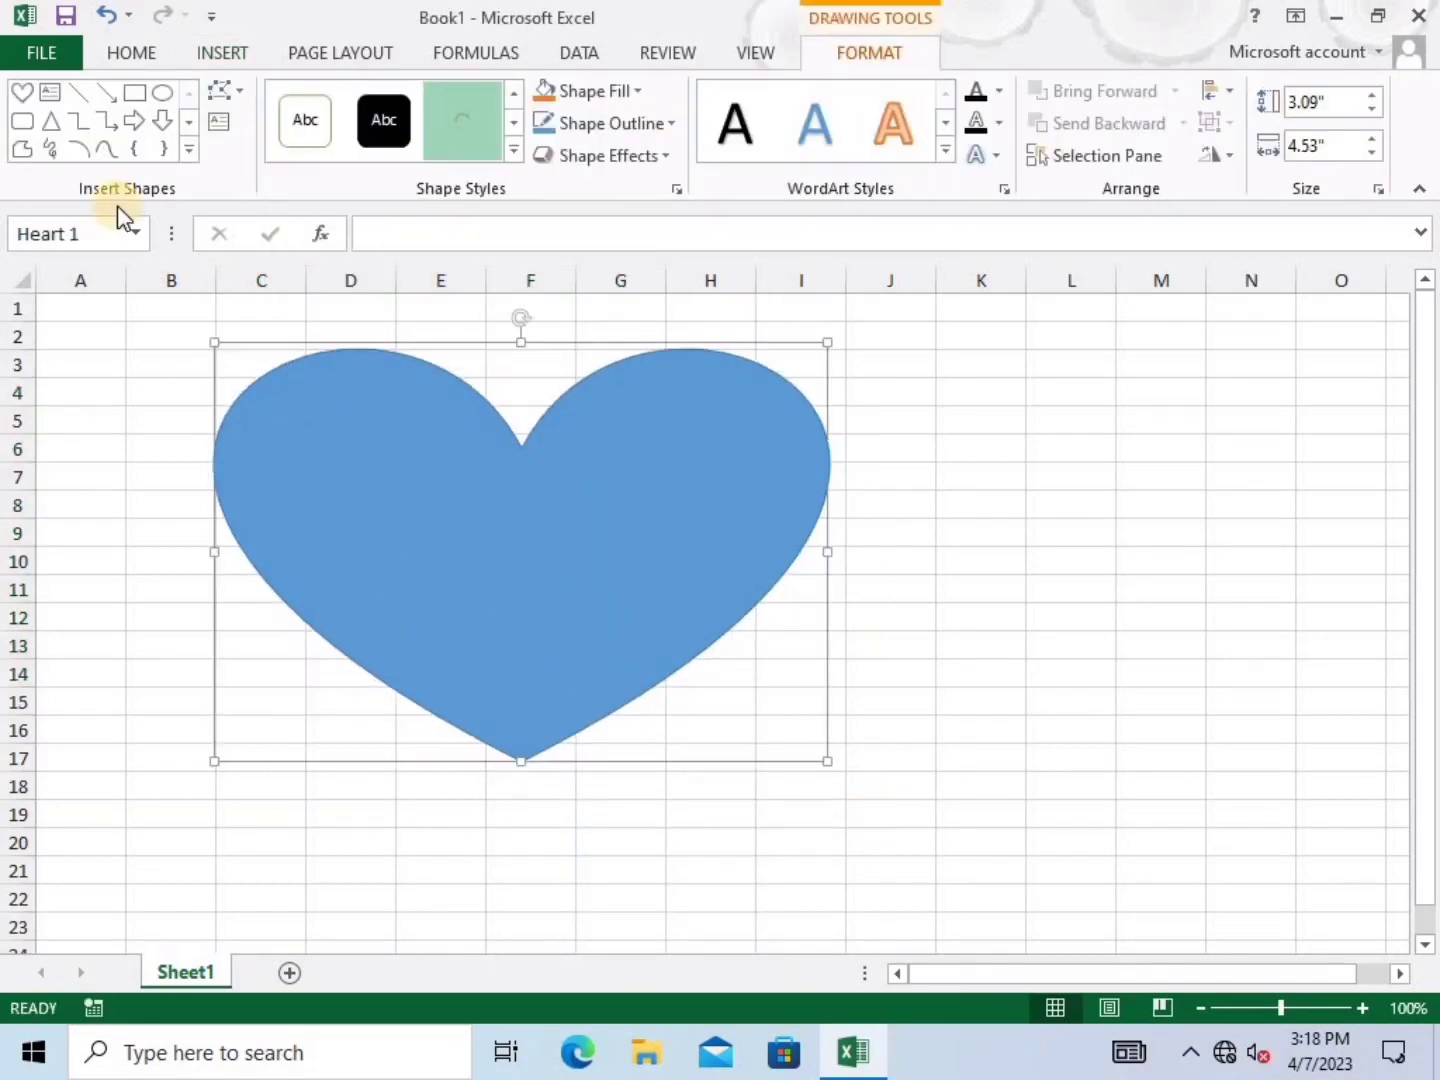
Apply the Organic workbook theme, turning the heart olive green
click(316, 58)
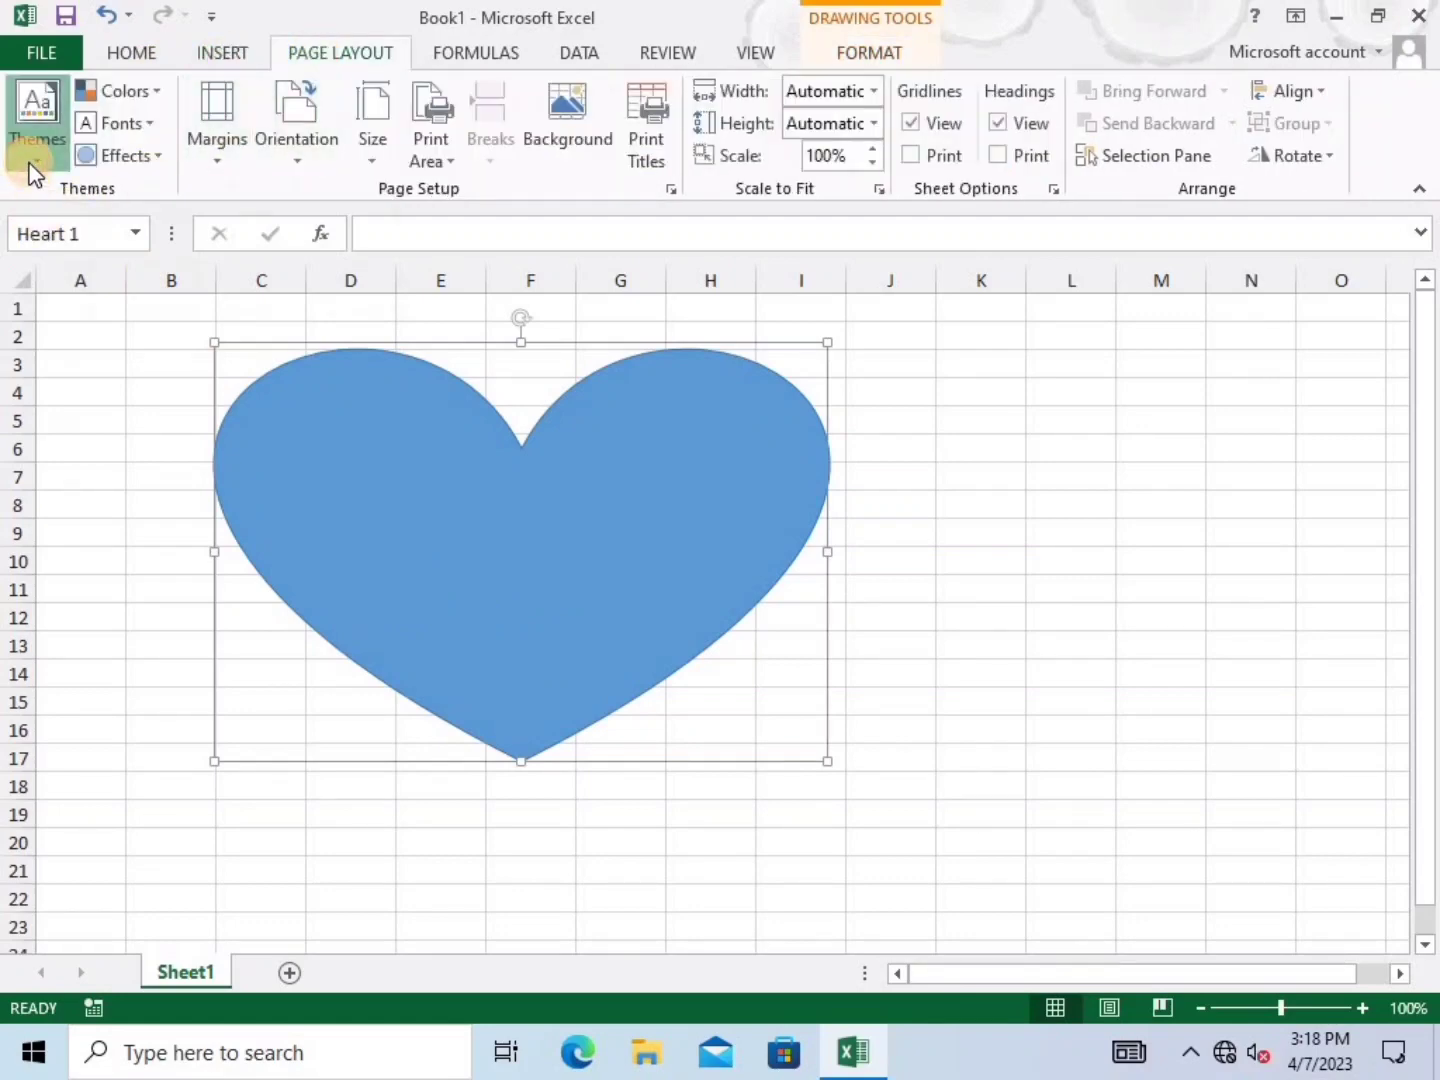
click(31, 150)
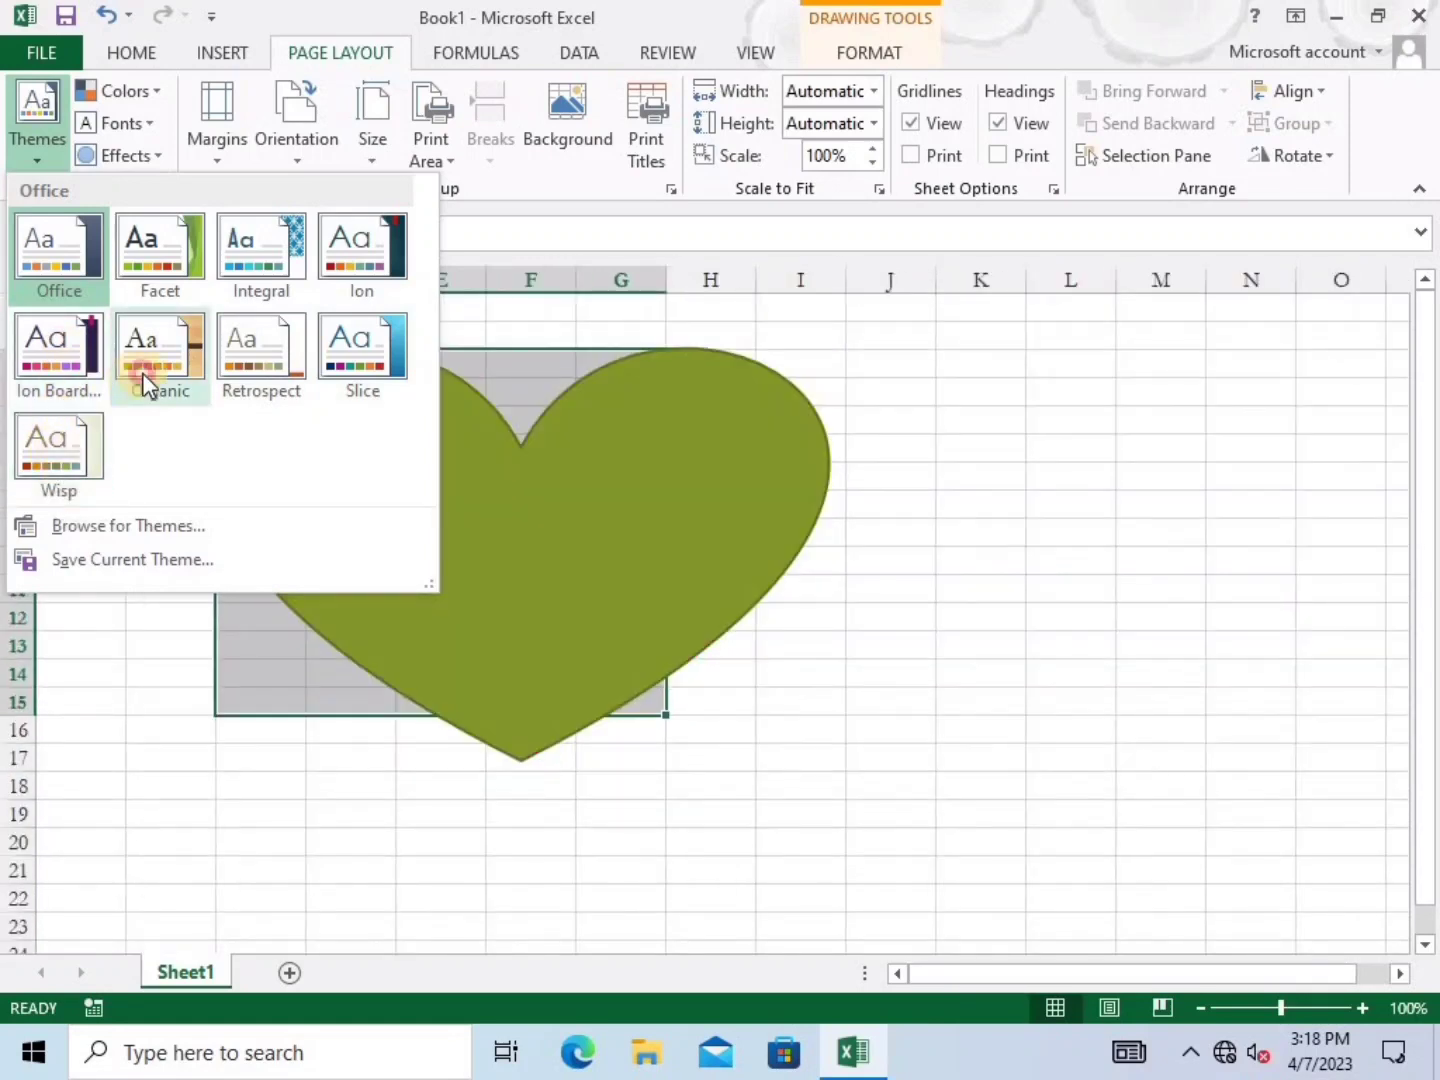
click(143, 378)
click(859, 450)
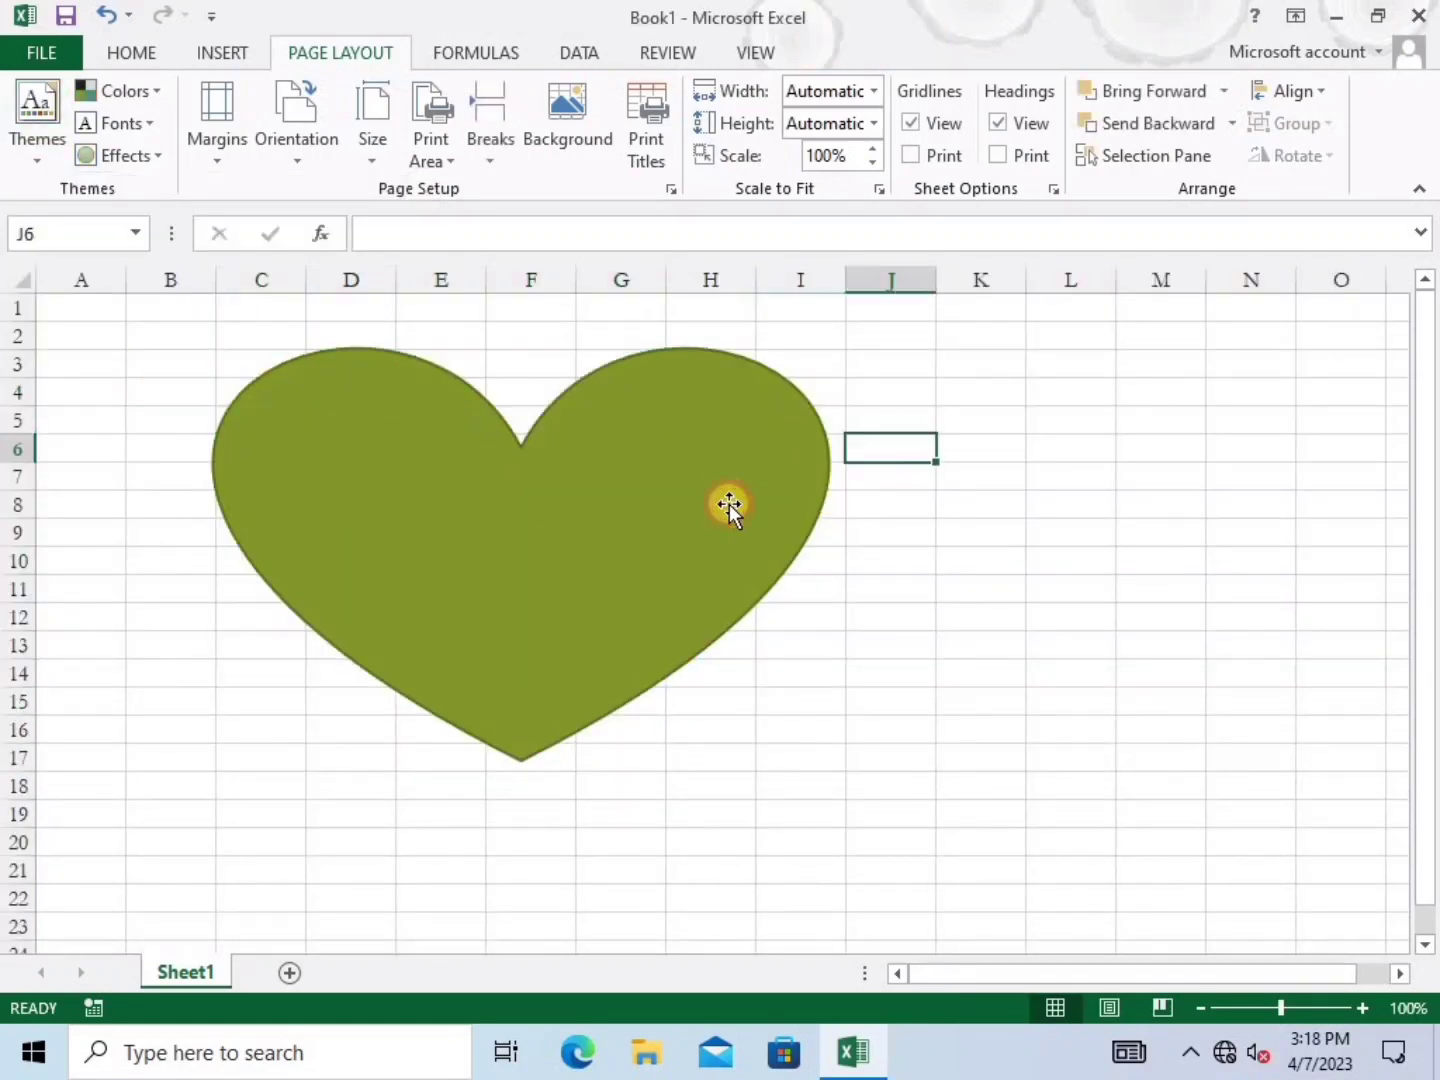
Inspect the heart's shape style and formatting options, then deselect it
click(649, 480)
click(849, 55)
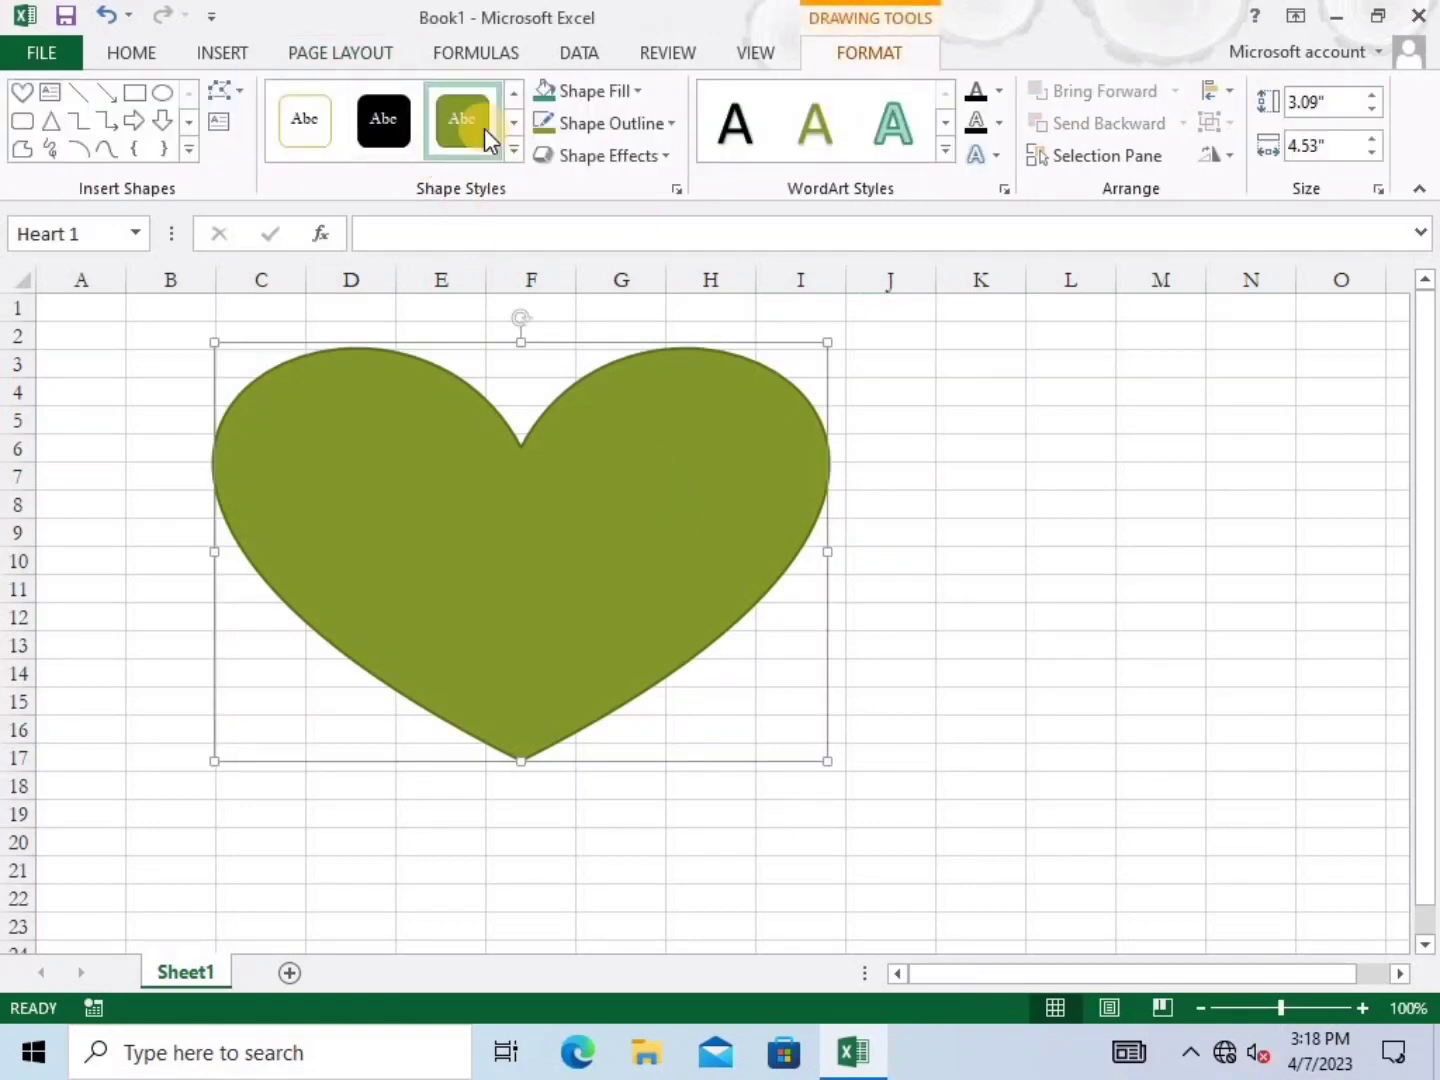
click(180, 446)
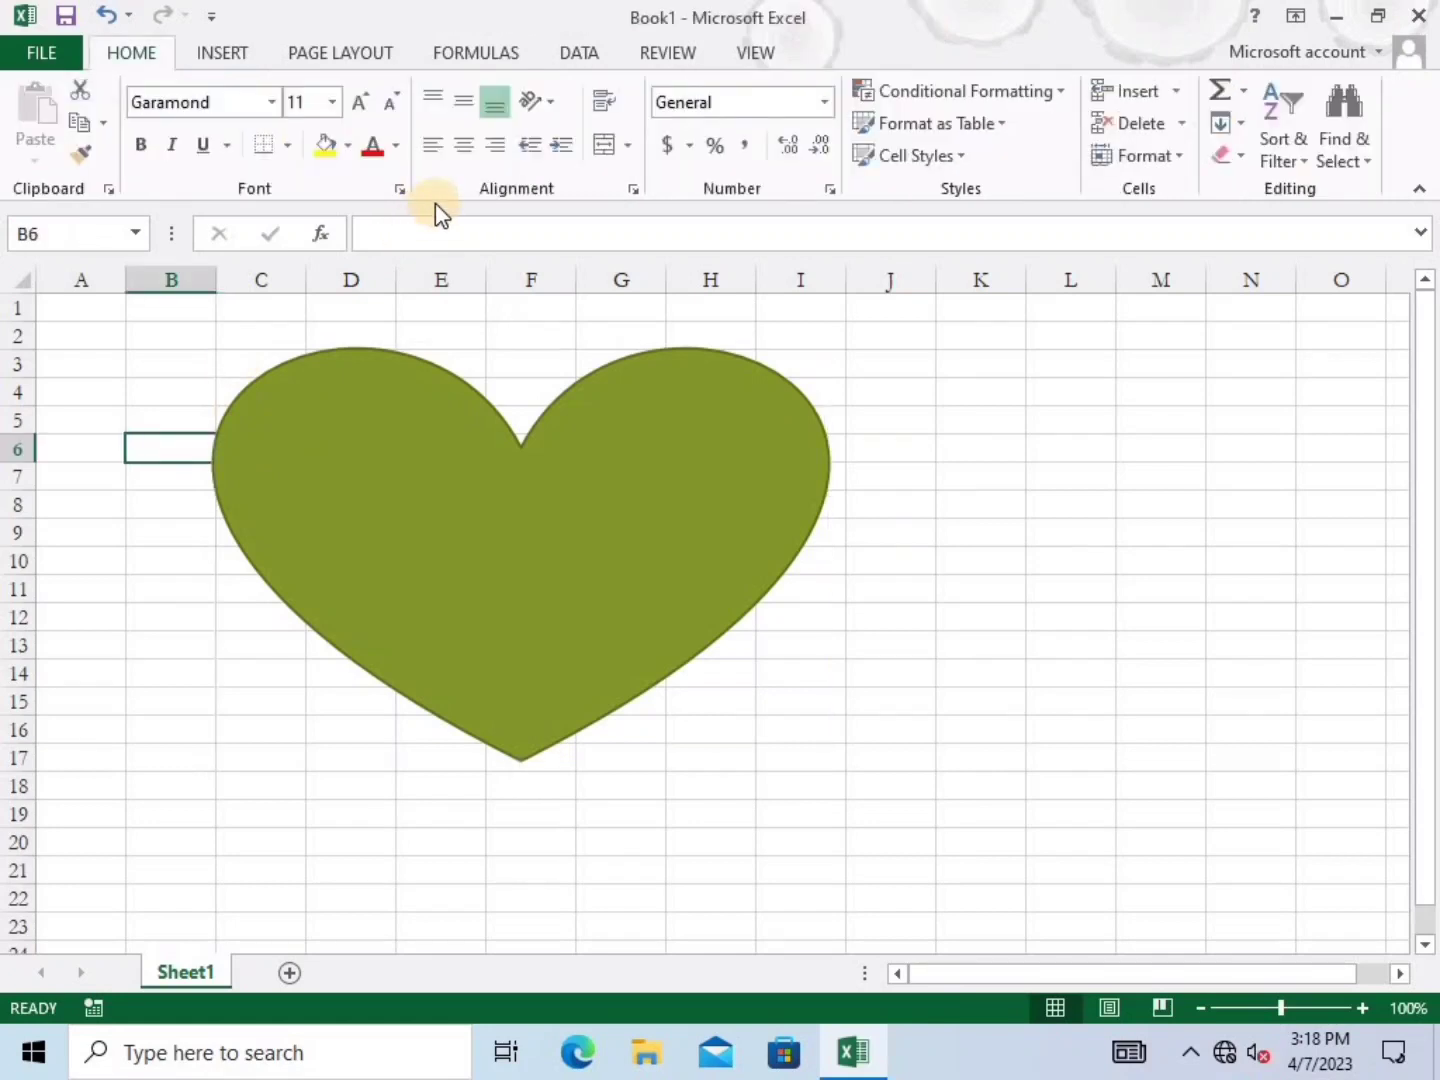
click(566, 447)
click(865, 62)
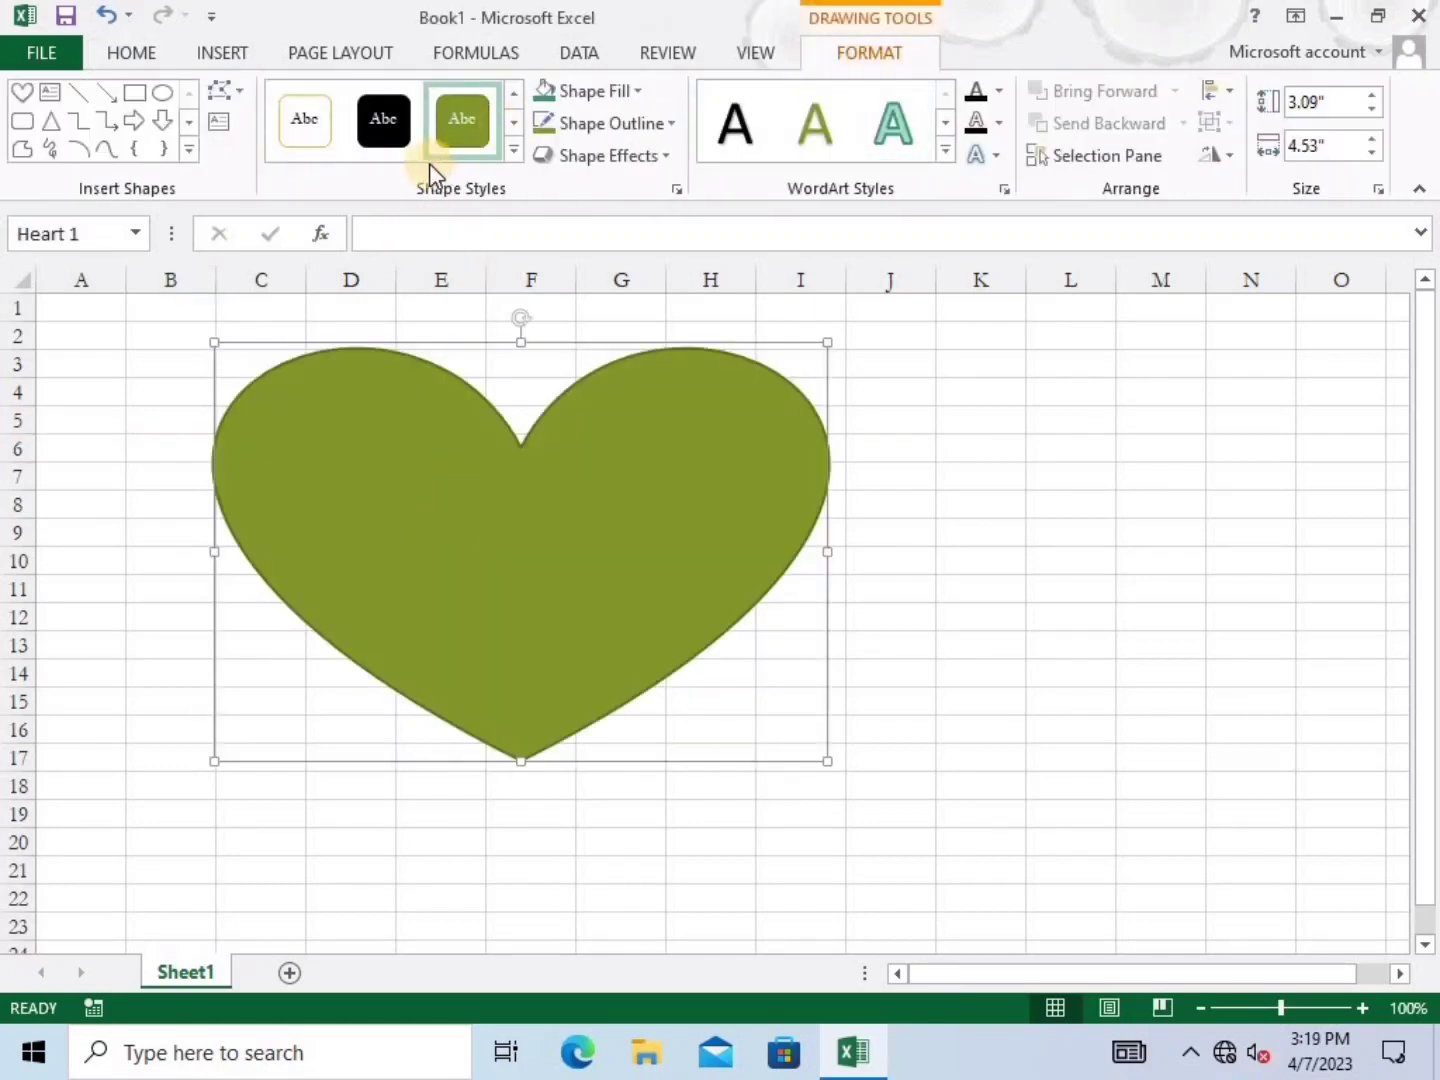
click(184, 390)
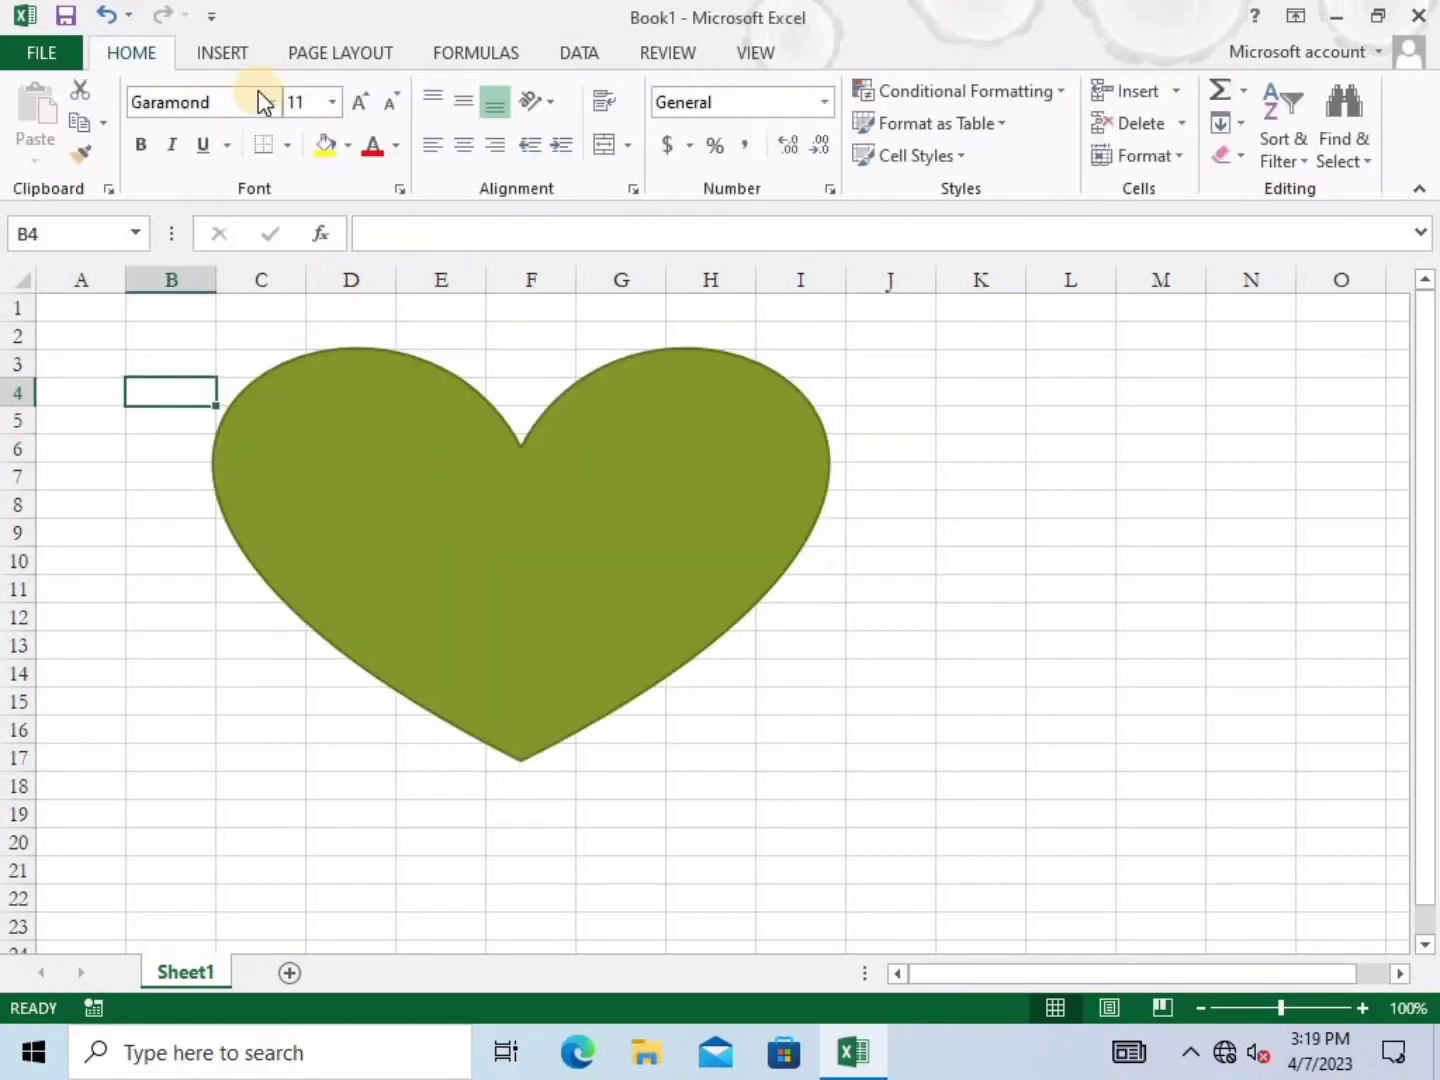
click(318, 56)
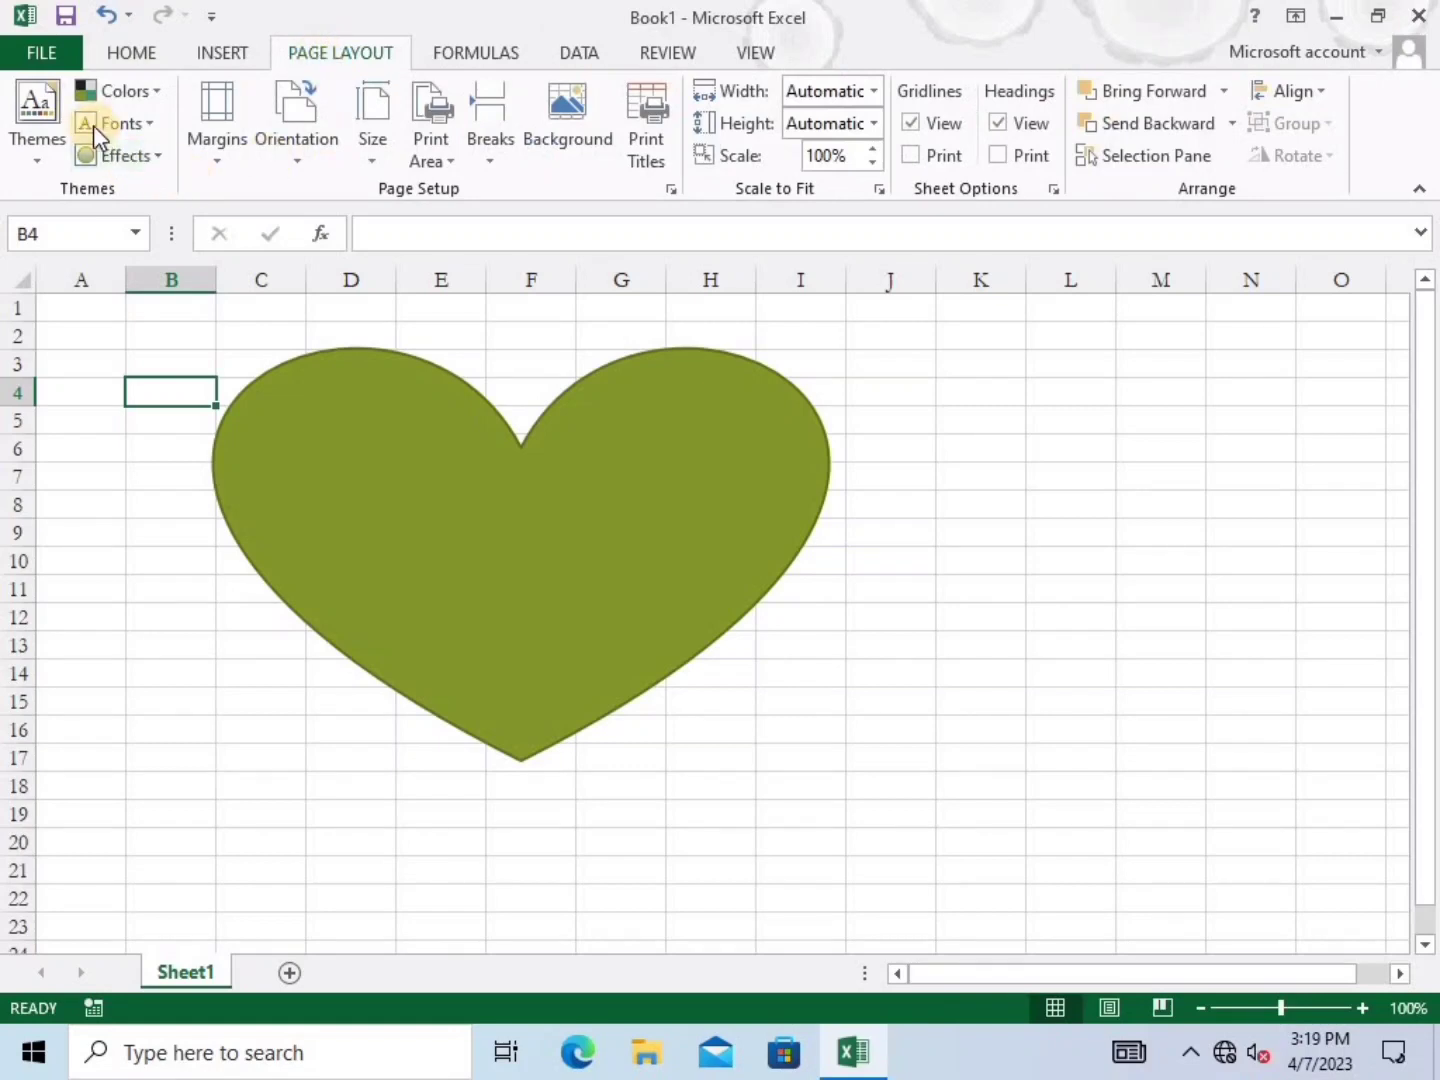
Apply the Violet theme colour set and browse the font pairings without choosing
click(130, 95)
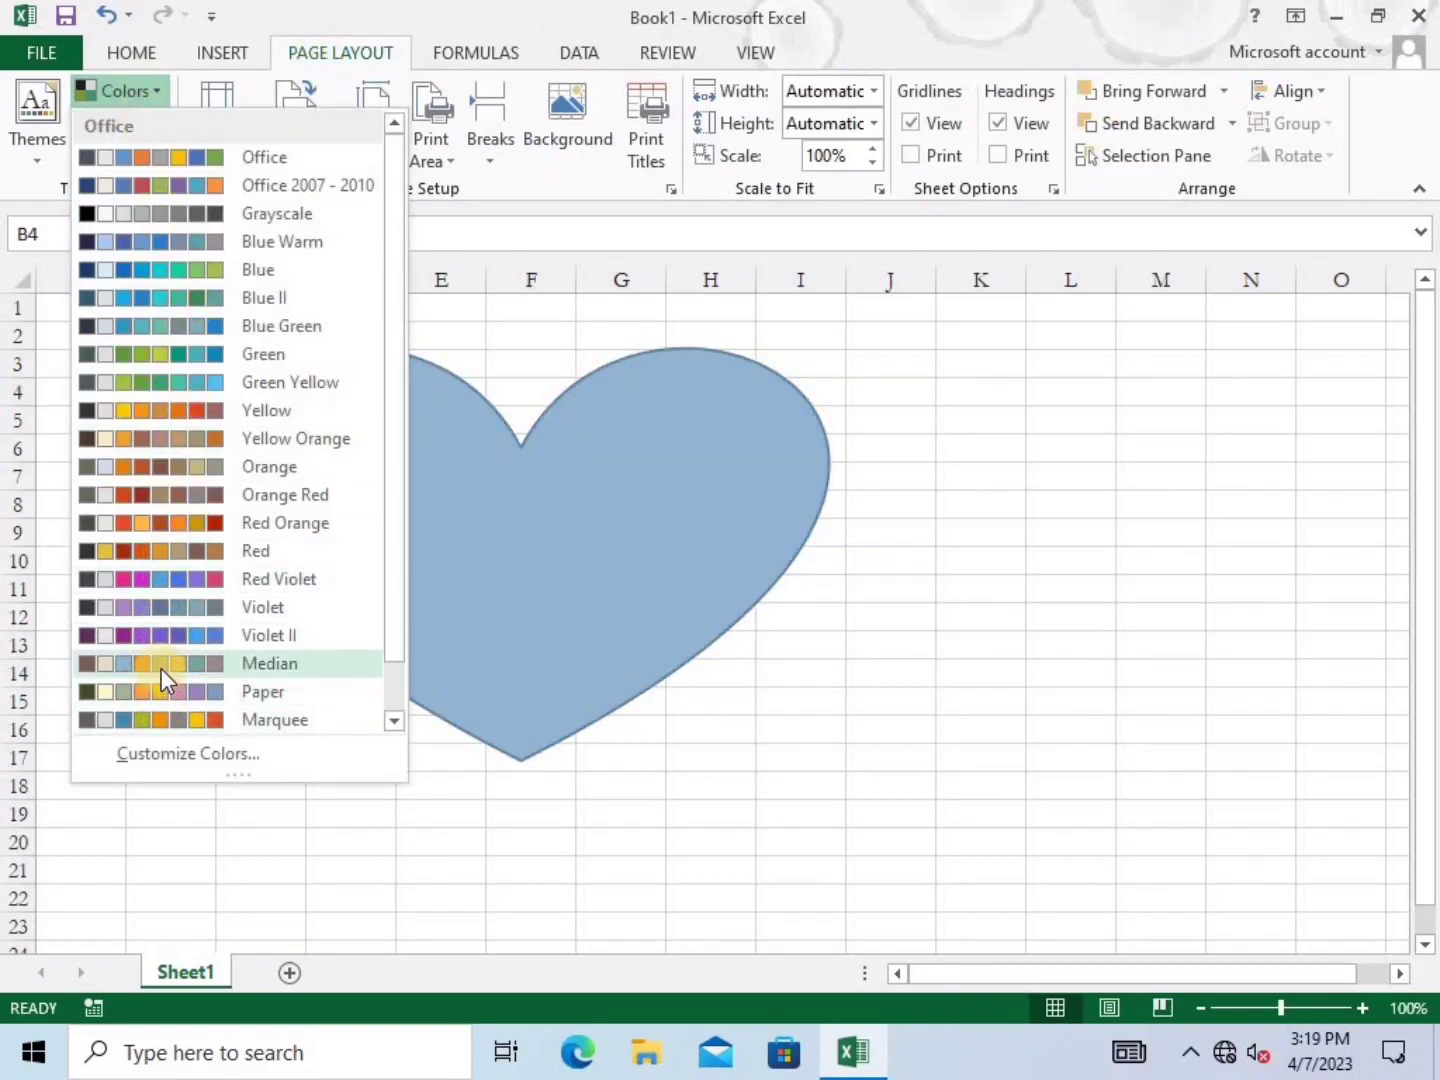
click(170, 606)
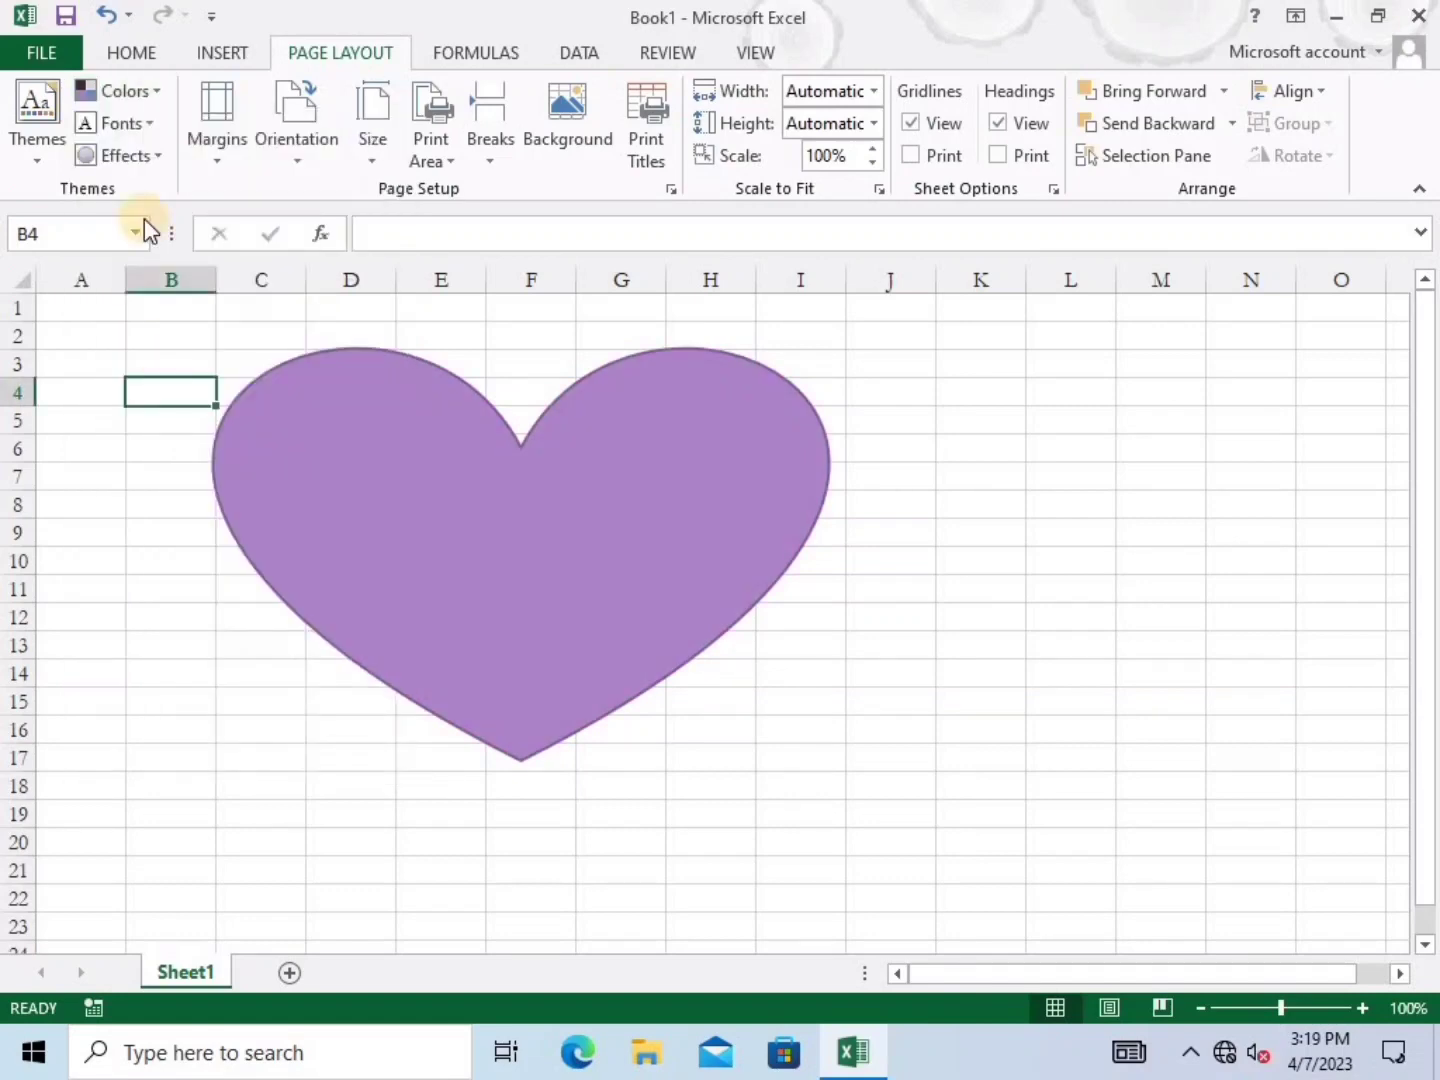
click(149, 121)
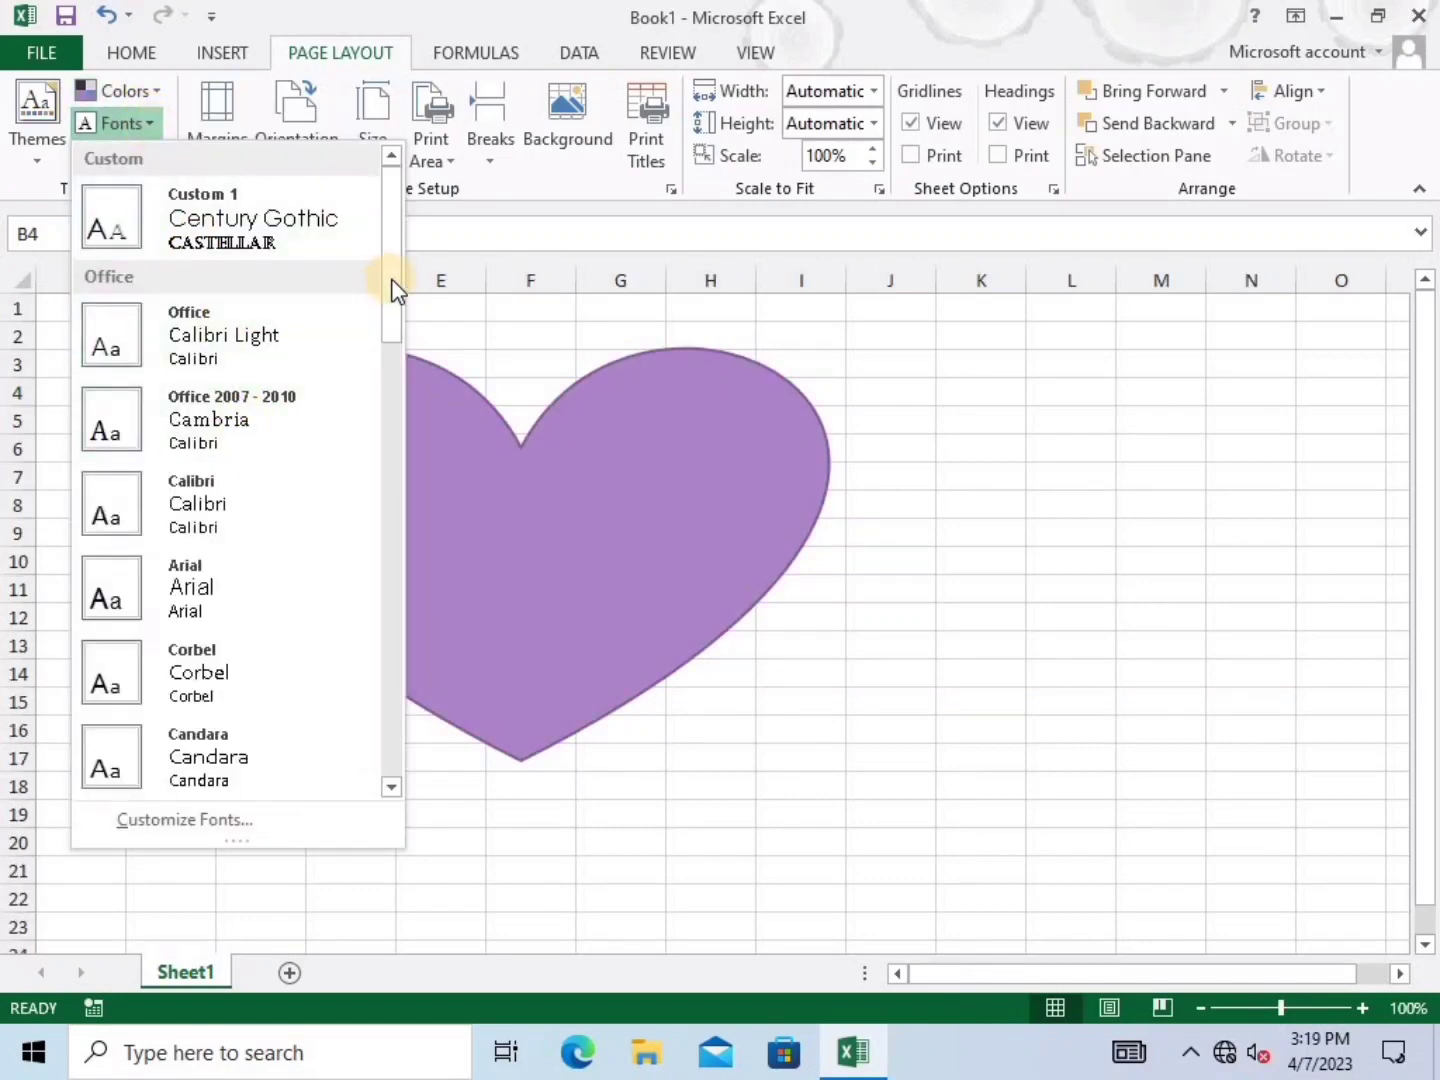
drag(393, 291, 401, 521)
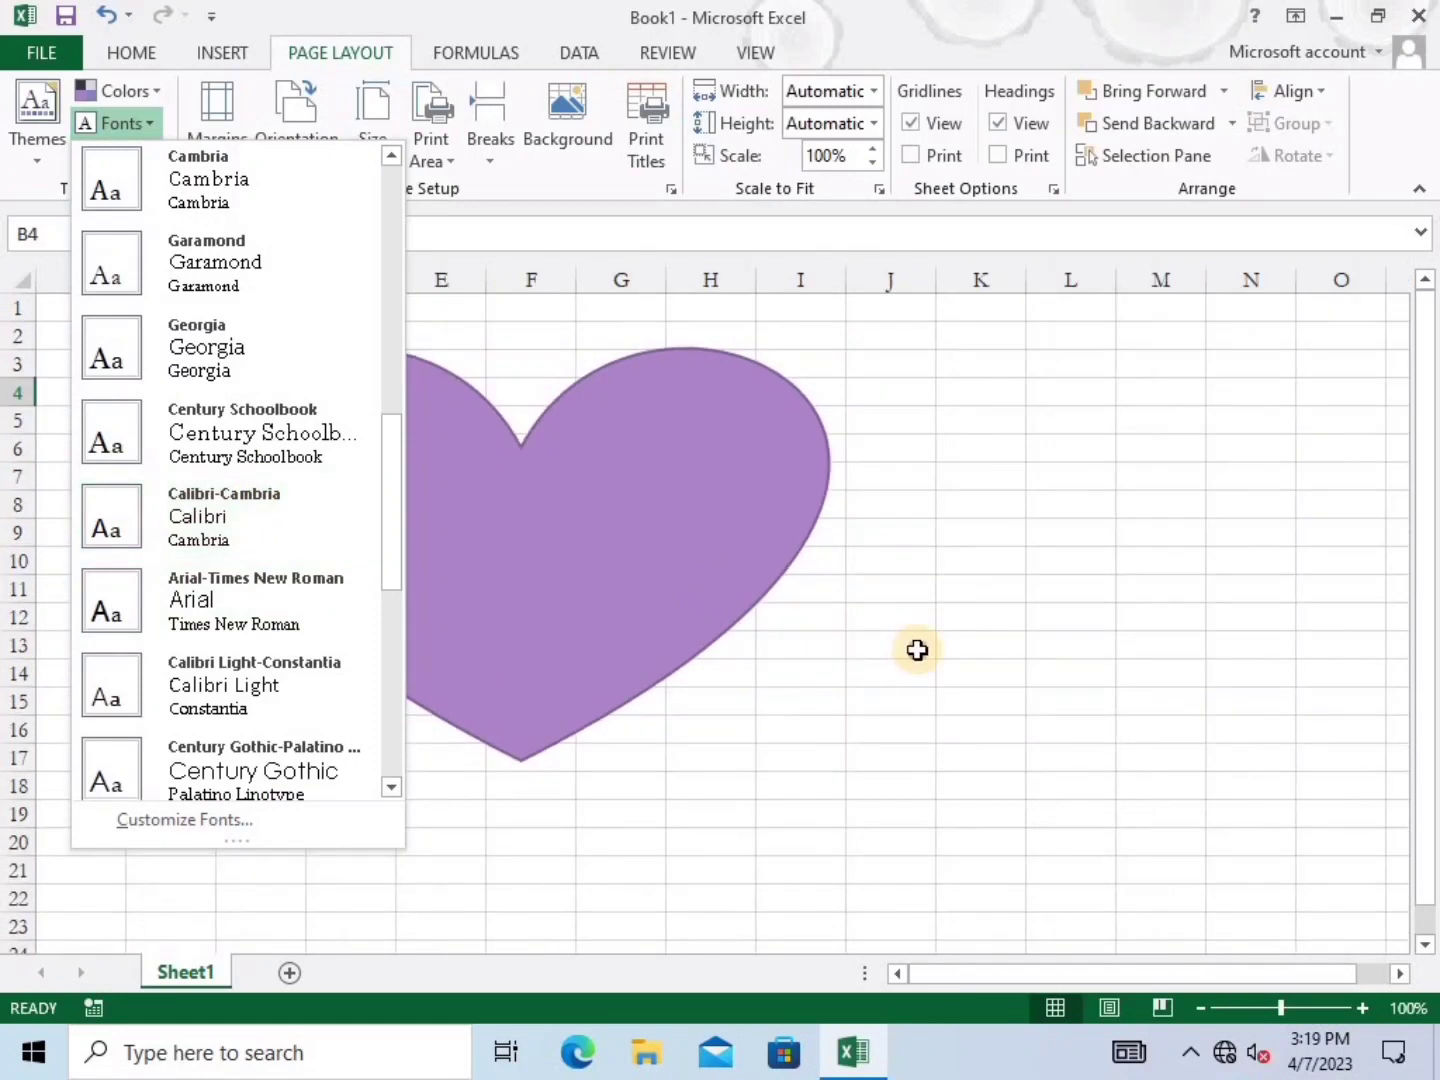
click(917, 651)
Delete the heart shape and fill D5:I18 with the word 'khan'
click(672, 546)
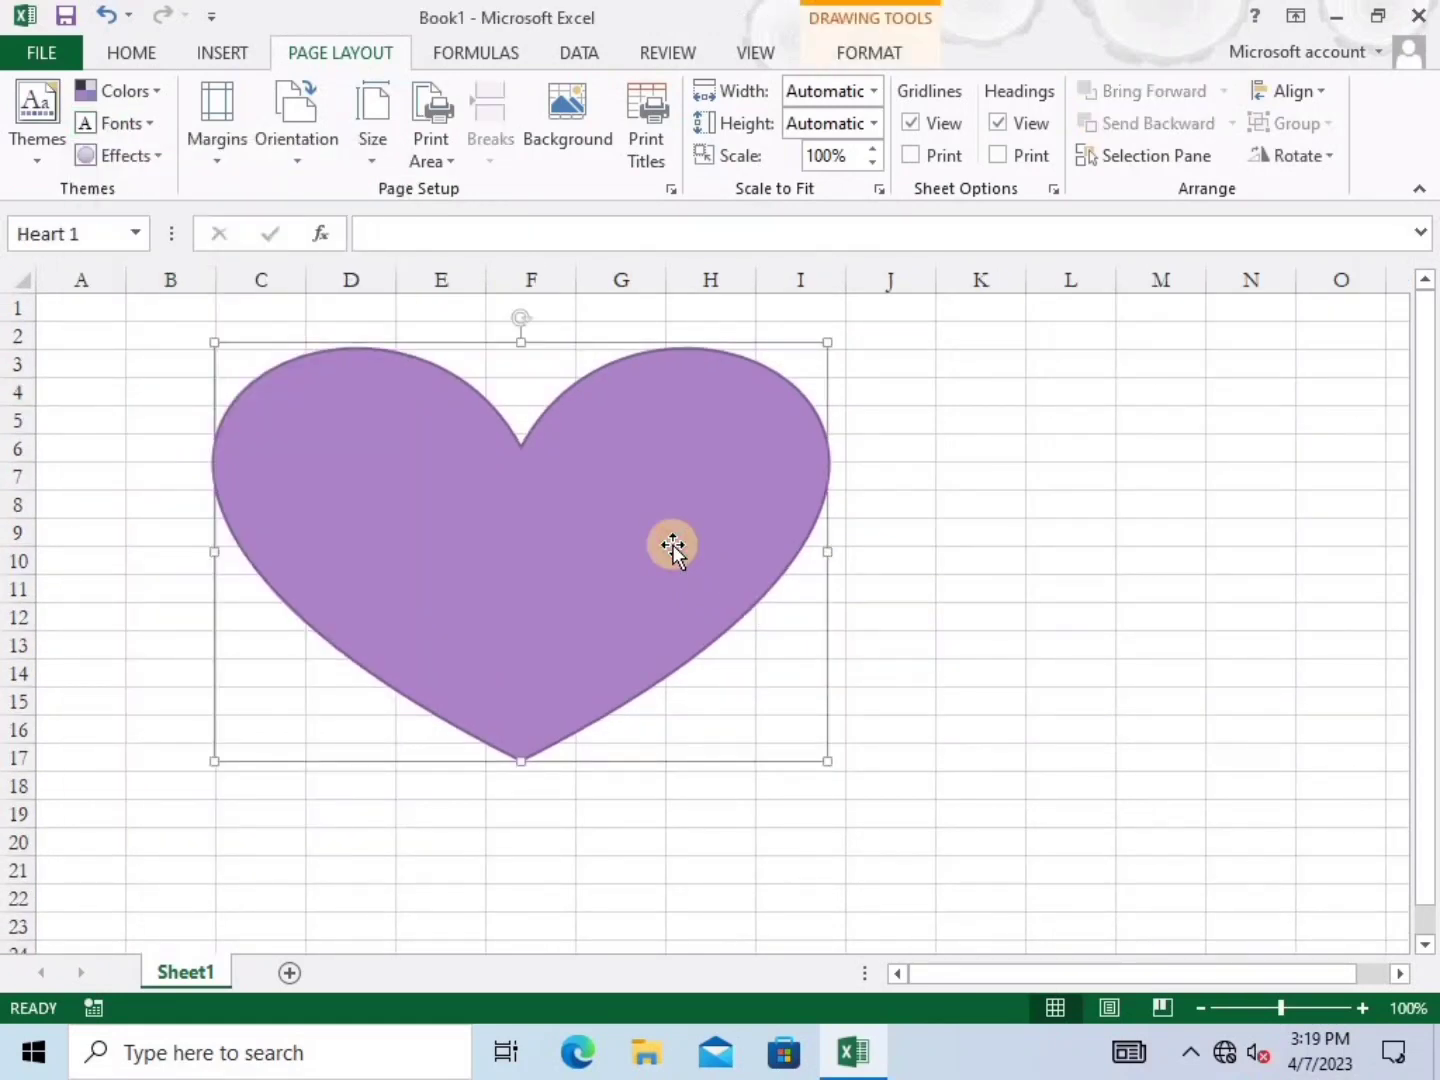
key(Delete)
click(620, 566)
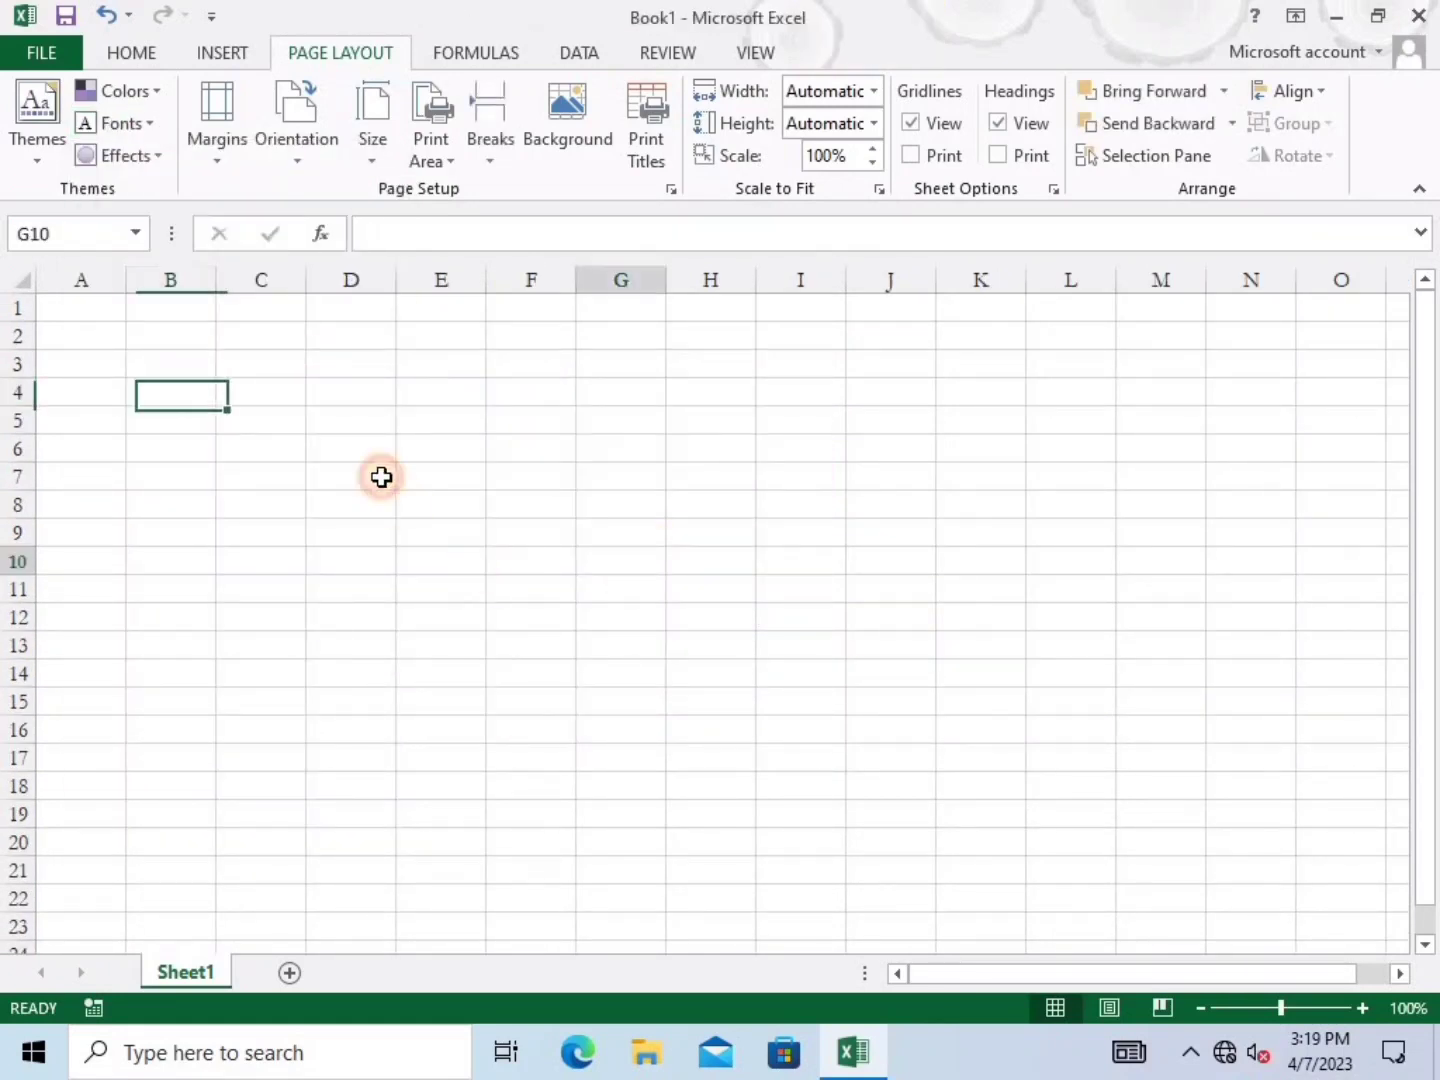
drag(350, 420, 796, 738)
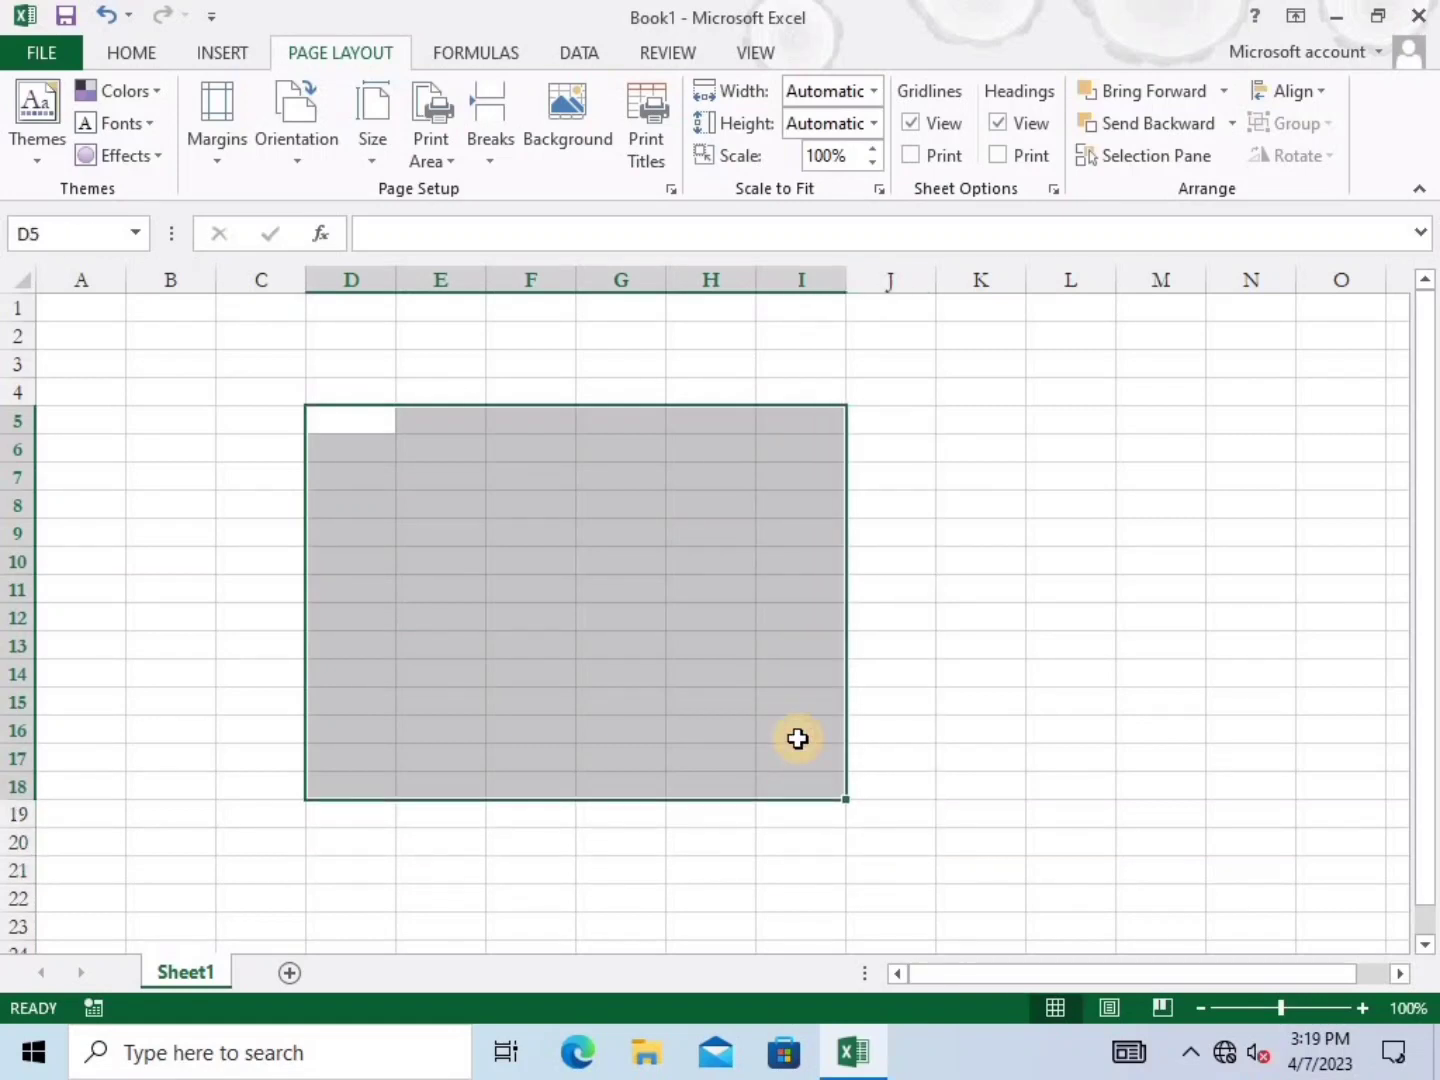
text(khan)
key(ctrl+Return)
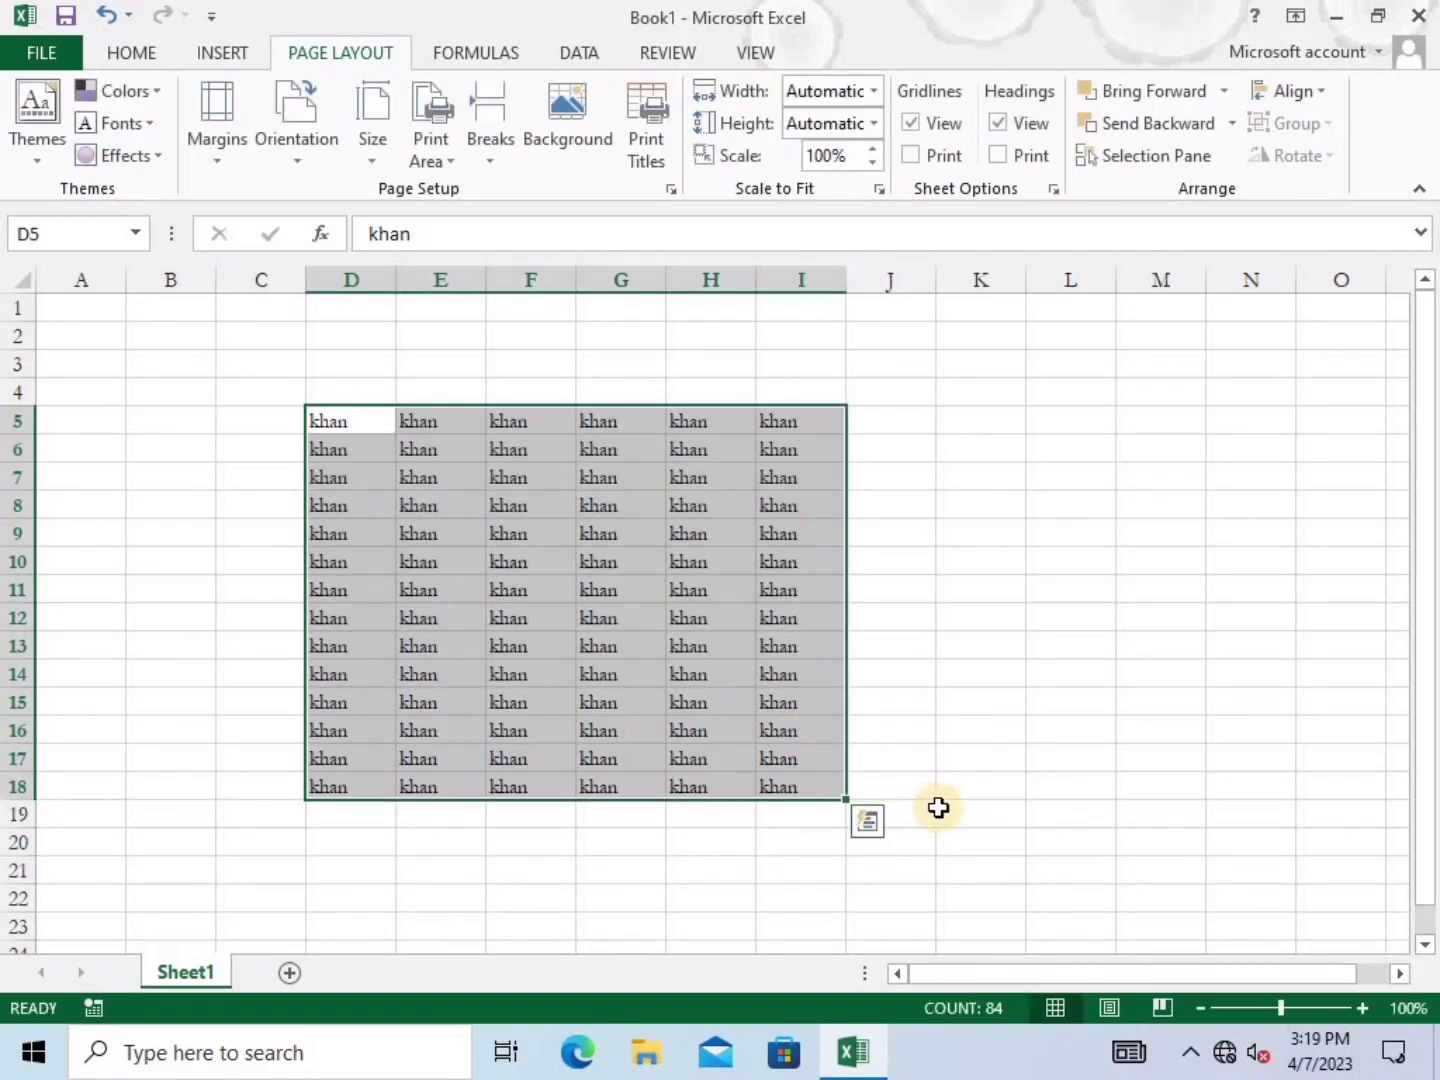
Apply the Calibri Light-Constantia theme font pairing
click(133, 124)
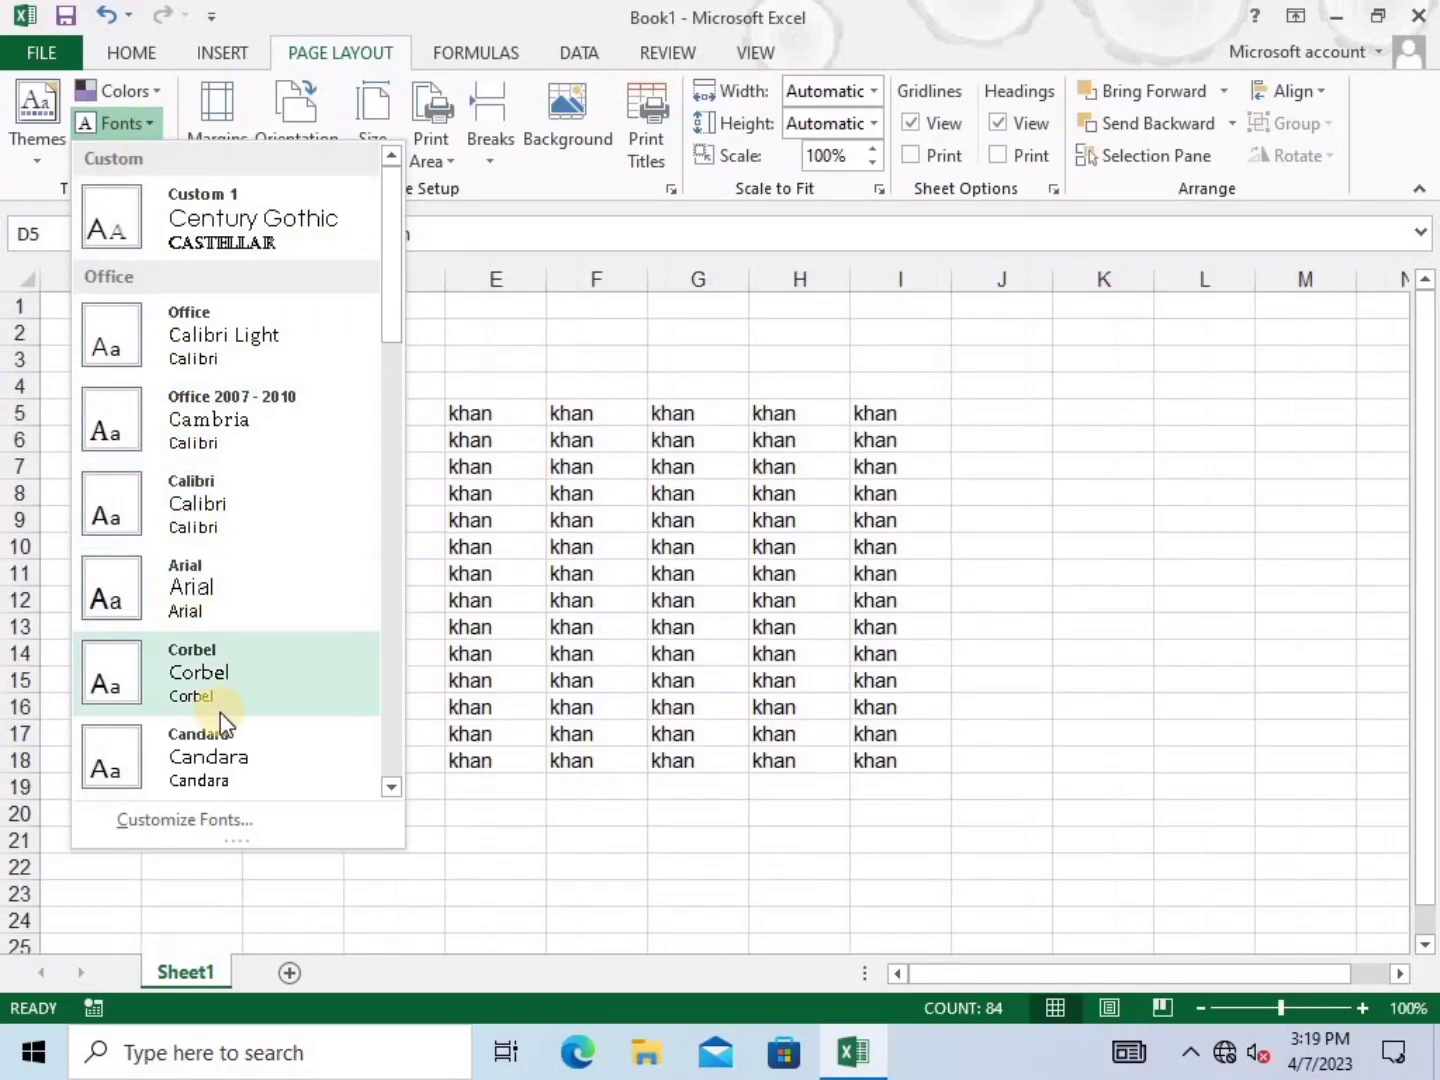
scroll(398, 325, down, 5)
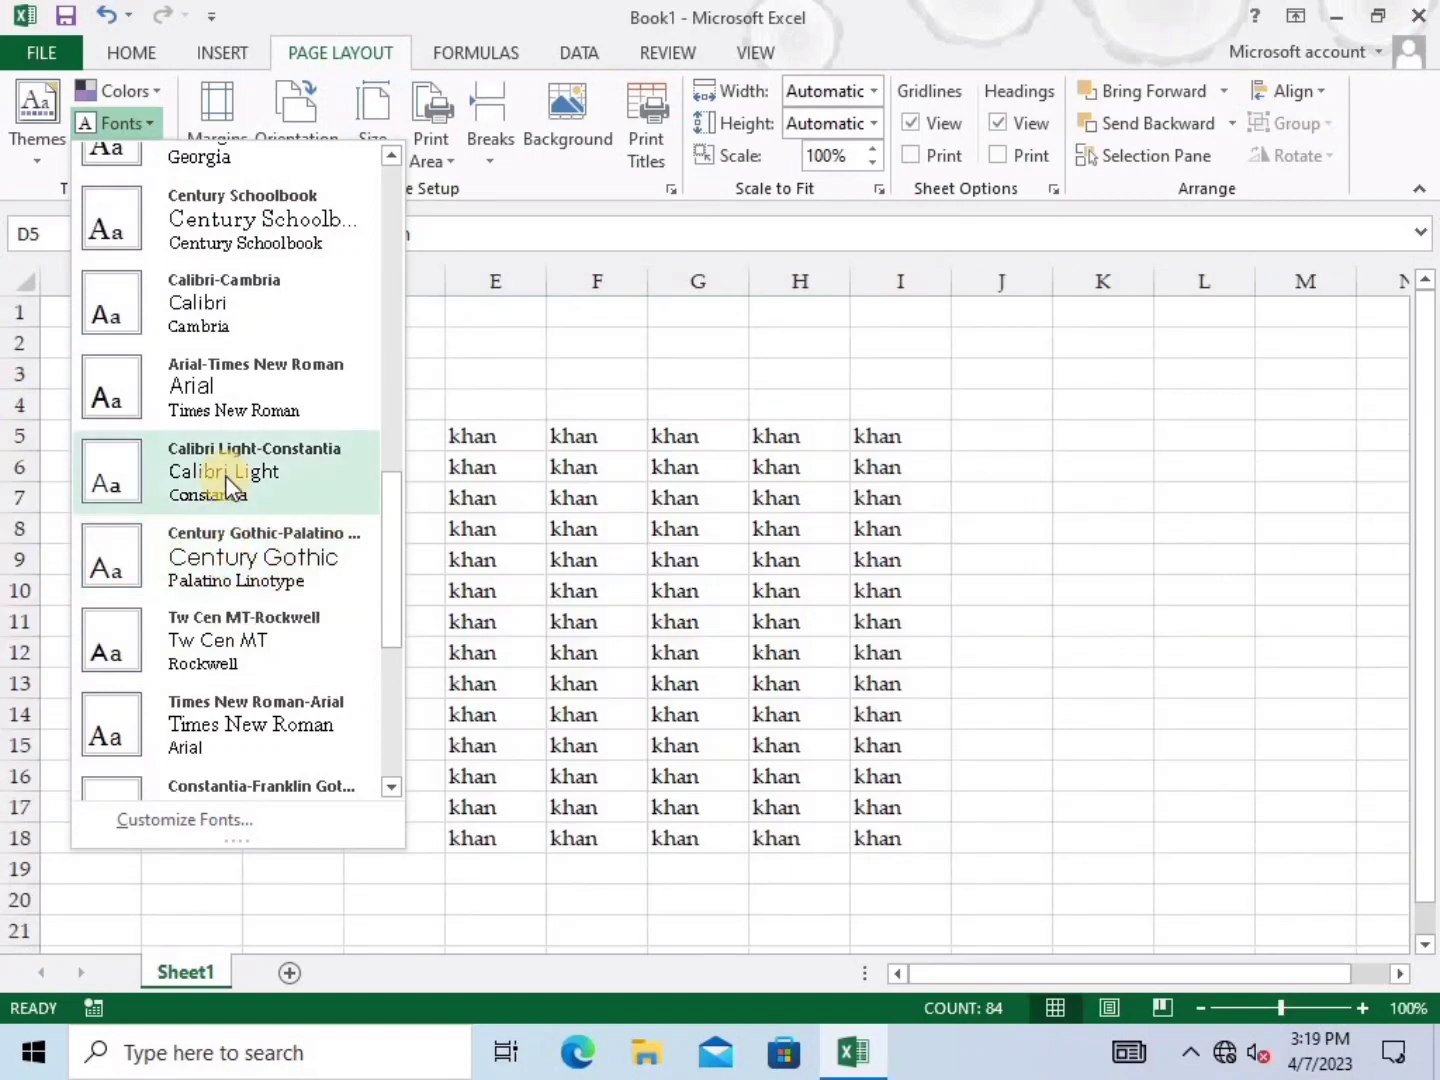
click(225, 475)
click(977, 622)
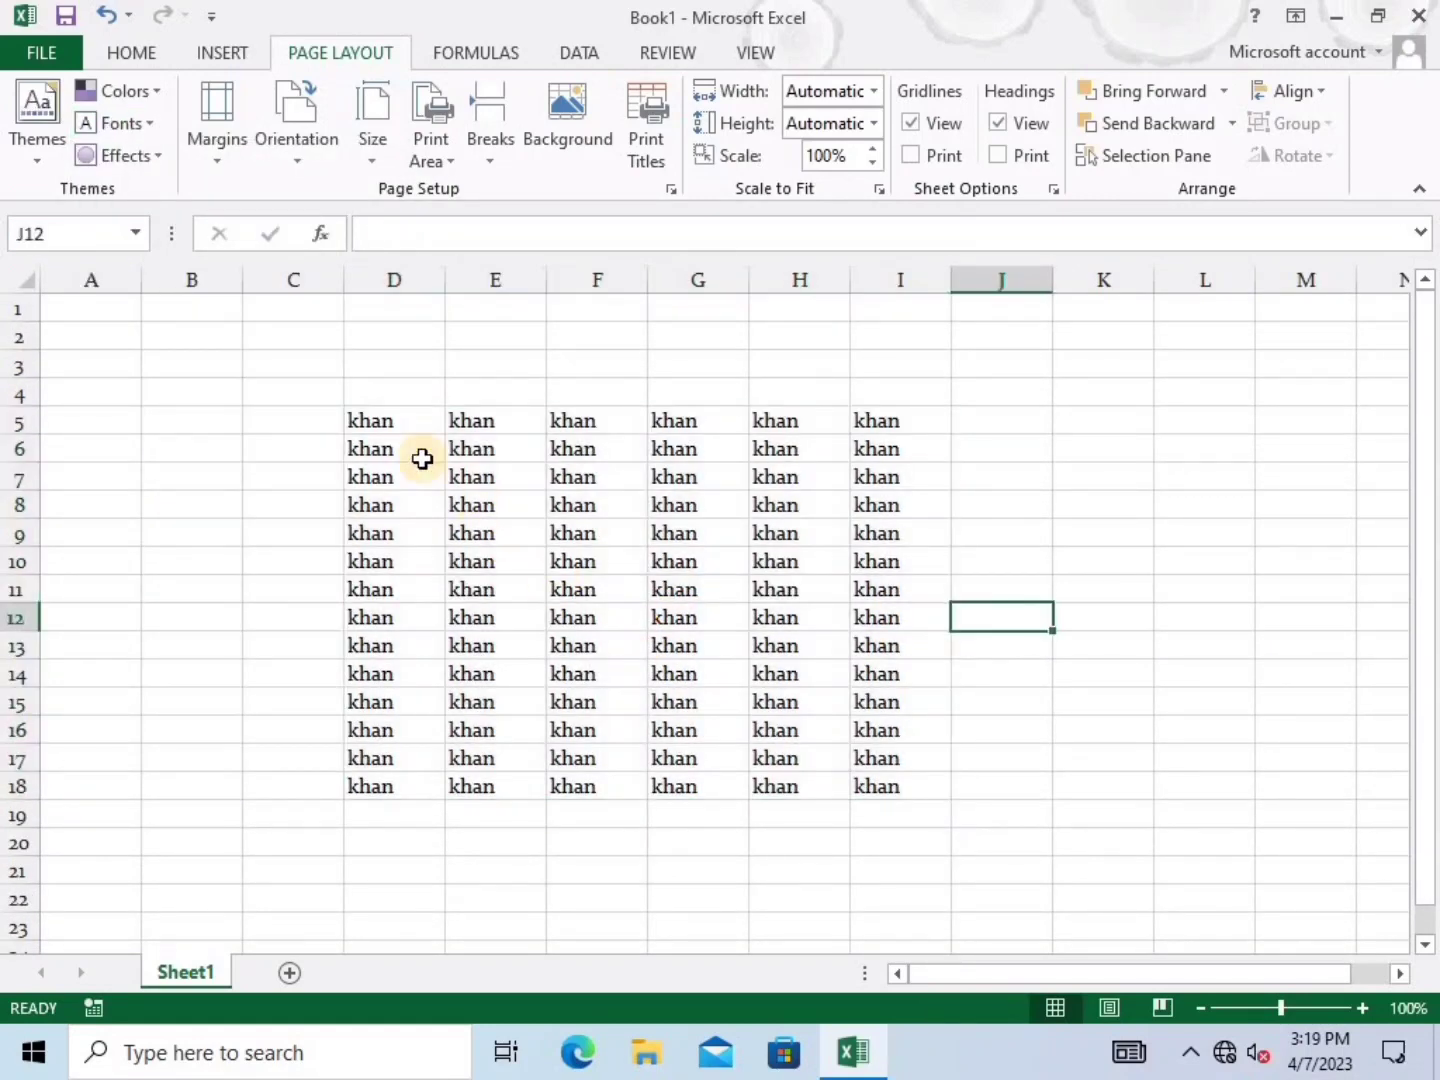
Clear all the 'khan' entries from the D5:I18 block
drag(372, 422, 852, 803)
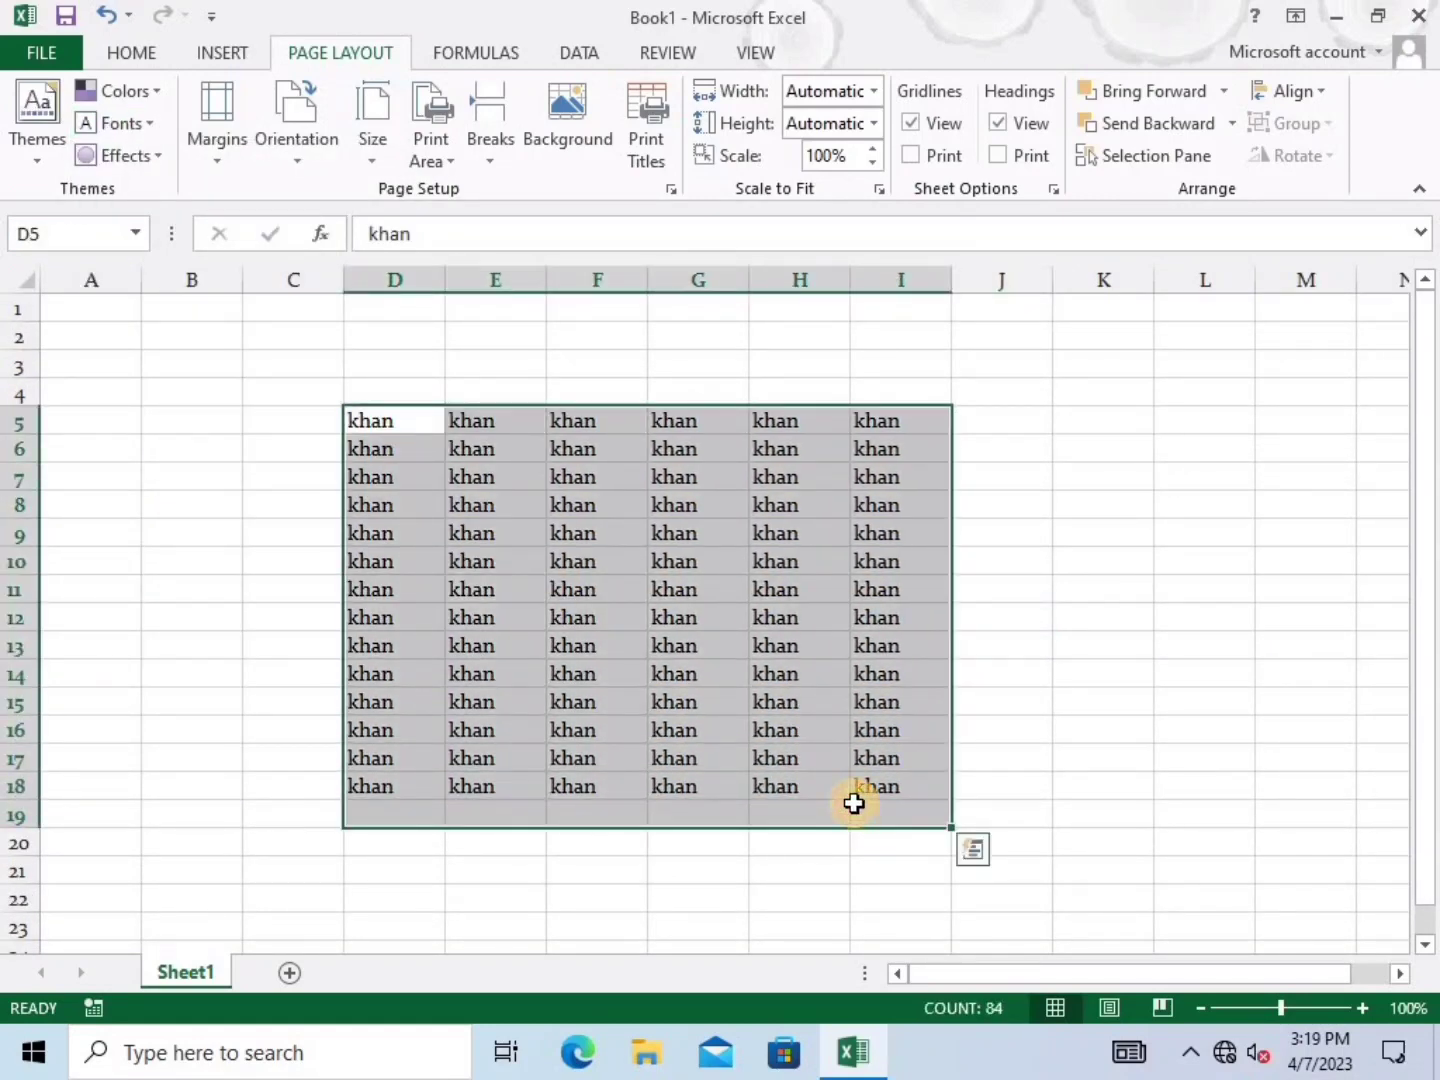
key(Delete)
click(288, 594)
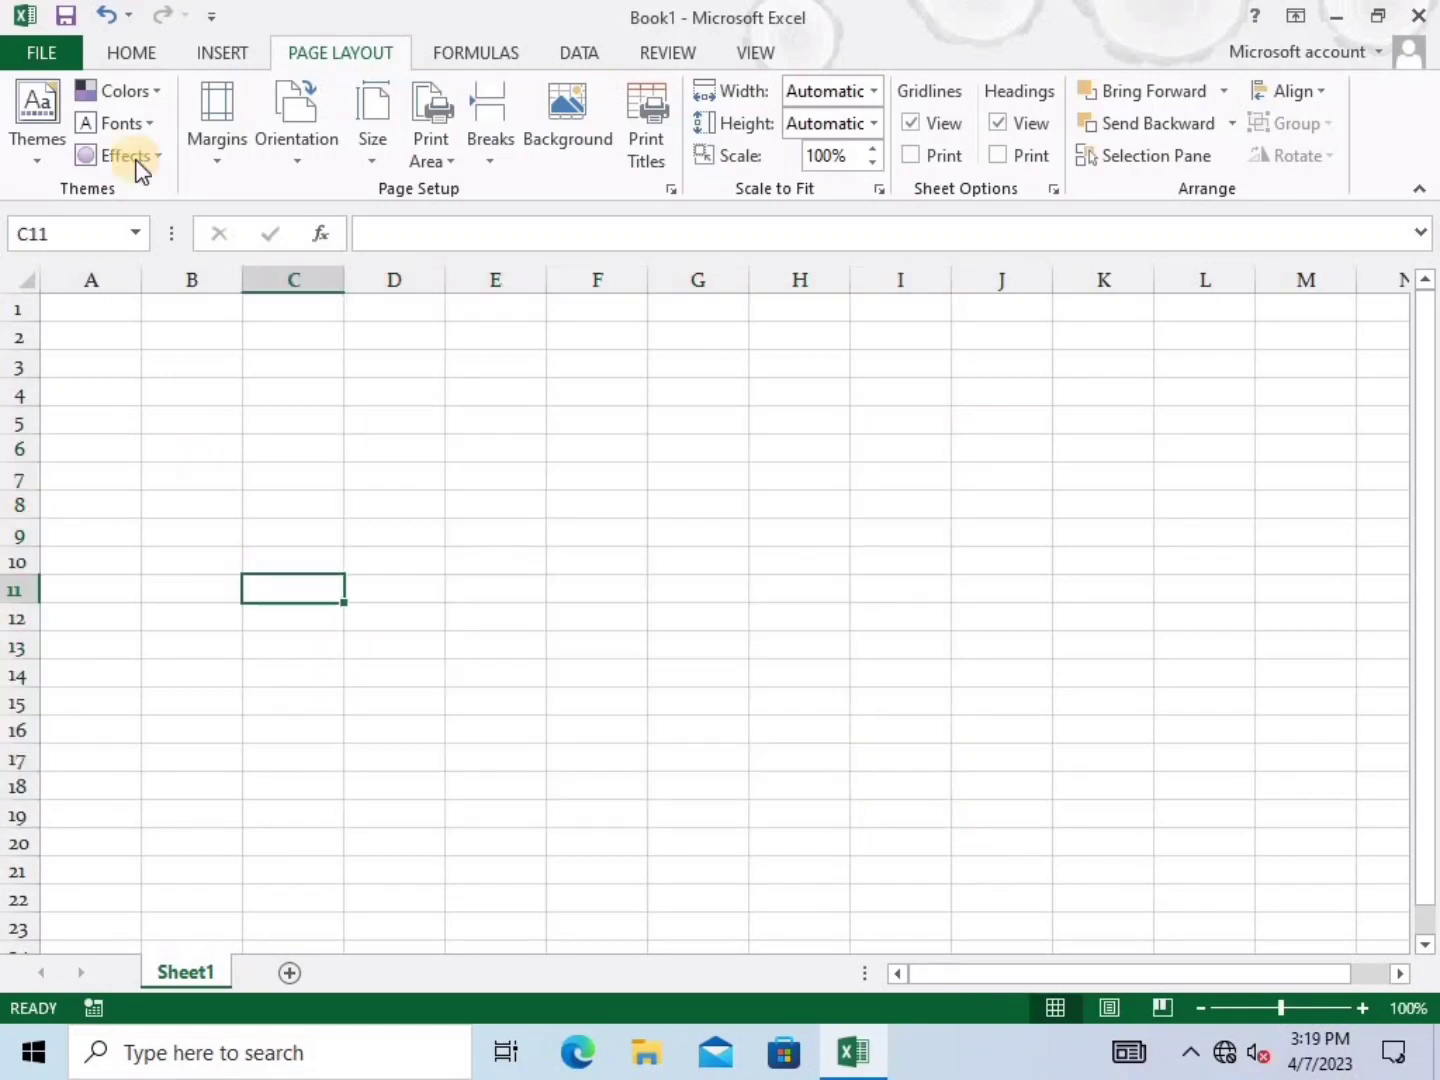
click(256, 55)
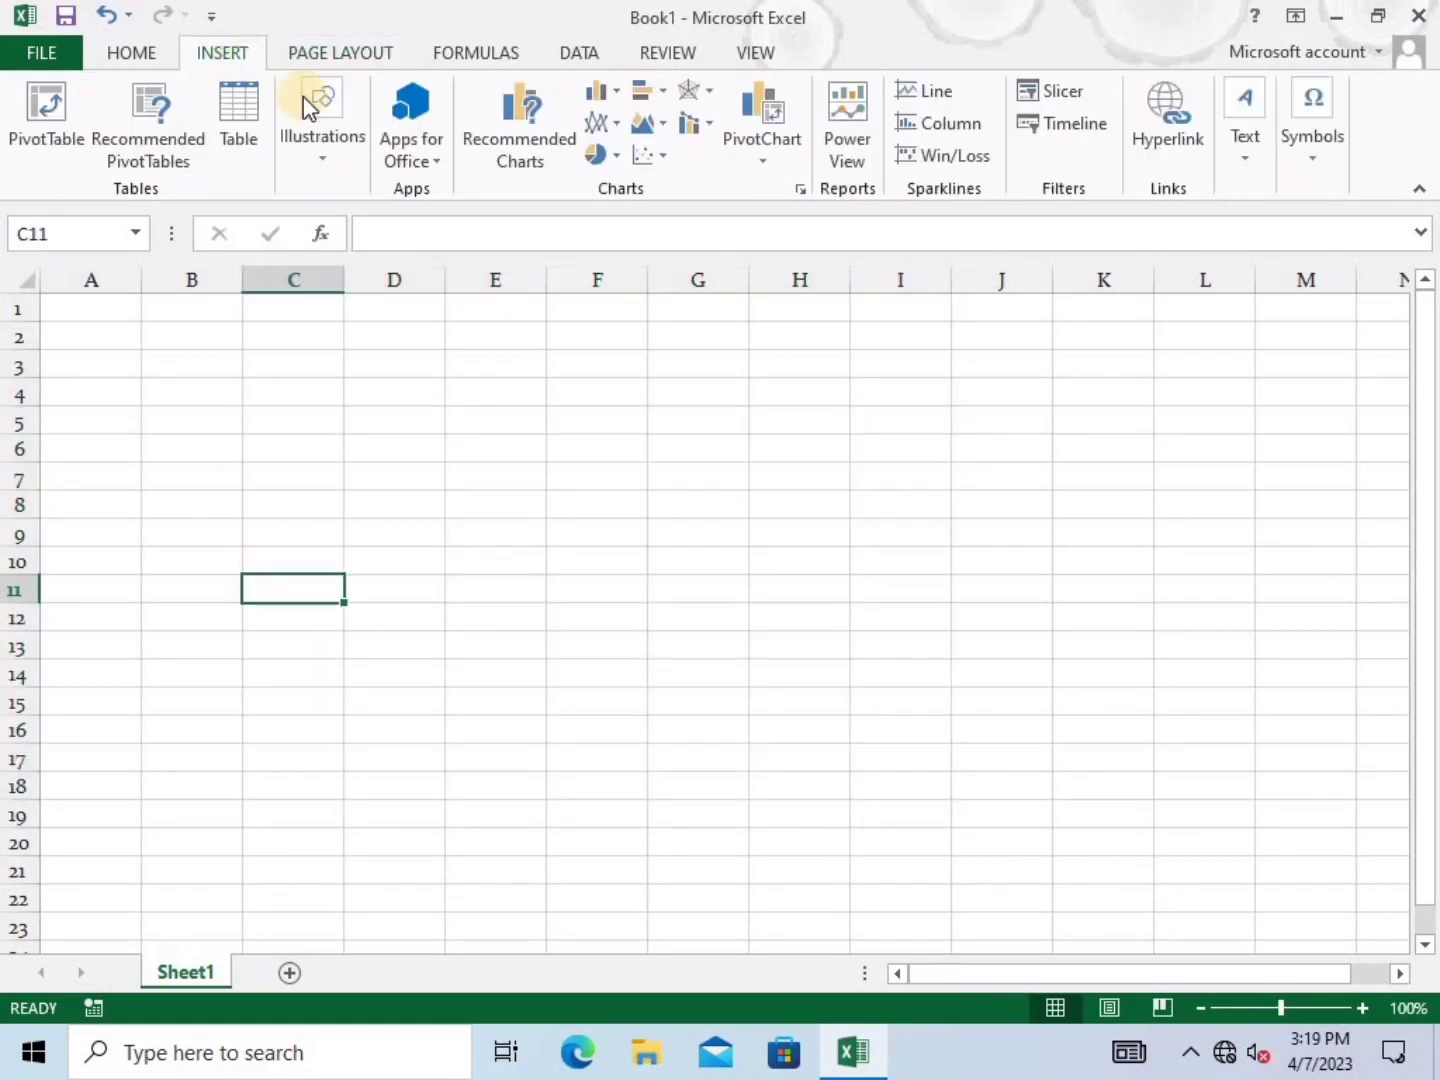
click(334, 157)
click(463, 279)
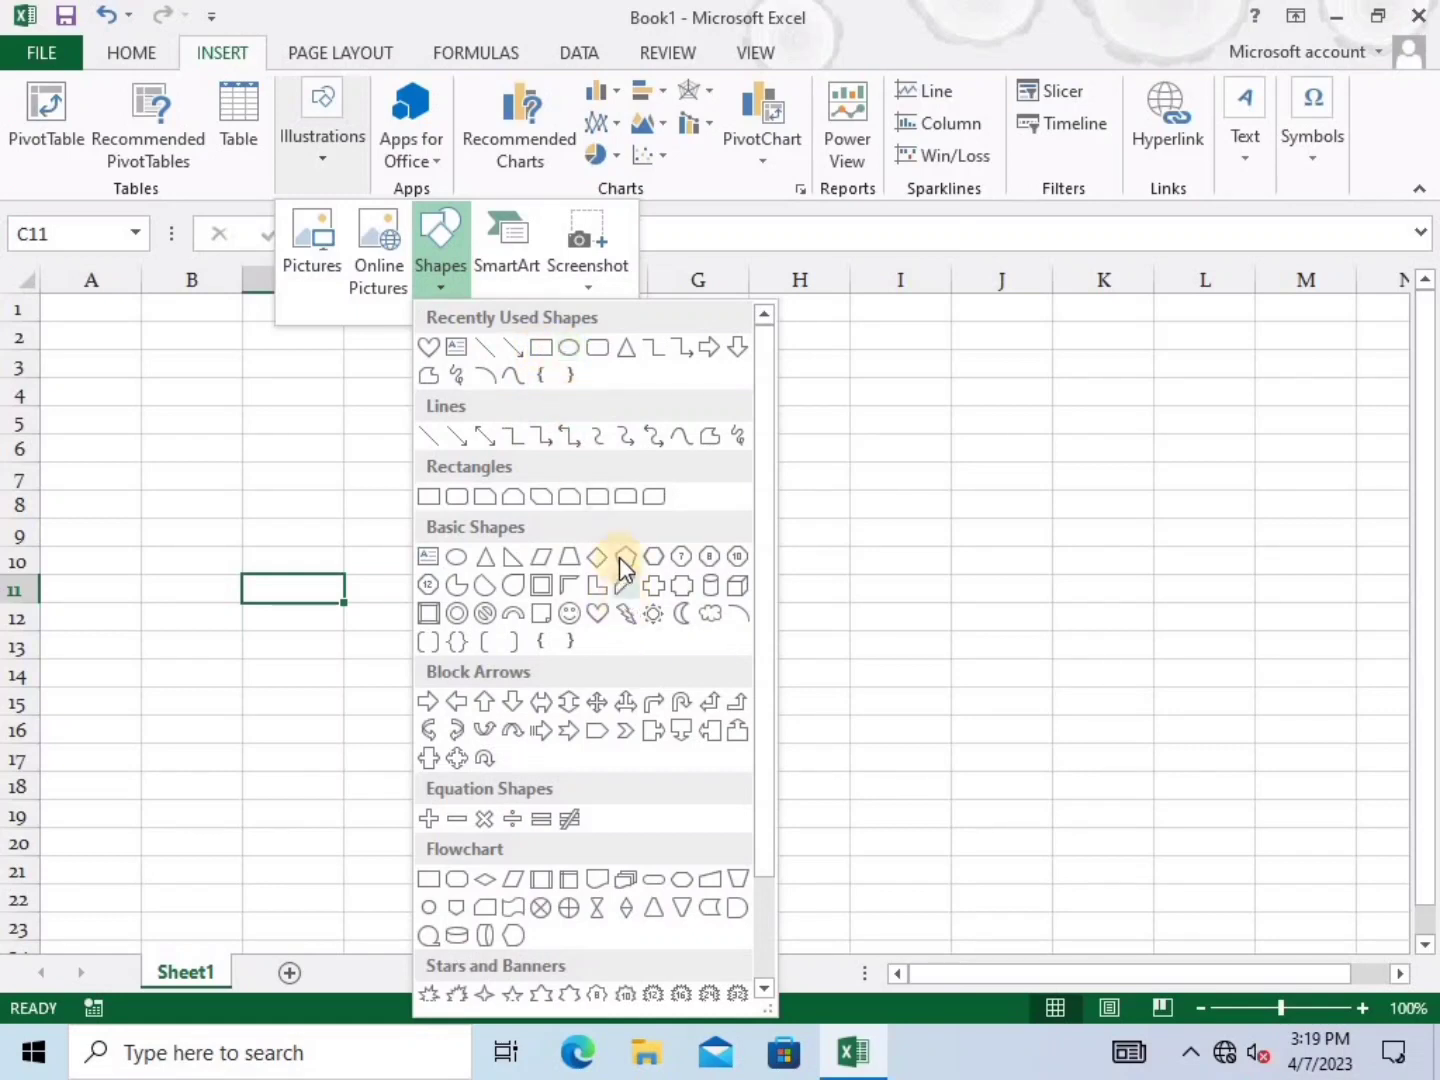
click(599, 613)
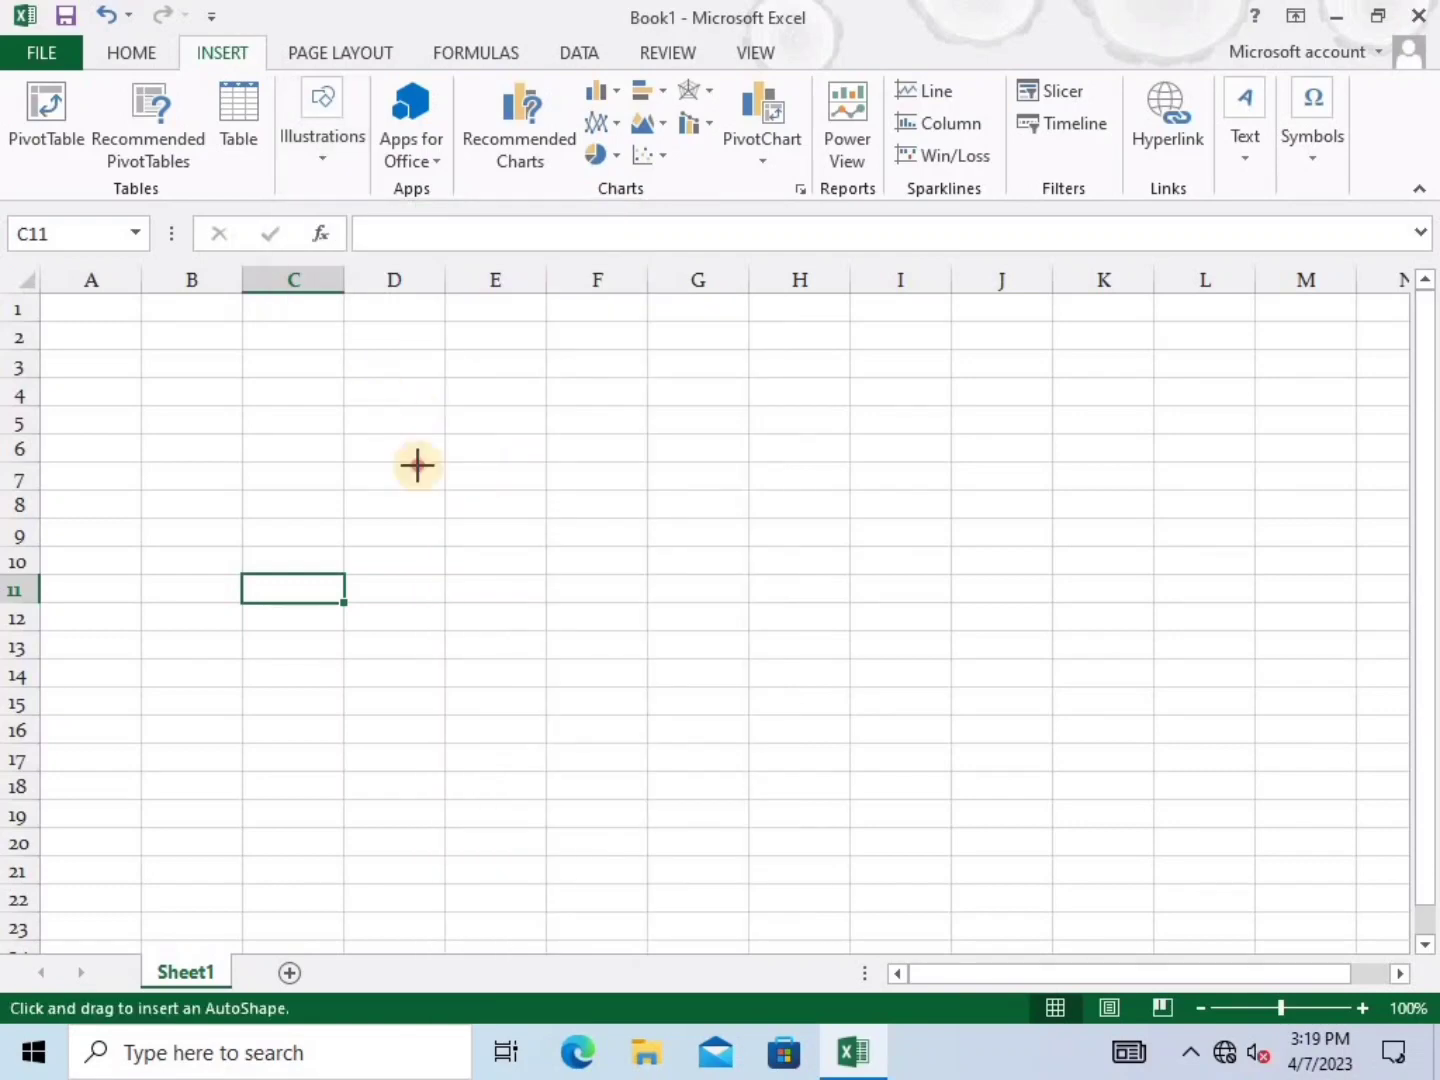
drag(368, 388, 869, 838)
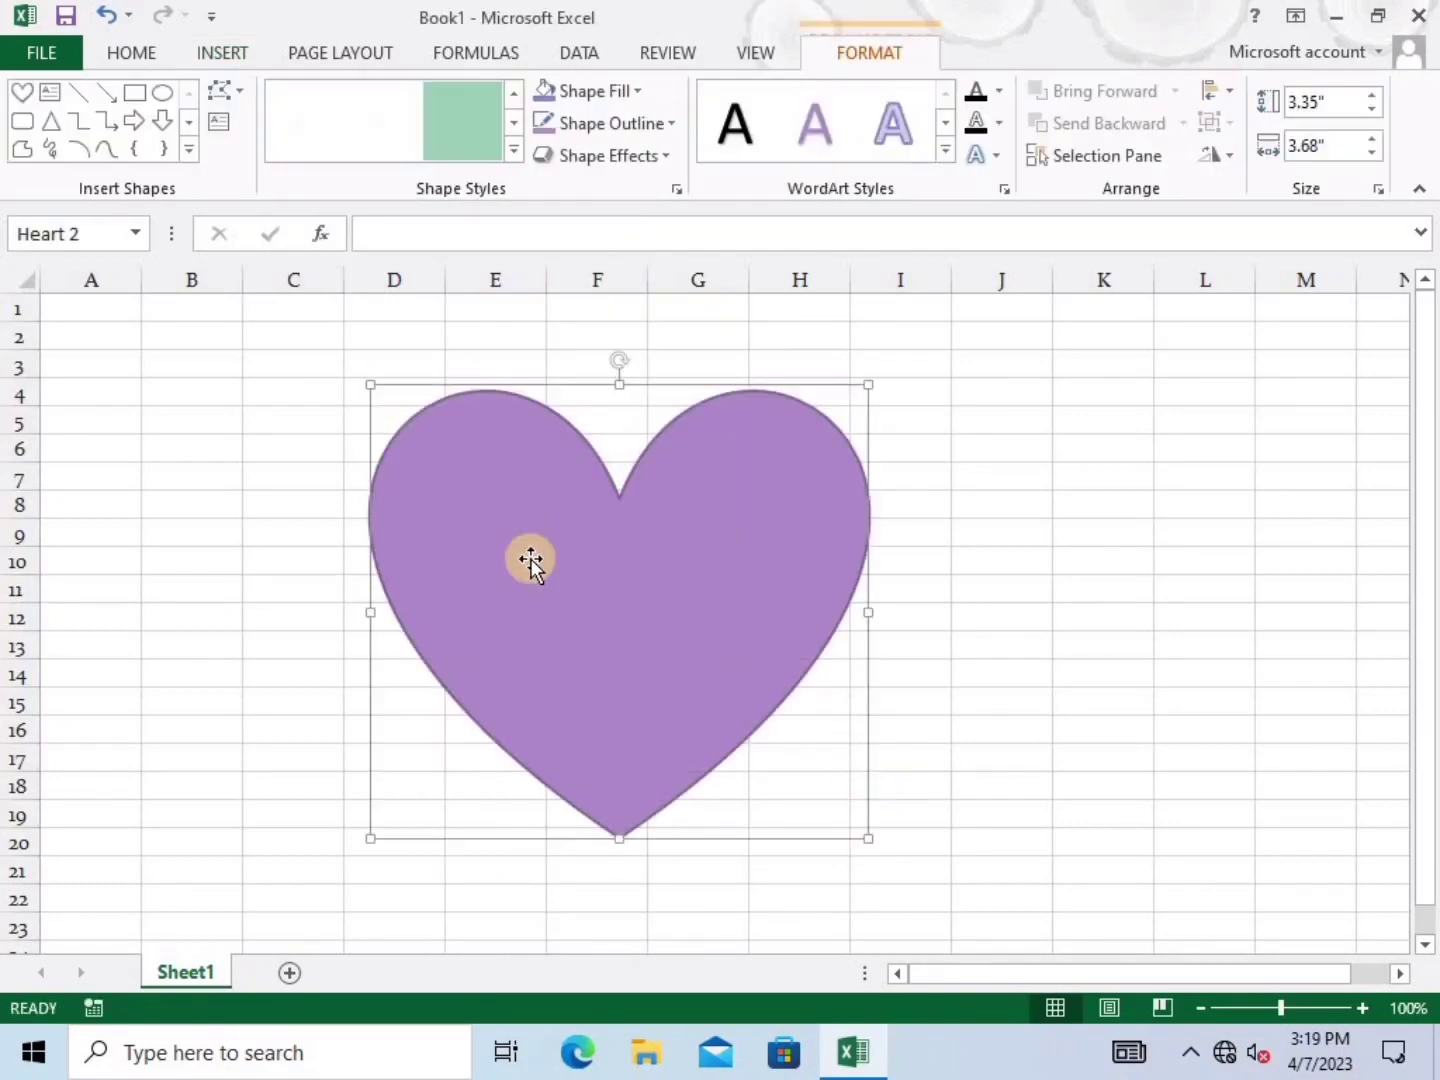
ctrl+scroll(531, 558, up, 2)
ctrl+scroll(519, 565, up, 3)
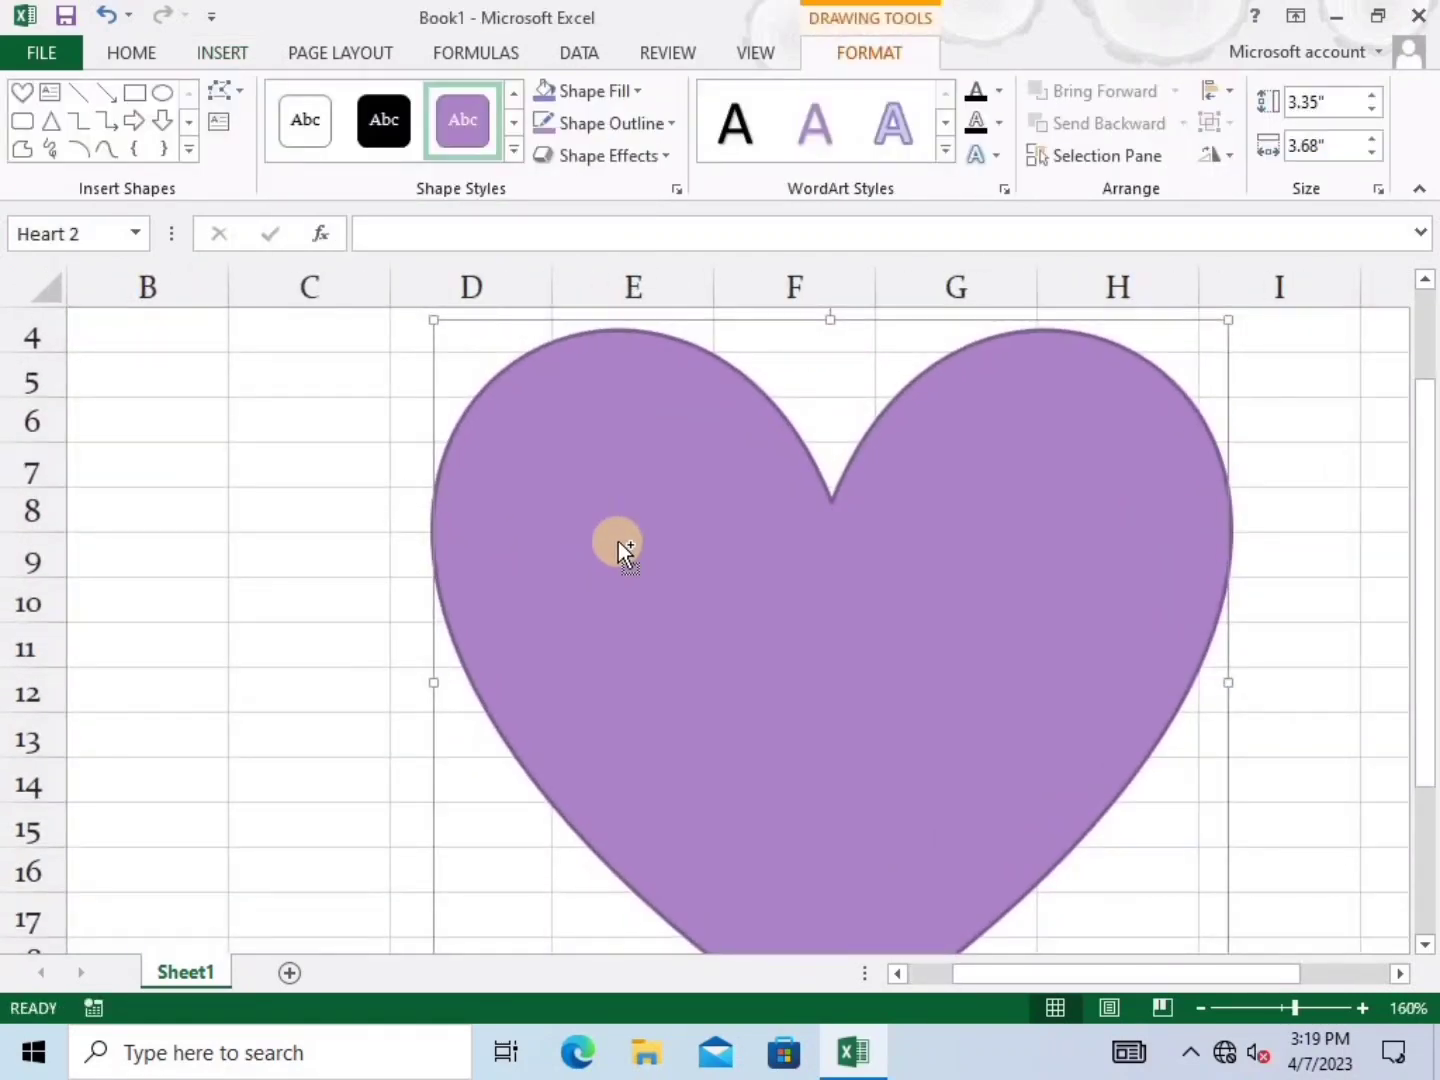
click(311, 62)
click(149, 158)
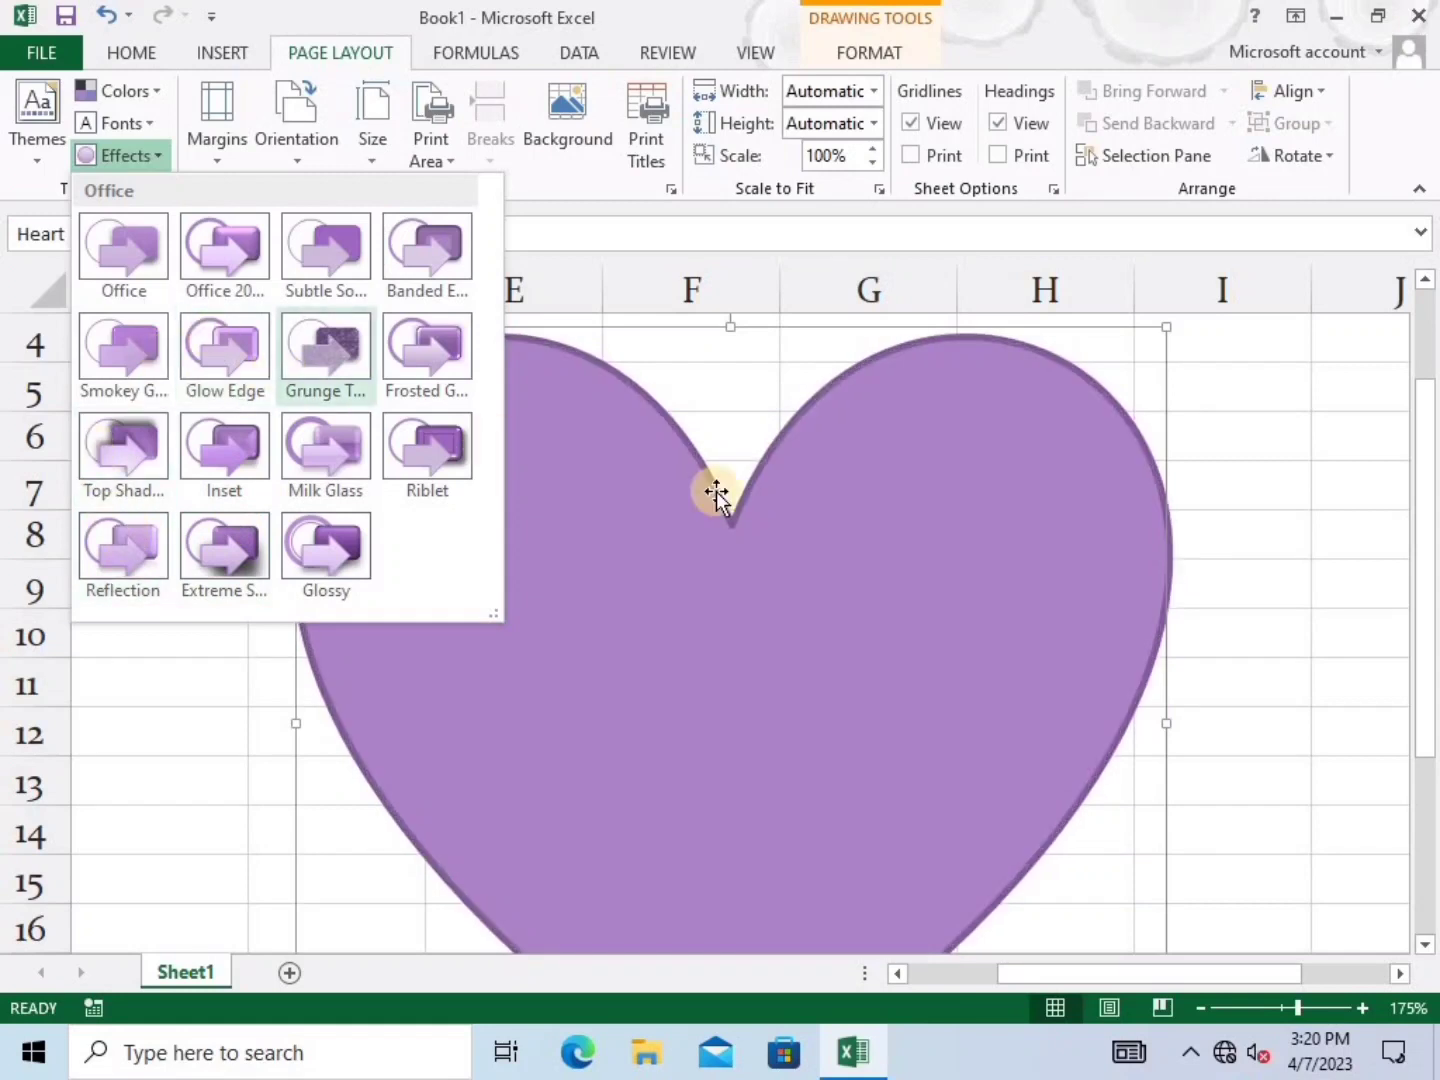
click(678, 536)
key(Delete)
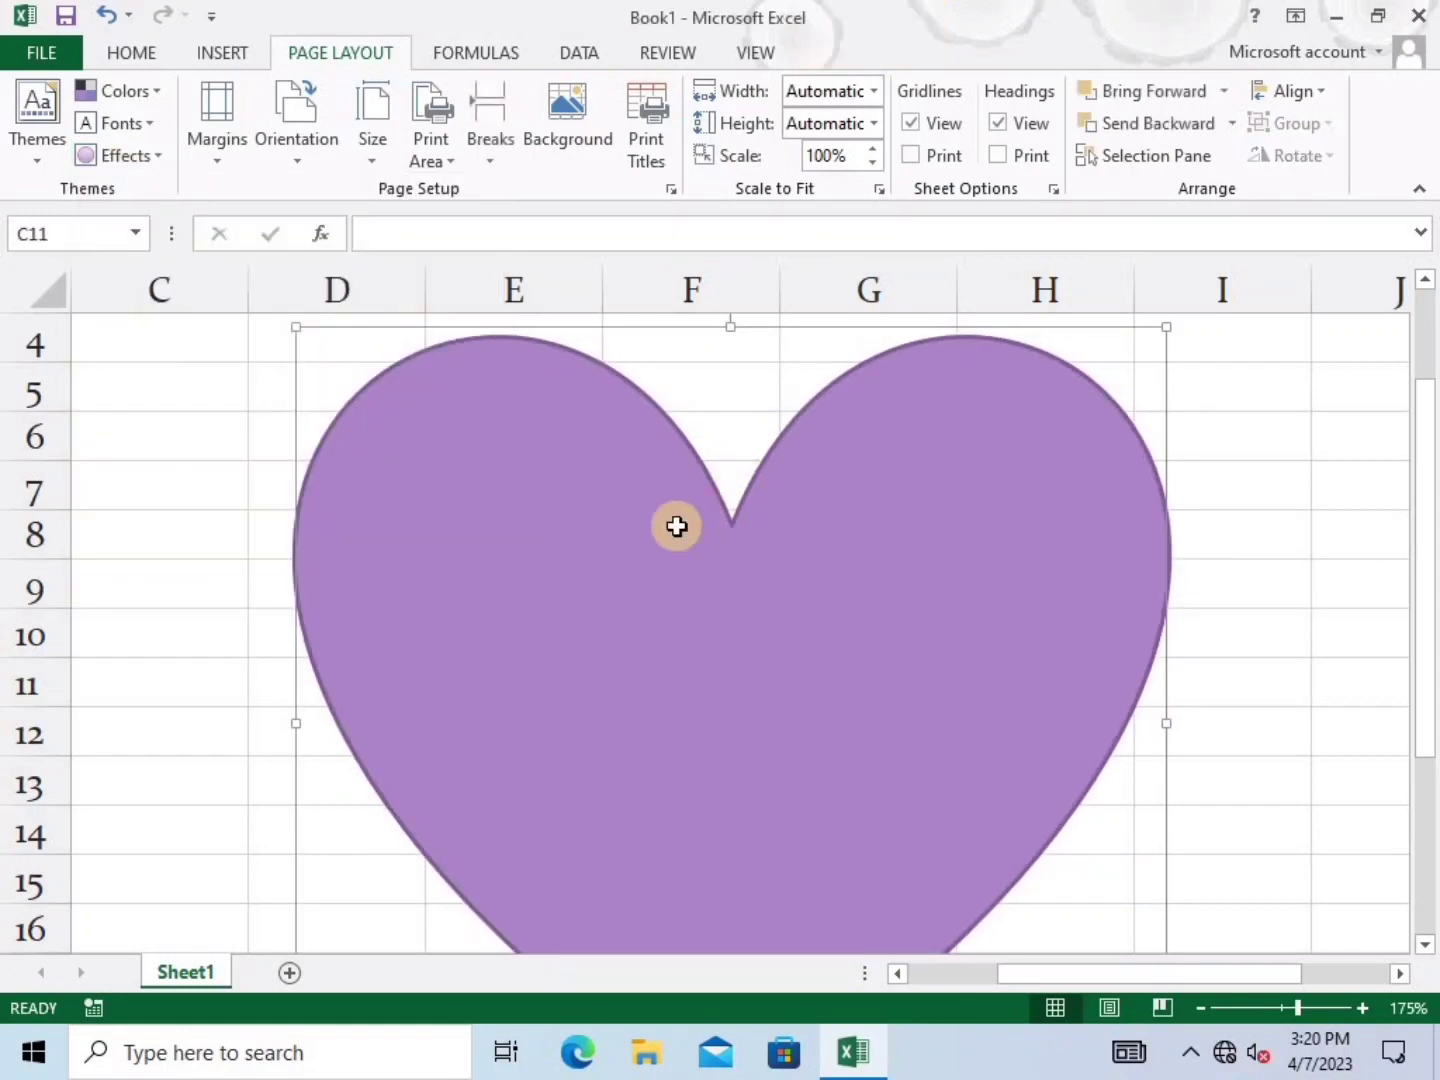
ctrl+scroll(584, 537, down, 1)
ctrl+scroll(584, 537, down, 1)
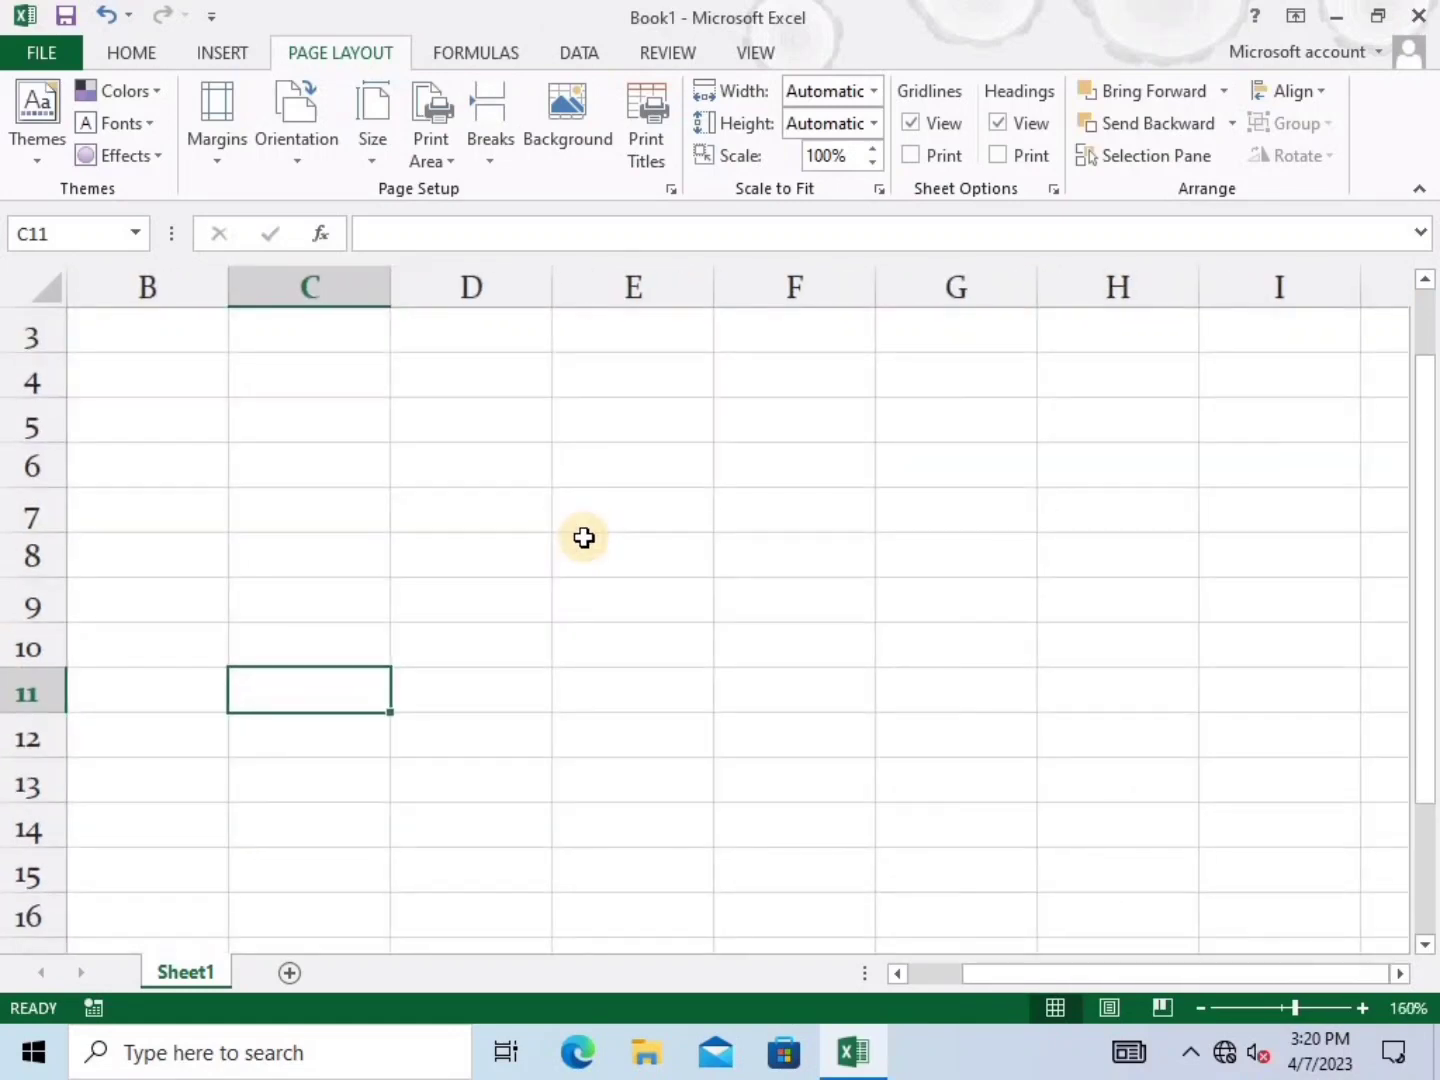
click(363, 520)
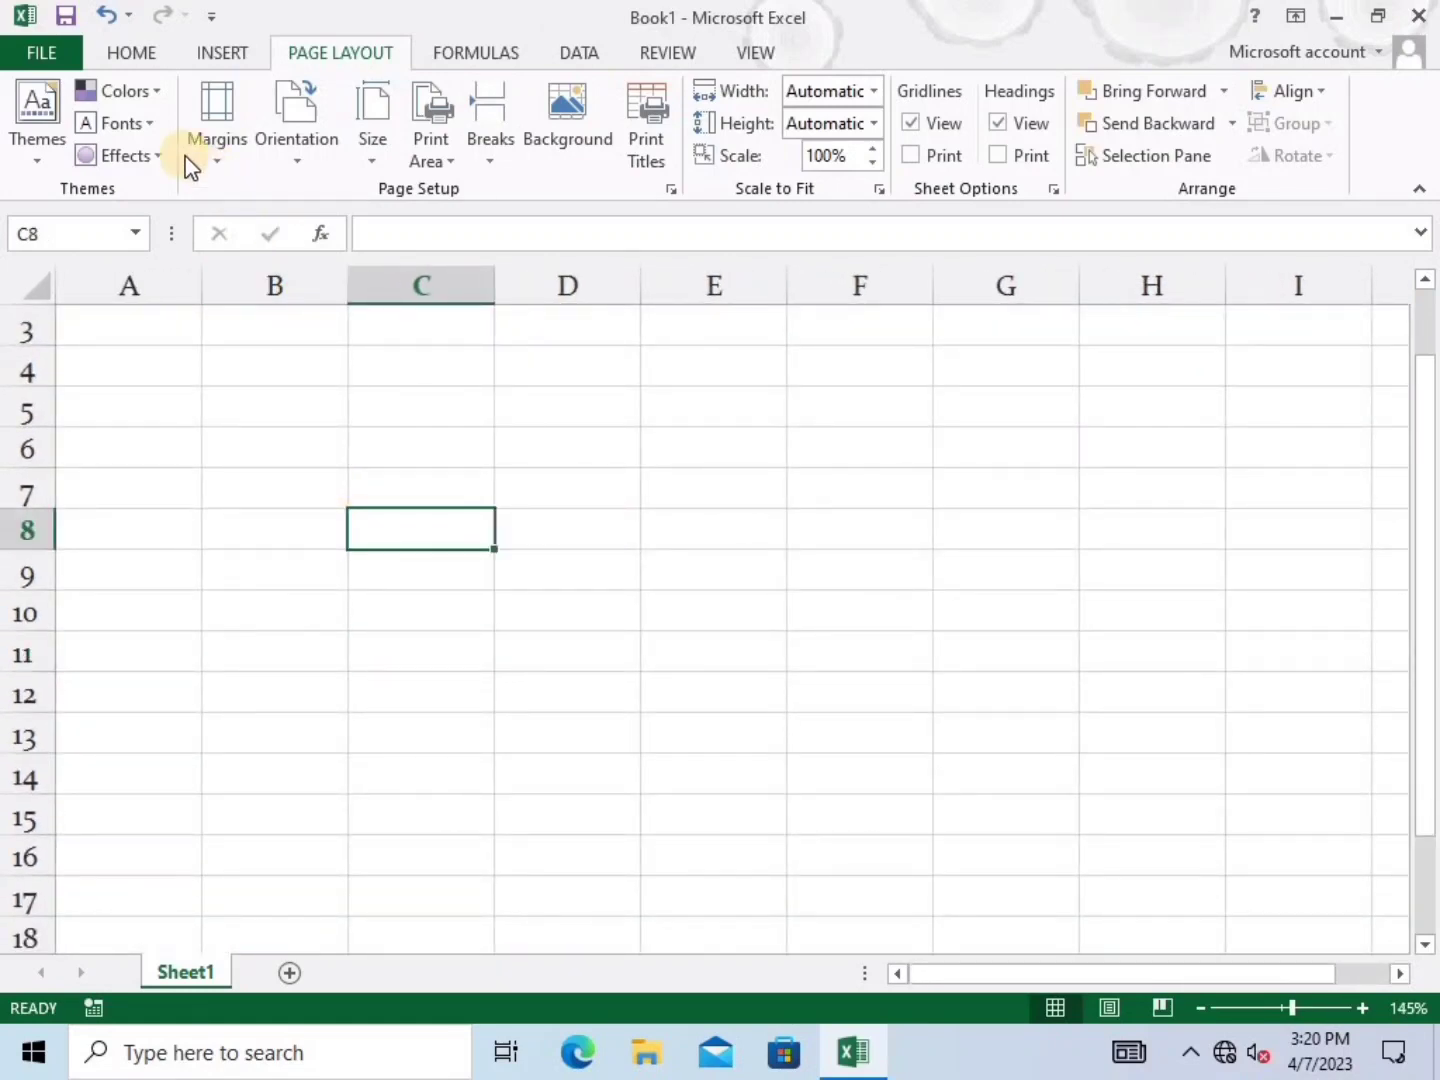
click(239, 172)
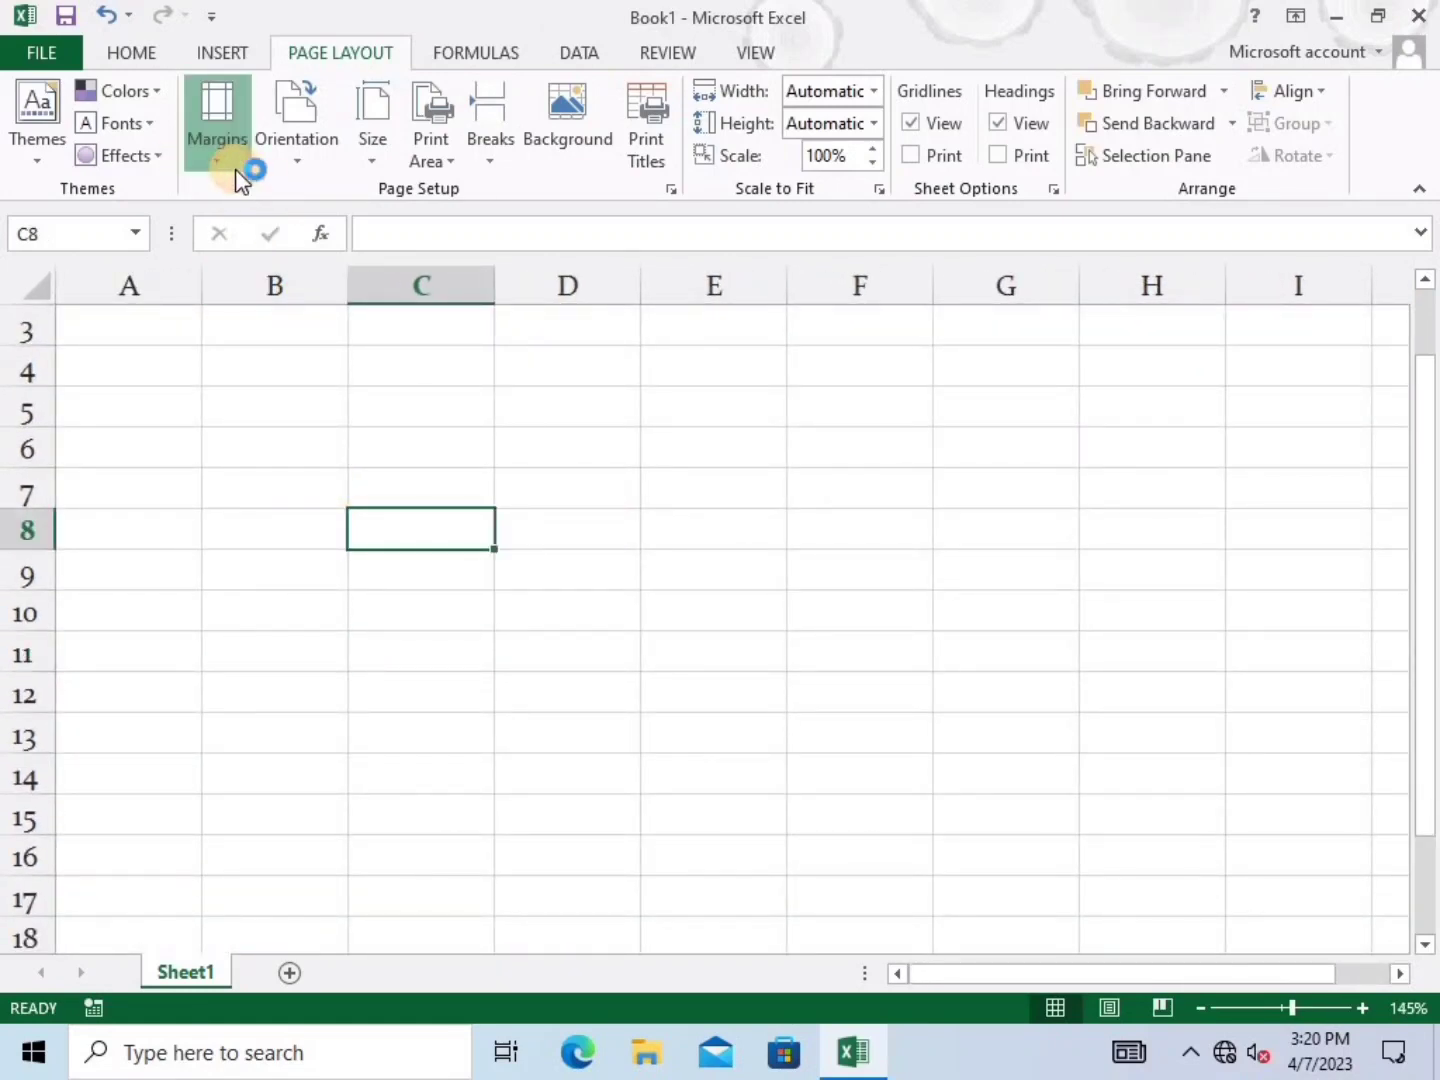
click(599, 475)
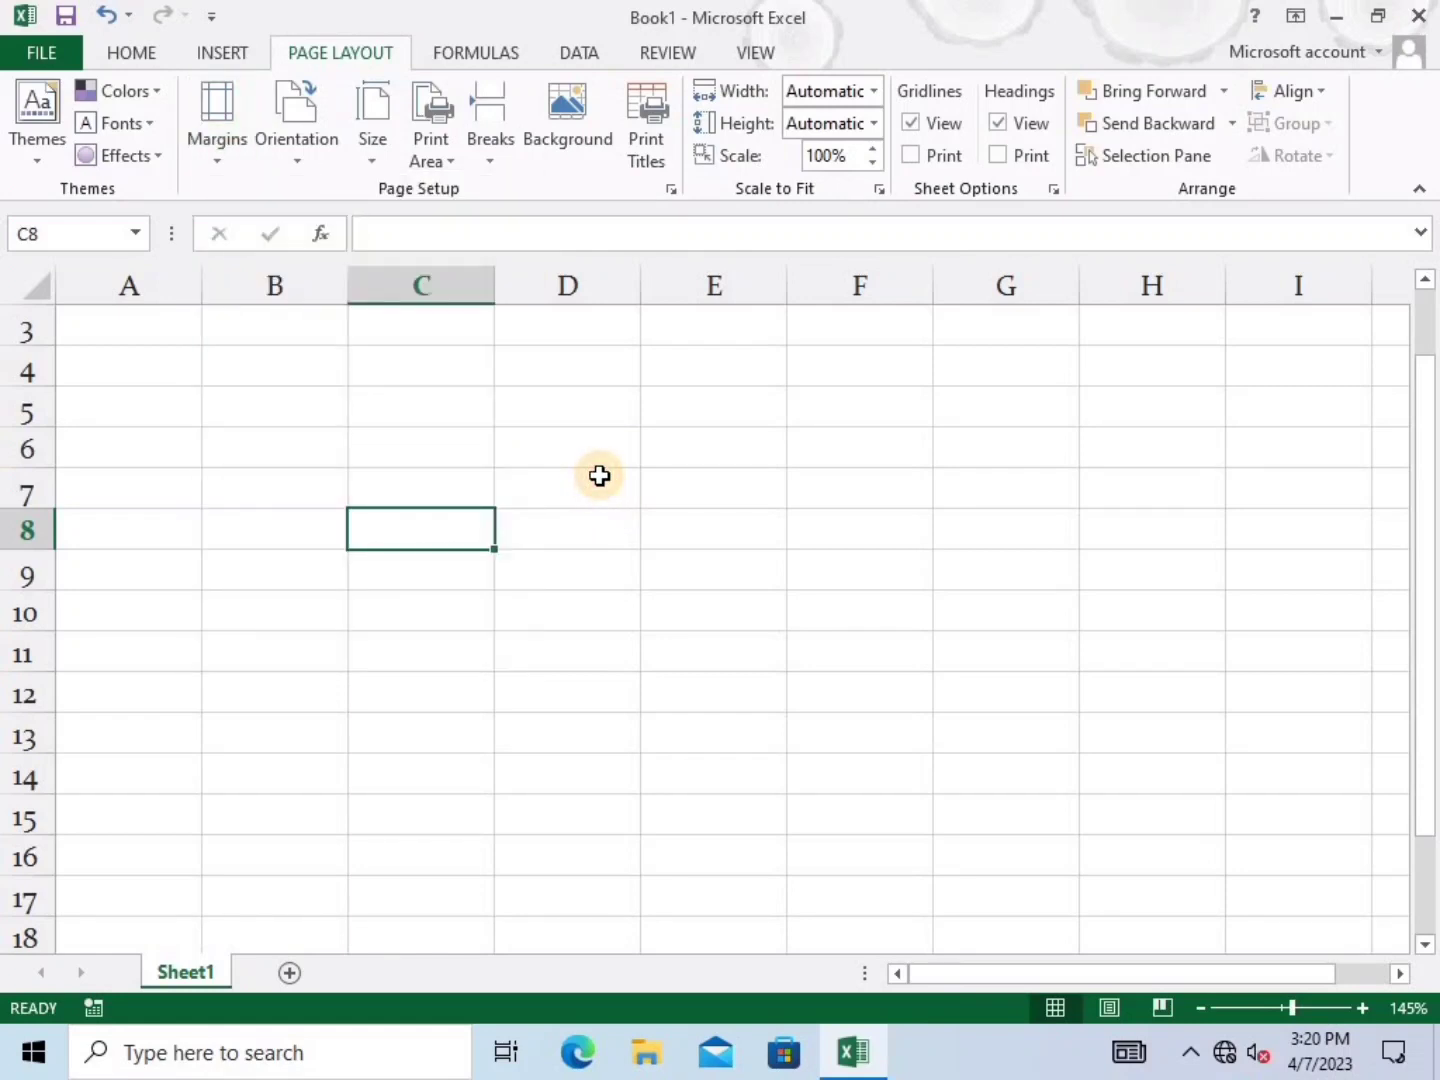
key(ctrl+o)
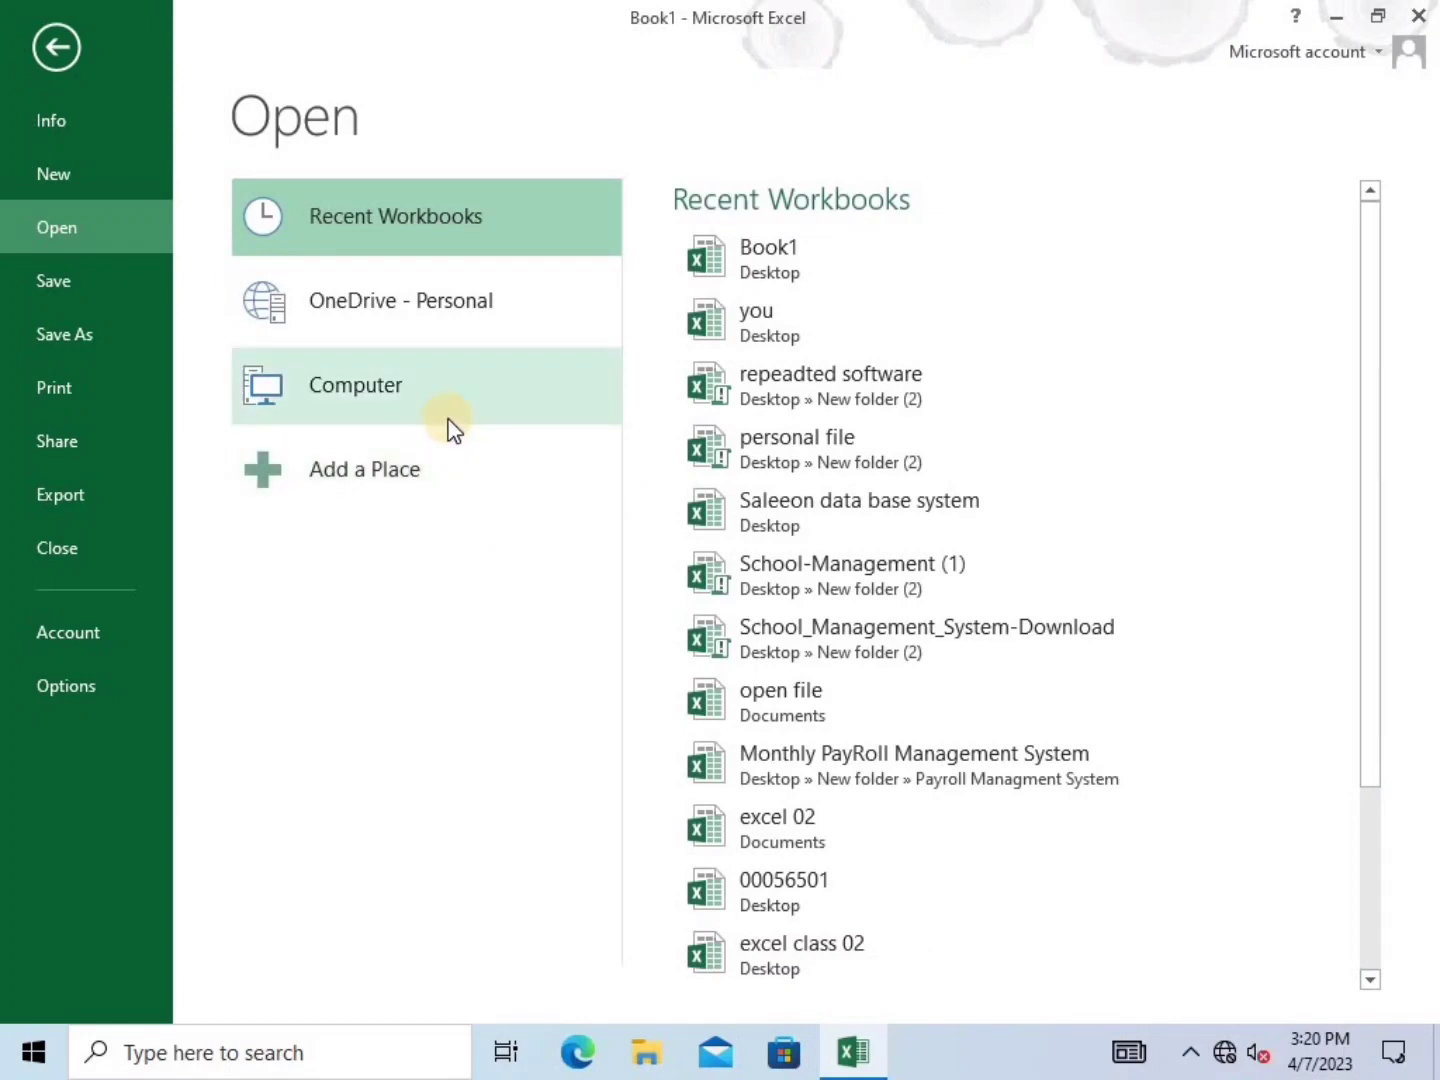
Open the 'you' workbook and copy the whole Employ Table
click(843, 330)
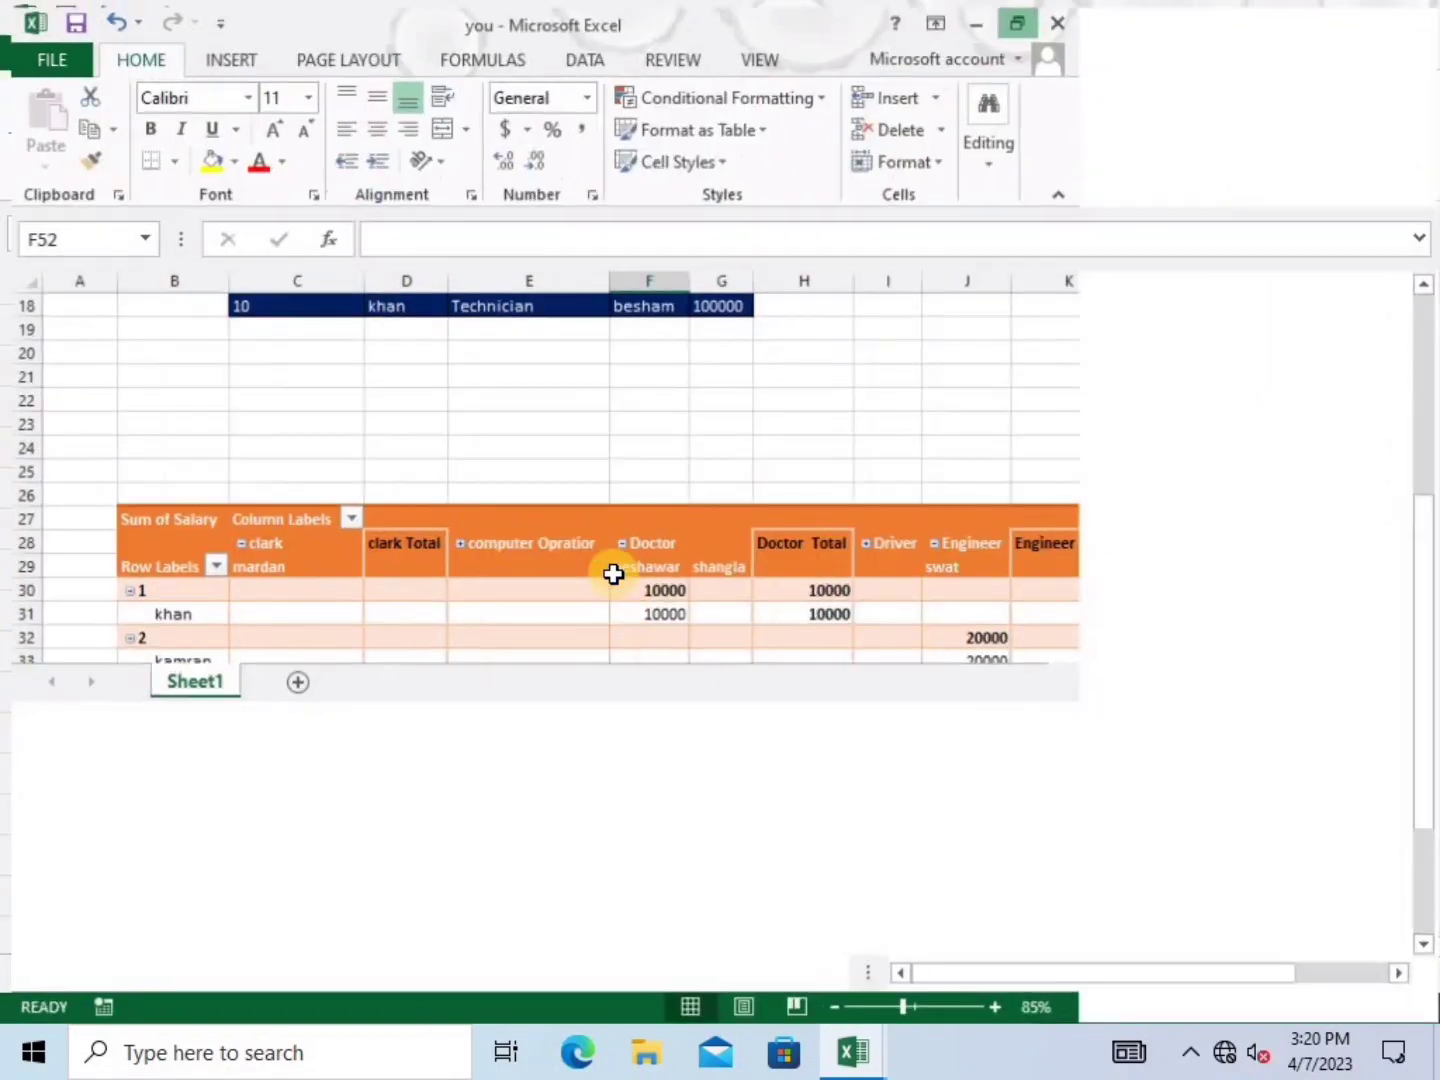
scroll(612, 564, up, 6)
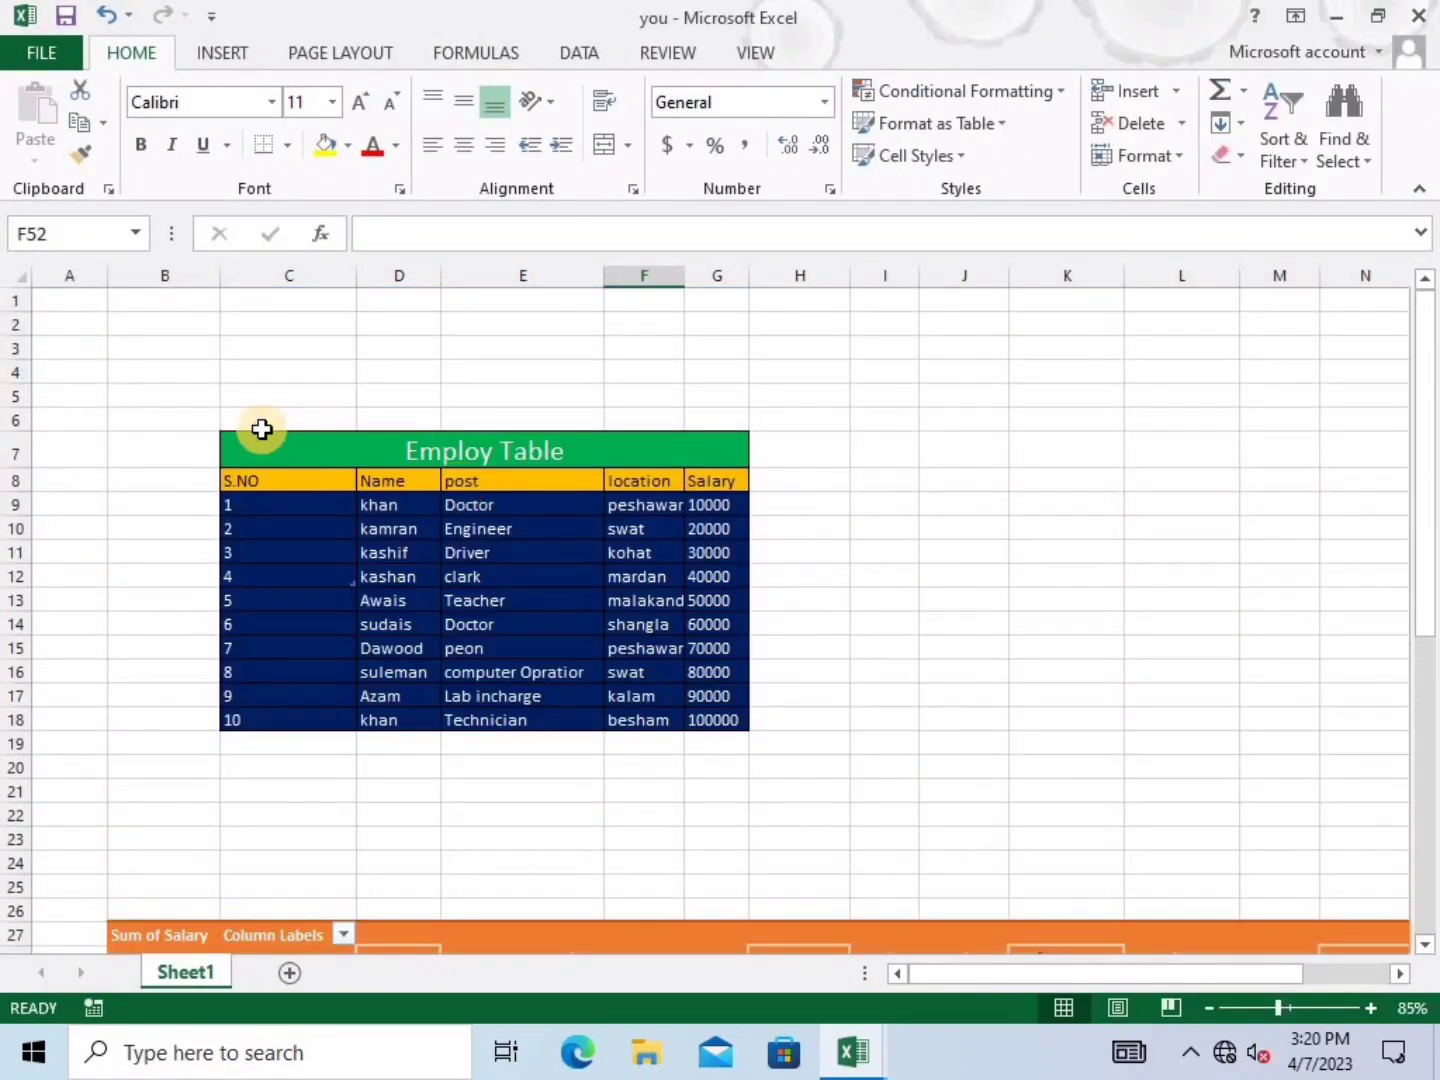
drag(241, 447, 684, 714)
key(ctrl+c)
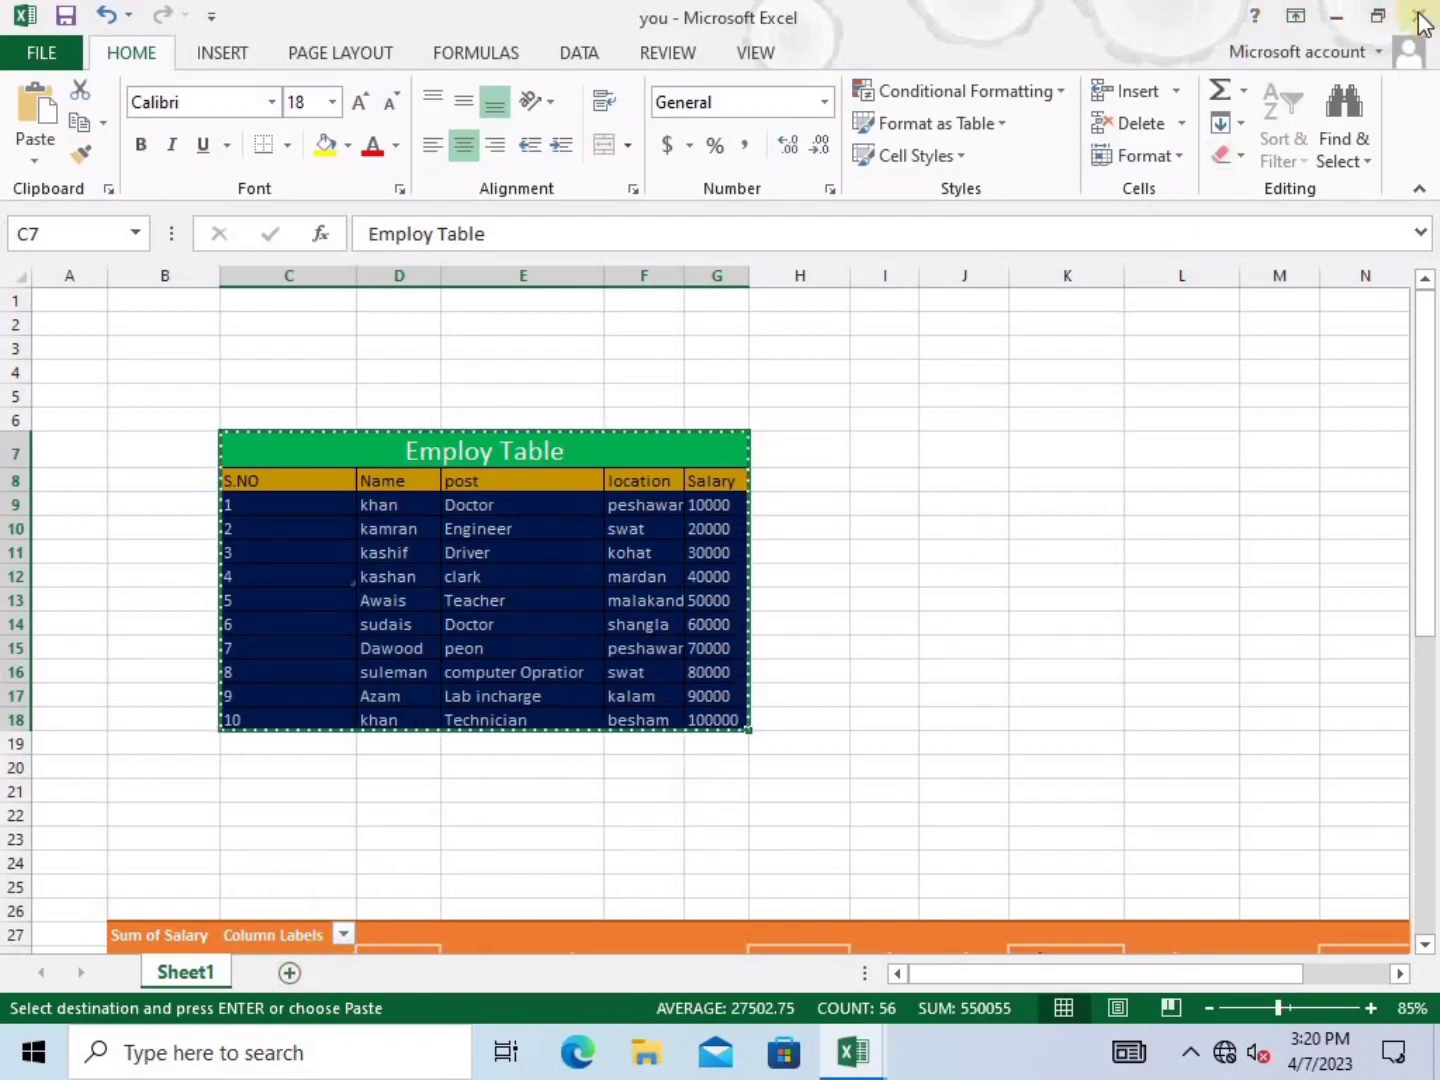
Switch back to Book1, briefly searching Windows for 'Employ Table'
key(alt+Tab)
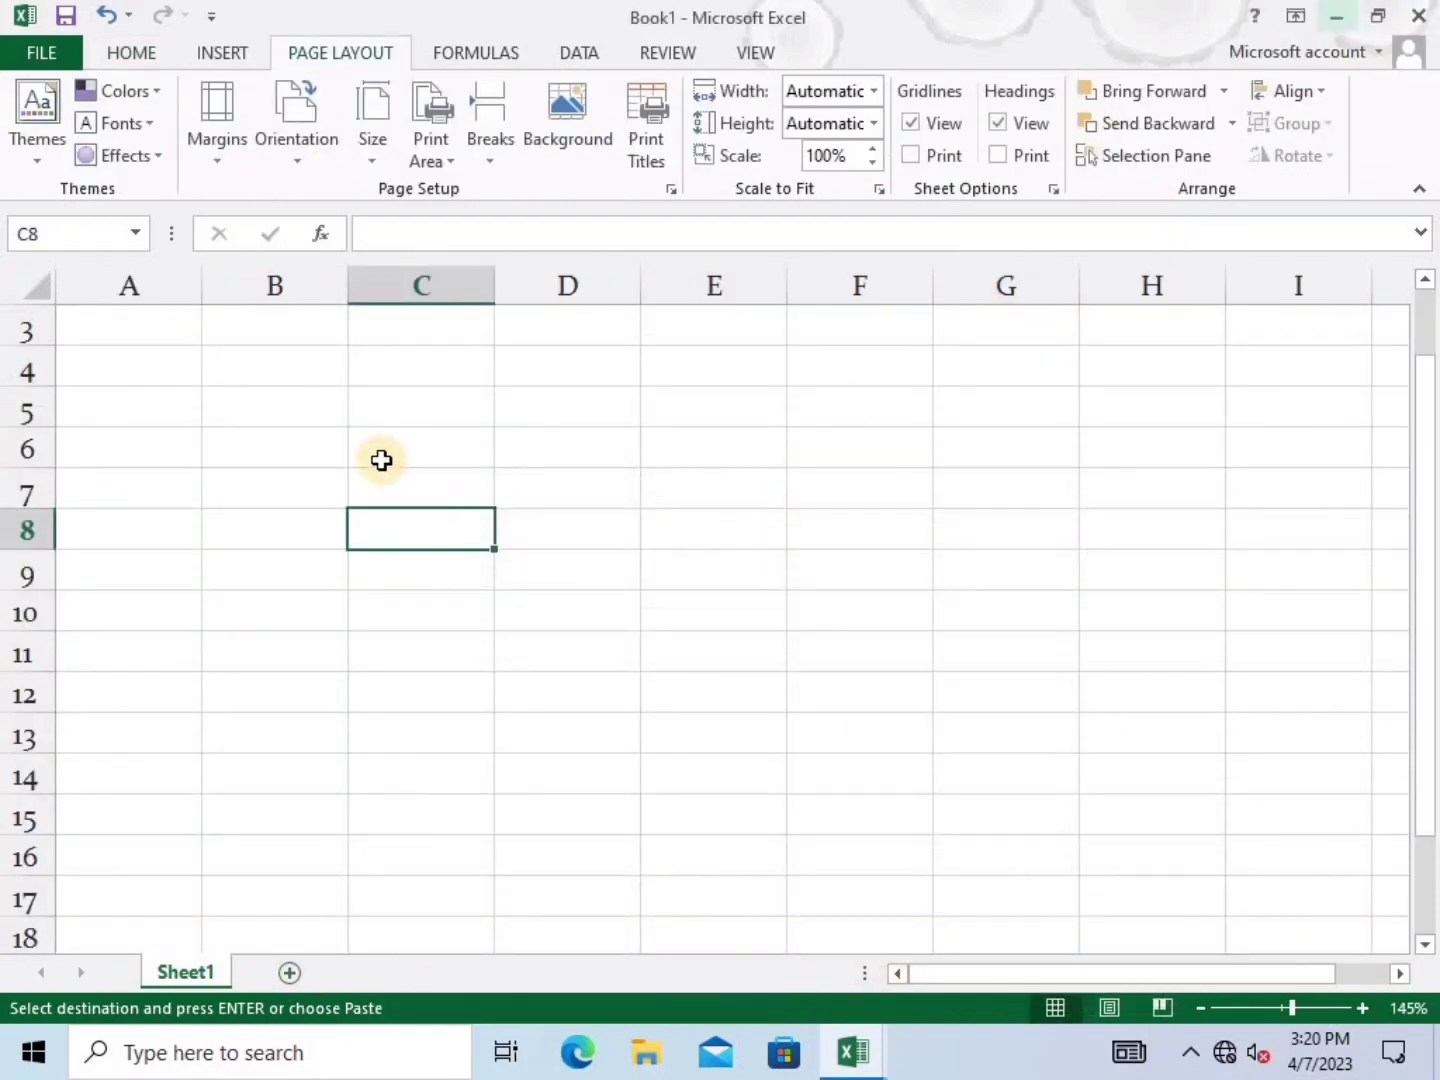
click(380, 460)
click(401, 530)
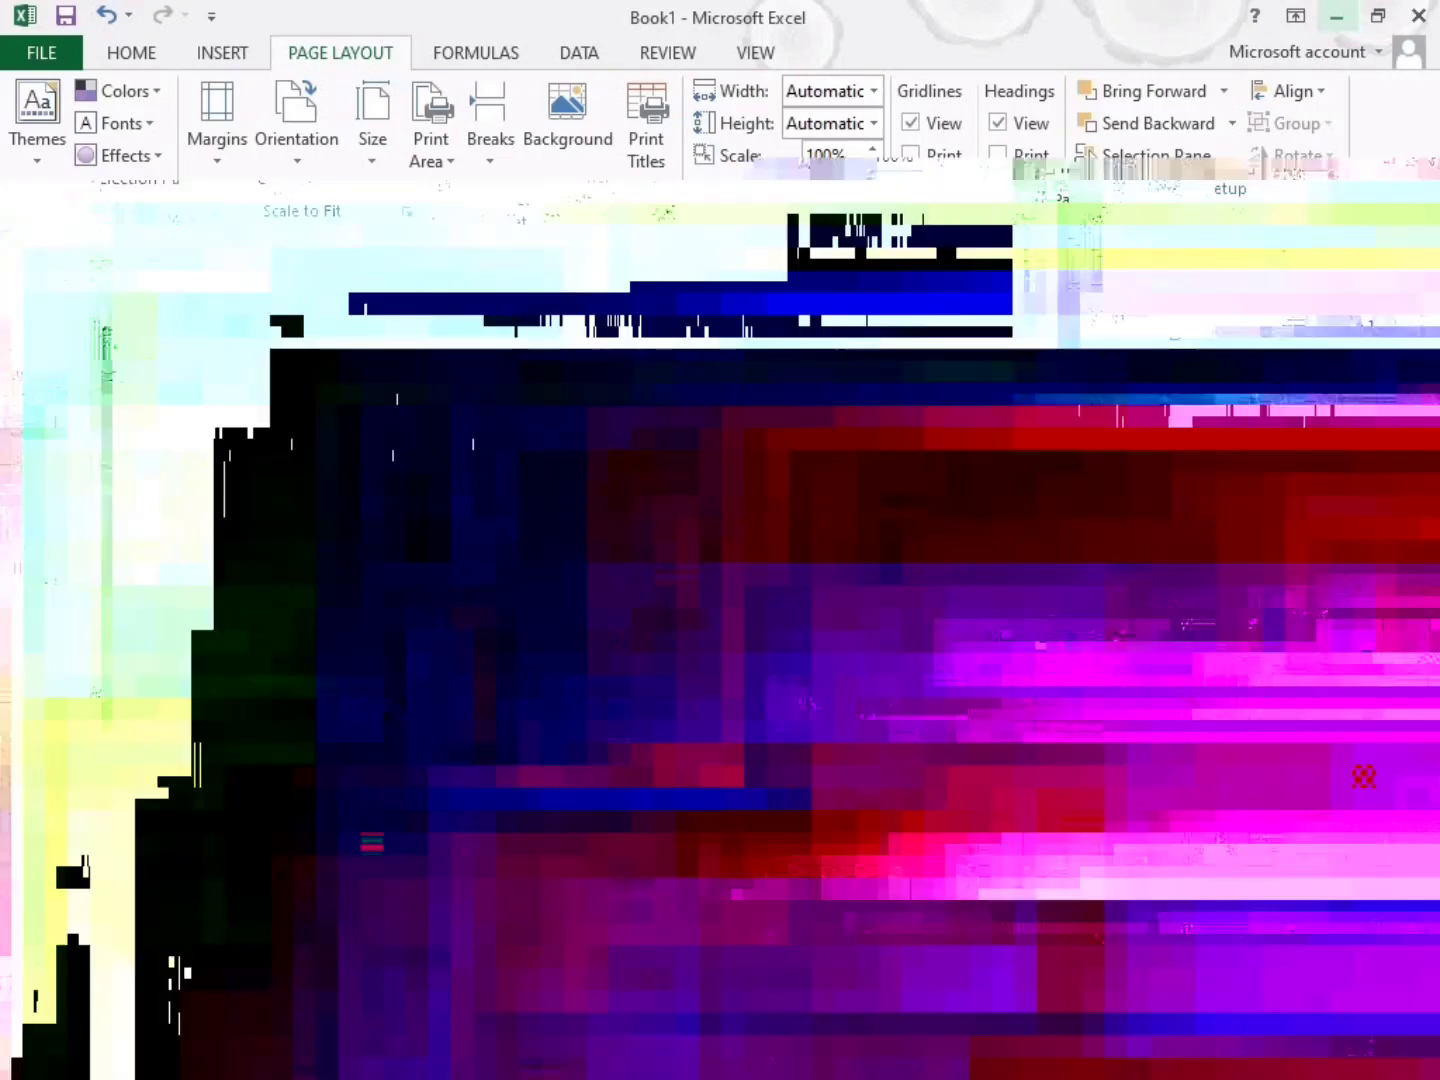
key(super+s)
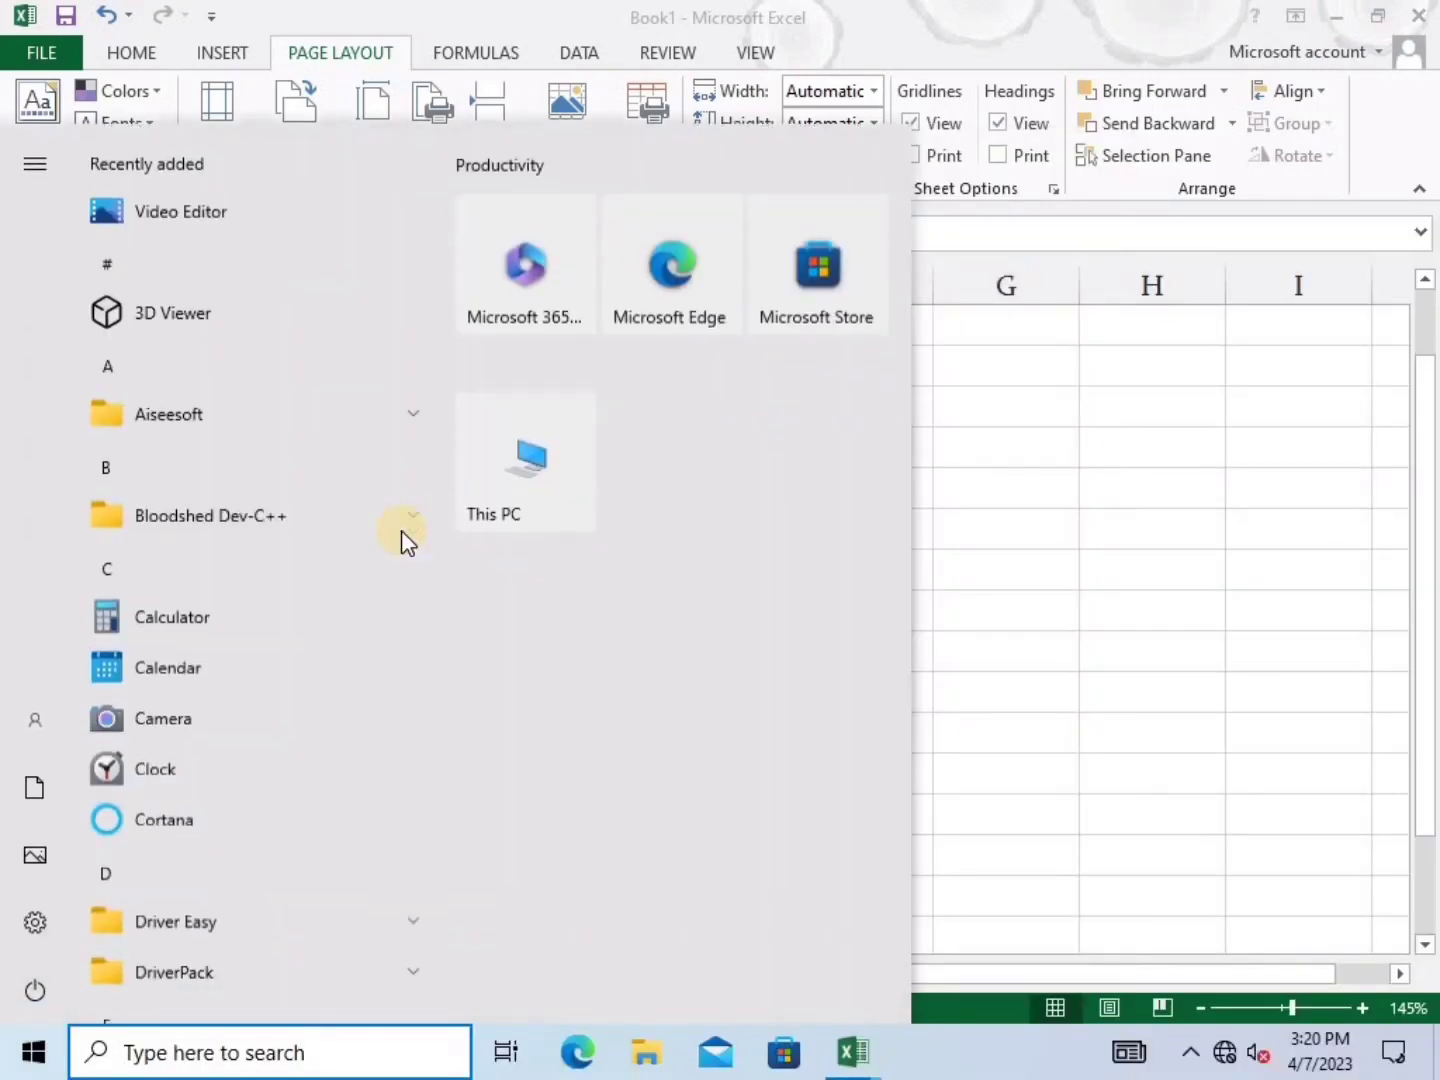
text(Employ Table)
click(1031, 517)
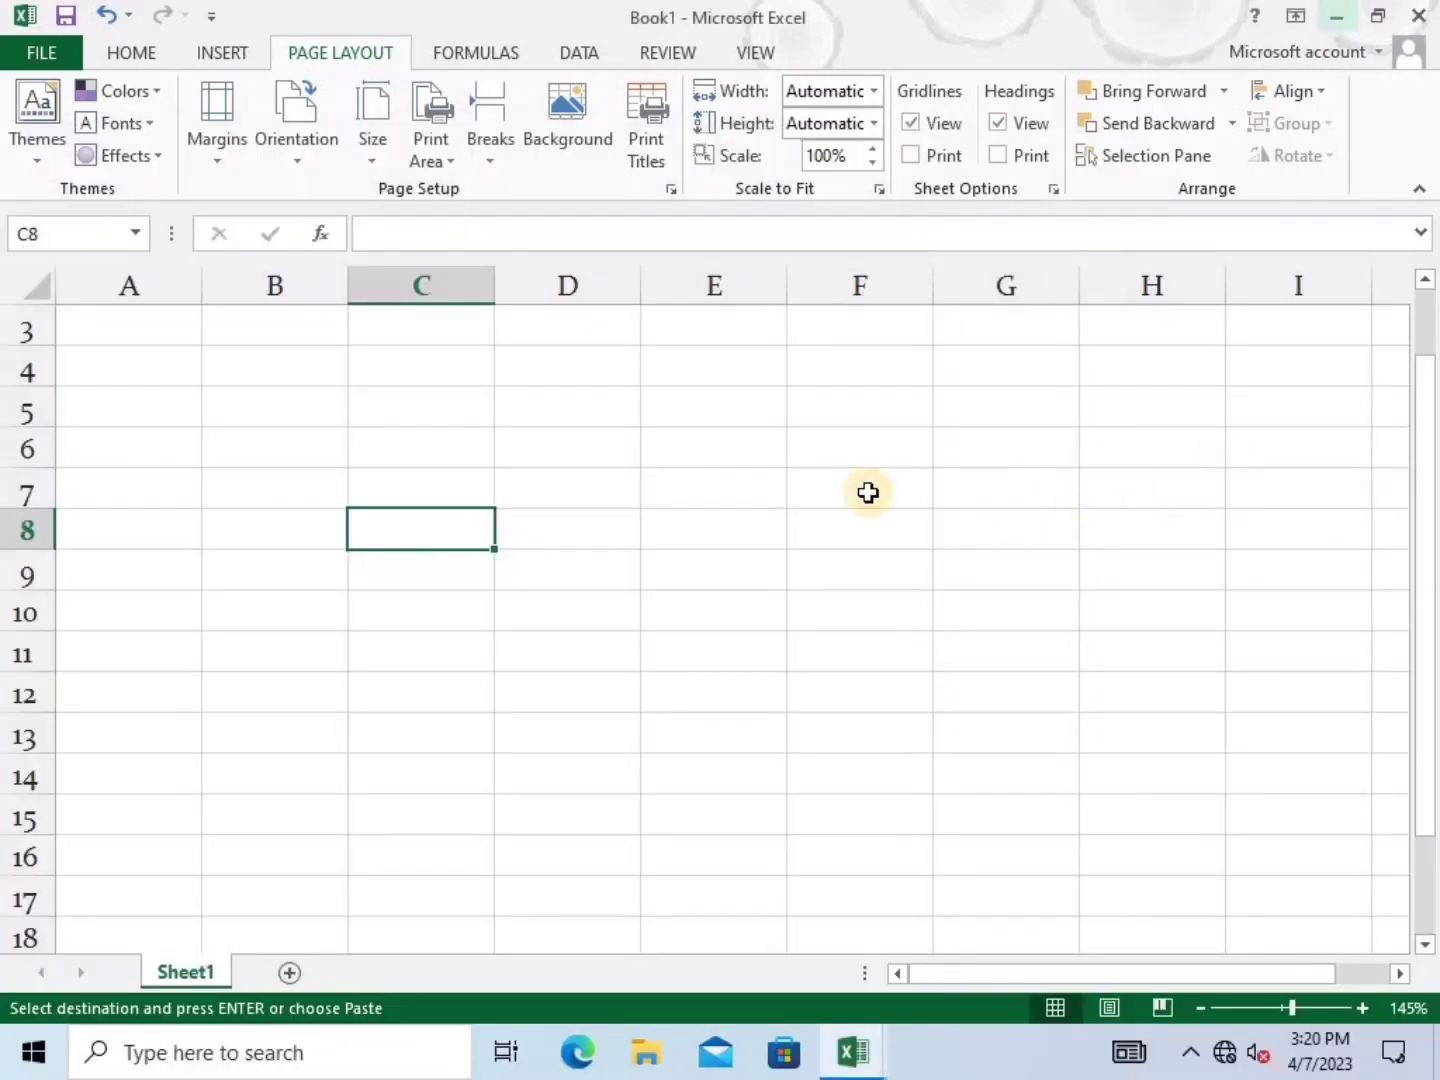
Paste the Employ Table into Book1 starting at cell C7
click(417, 483)
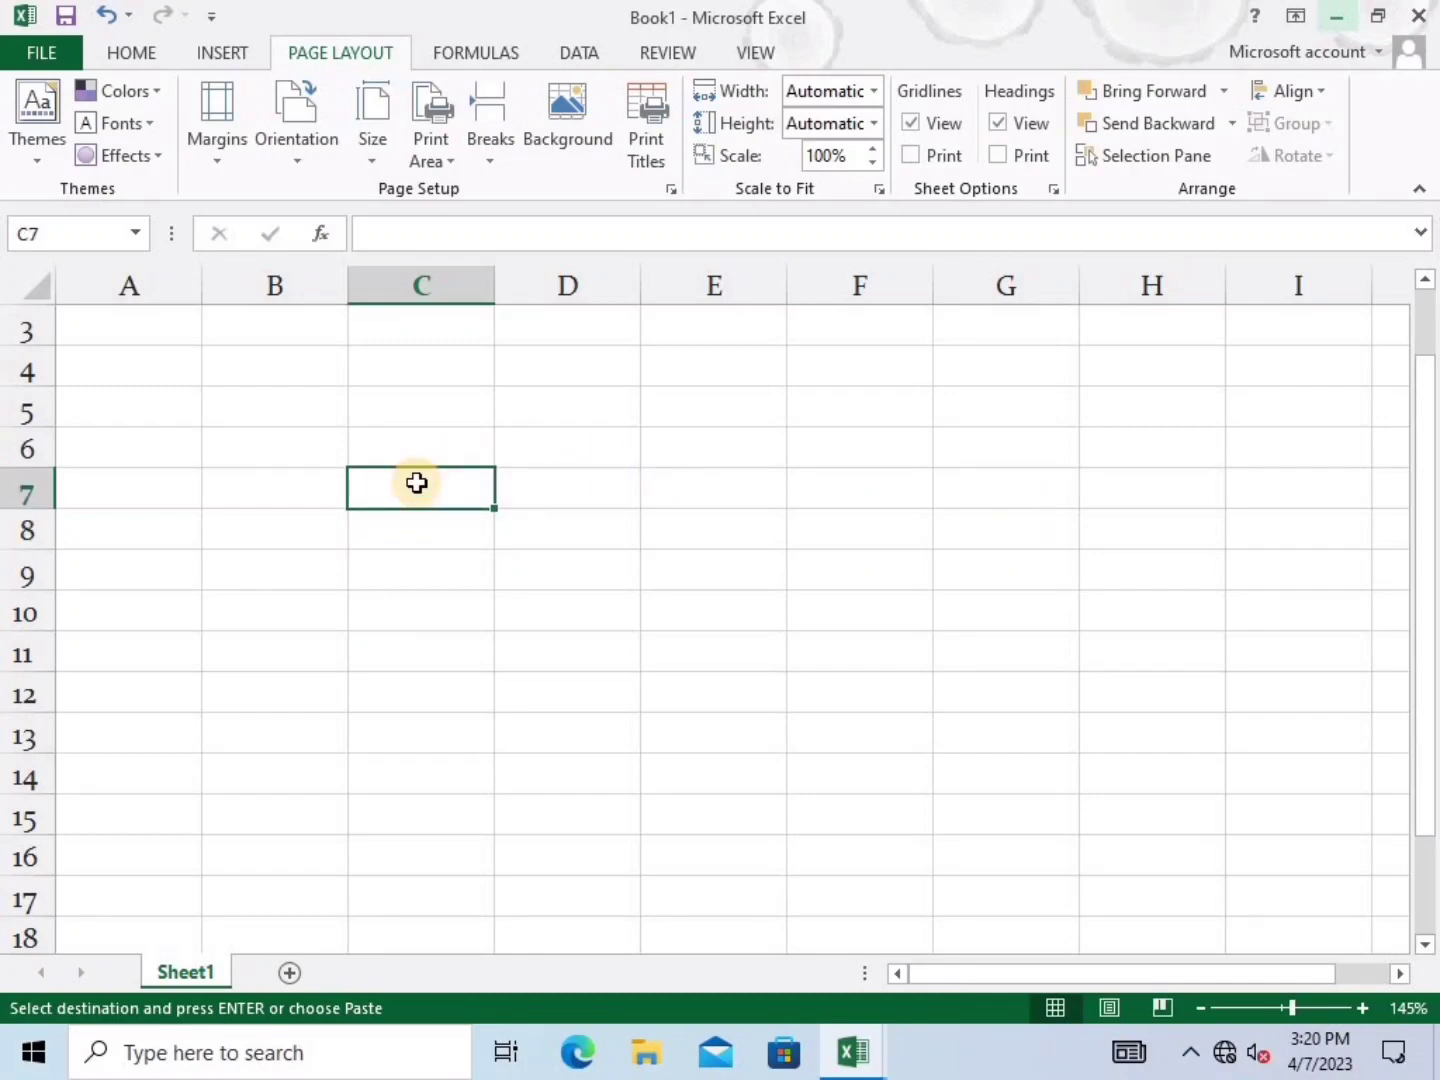
key(Return)
scroll(855, 599, down, 1)
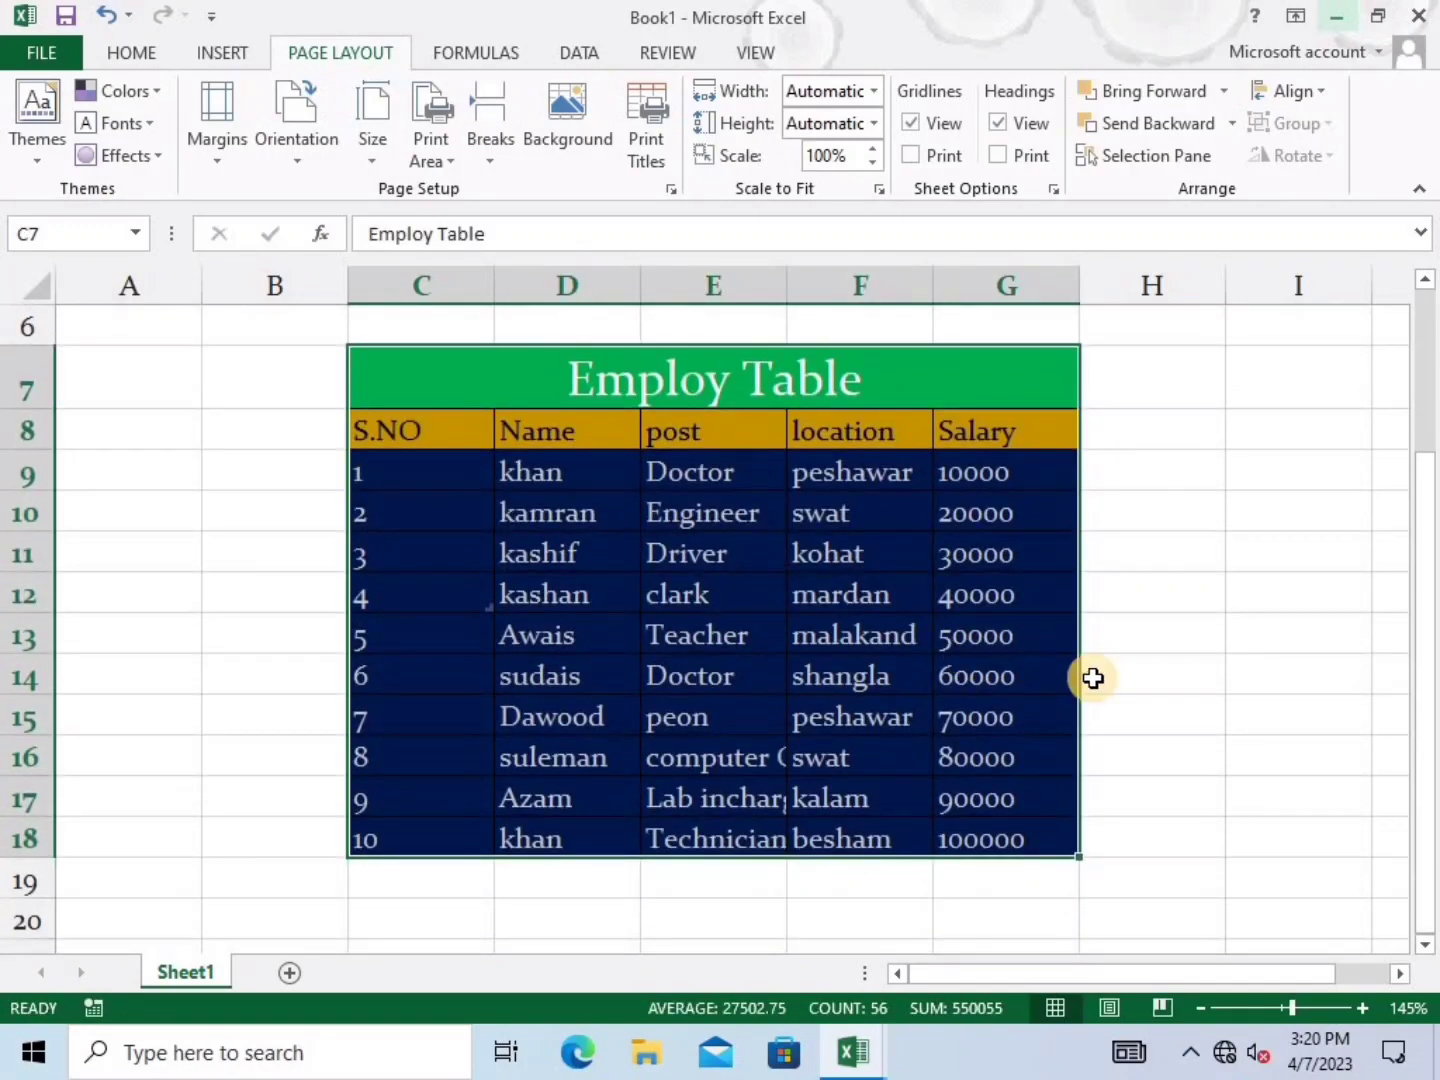
click(1093, 678)
scroll(866, 681, up, 1)
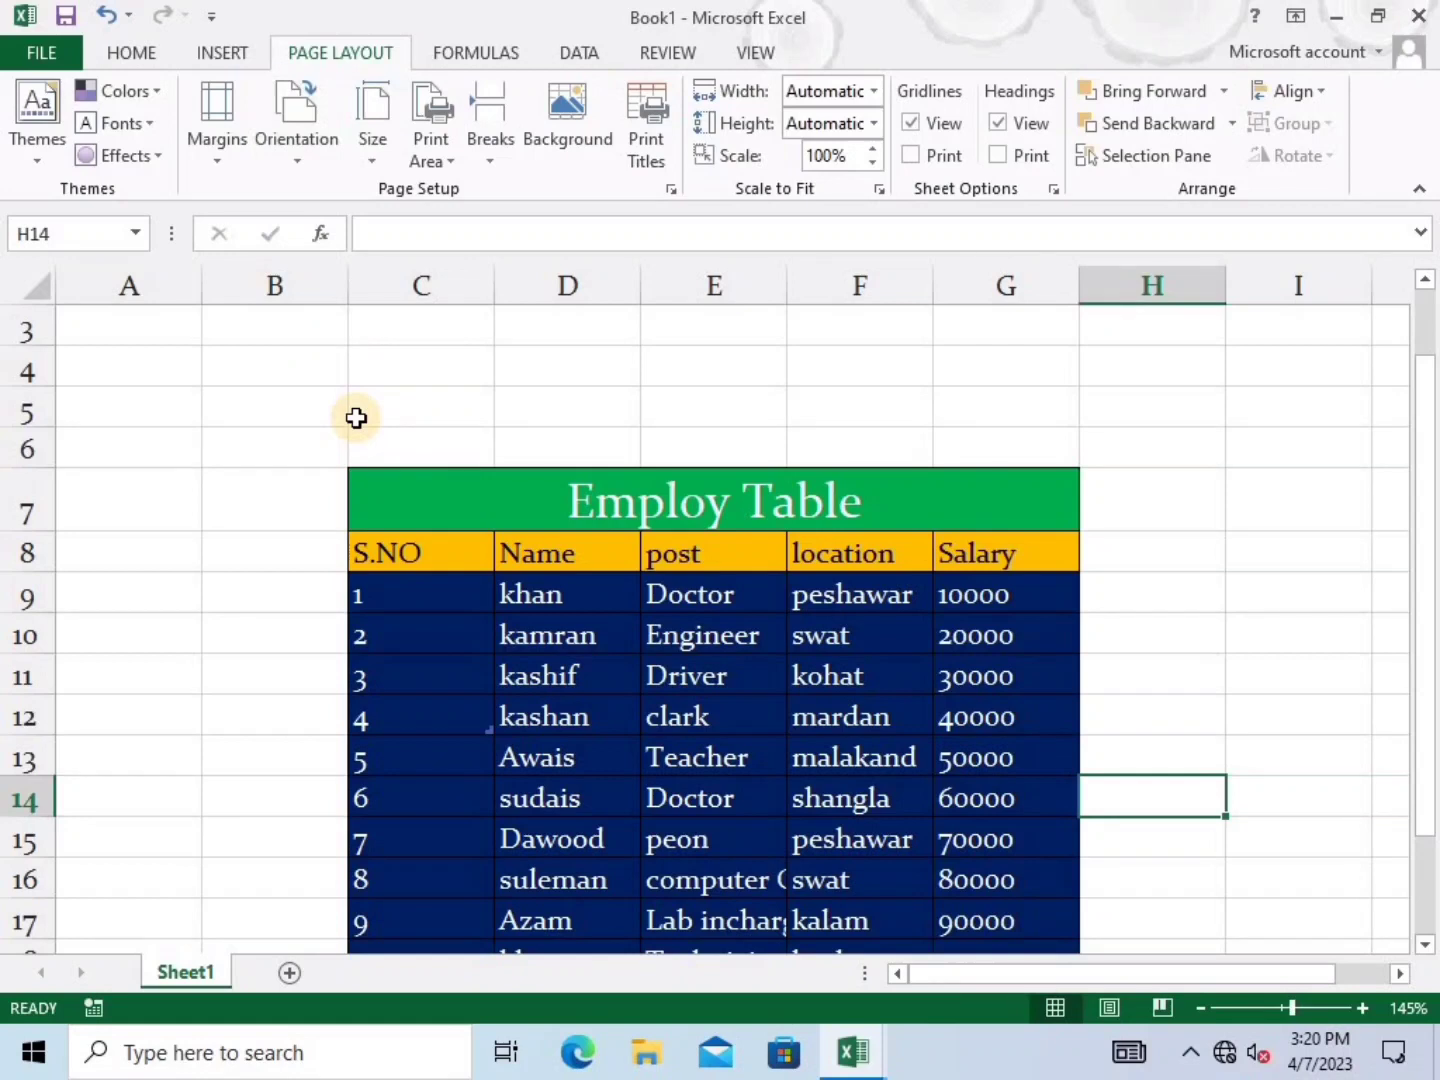
Preview the printout with the current margins
click(219, 160)
click(135, 658)
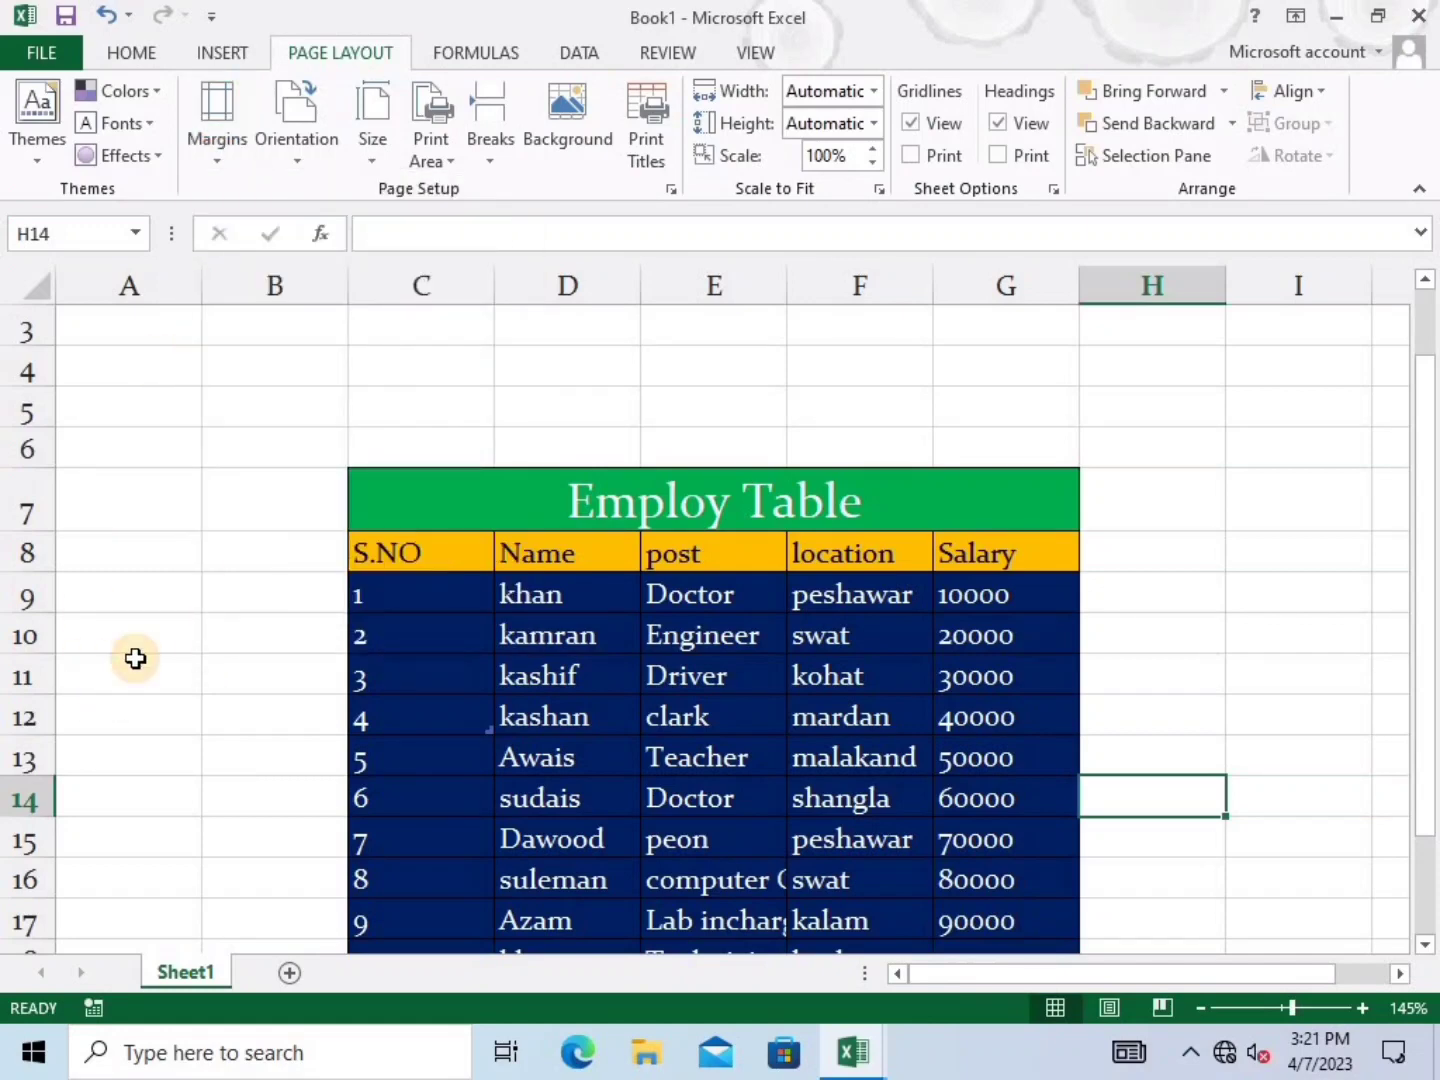
key(ctrl+p)
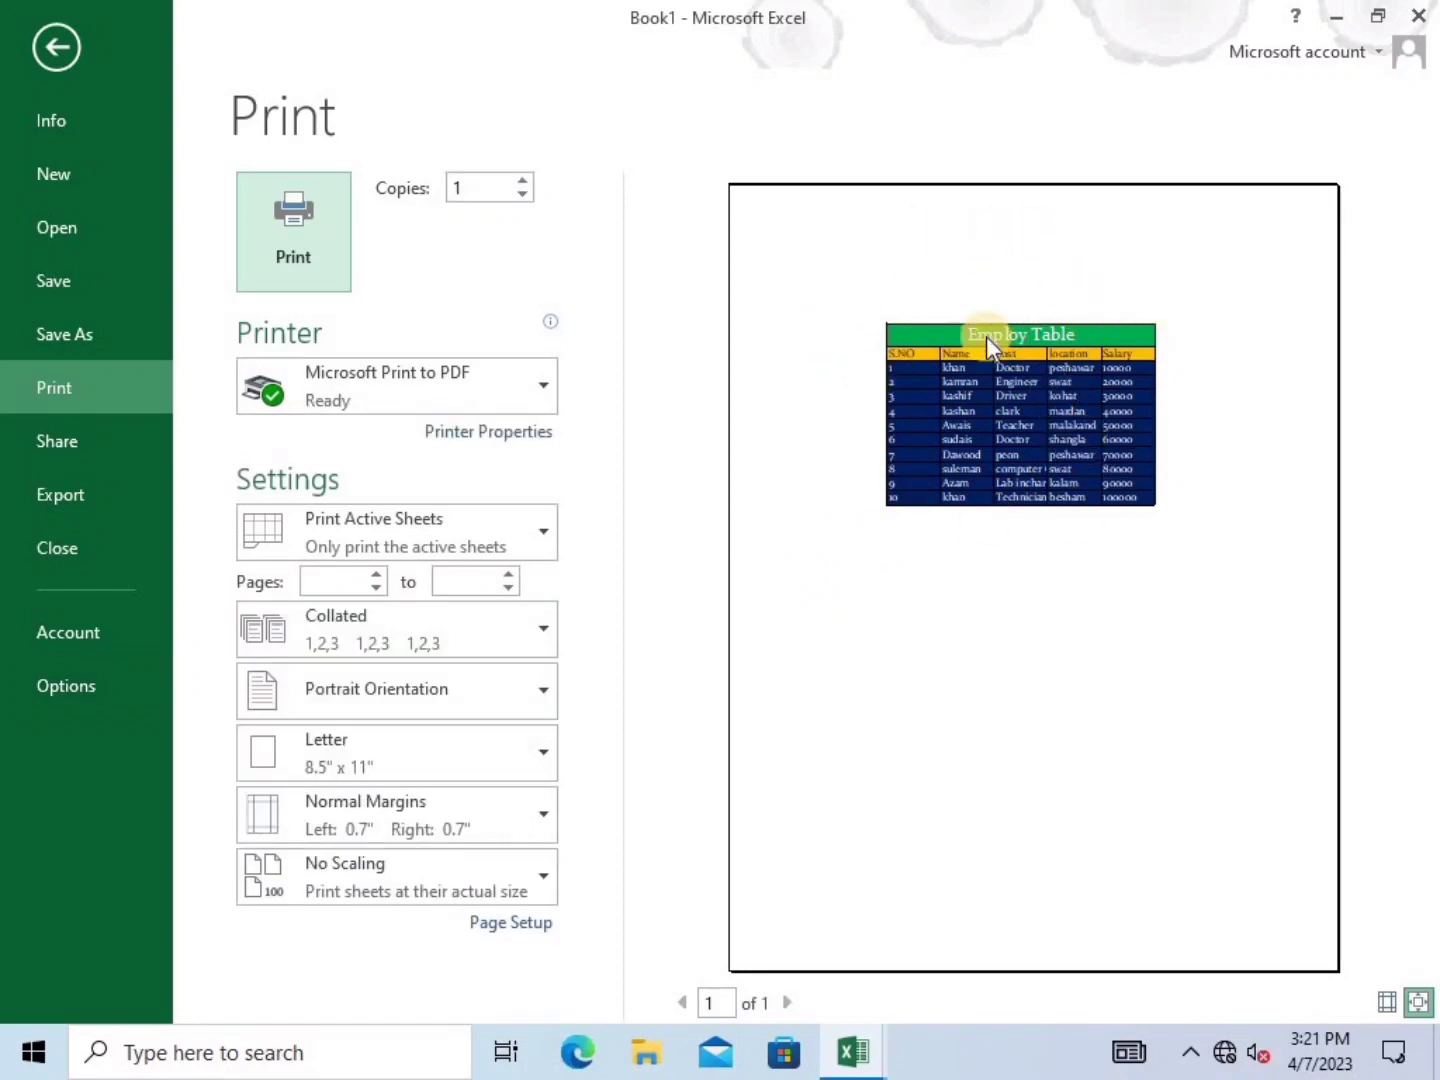
click(62, 46)
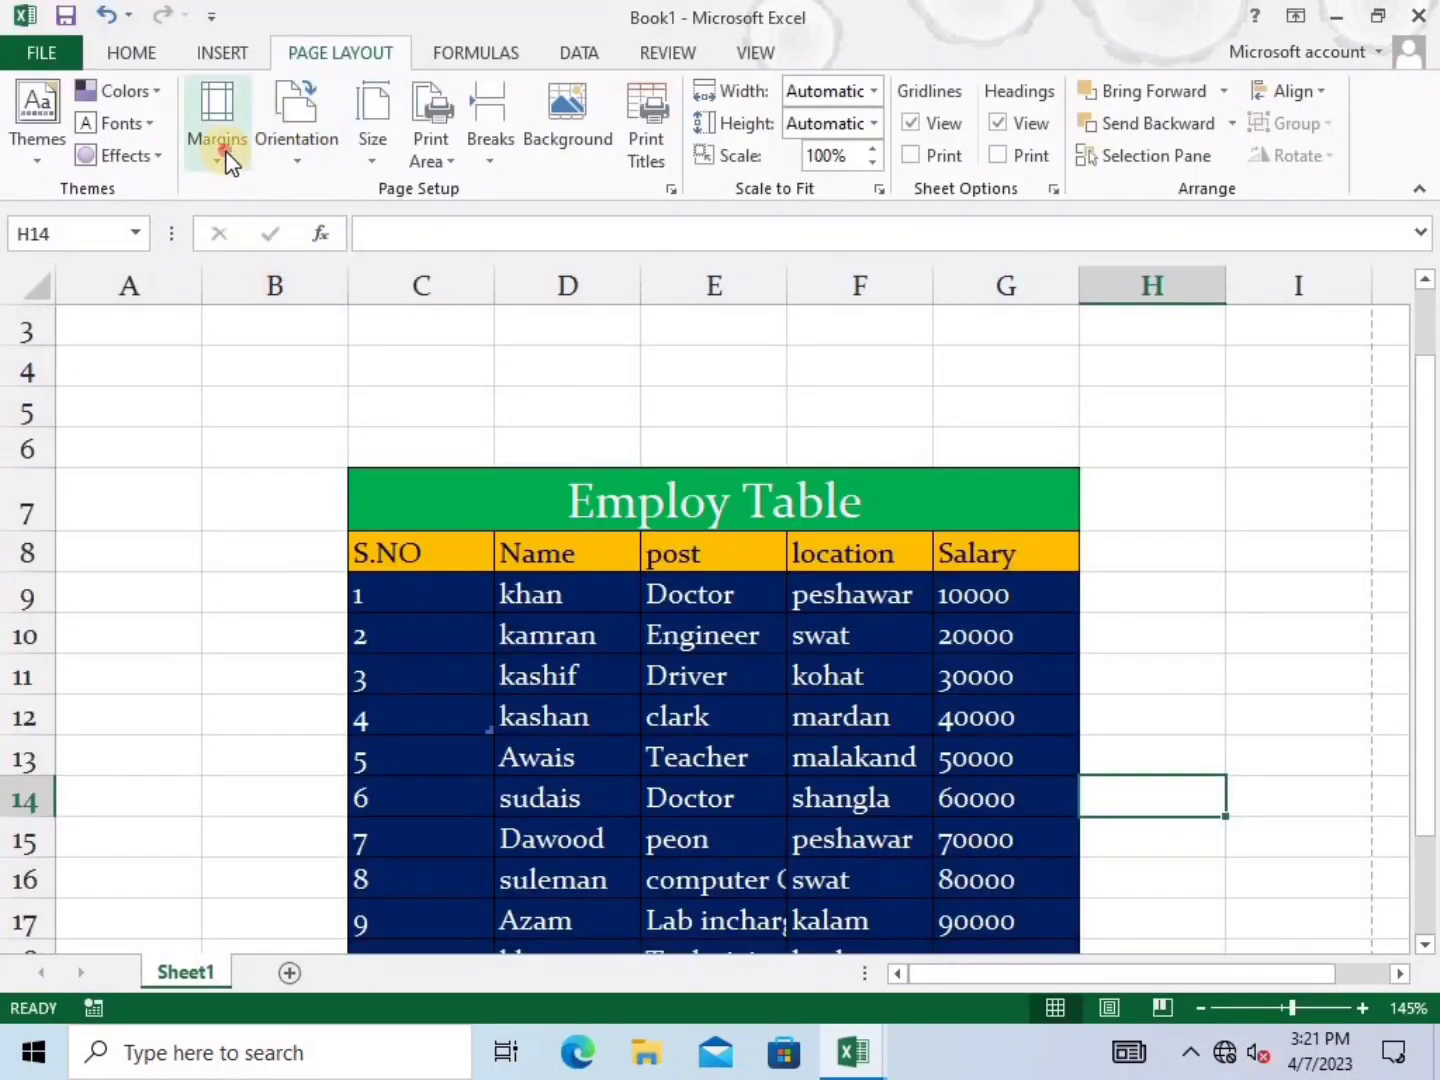
Apply the Wide margin preset and preview the printout
click(226, 155)
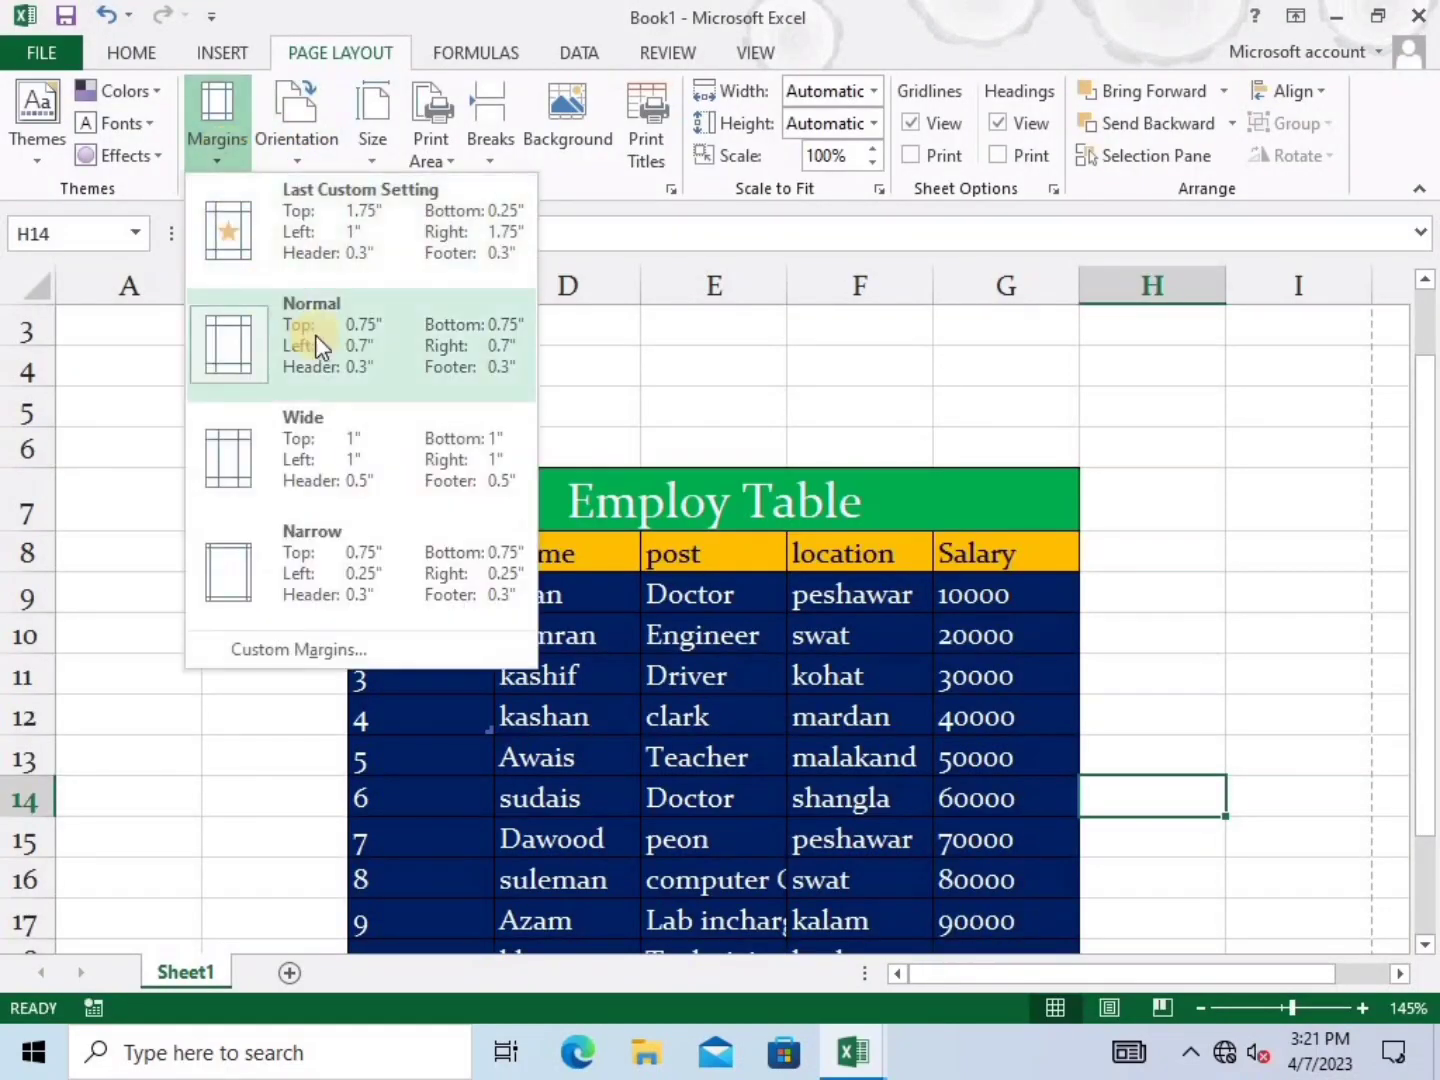
click(323, 484)
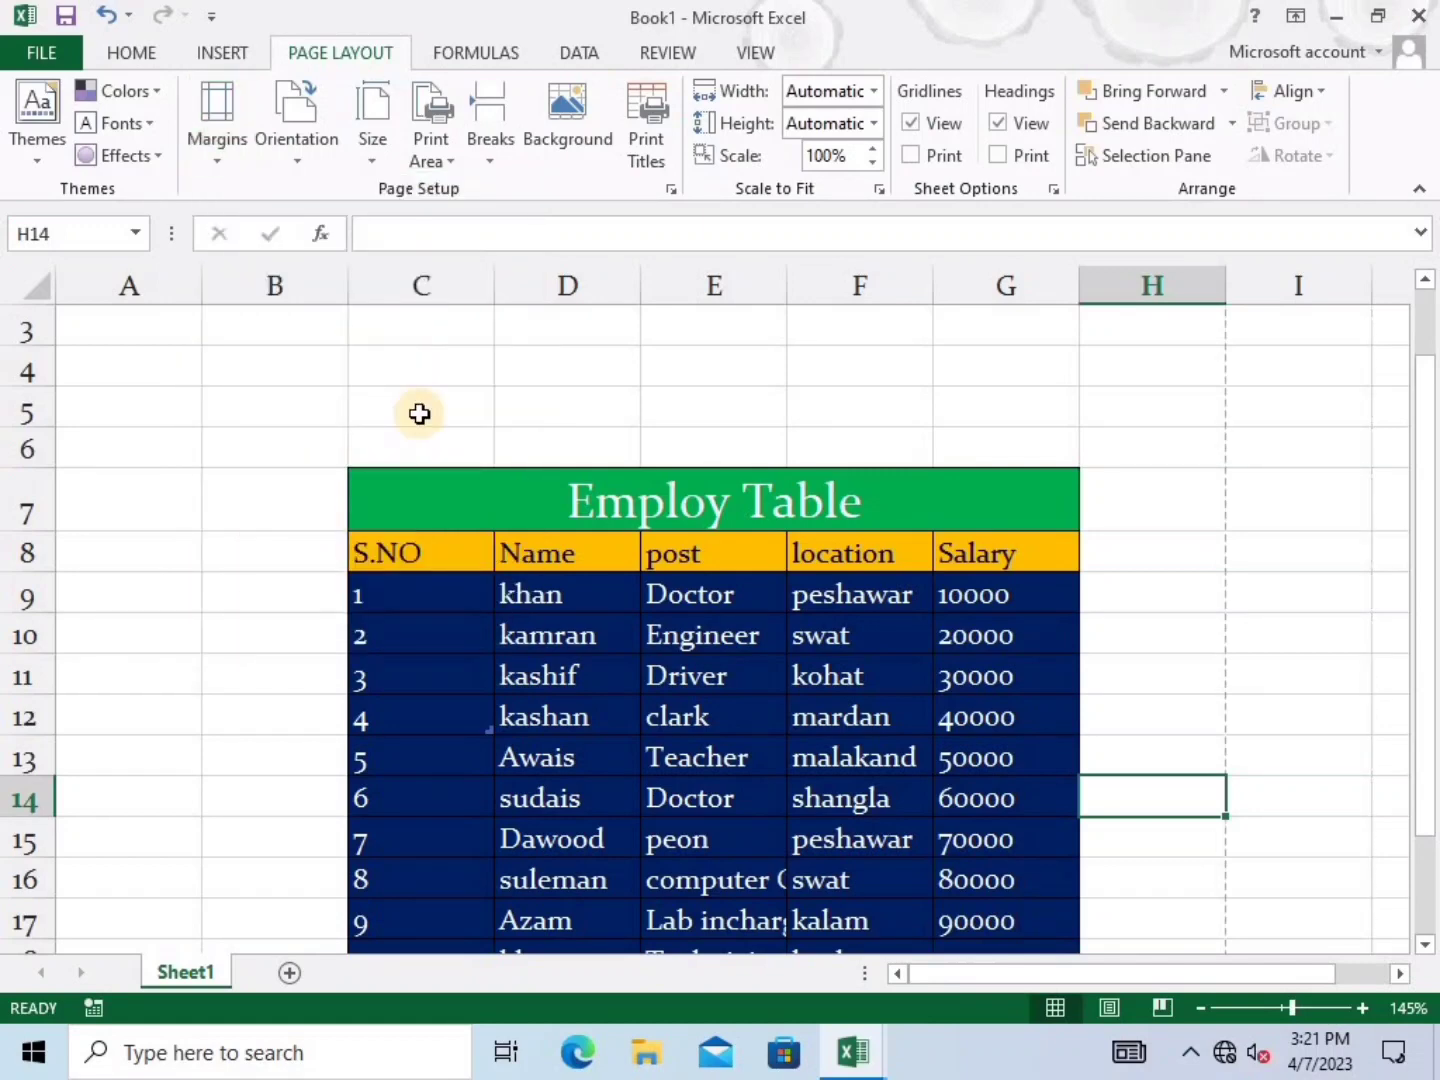
key(ctrl+p)
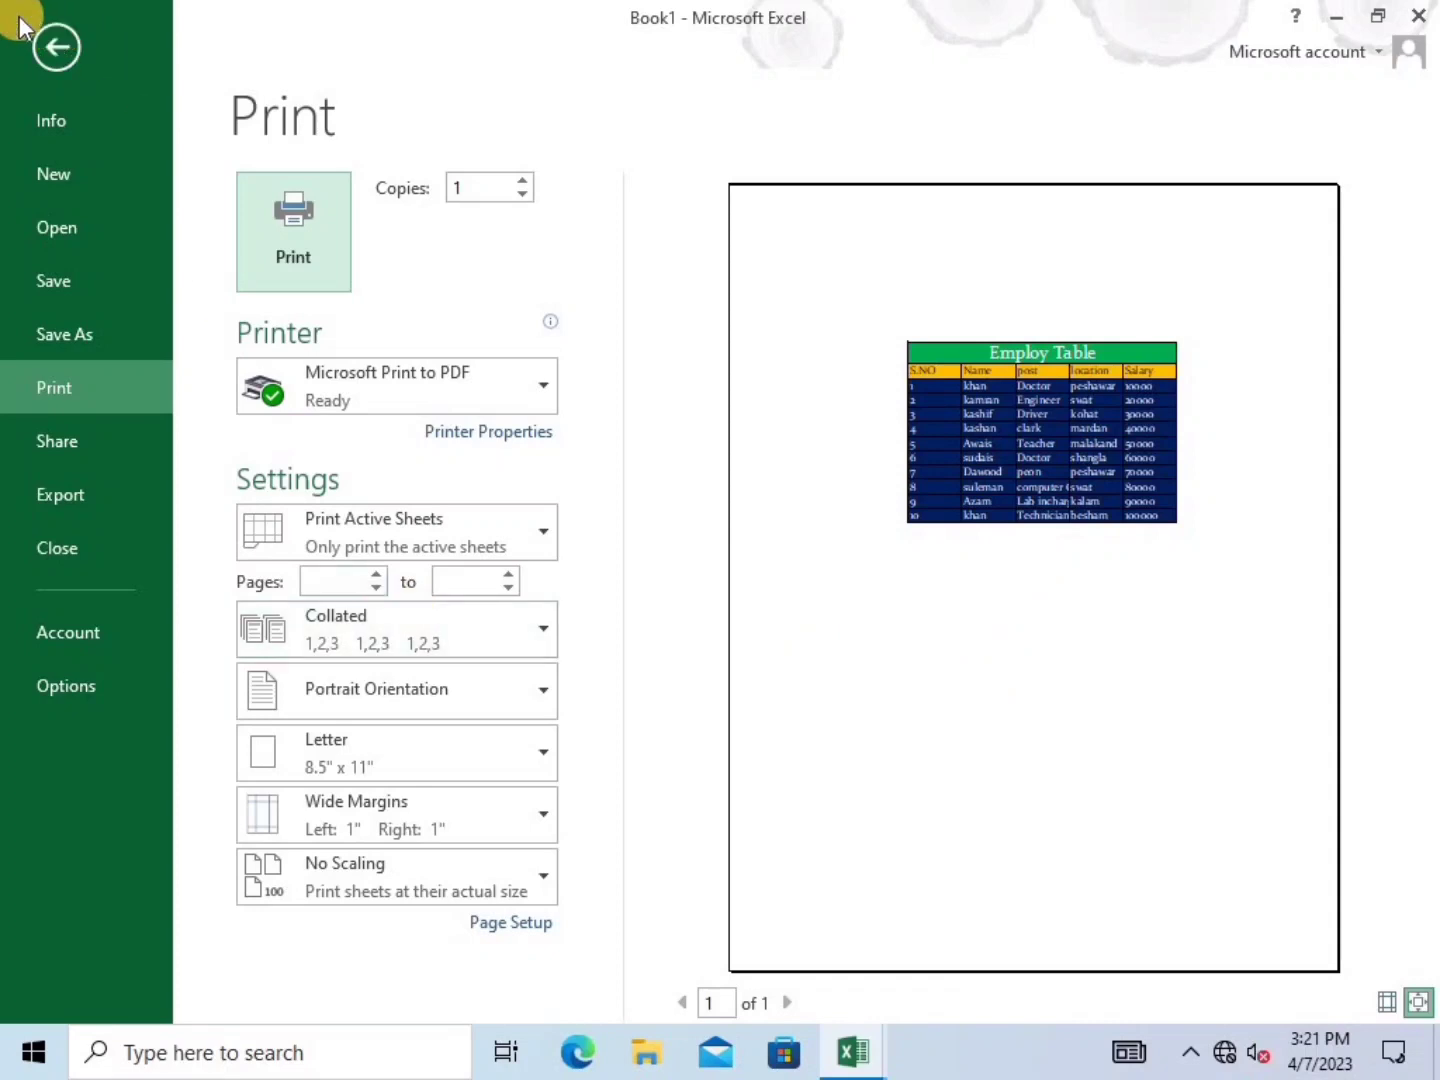
click(50, 42)
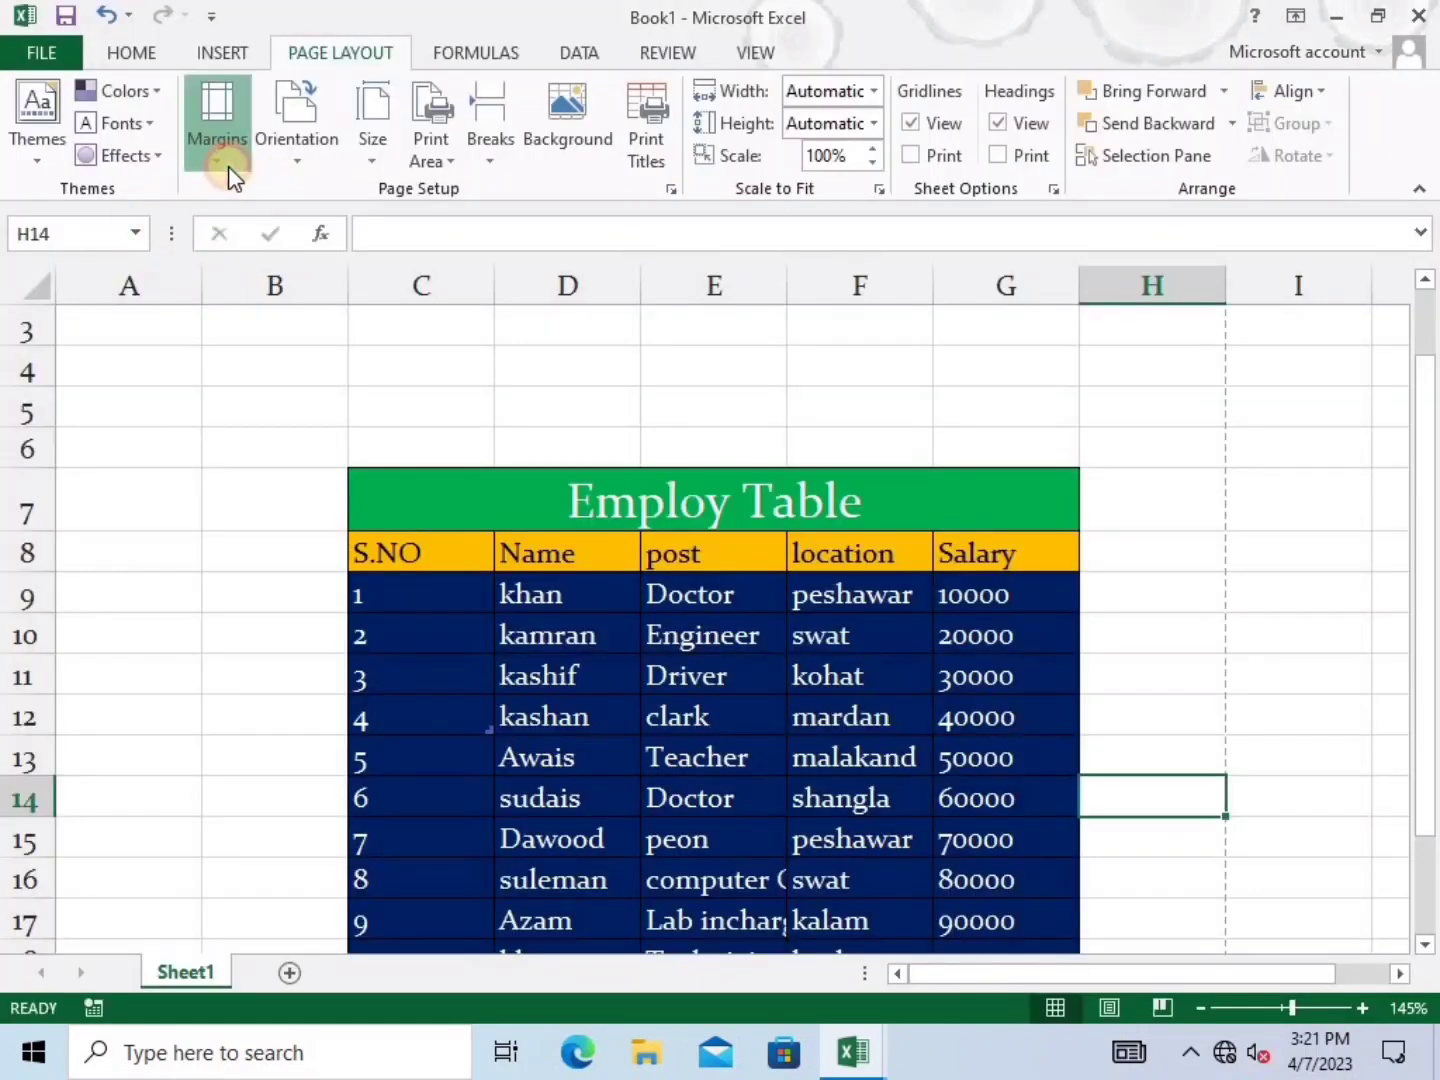
Apply the Narrow margin preset and check the print preview
click(229, 167)
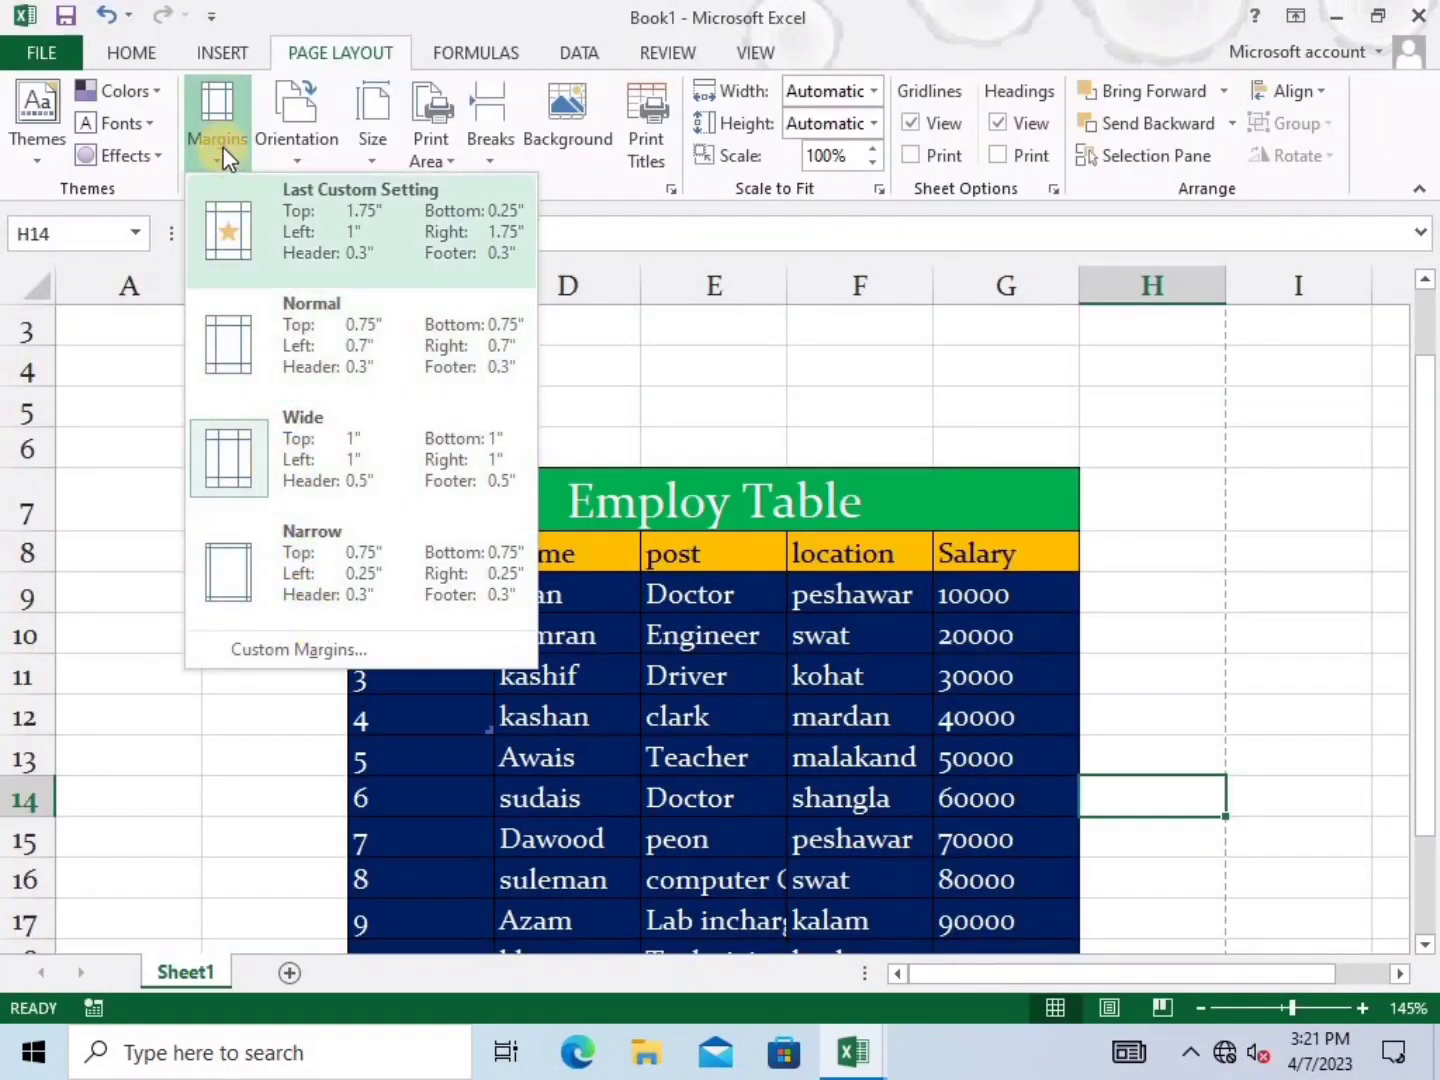
click(300, 575)
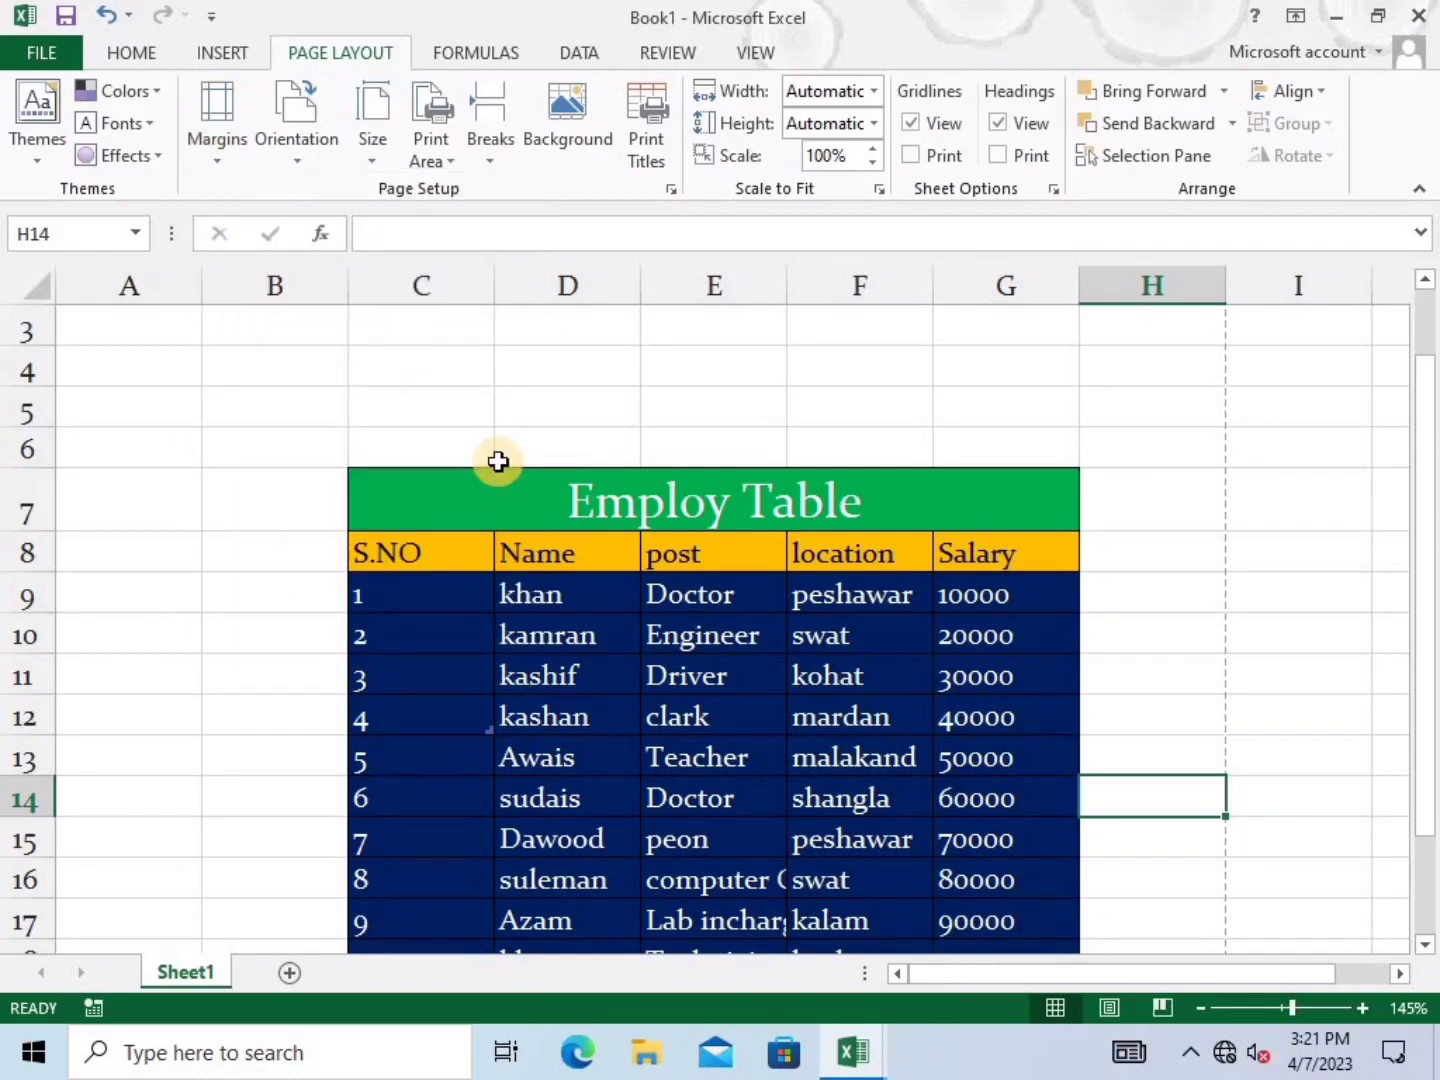
key(ctrl+p)
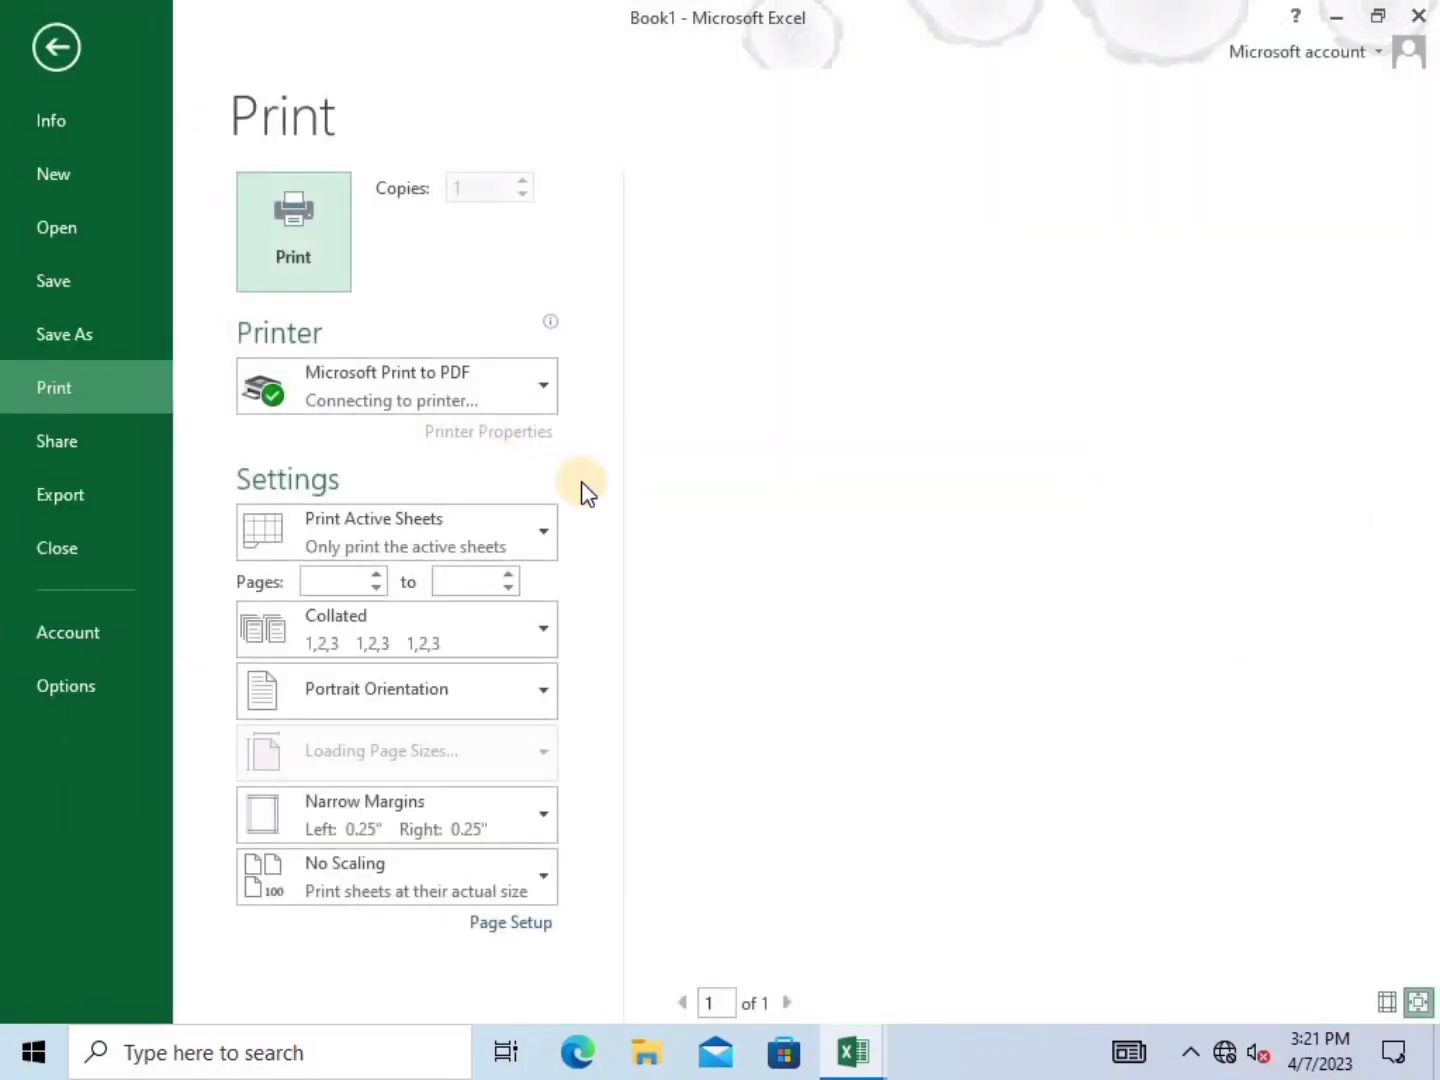
click(47, 23)
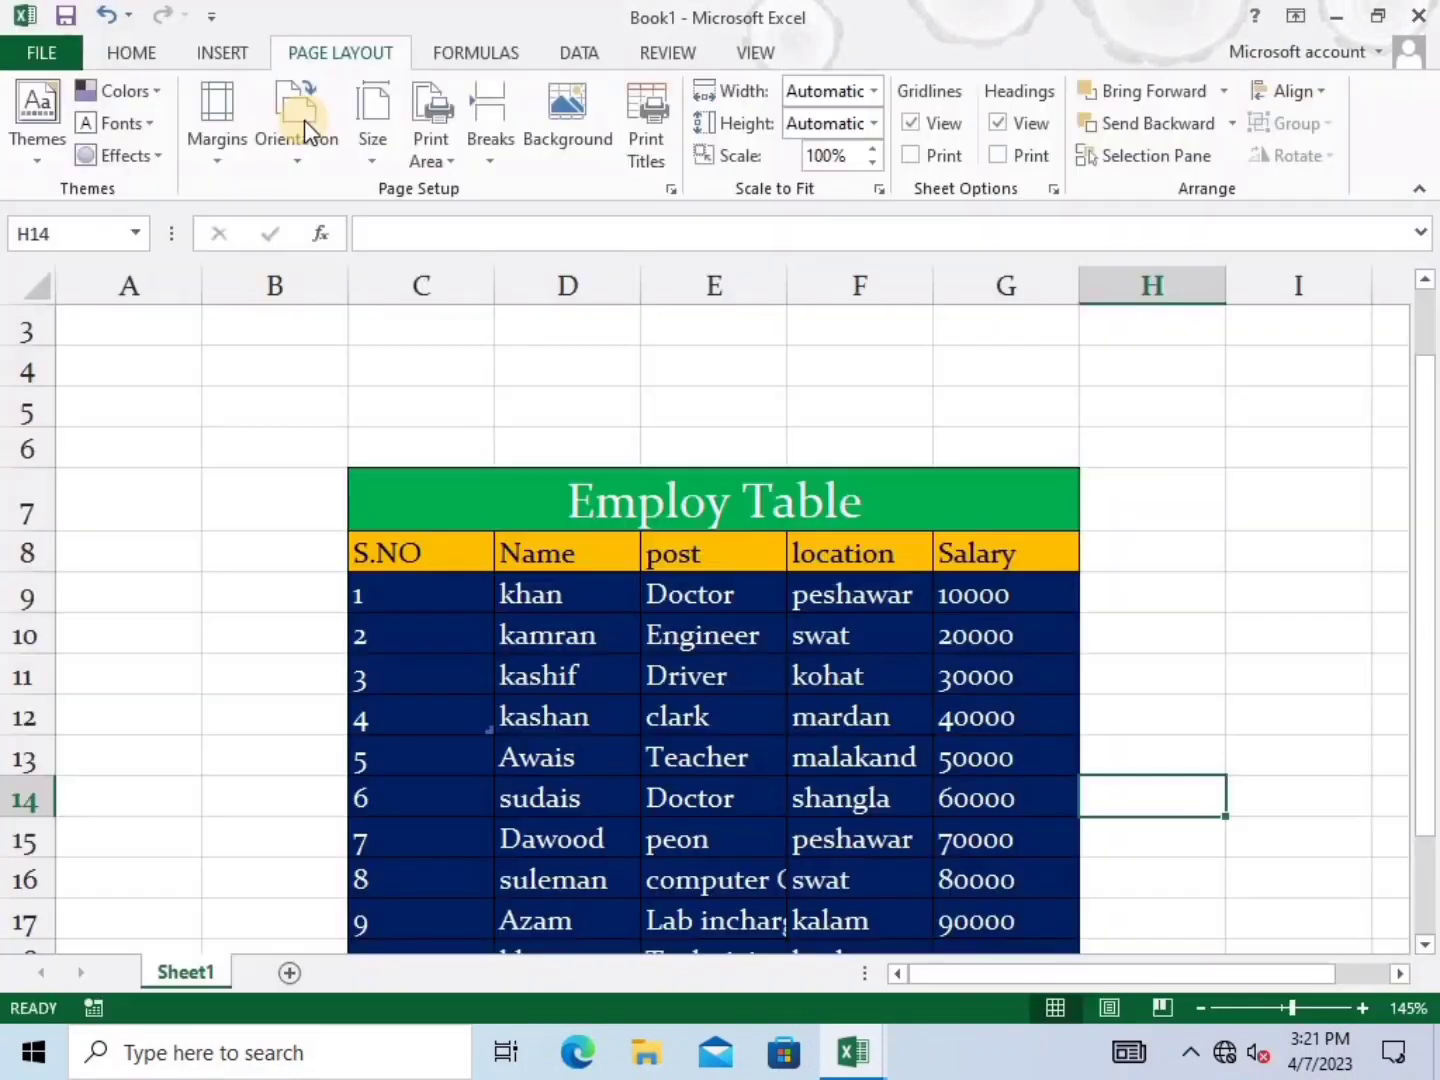
Set custom margins of 1 on left, right, top and bottom, then preview the page
click(218, 148)
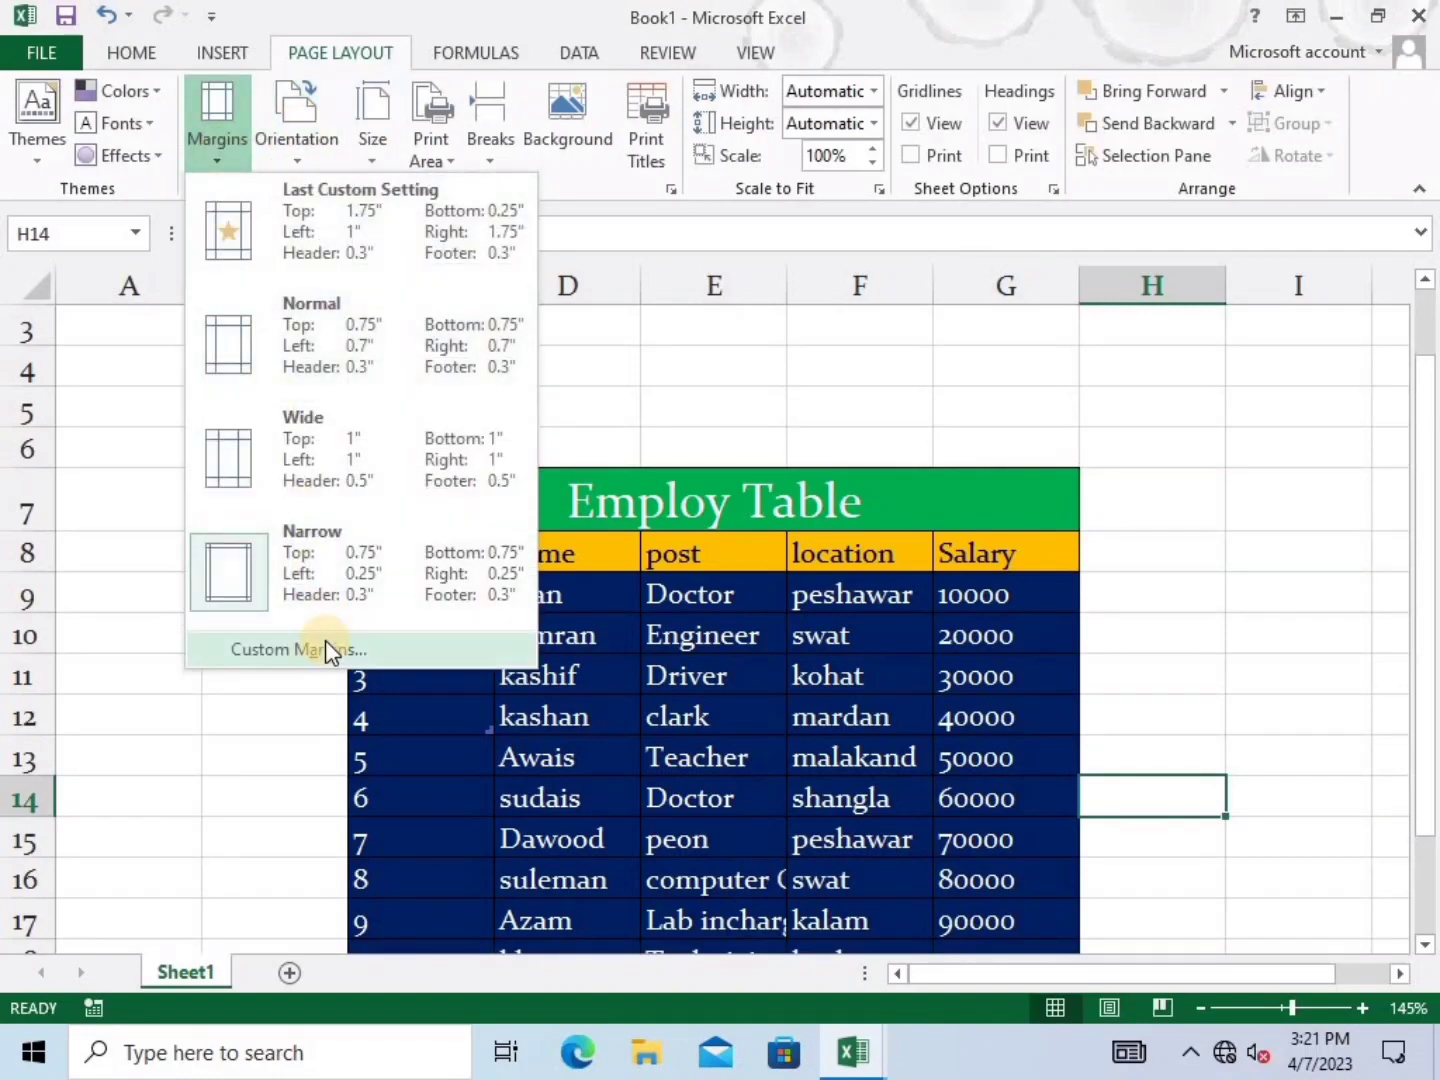
click(326, 640)
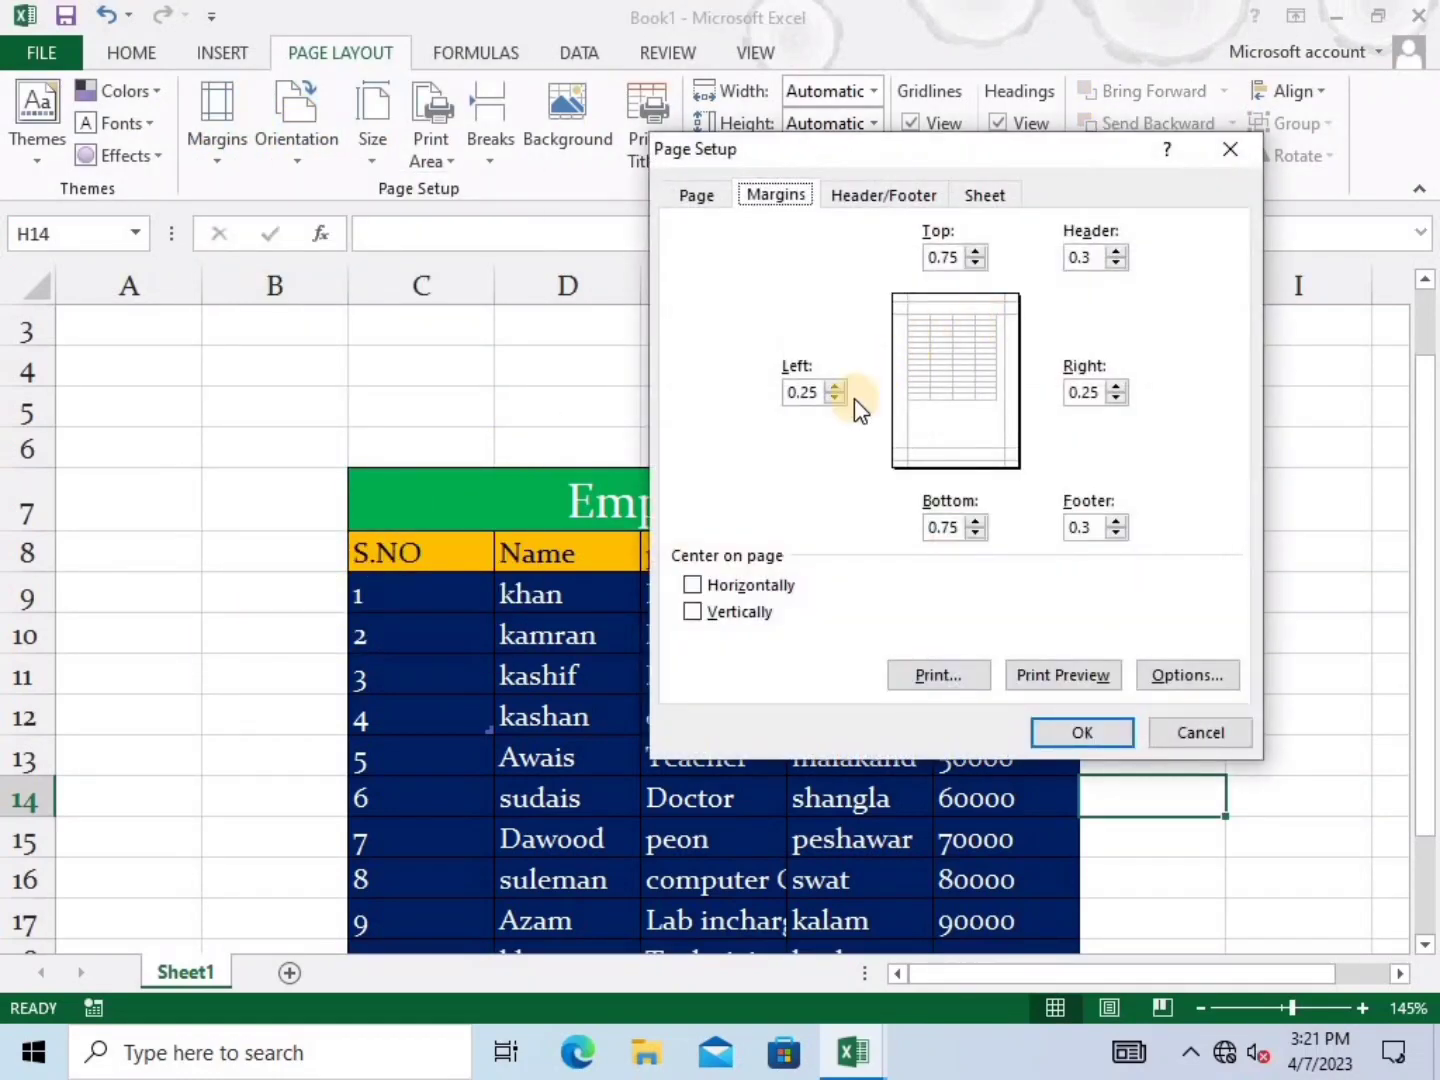
click(834, 386)
click(834, 386)
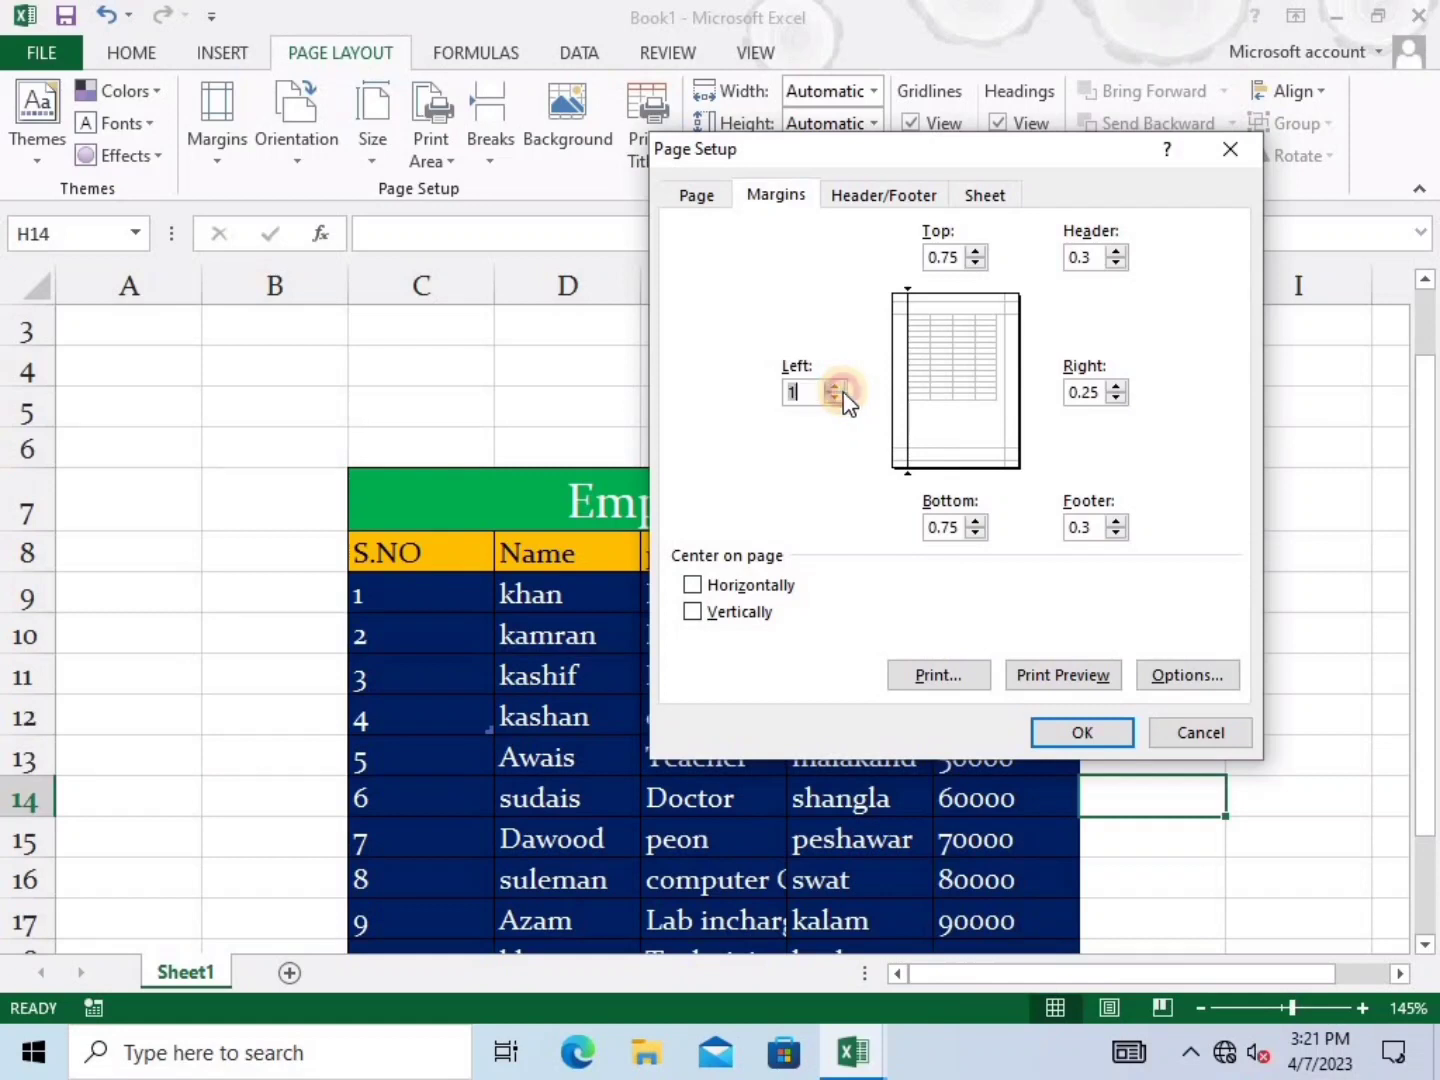
click(1120, 388)
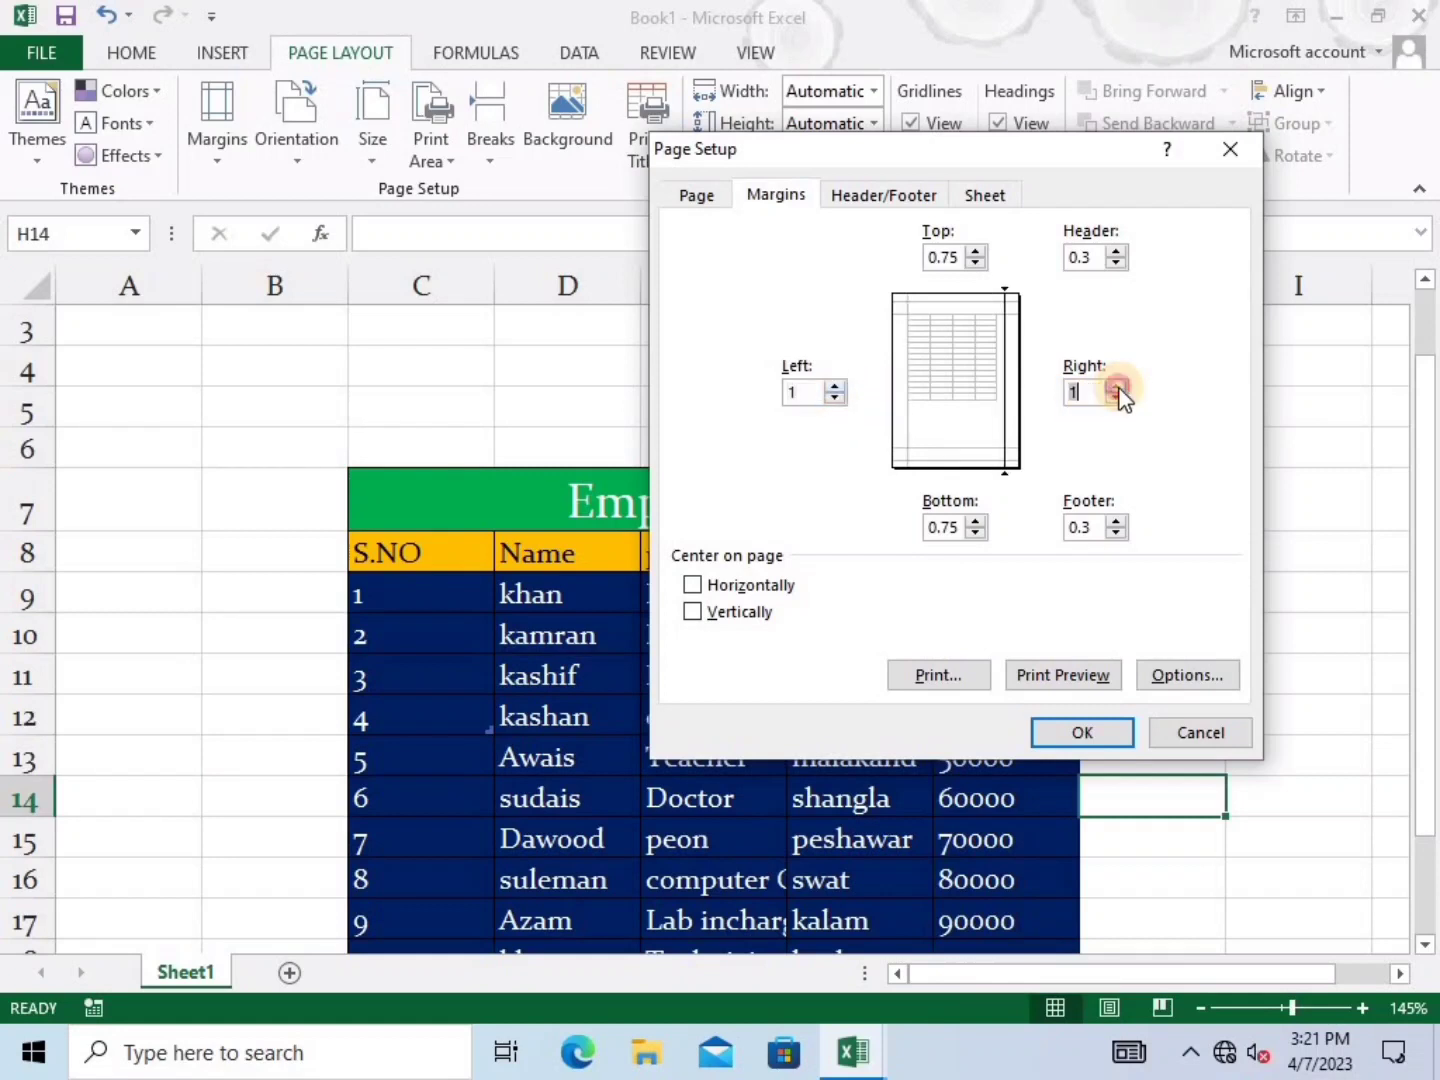
click(976, 253)
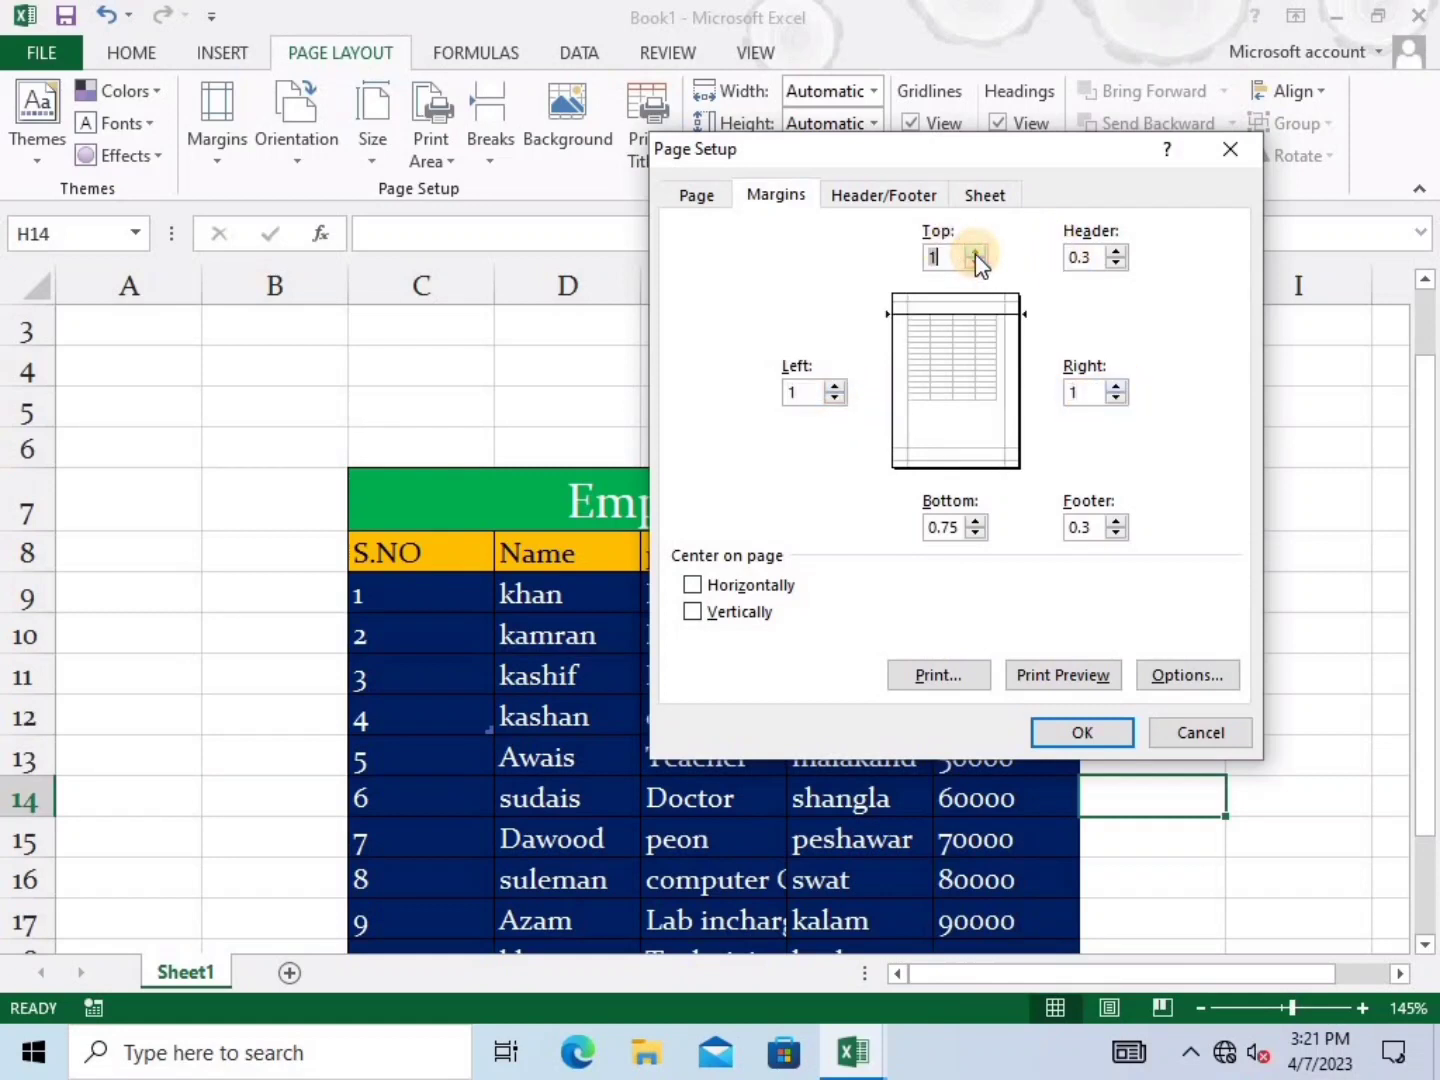
click(975, 521)
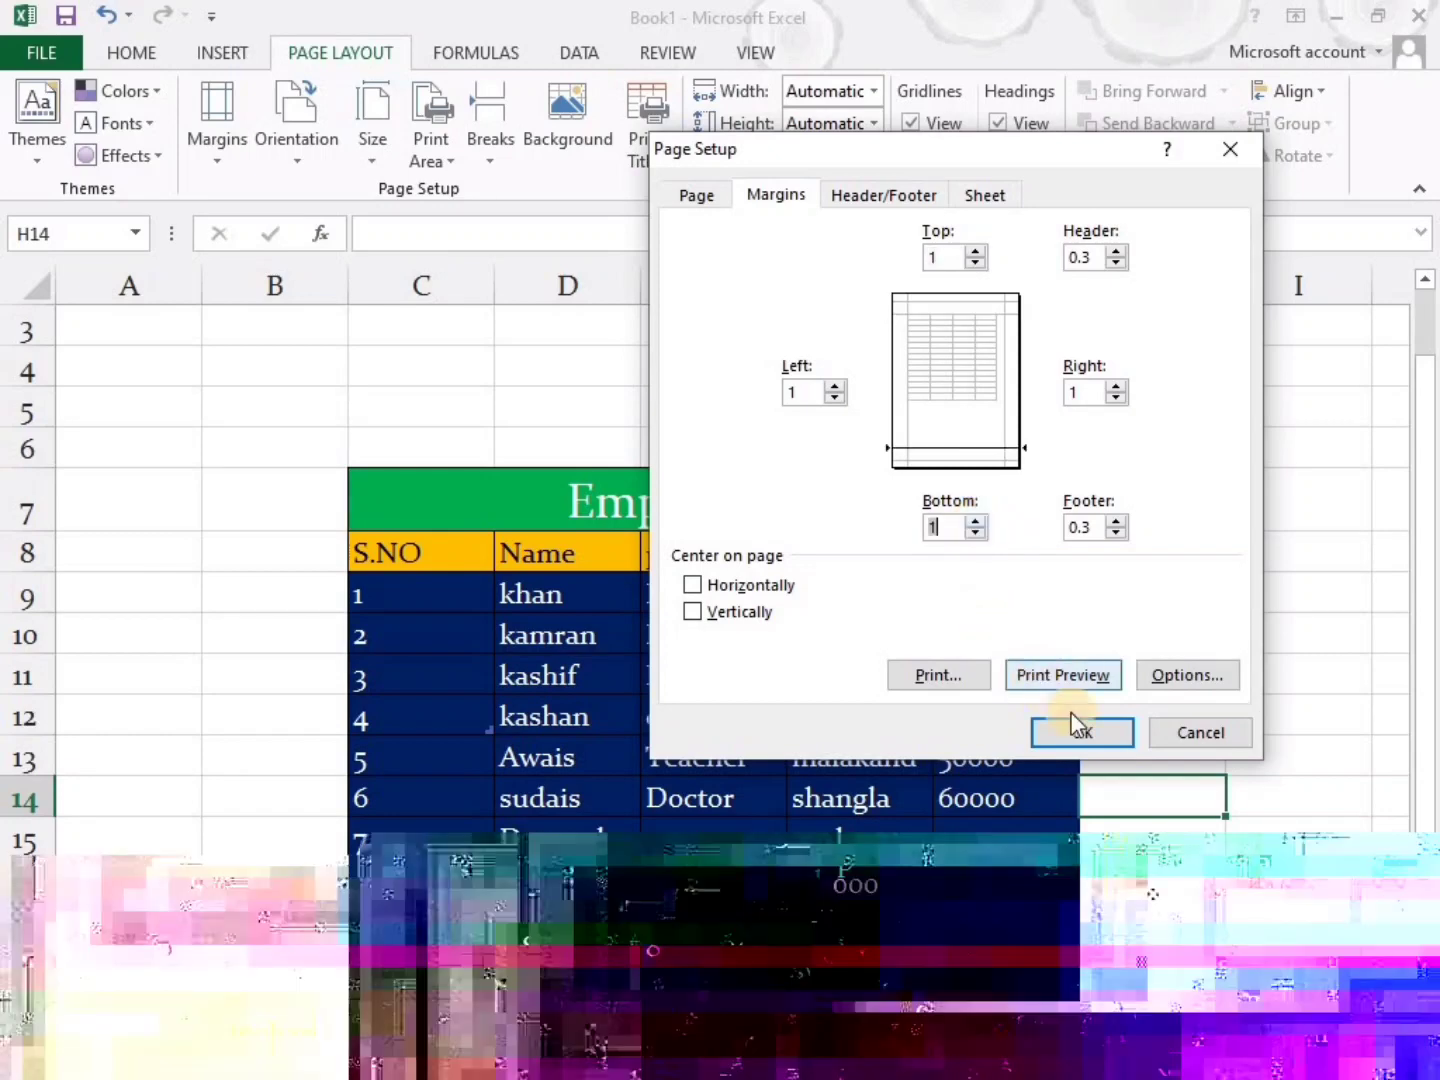
click(1034, 679)
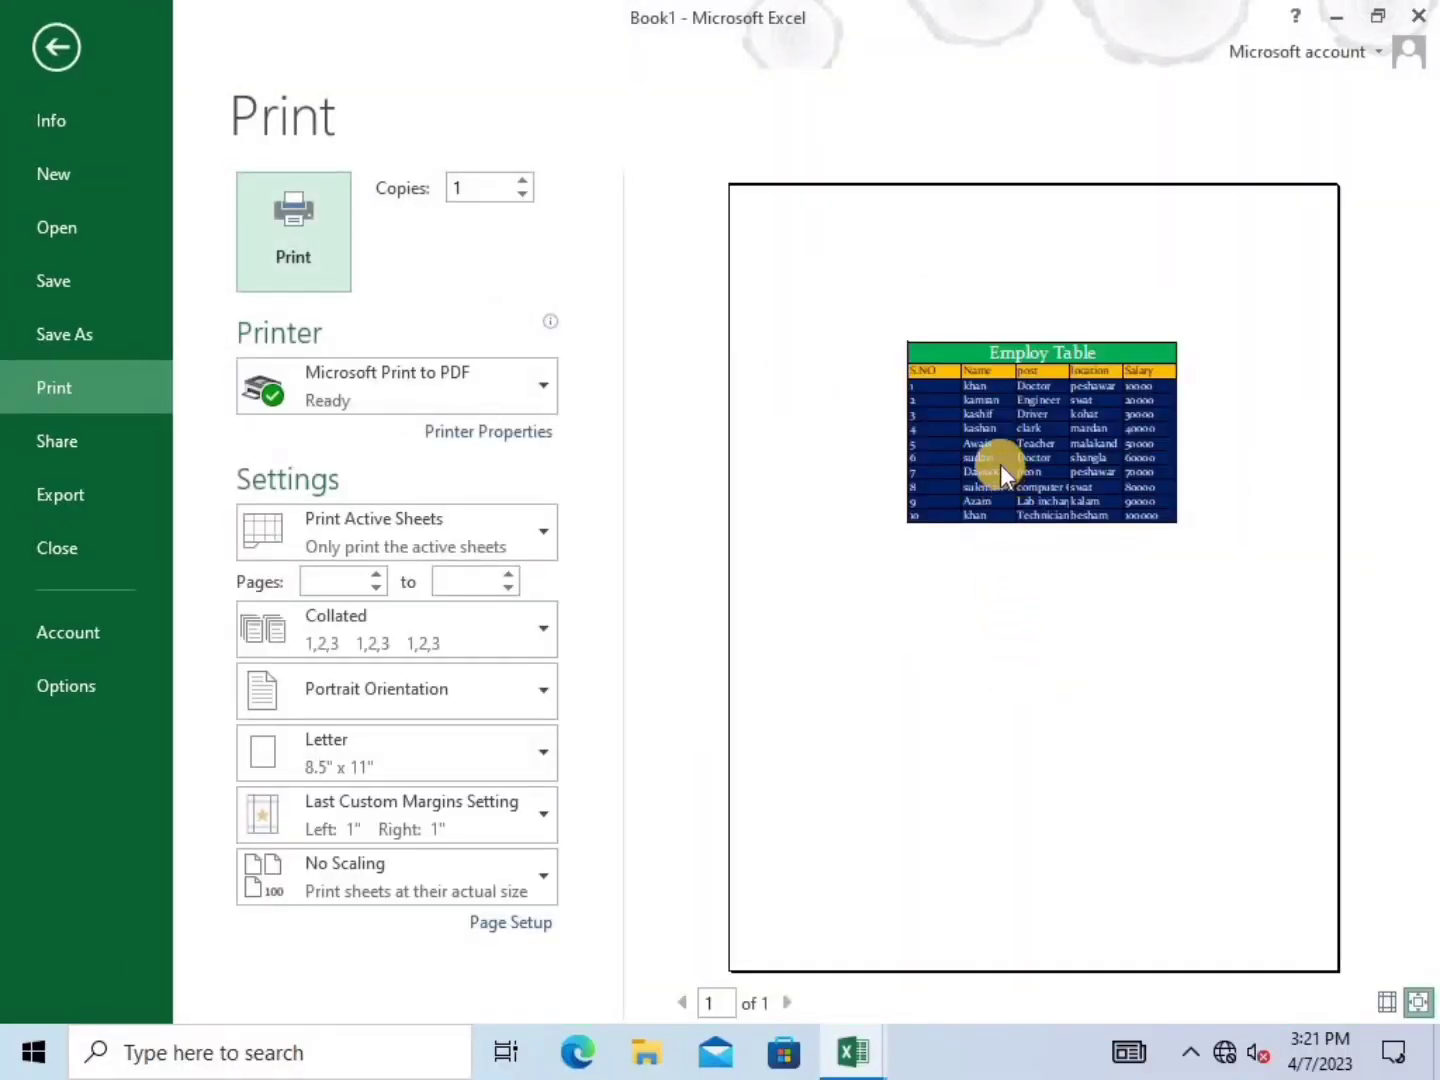
click(64, 50)
Select a few cells in and around the Employ Table
click(734, 474)
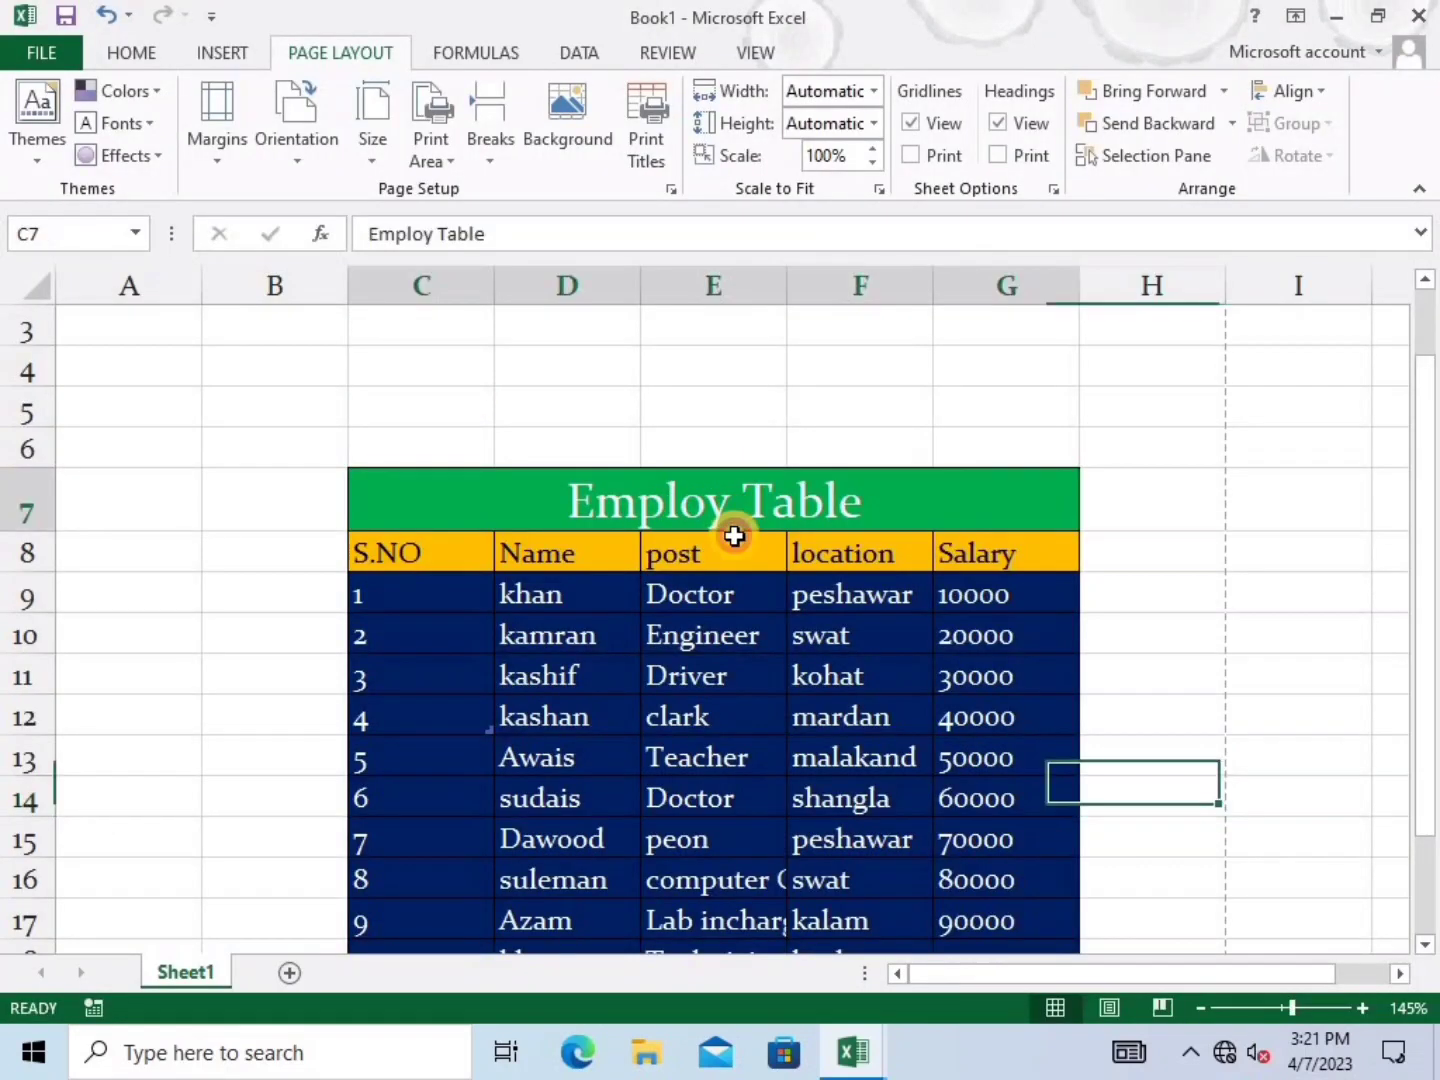
click(724, 628)
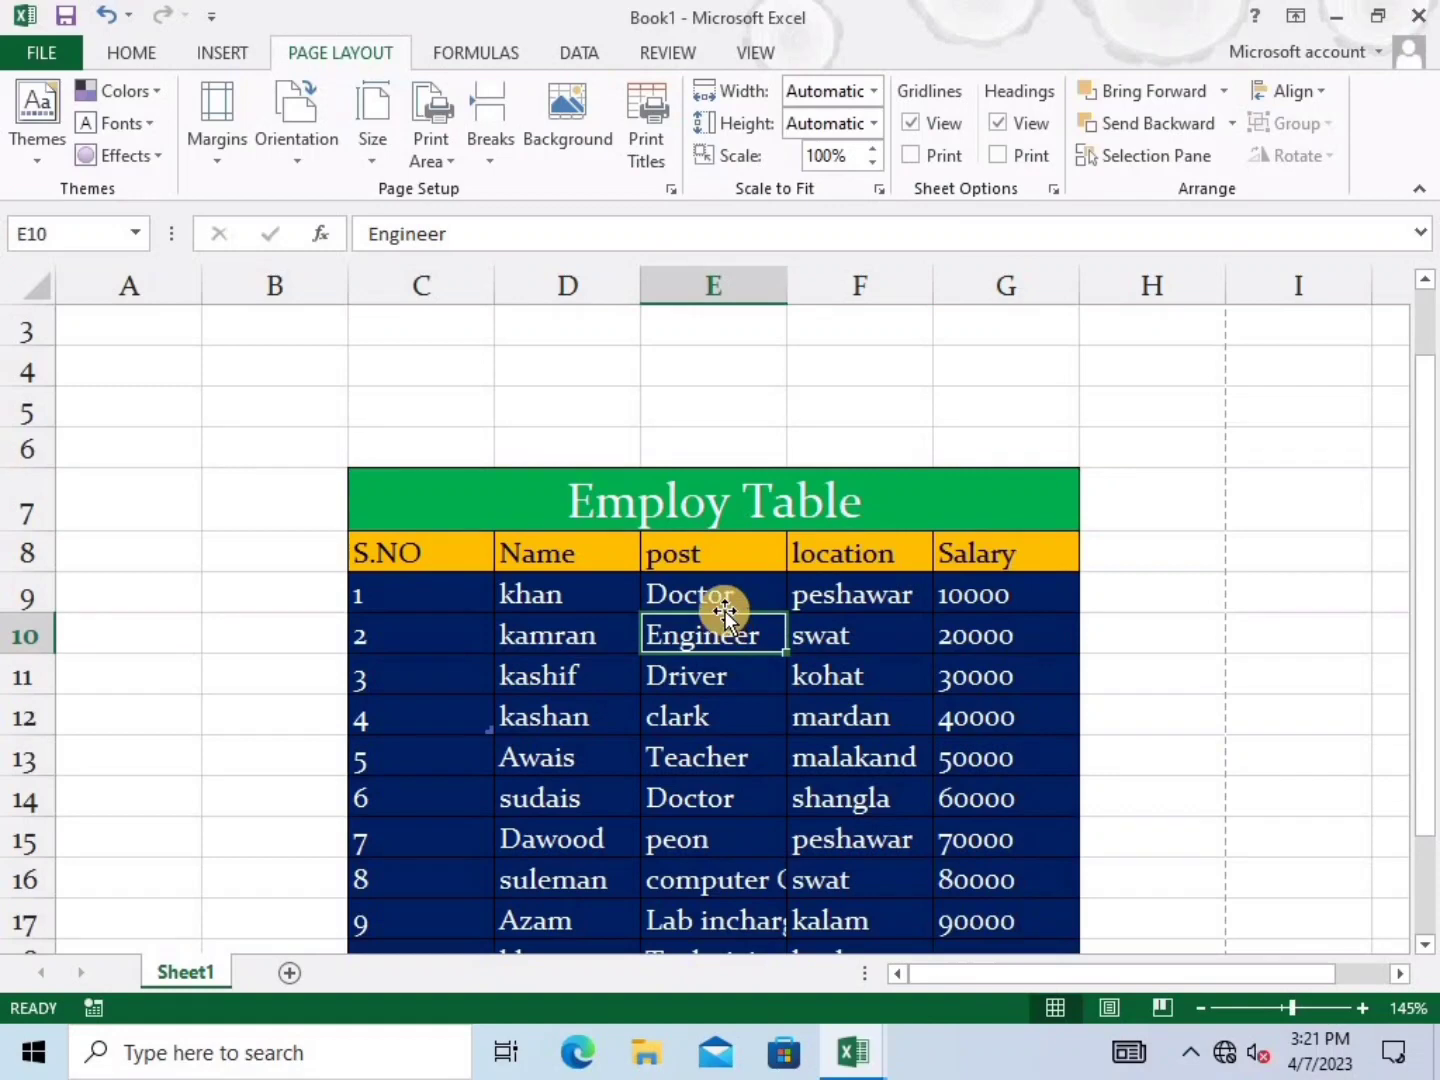
click(604, 364)
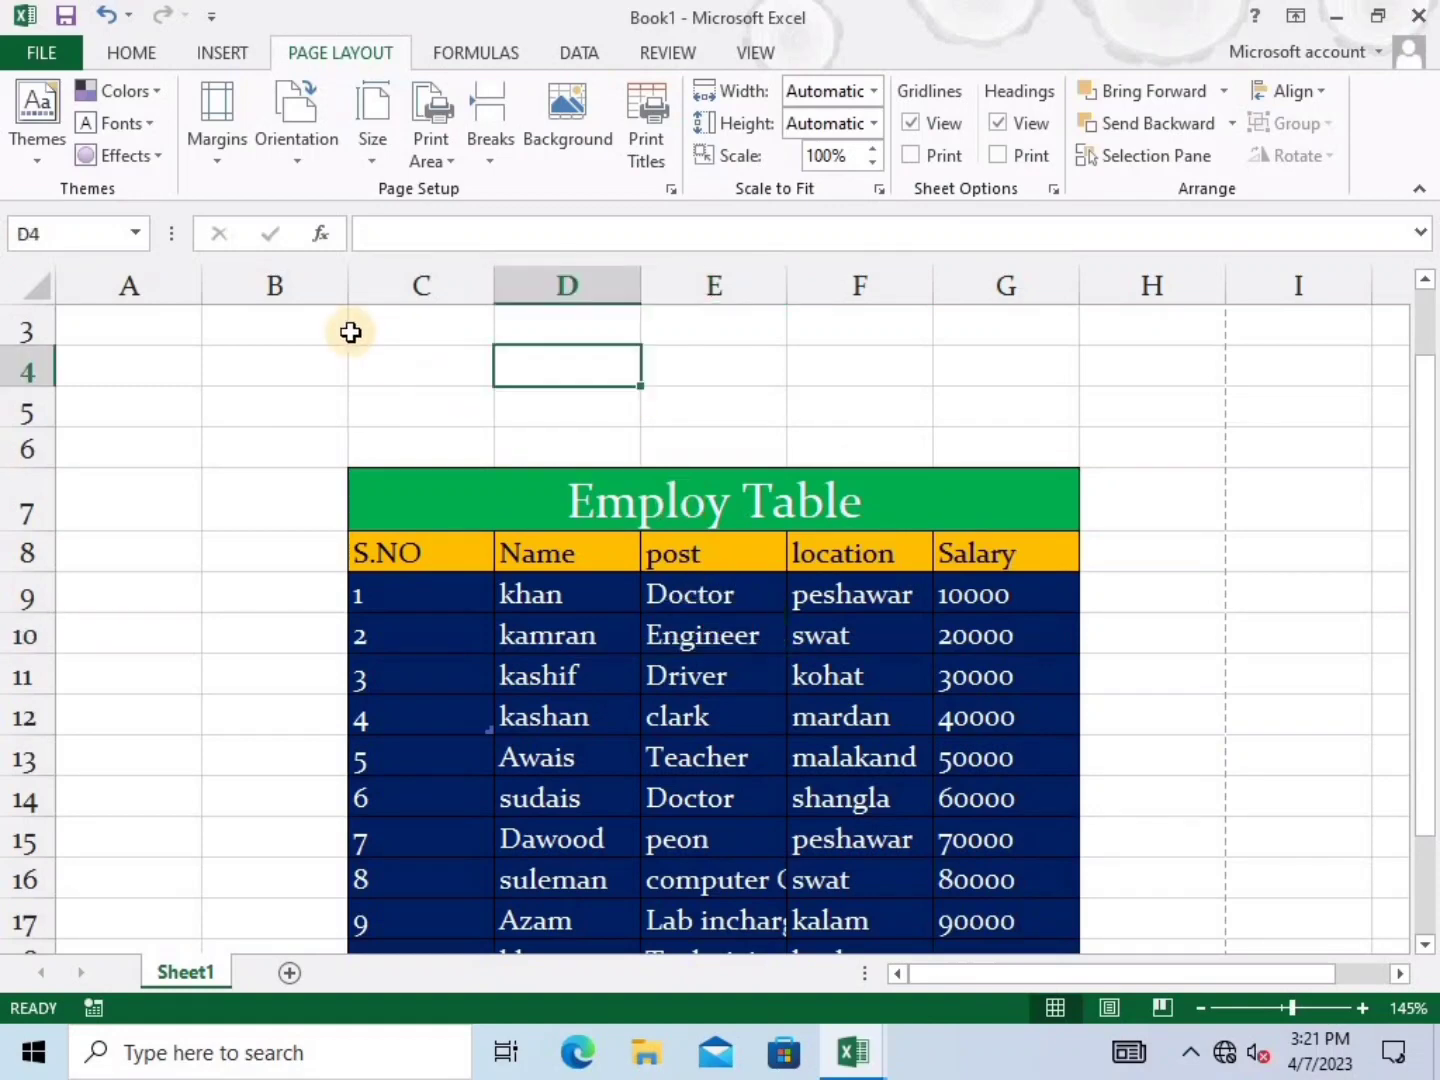
scroll(581, 446, down, 6)
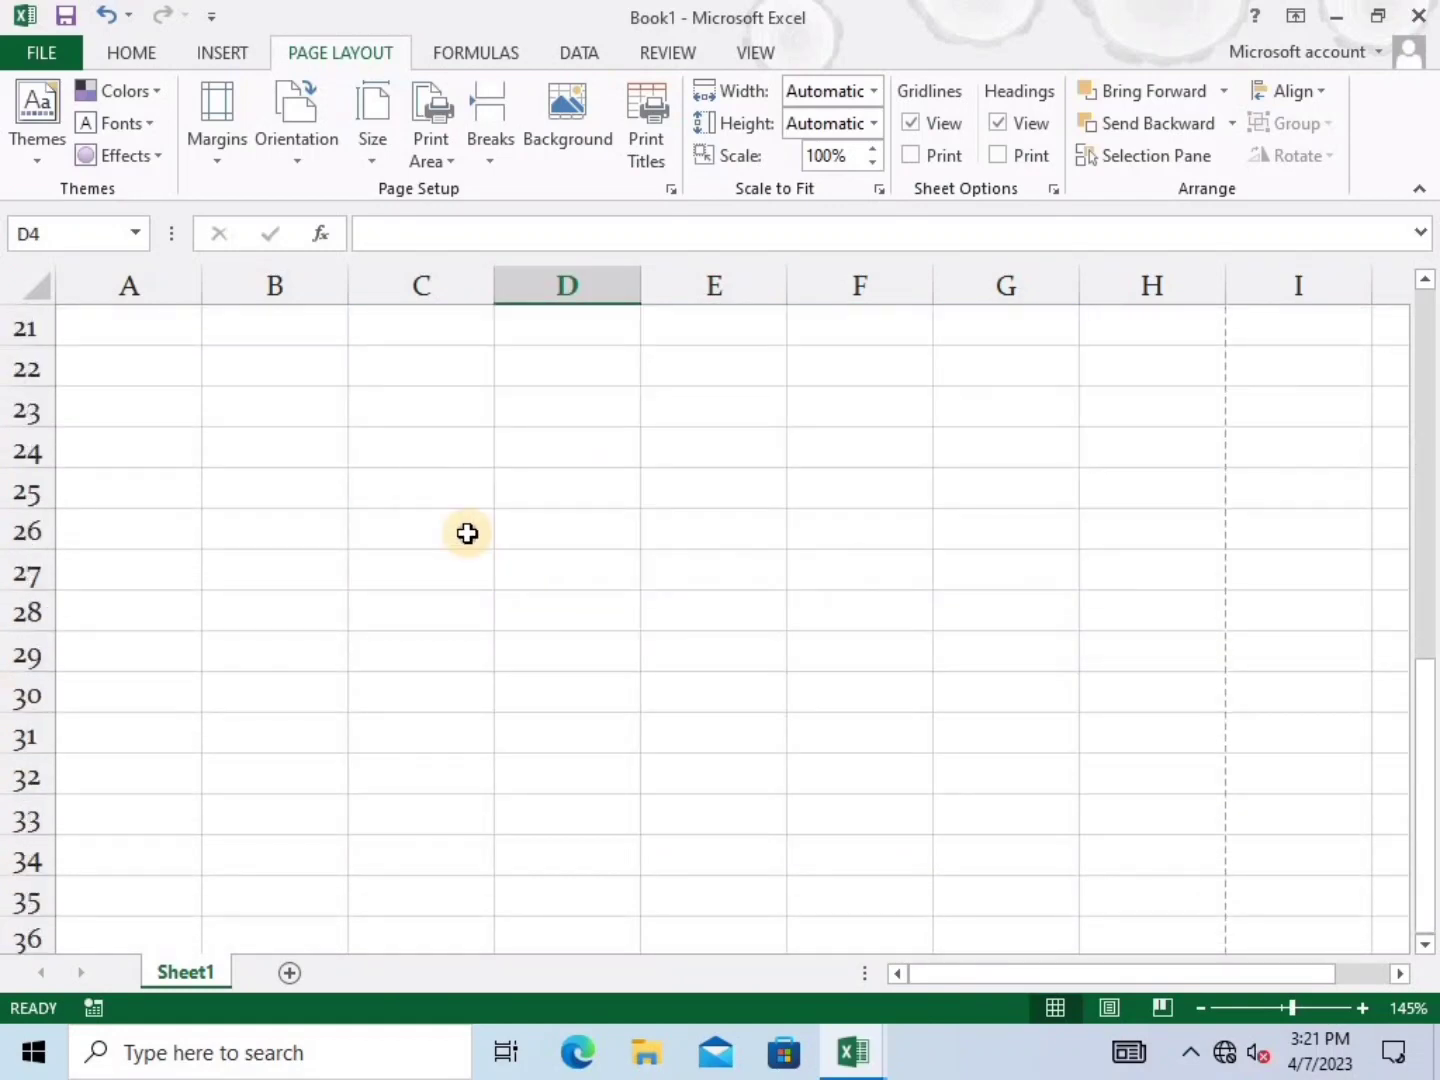
click(465, 530)
scroll(438, 481, up, 1)
Fill C21:F33 with 'software hub' using Ctrl+Enter and open the print preview
drag(428, 455, 921, 921)
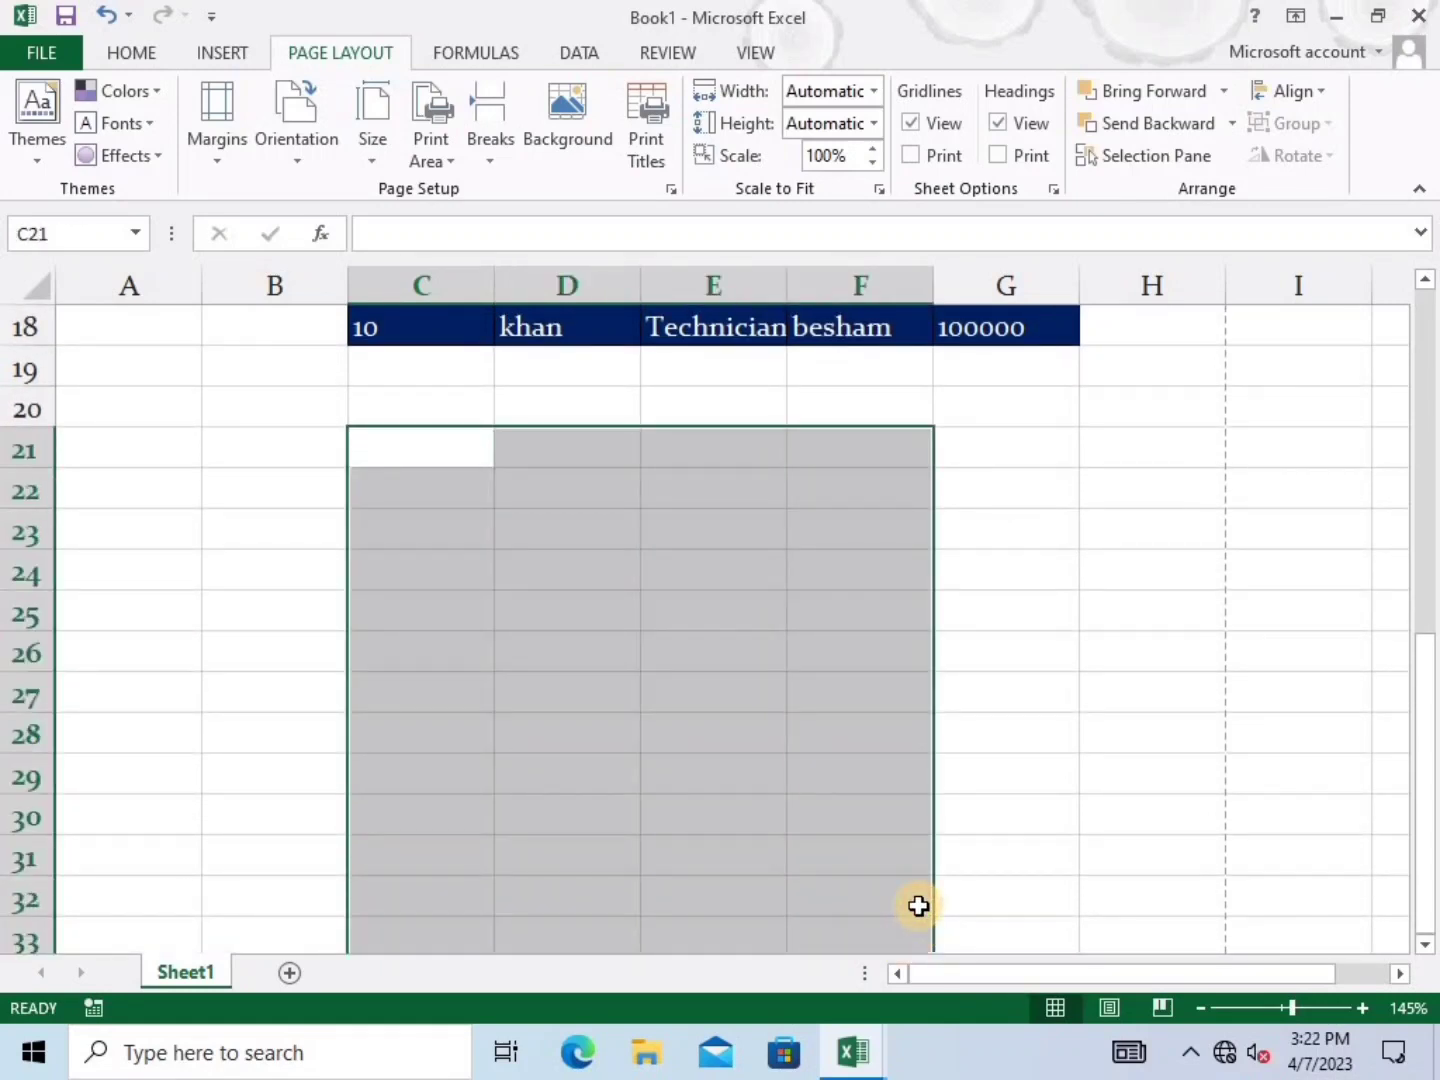
text(soft)
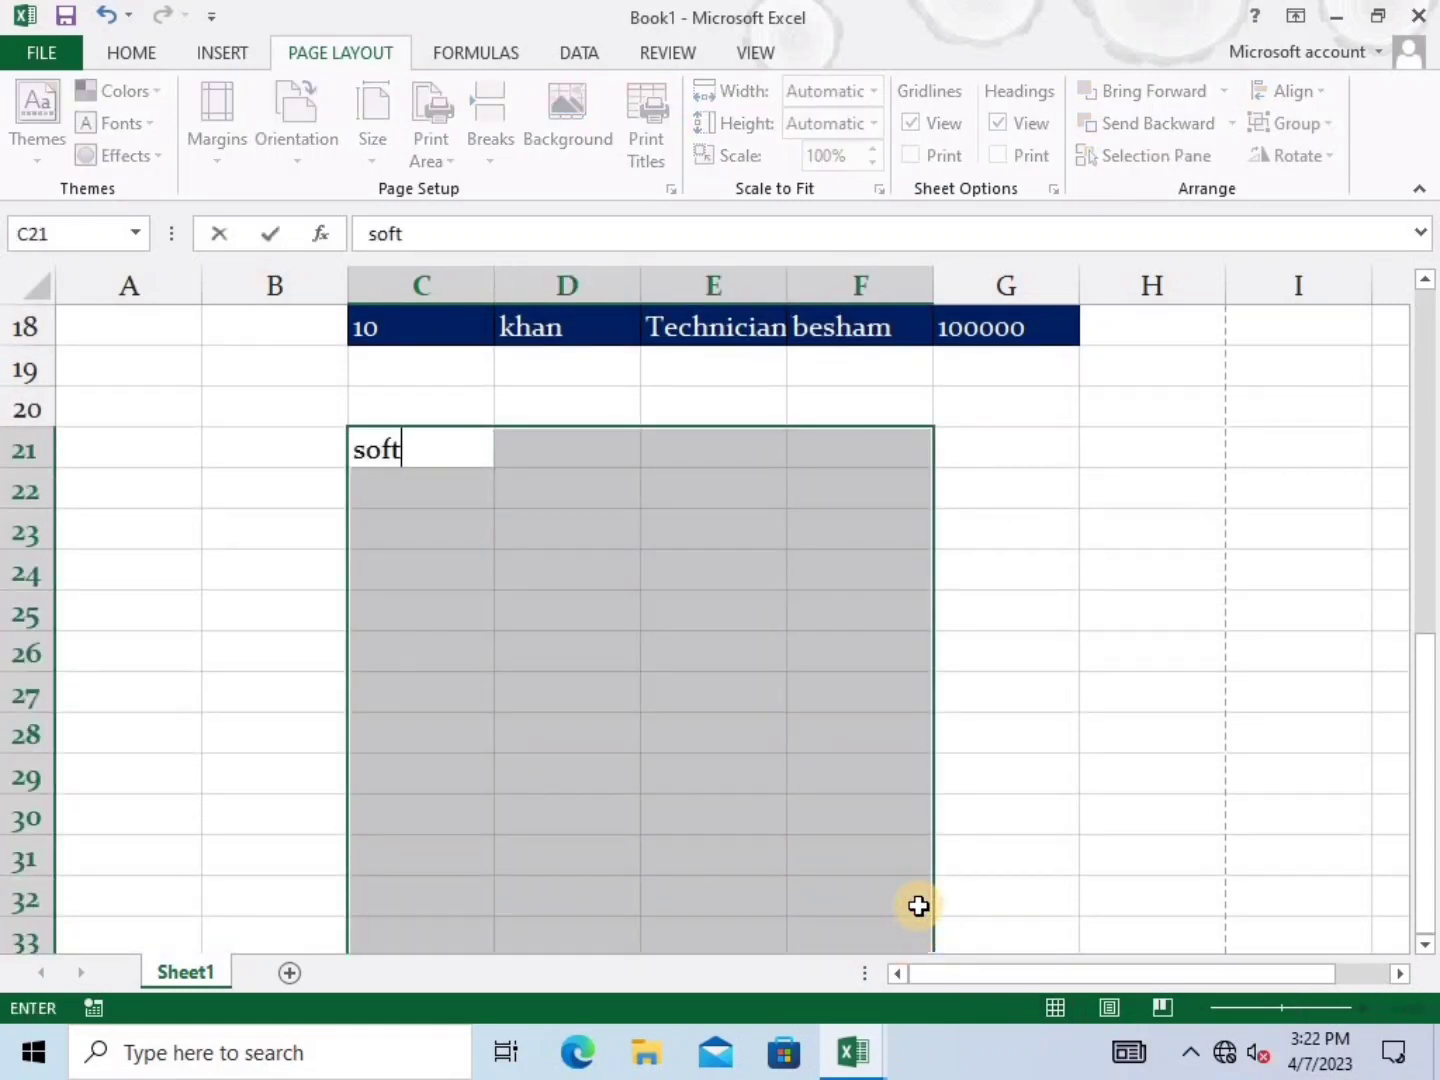
text(ware hub)
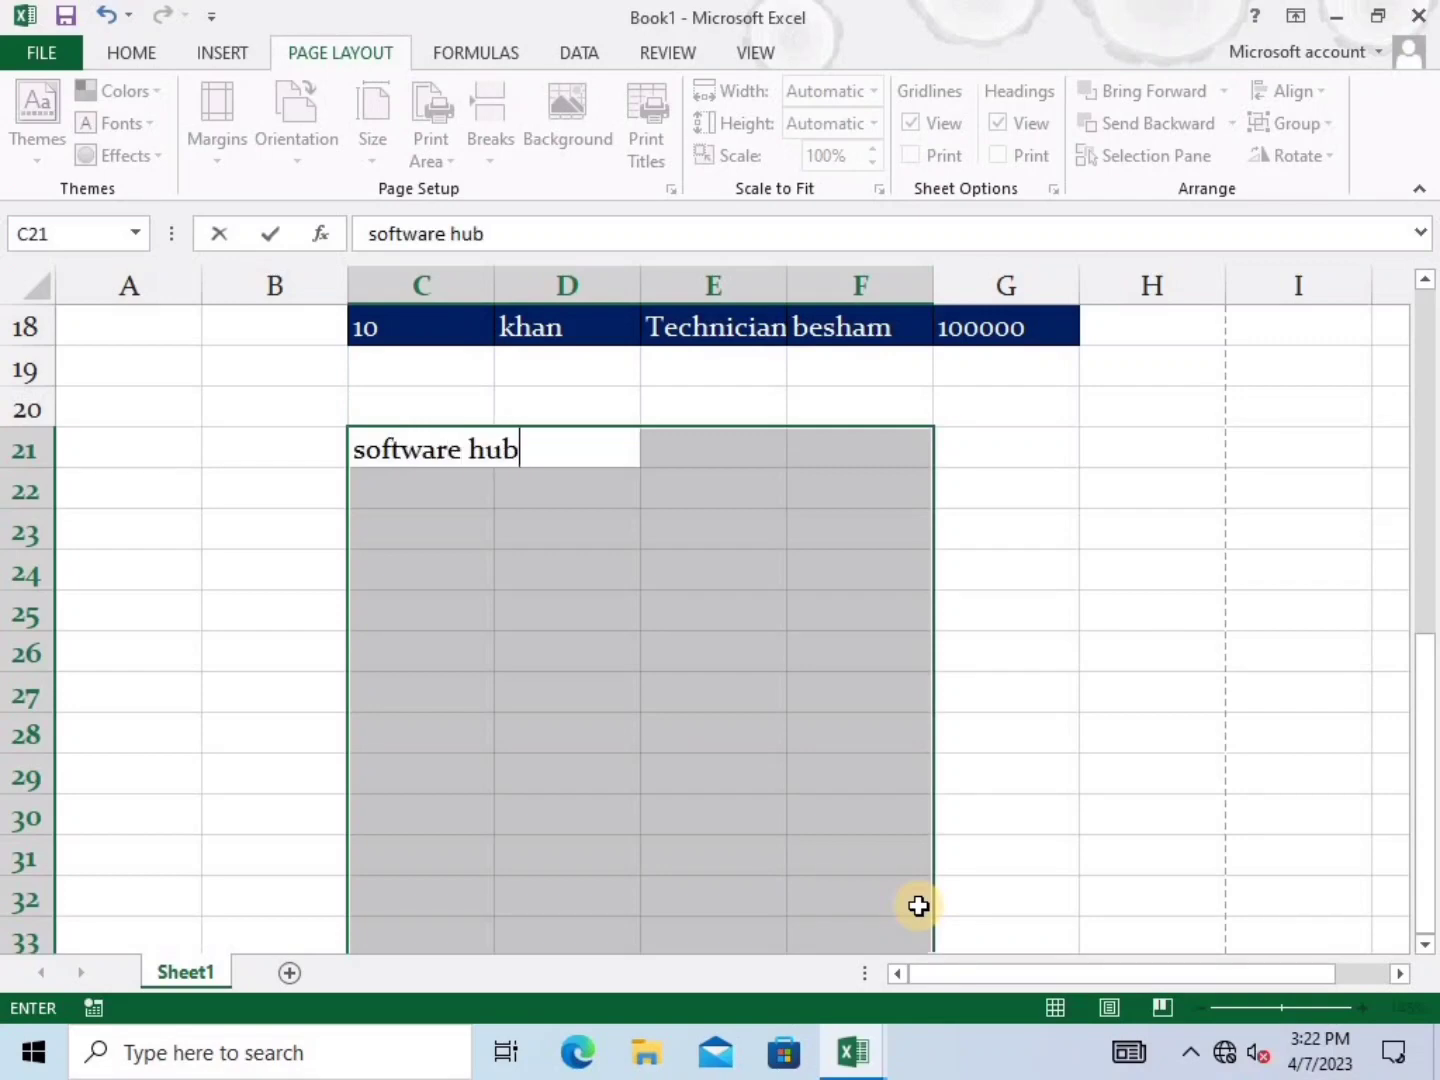
key(ctrl+Return)
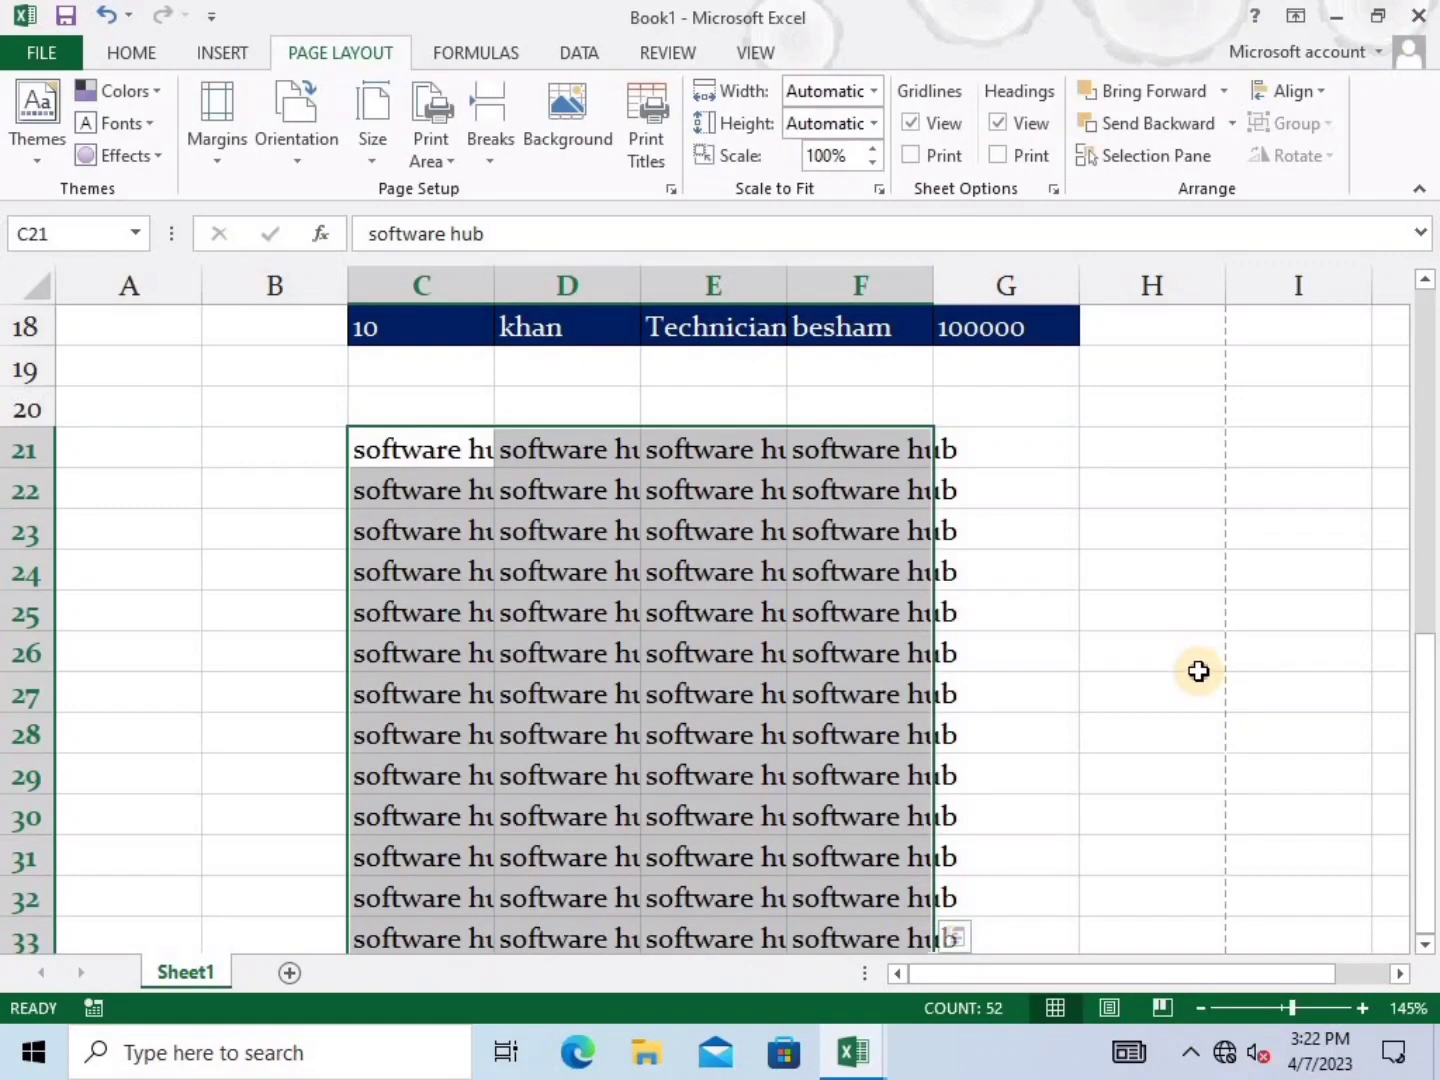
click(1199, 665)
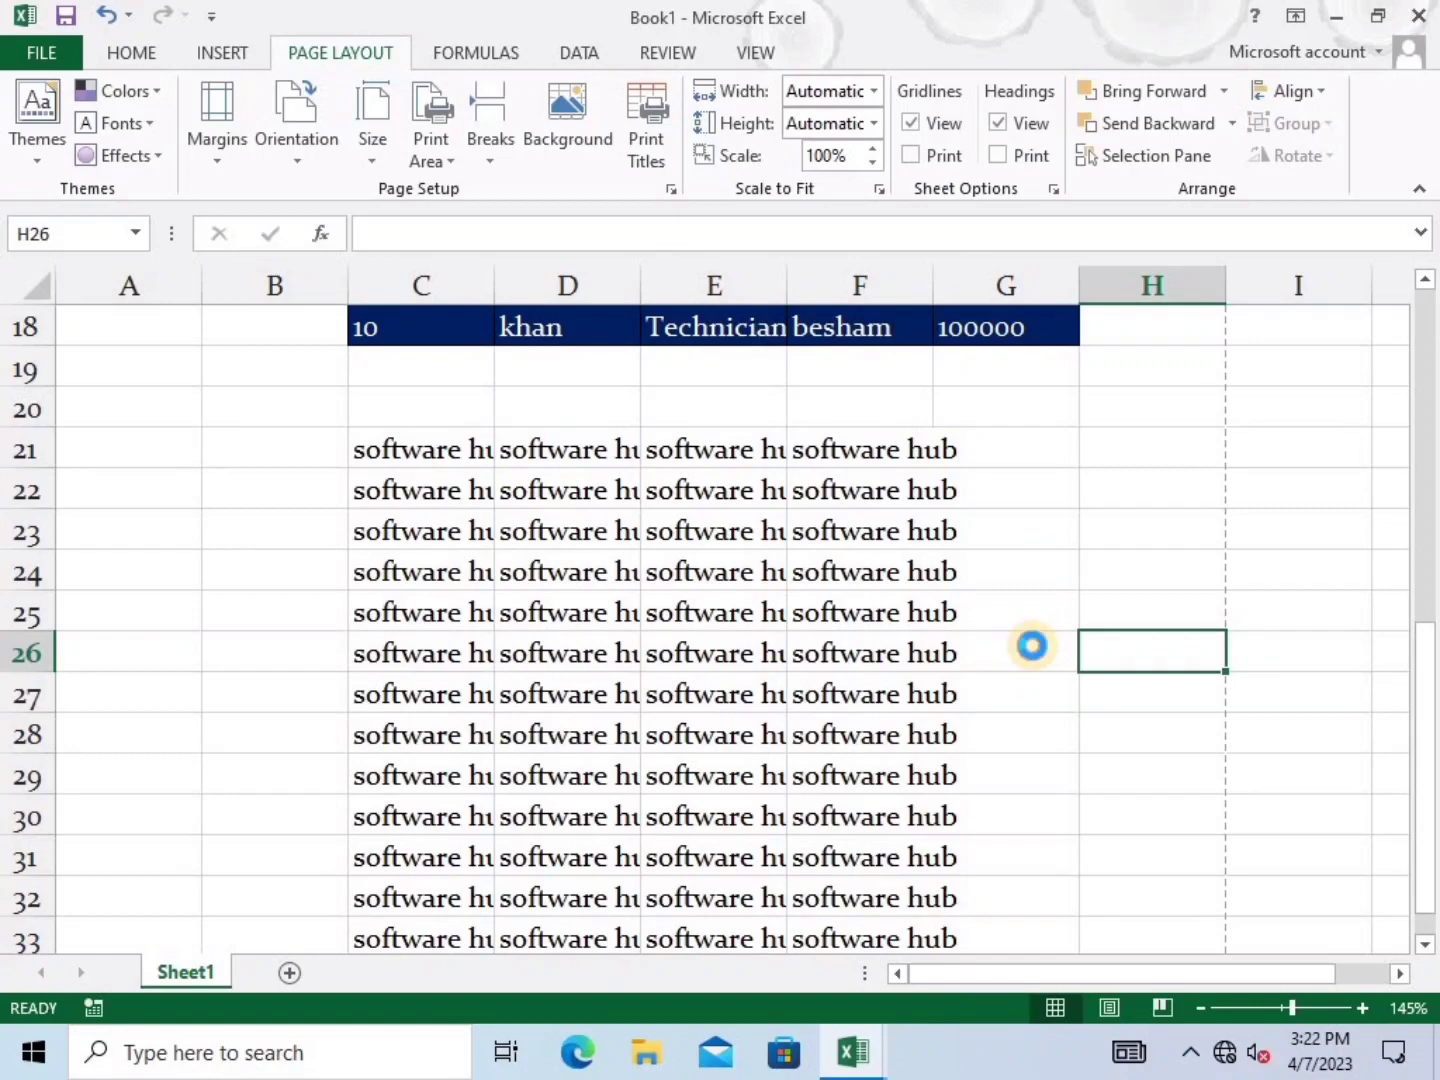
key(ctrl+p)
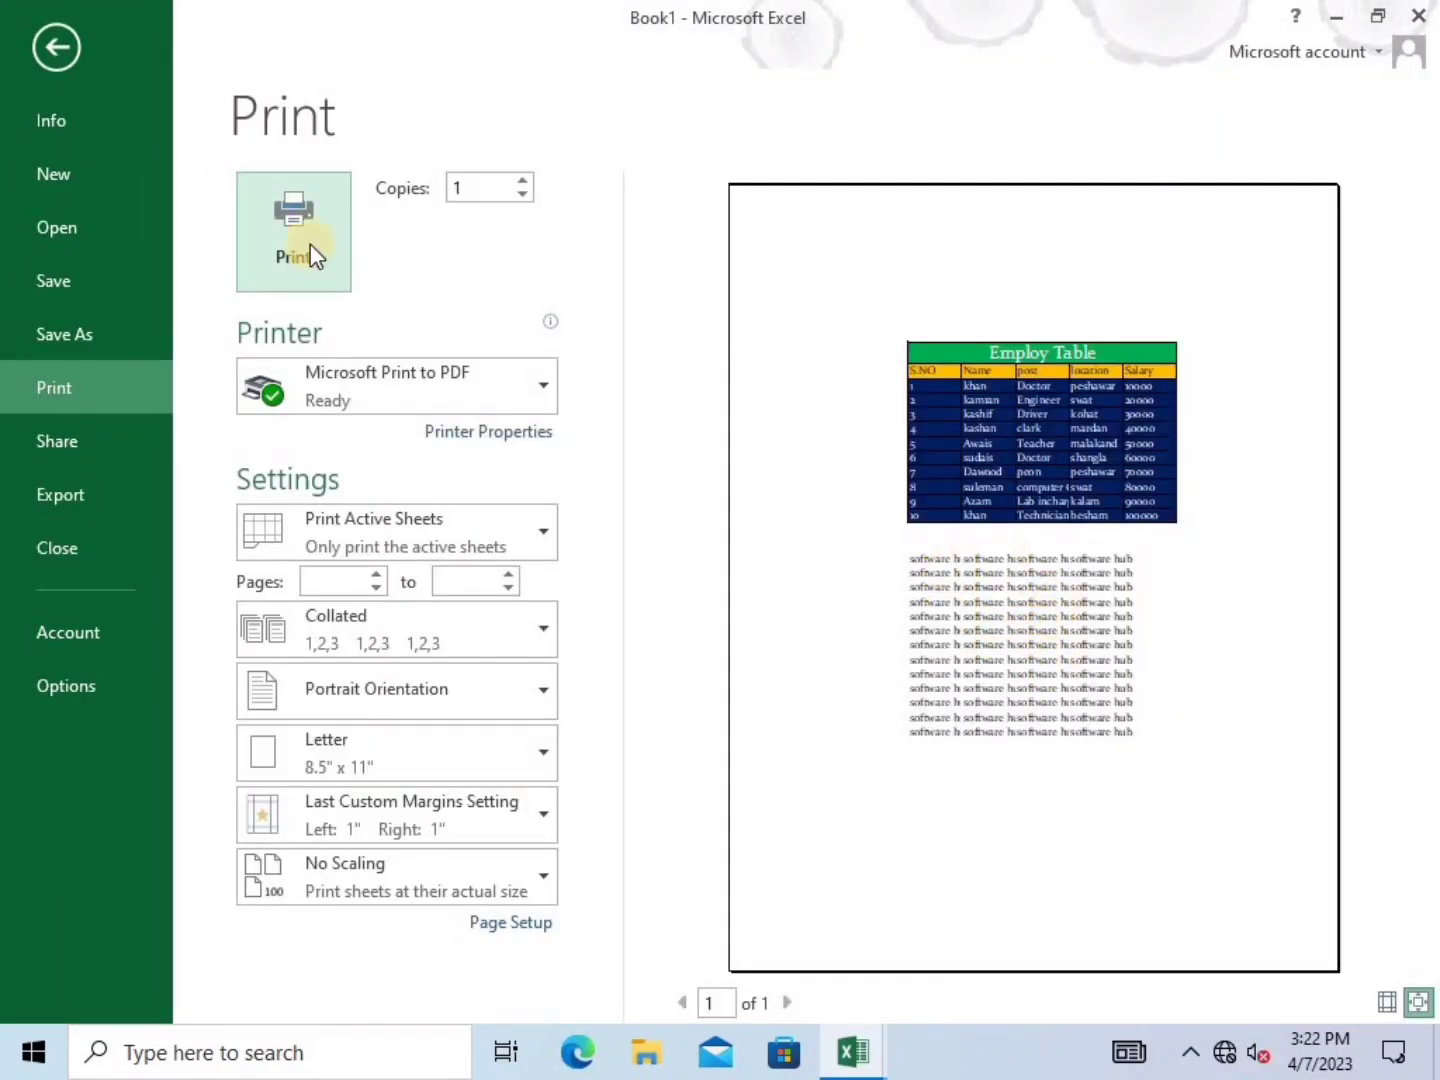
Reapply the Narrow margin preset and preview the printout
click(62, 54)
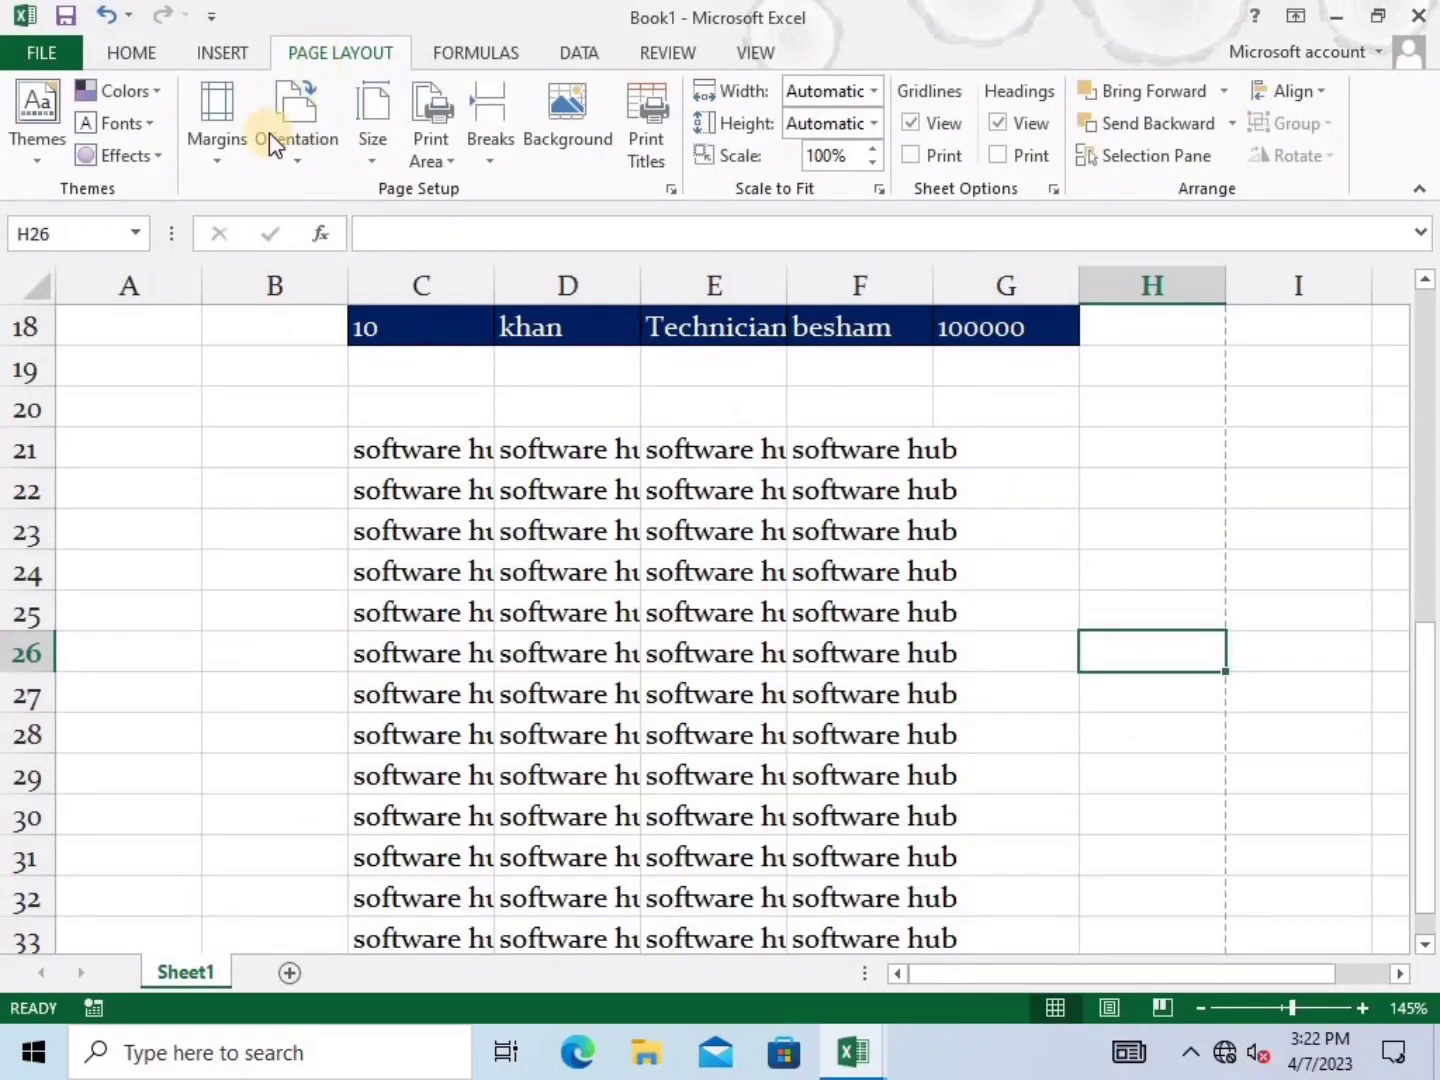
click(219, 160)
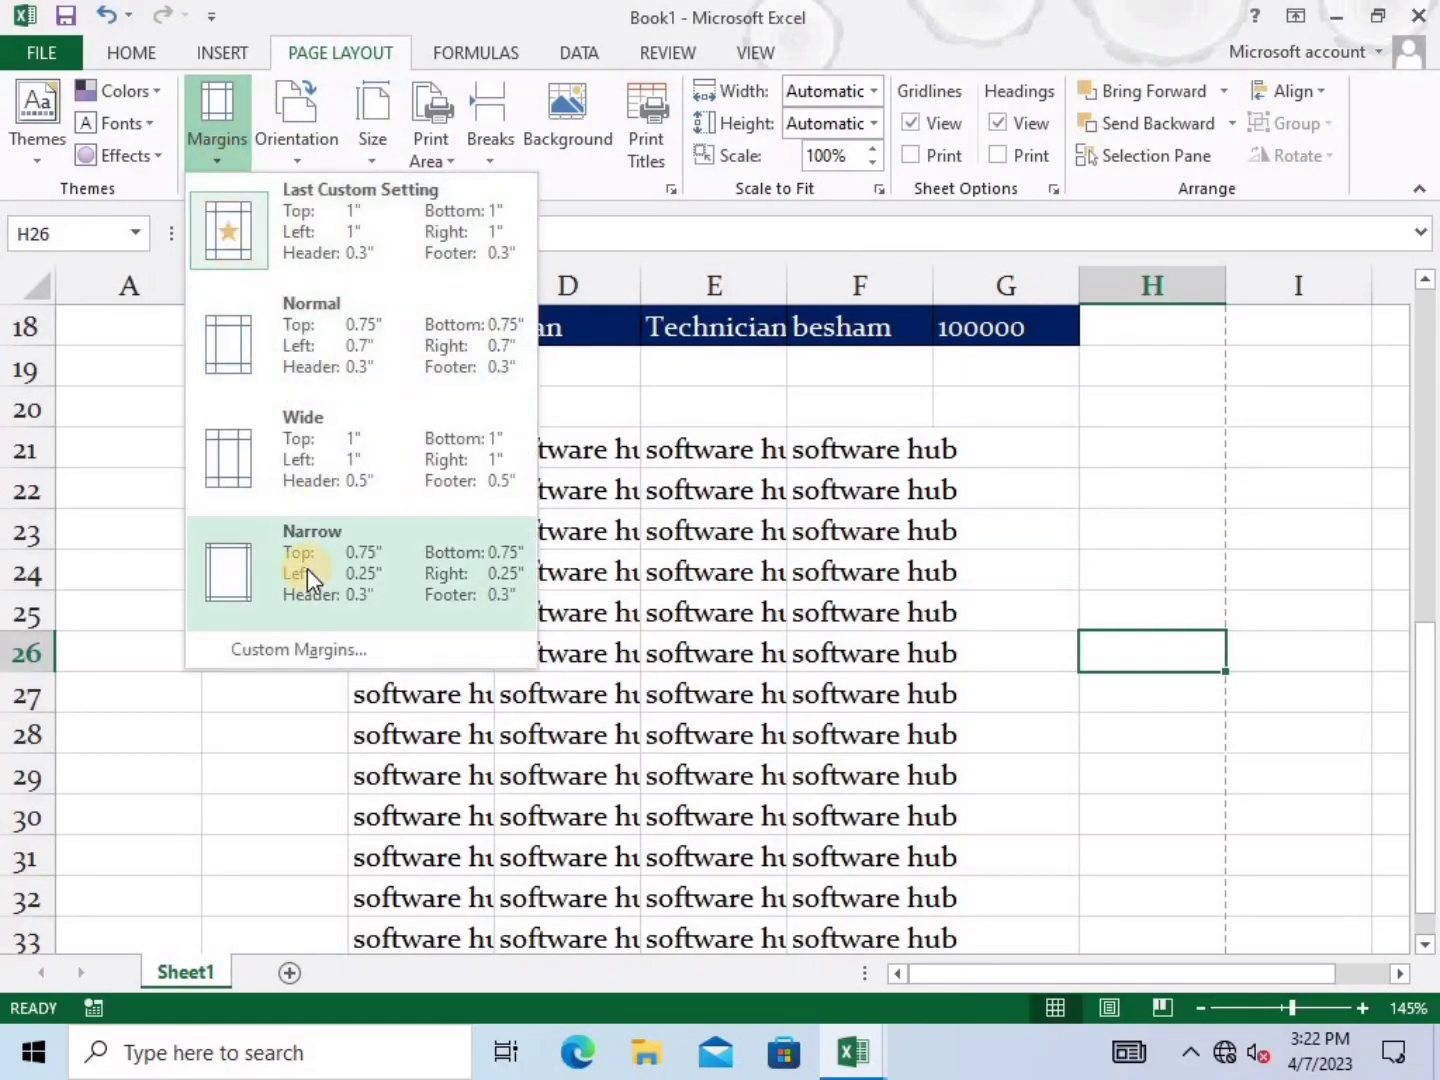
click(307, 568)
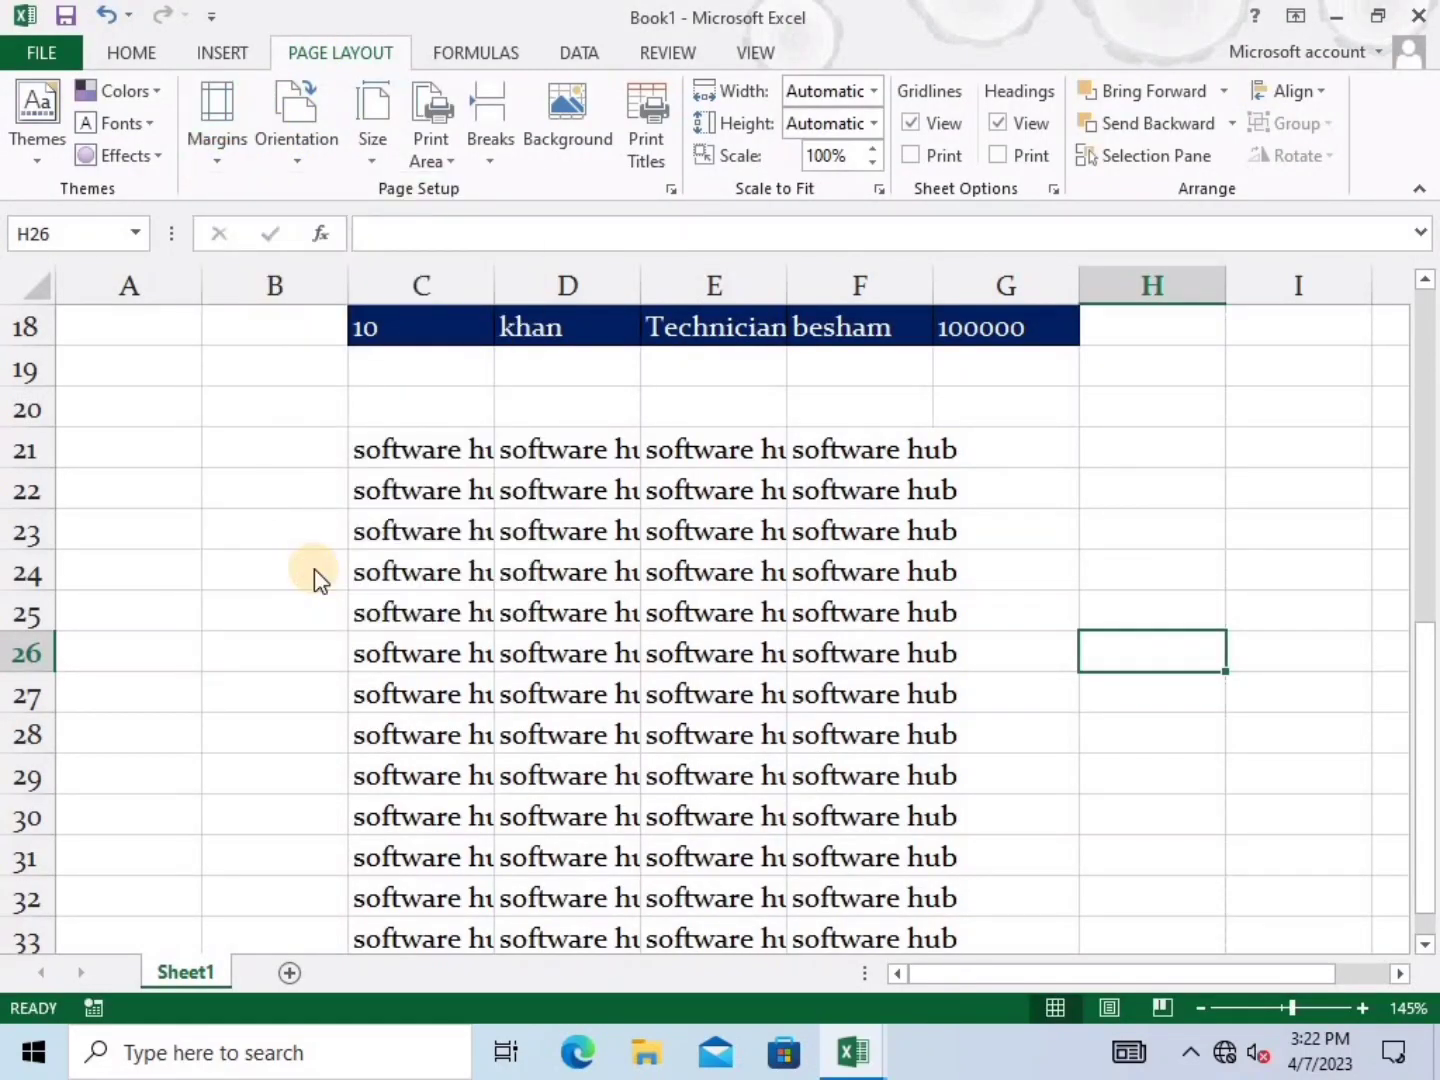
key(ctrl+p)
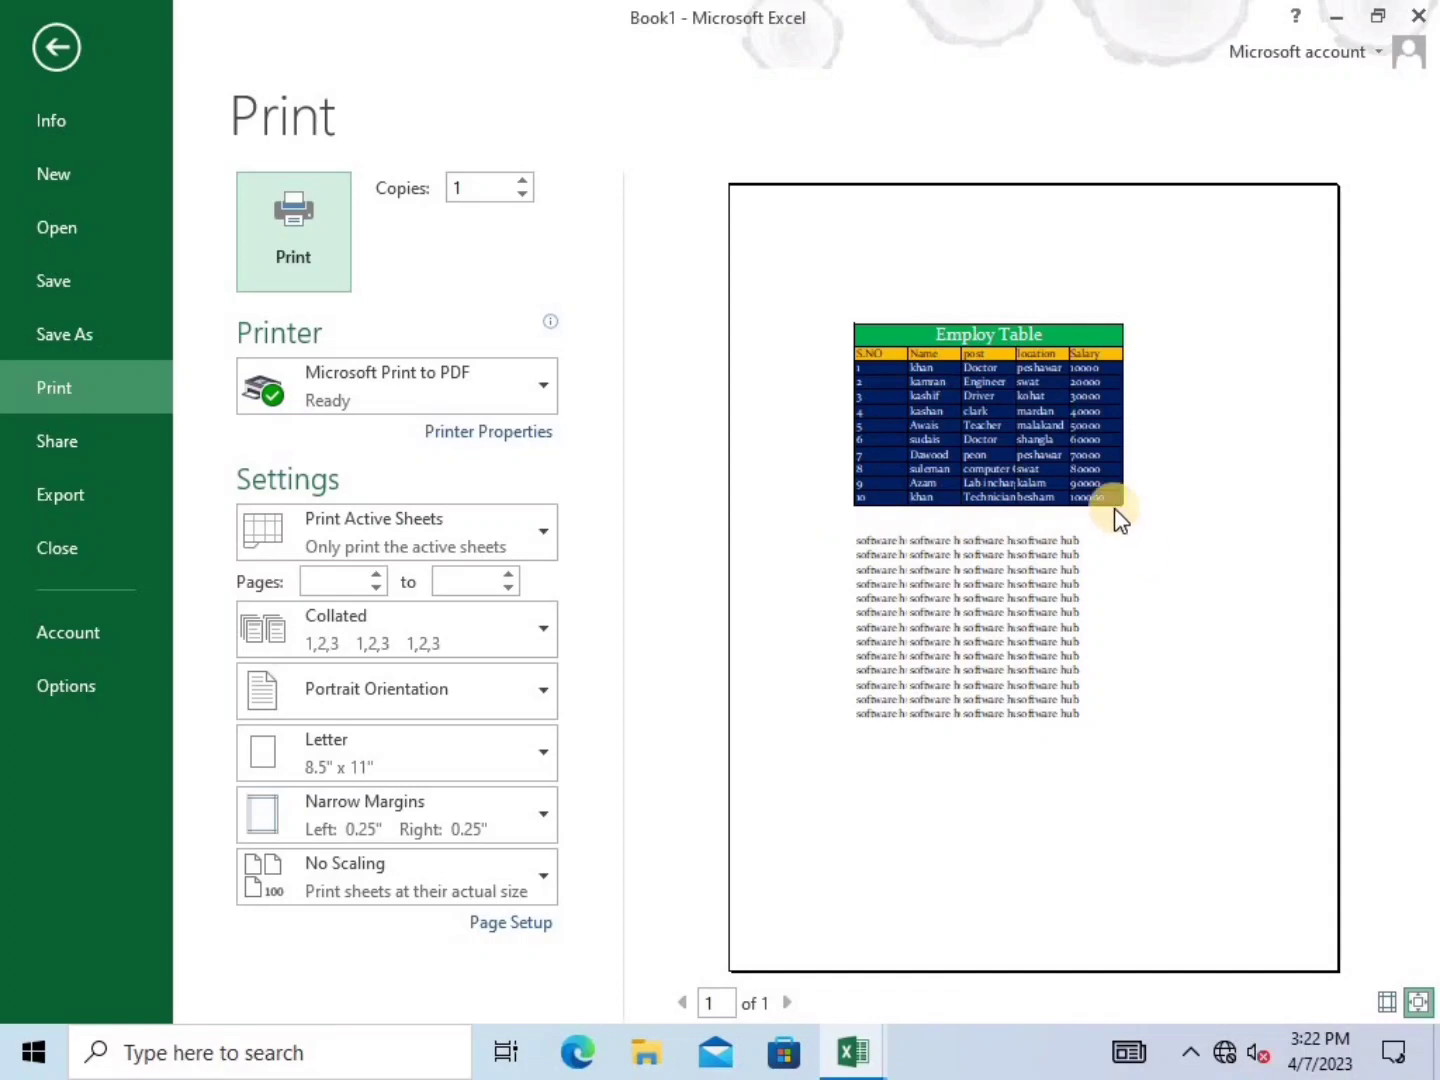
Check the margin presets again without changing them and re-preview the print
click(69, 50)
click(234, 158)
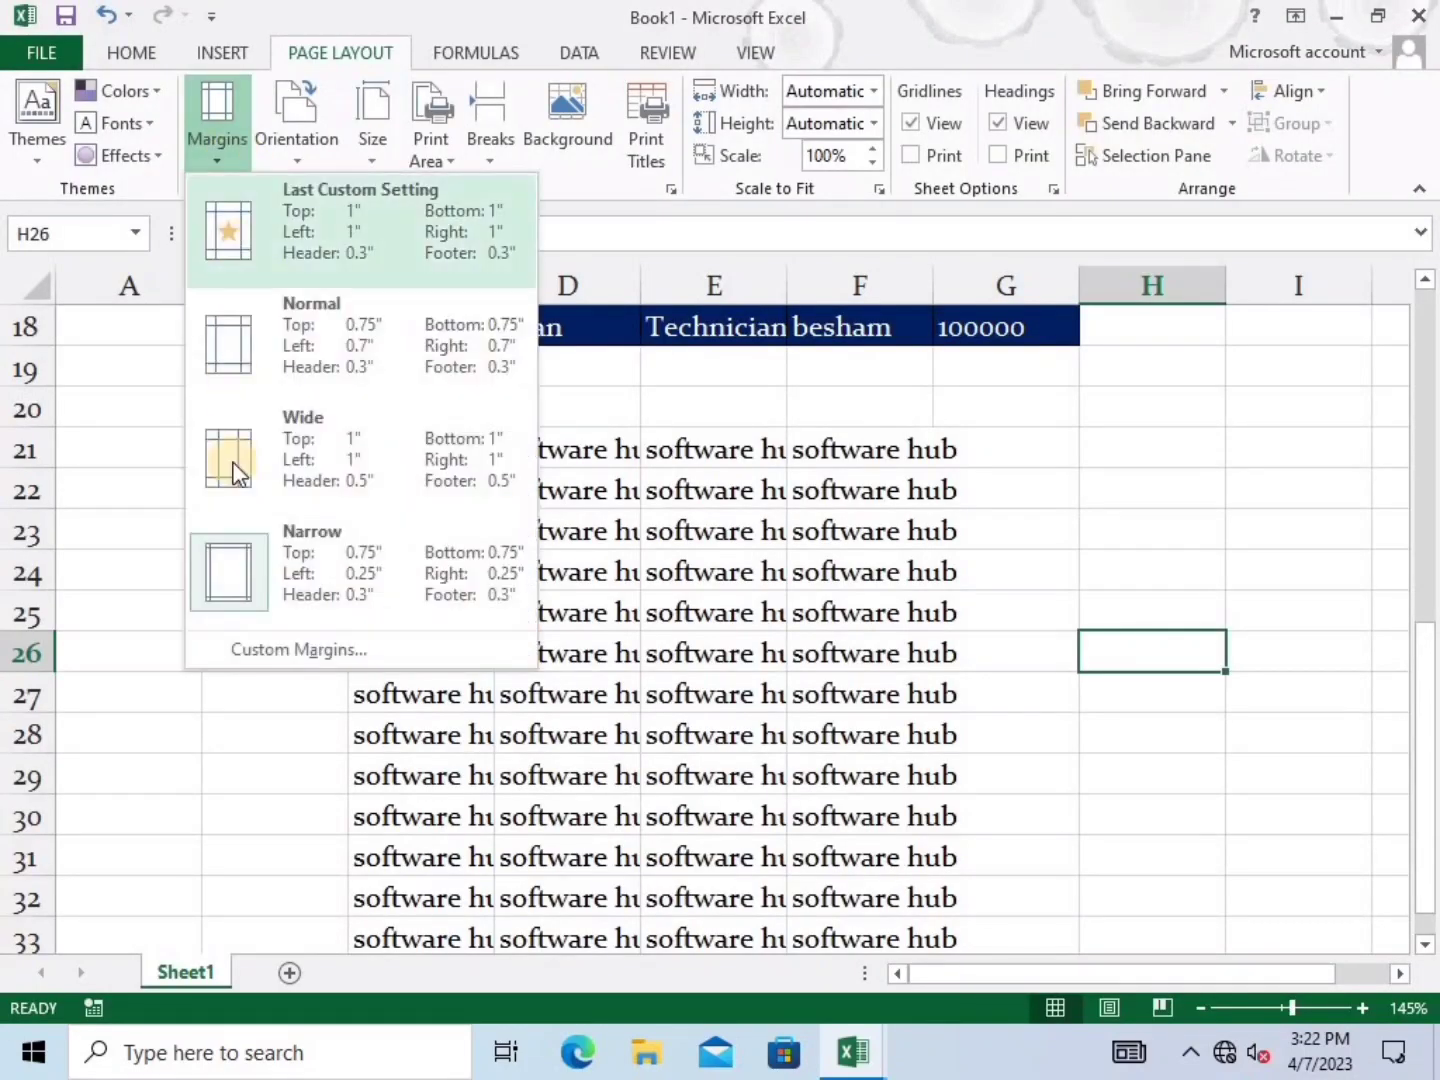
click(262, 760)
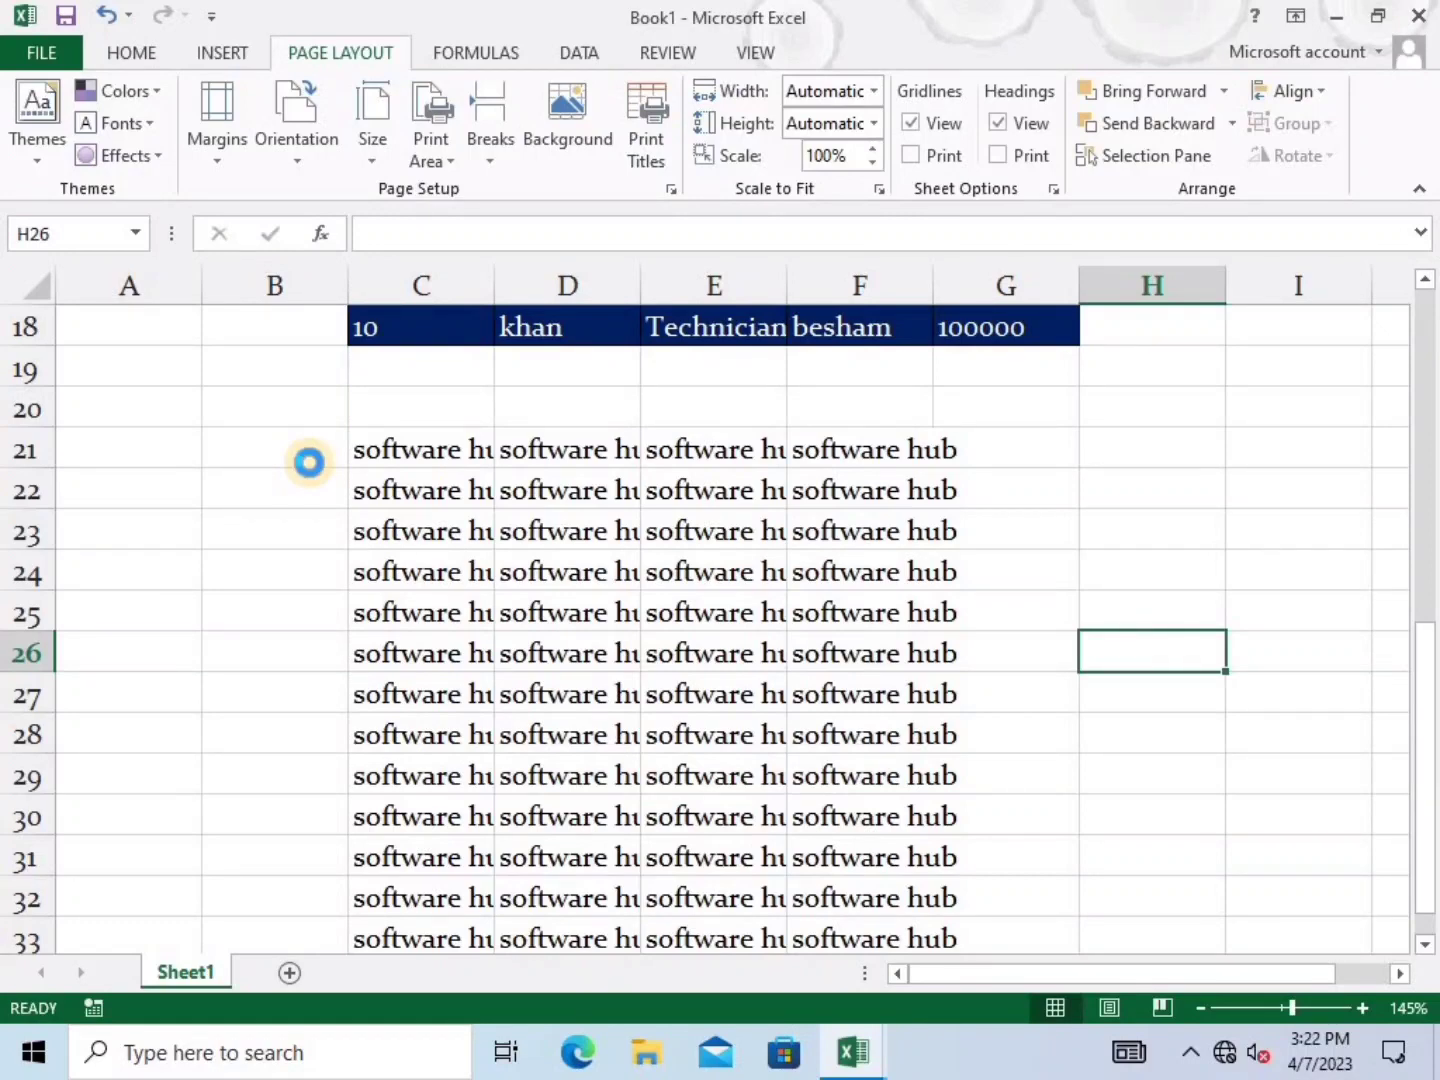
key(ctrl+p)
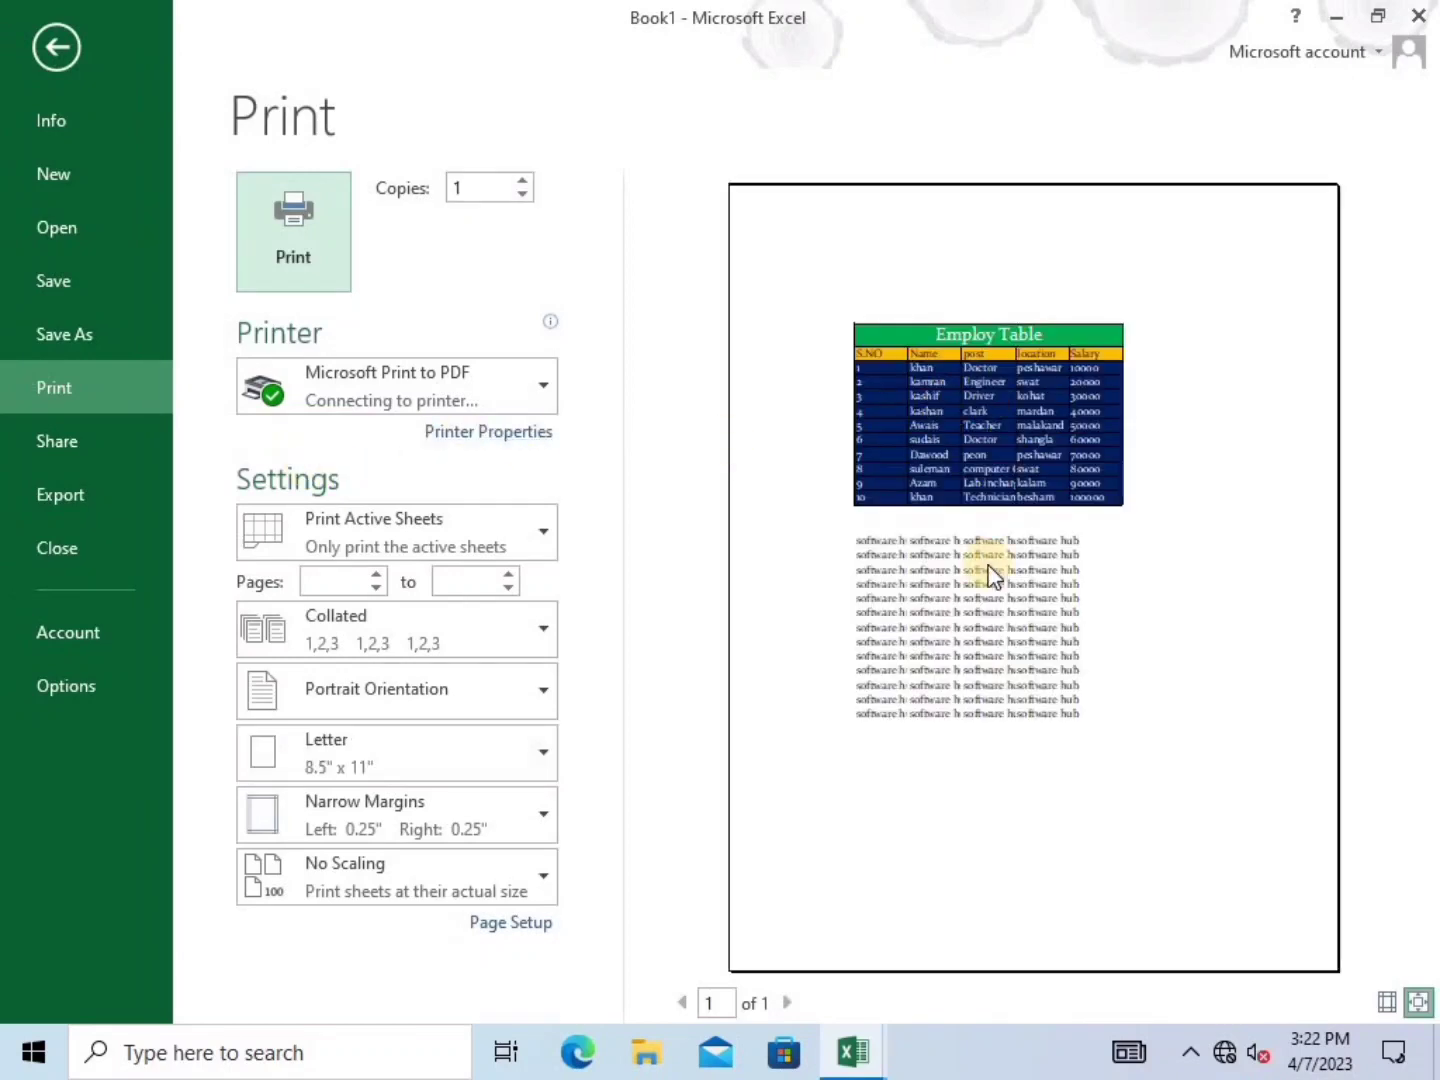
click(52, 56)
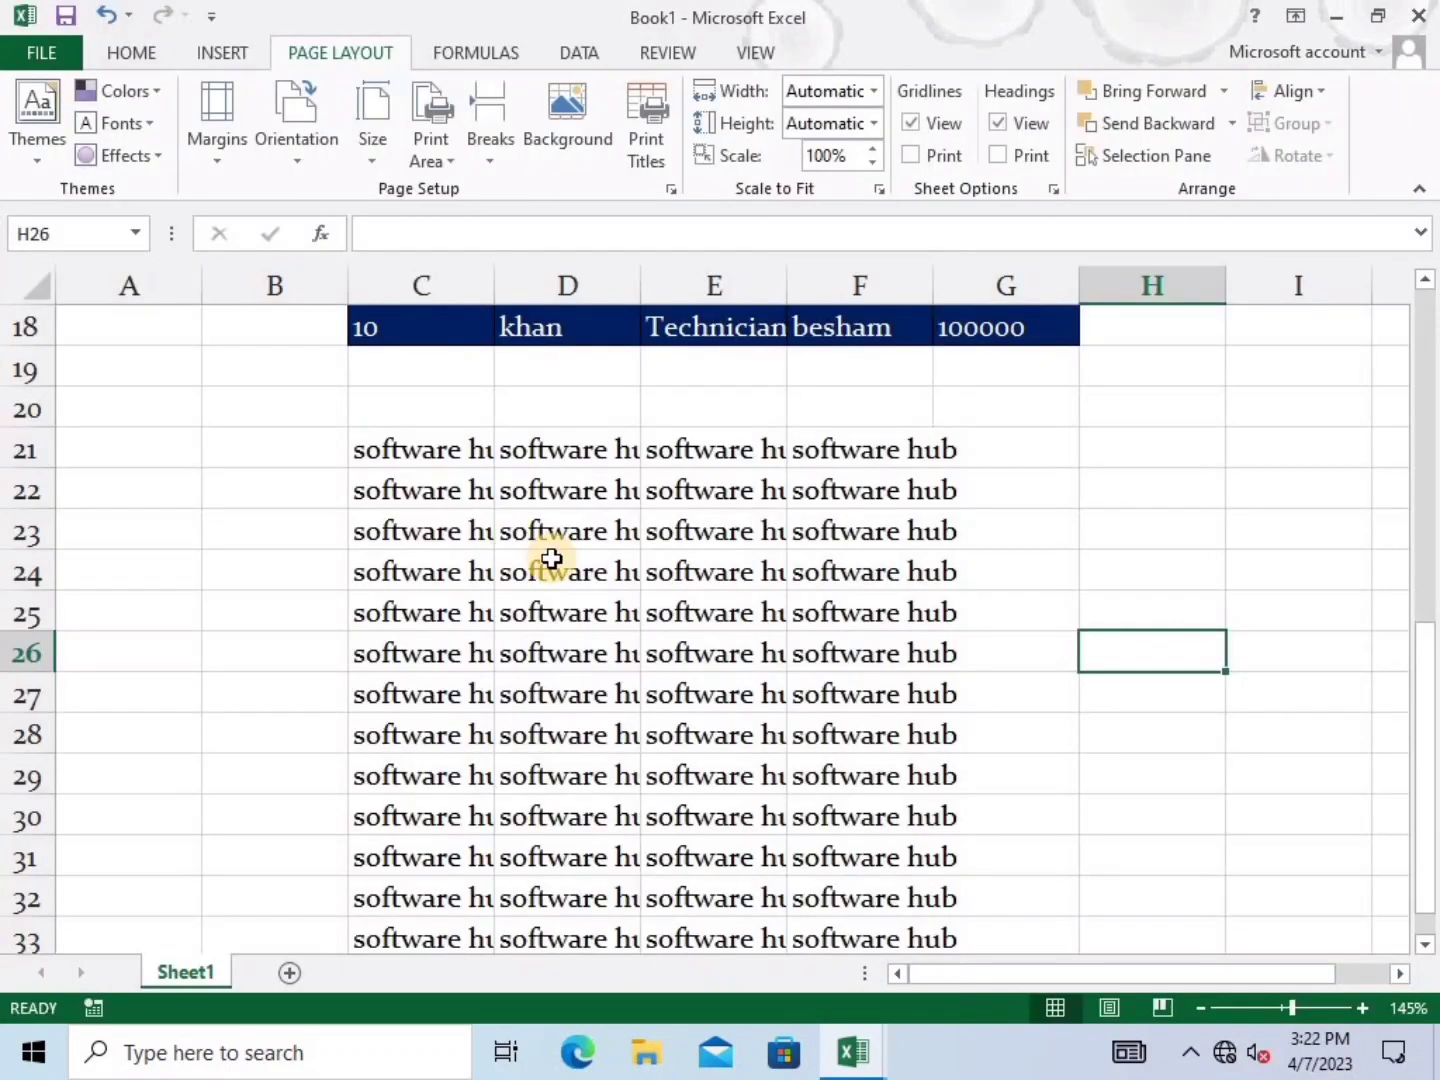
Switch the page to Landscape orientation and preview the result
click(302, 158)
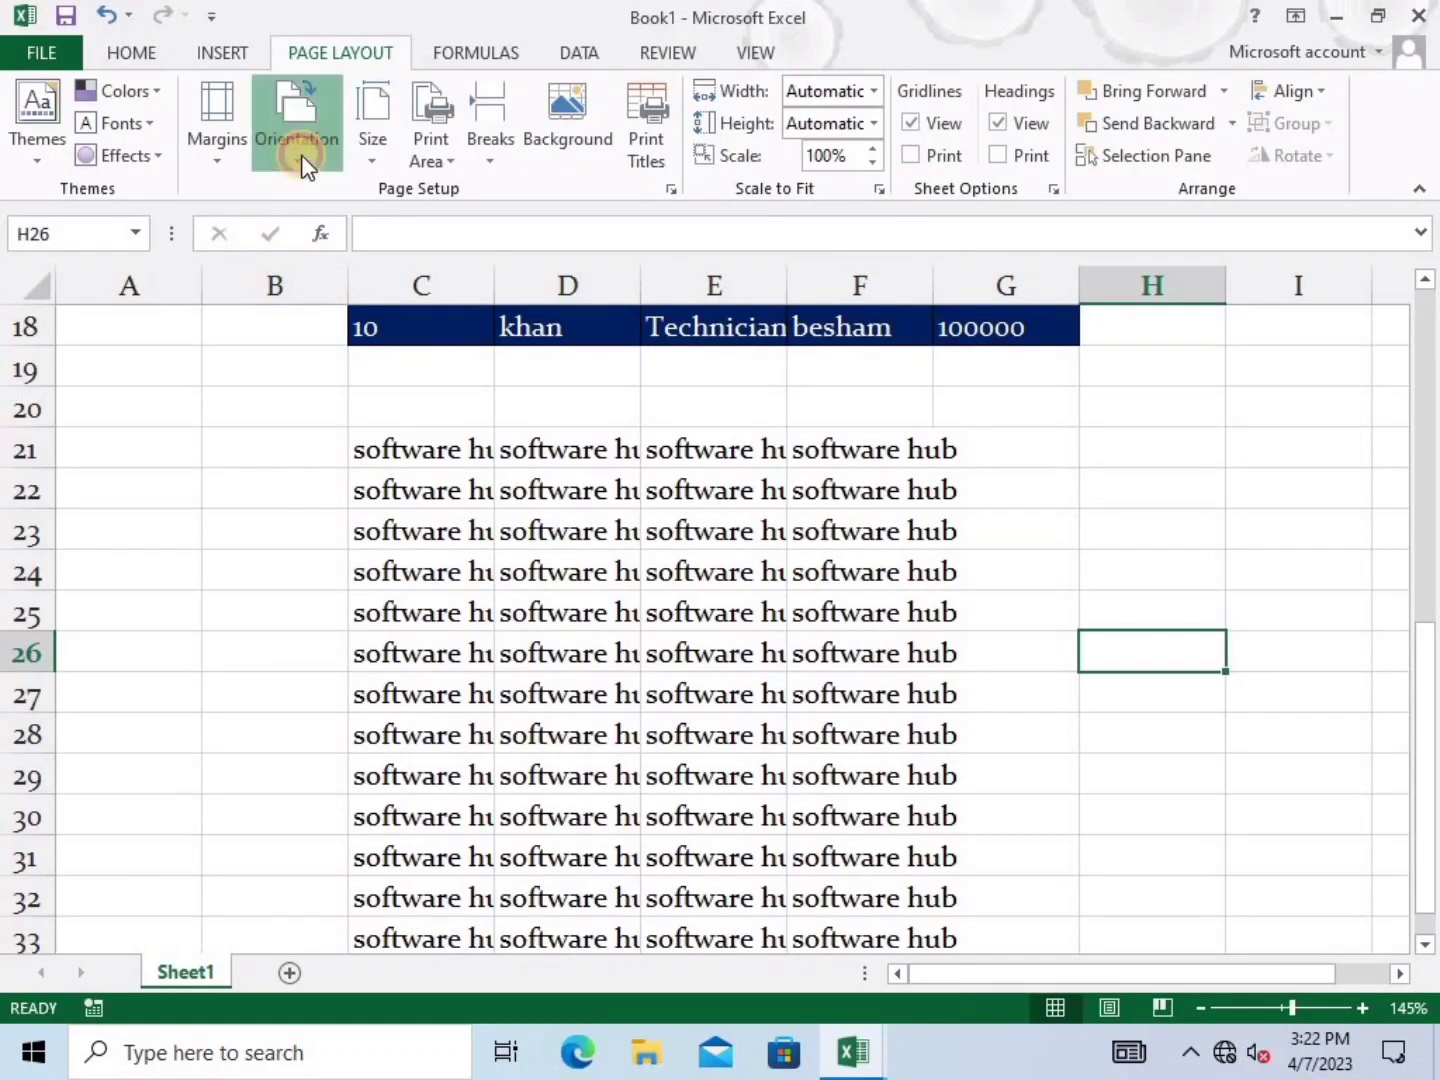
click(346, 283)
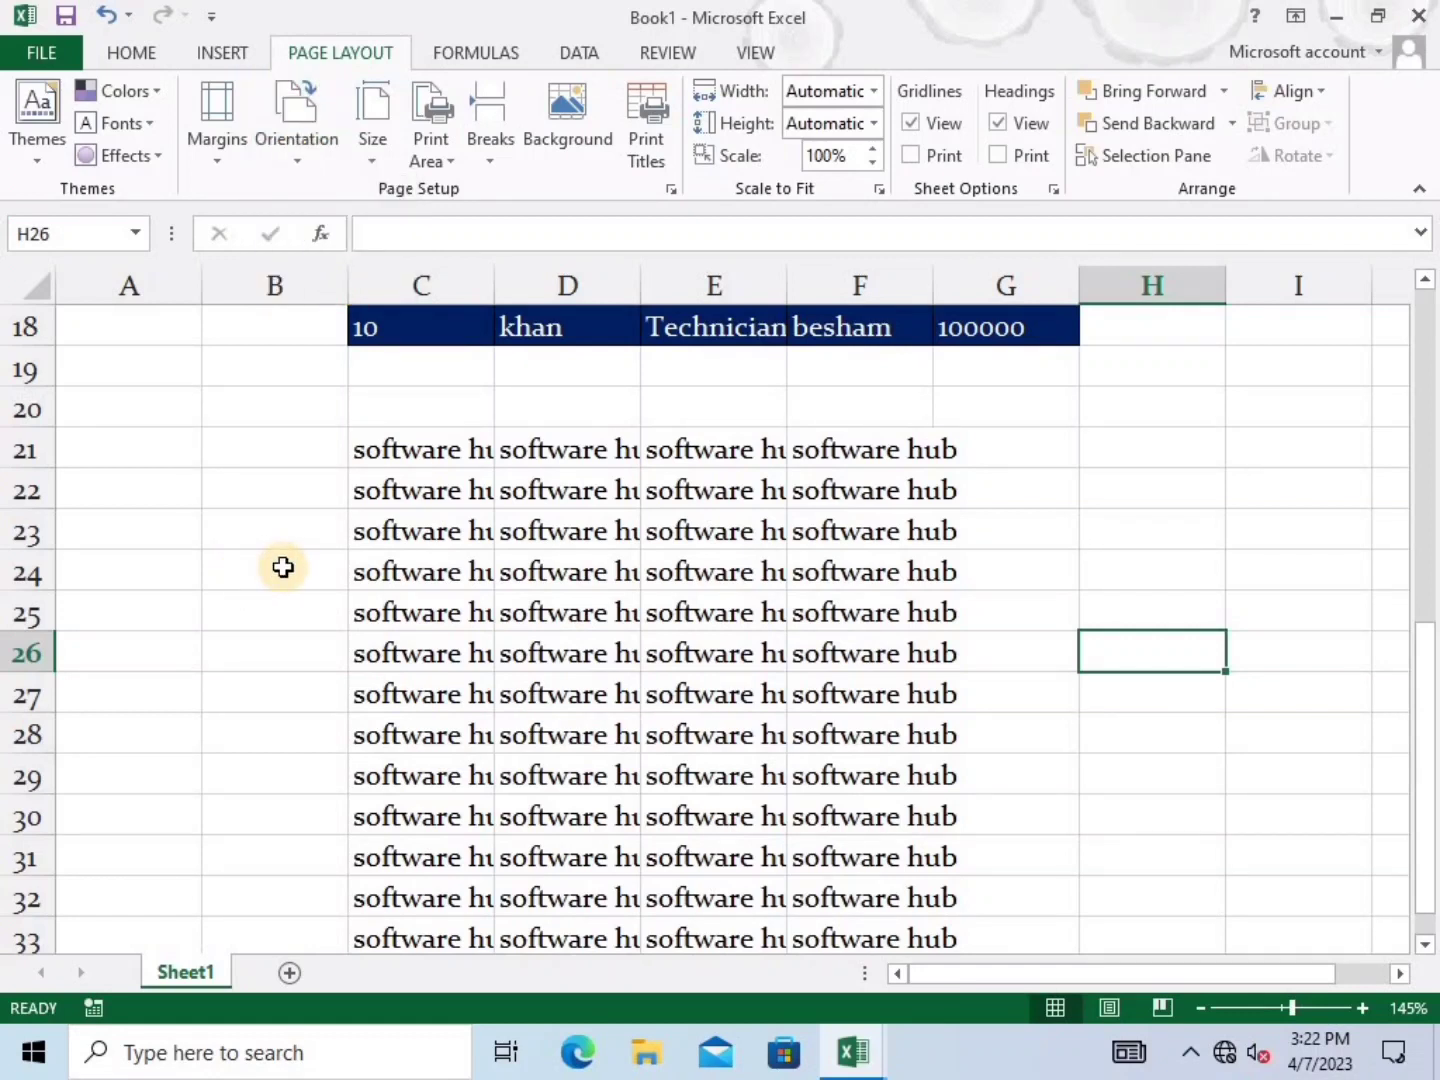
click(292, 149)
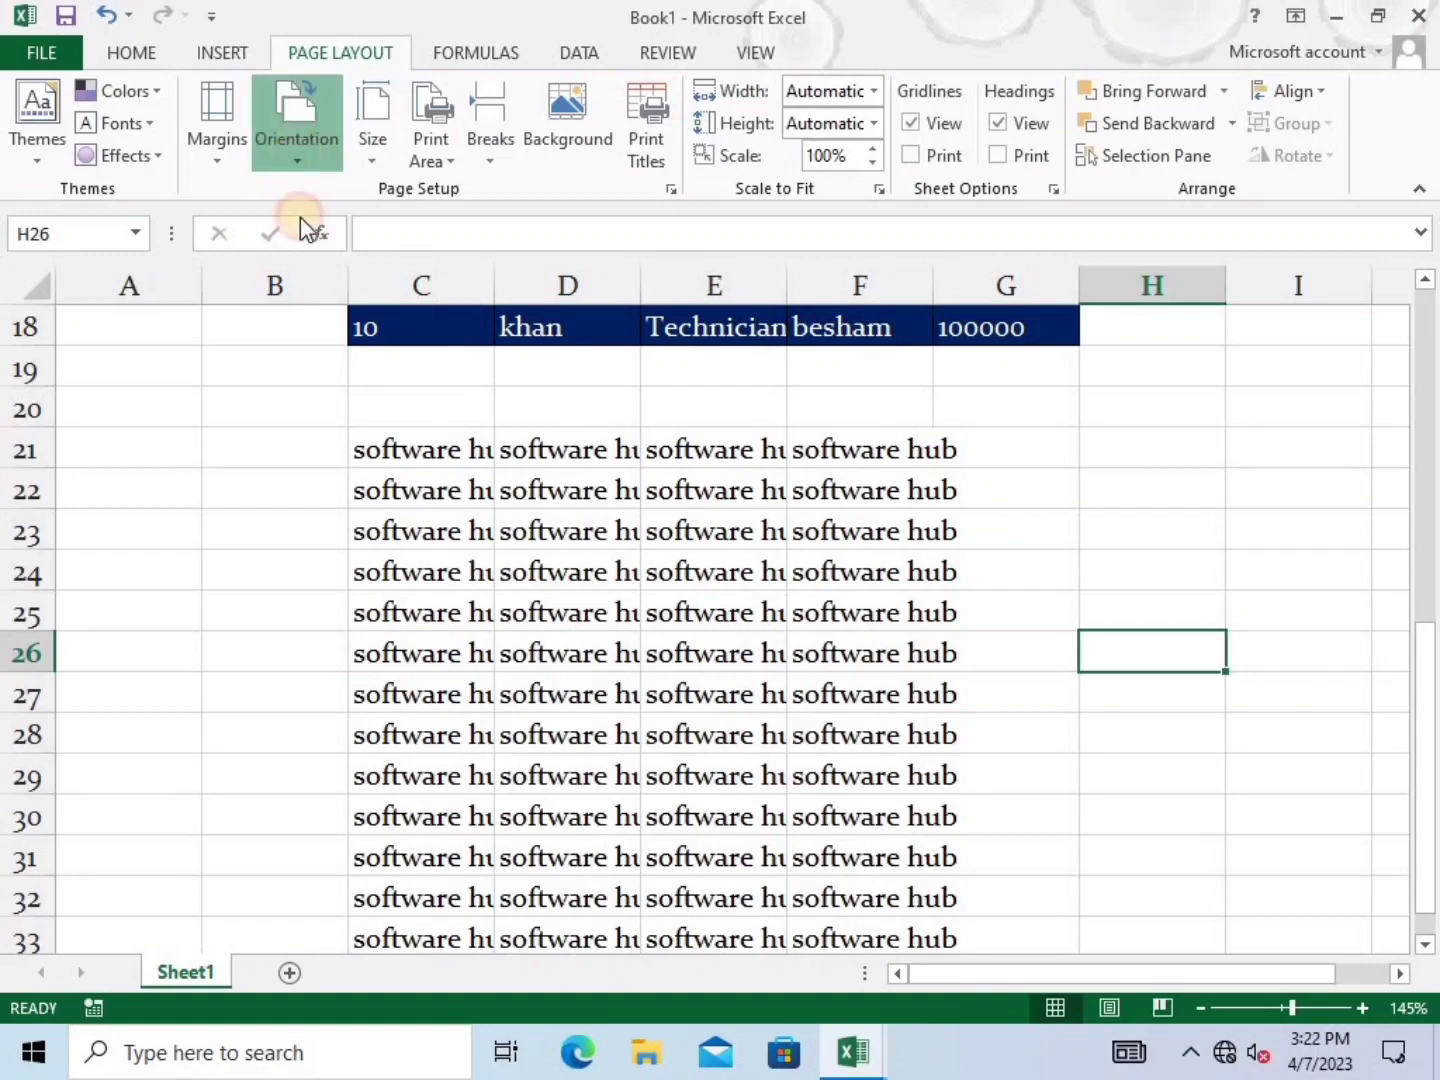
click(366, 641)
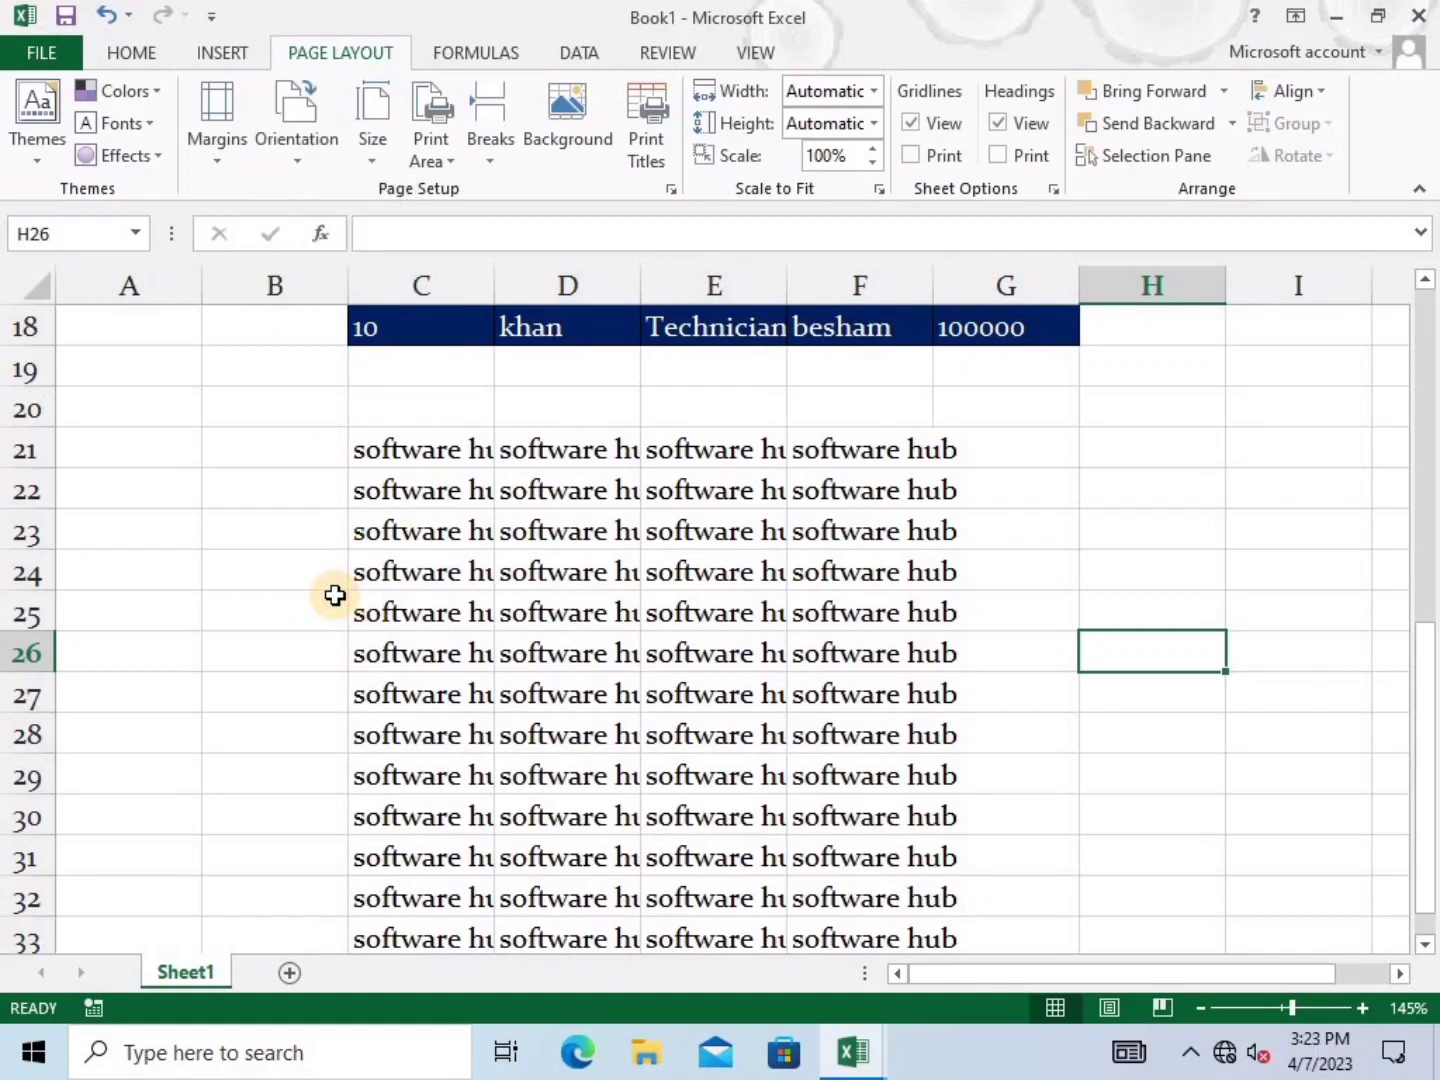
key(ctrl+p)
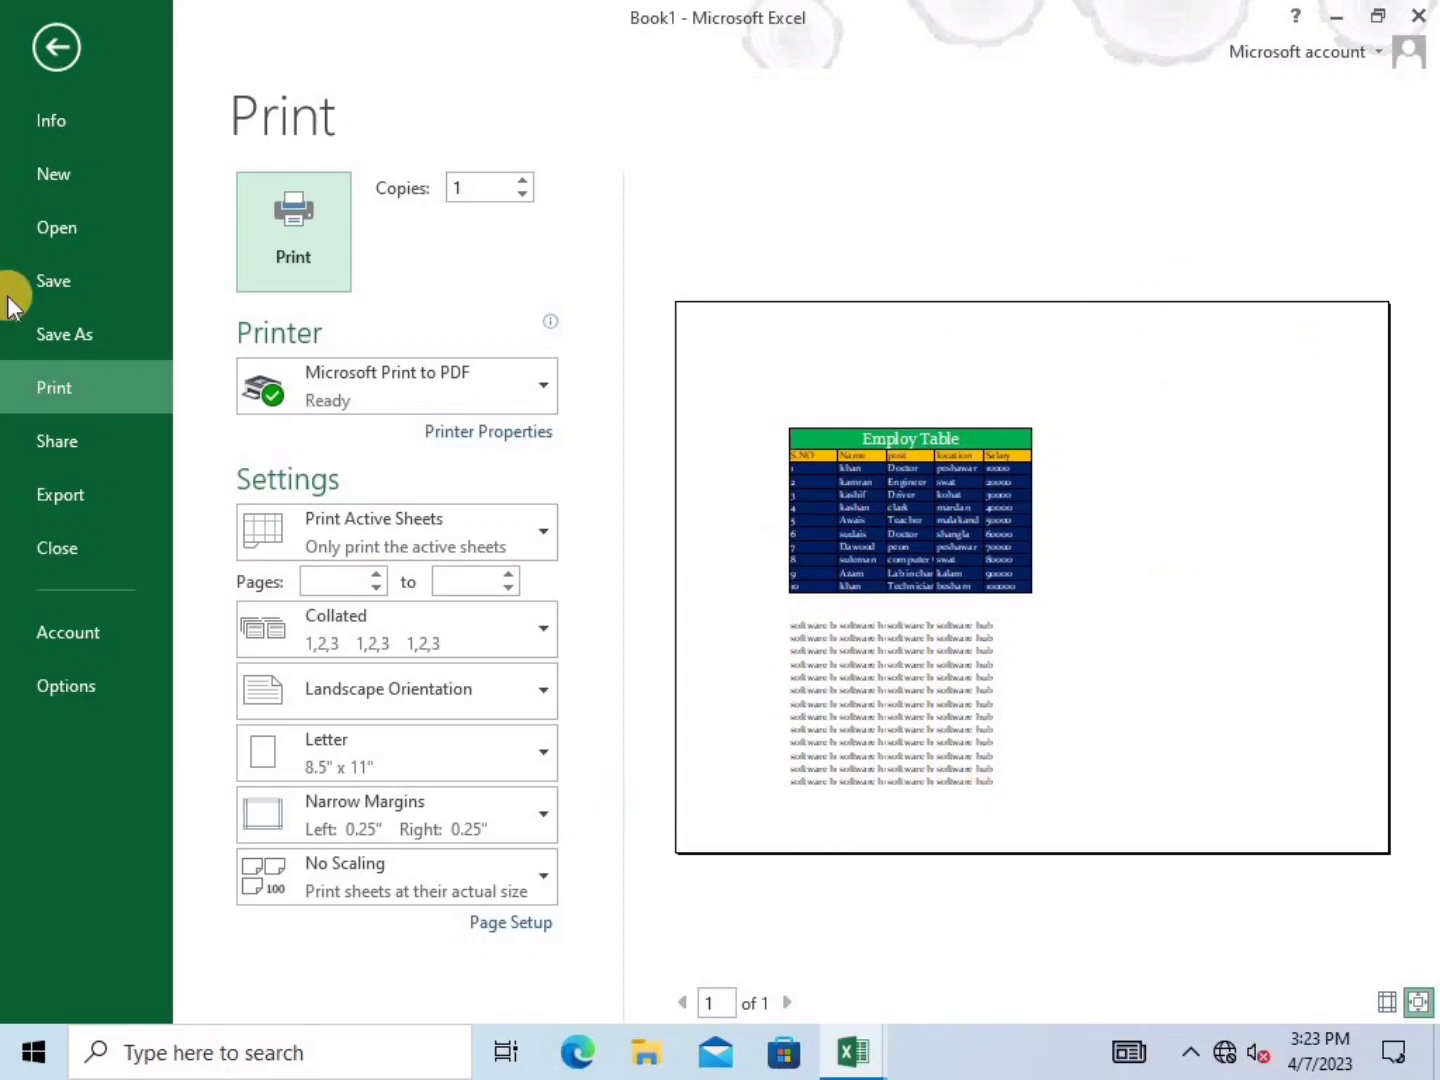
Set the paper size to A5 and preview the Employ Table on it
click(57, 44)
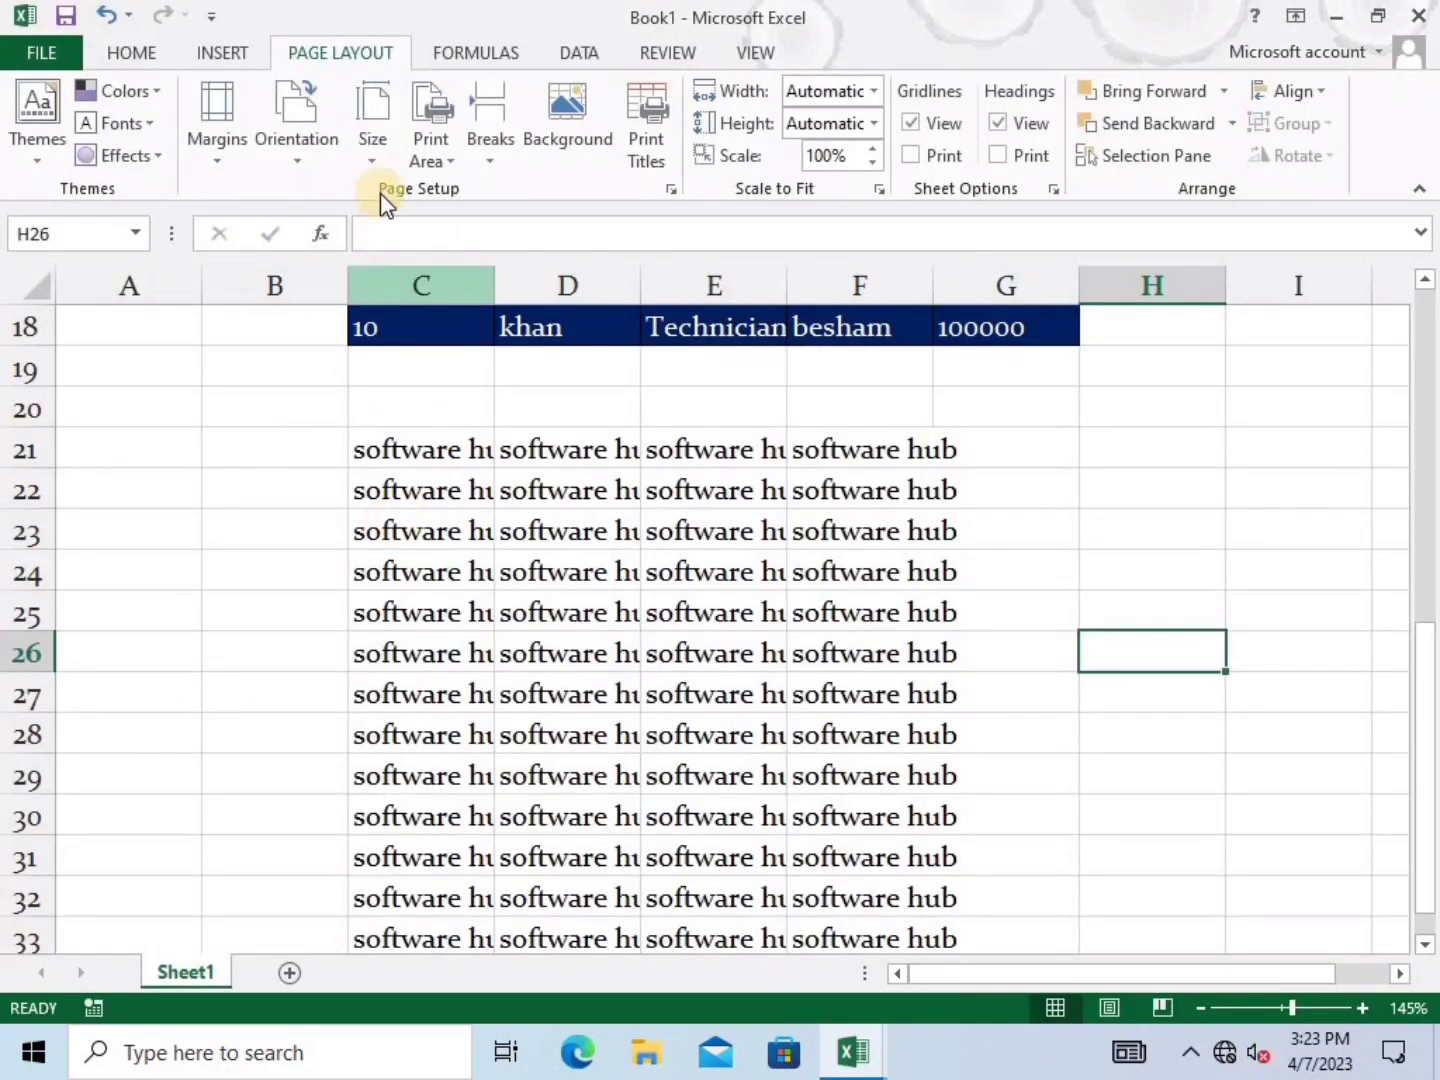
click(370, 157)
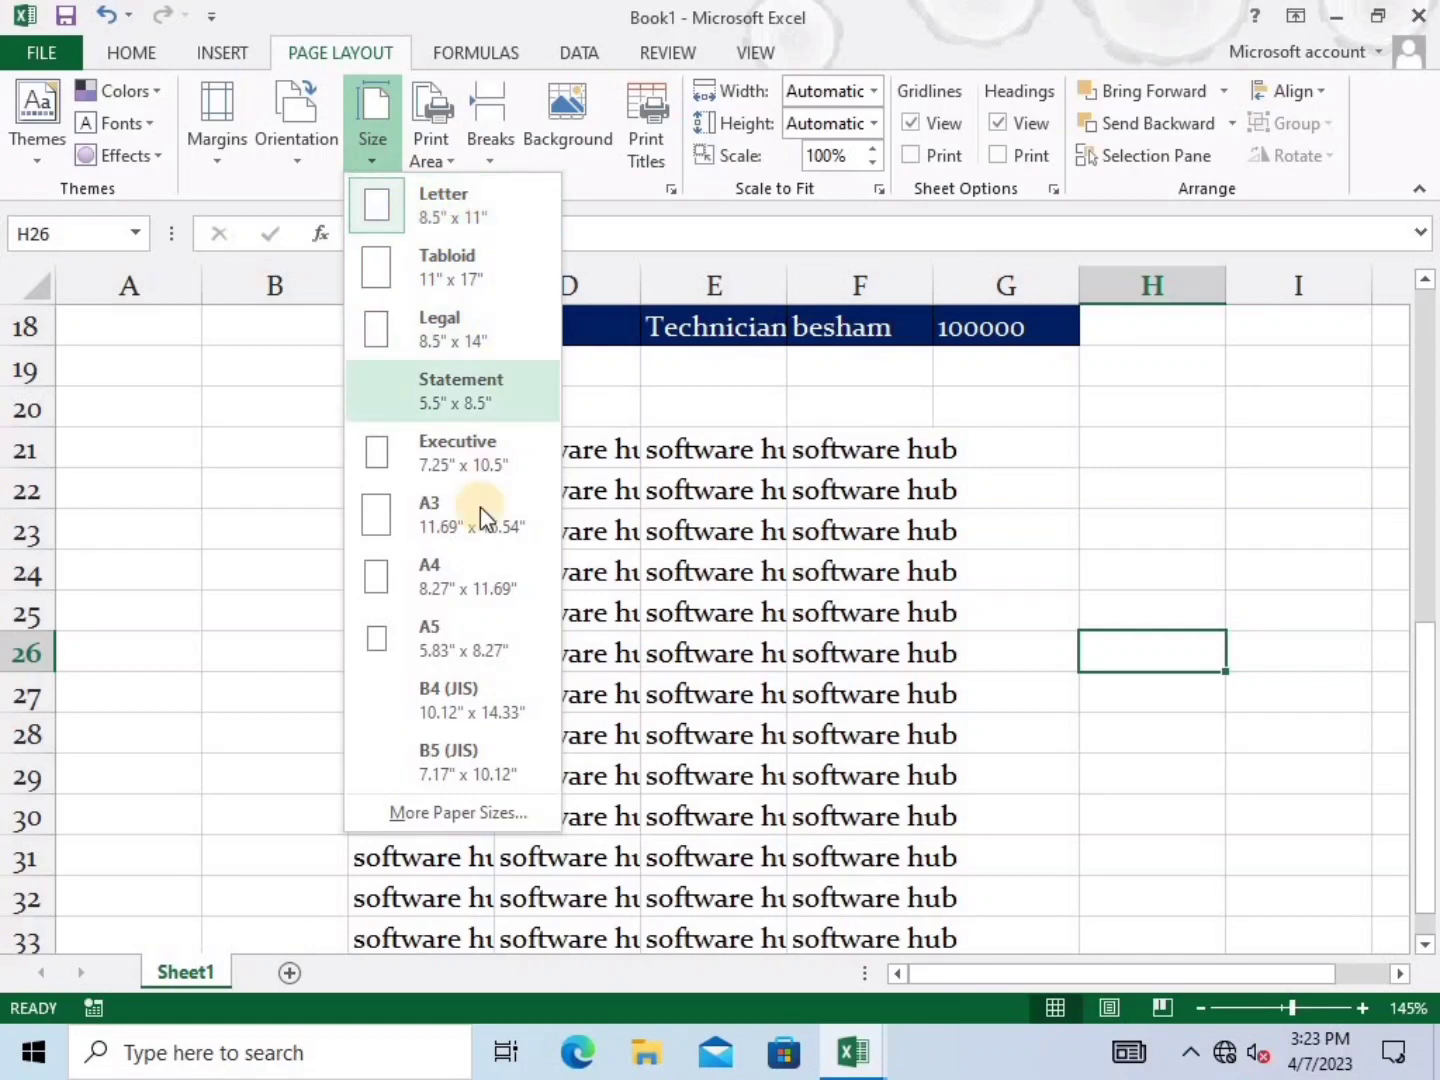
click(466, 630)
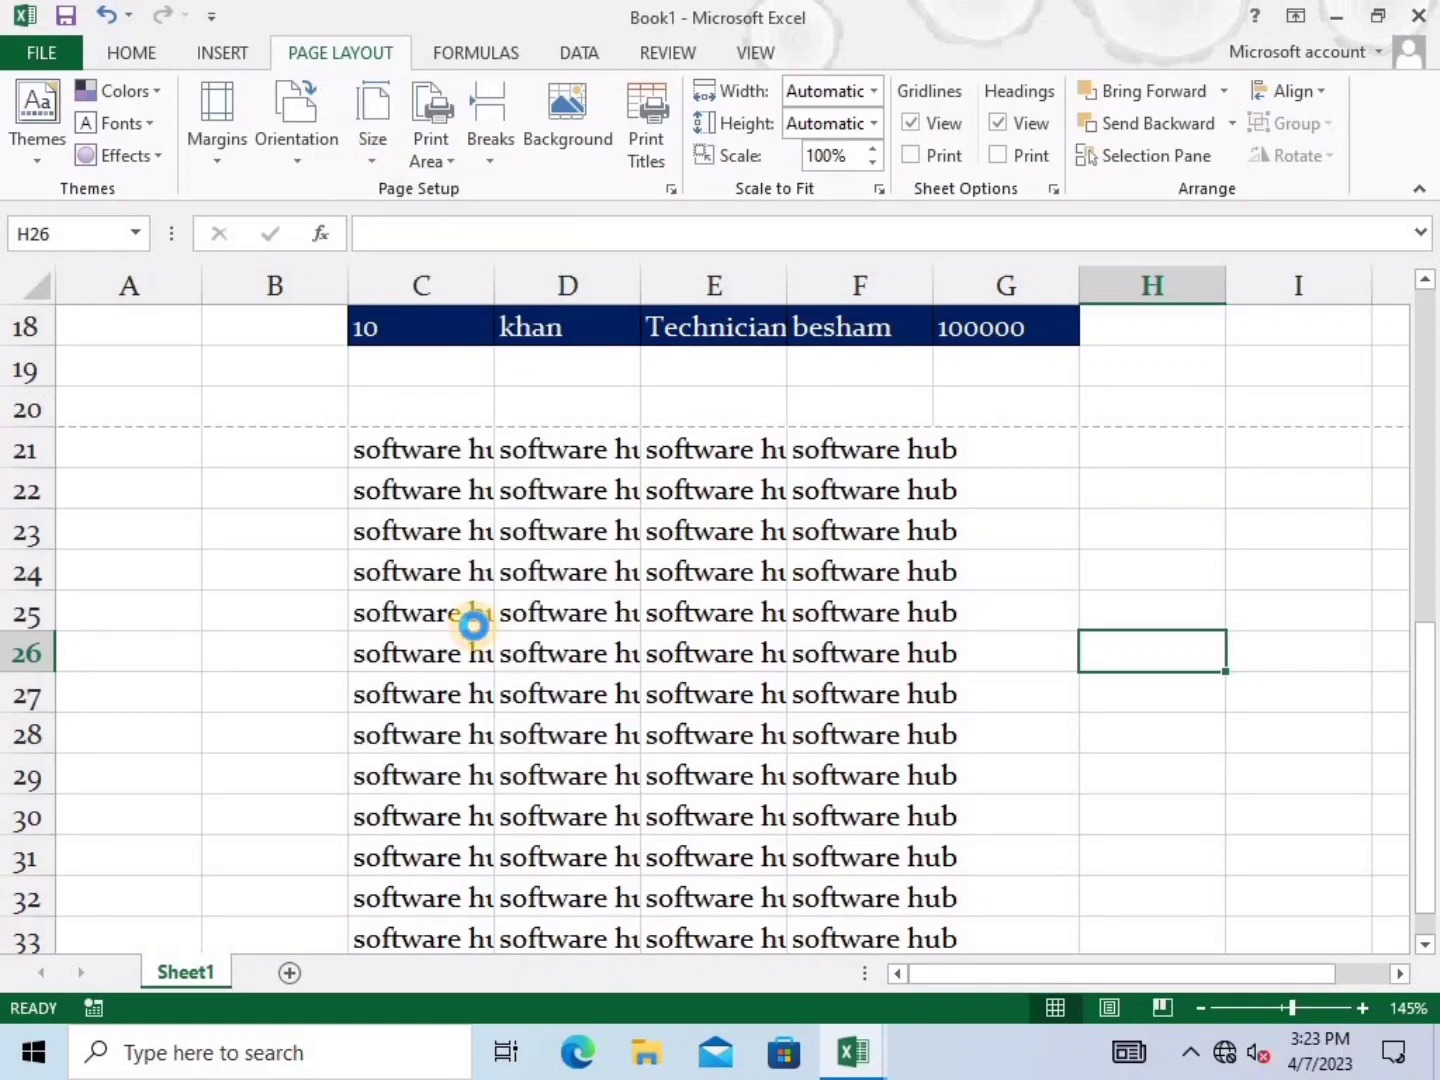
key(ctrl+p)
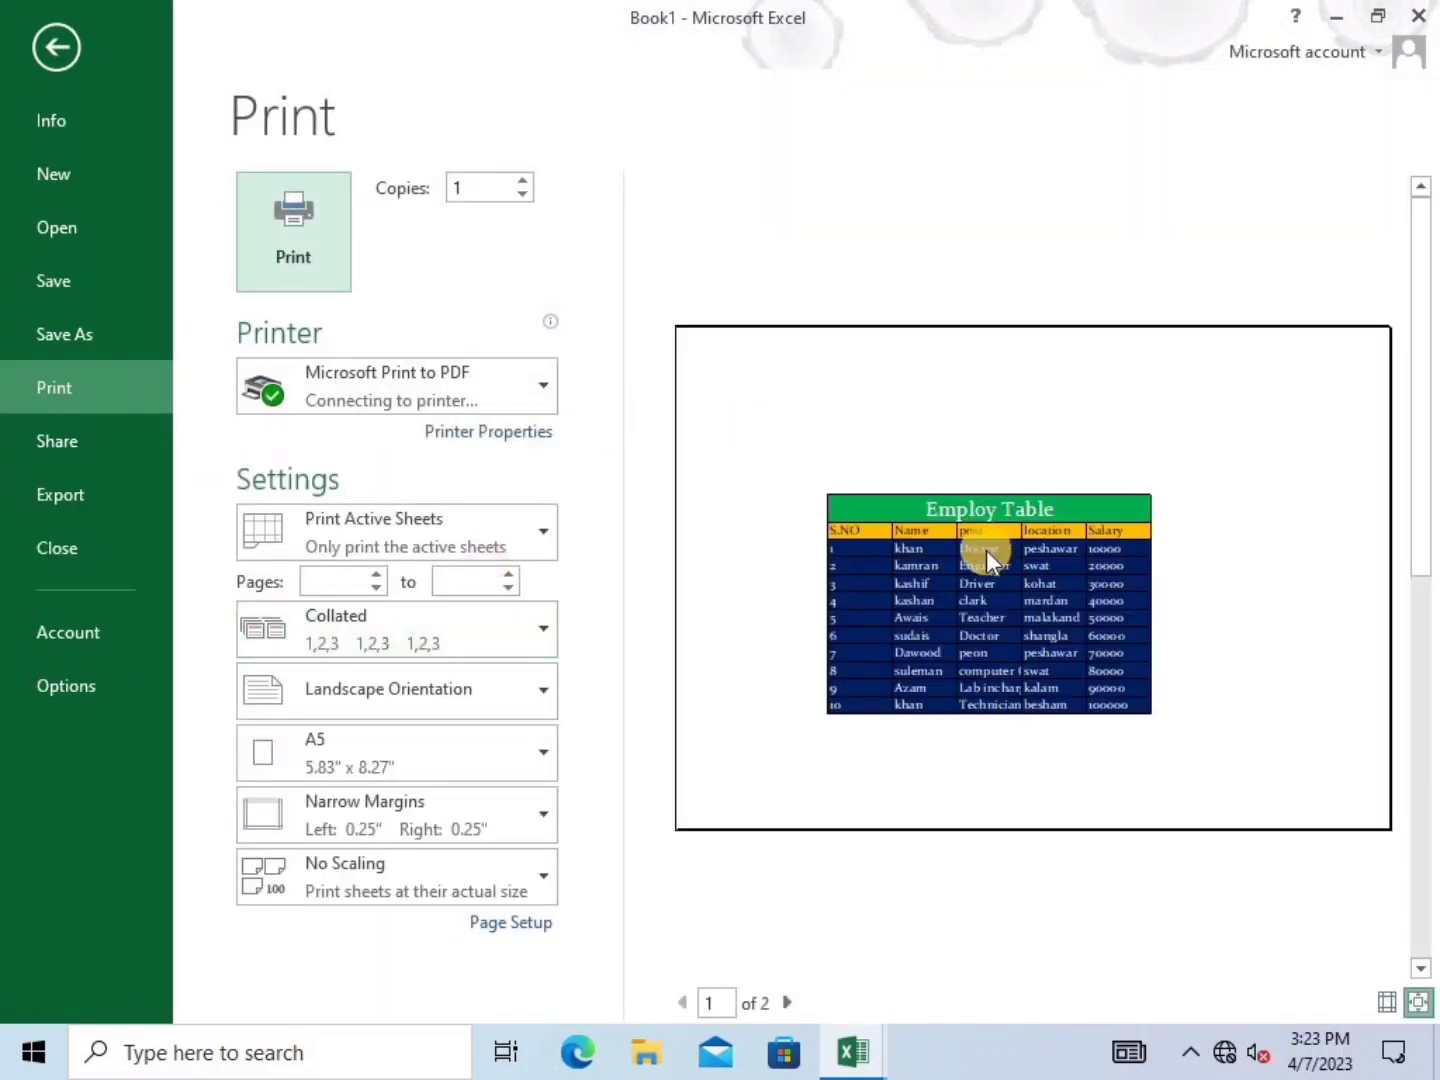
Select the table's header and first data row, C8:G9
click(40, 46)
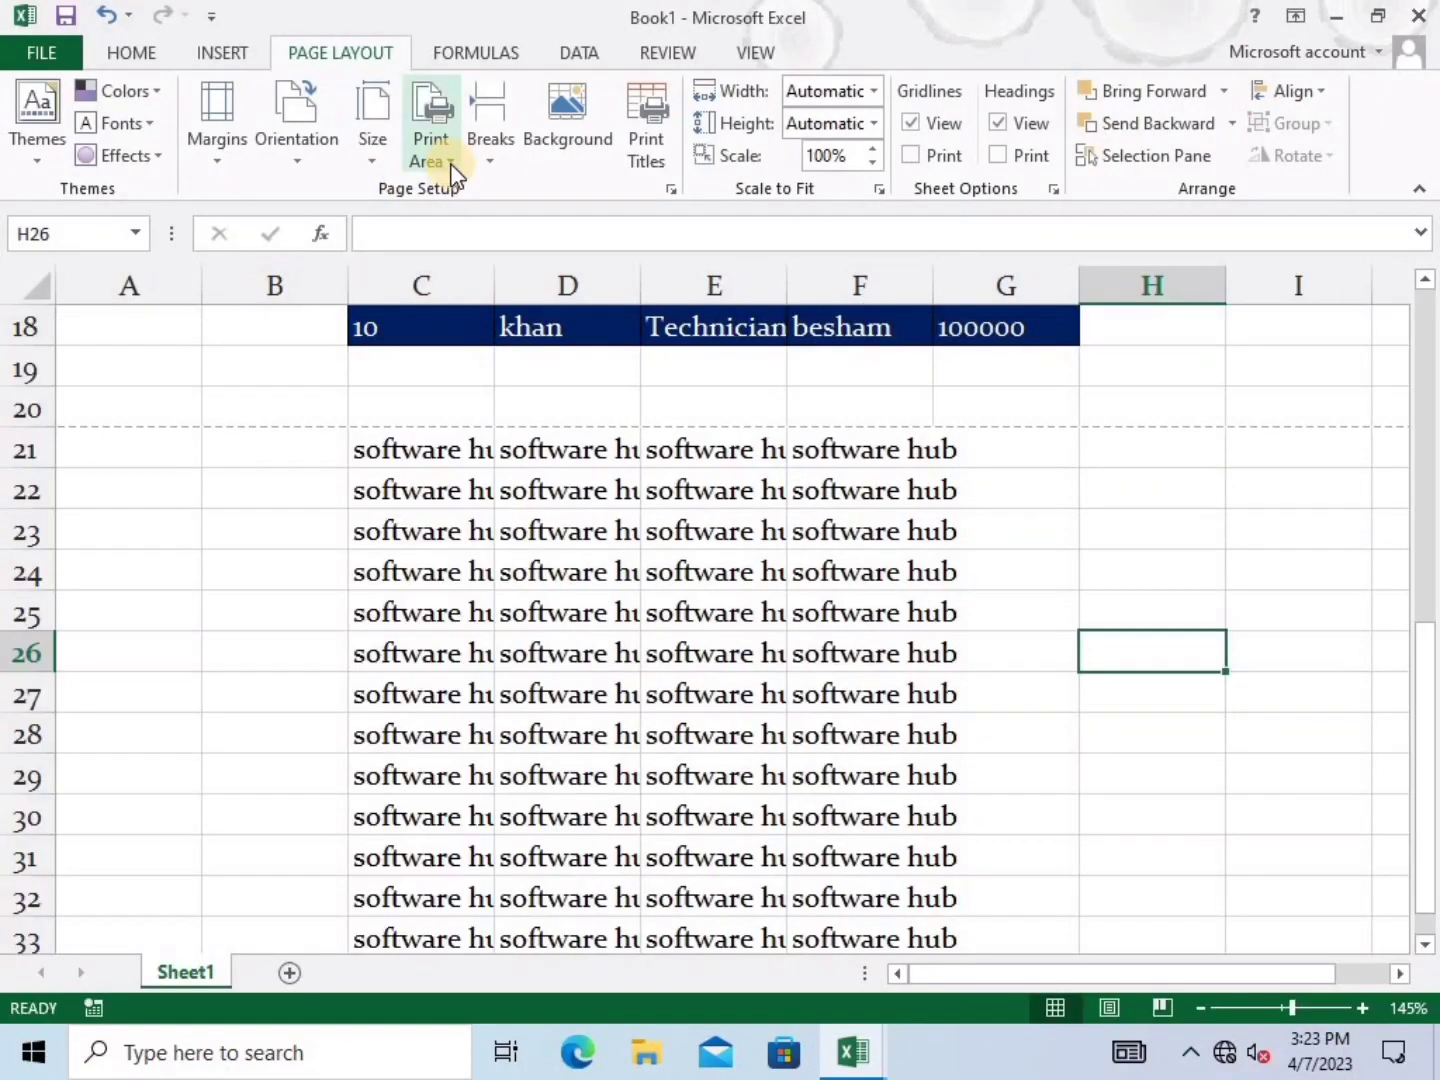
scroll(800, 535, up, 6)
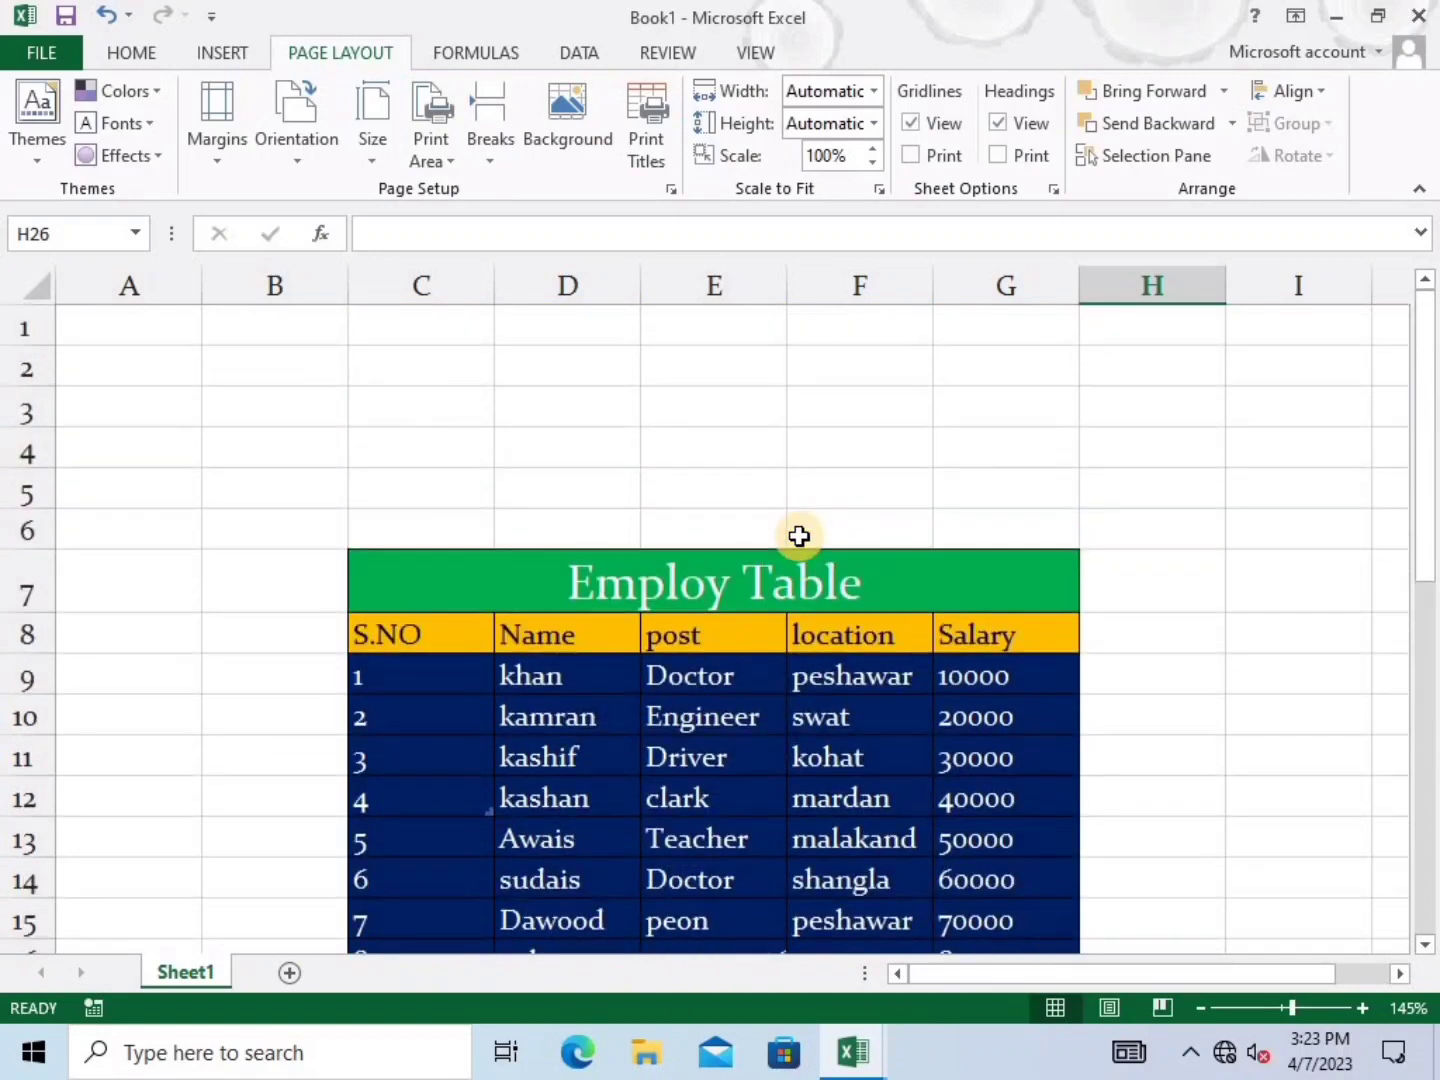
scroll(800, 535, down, 1)
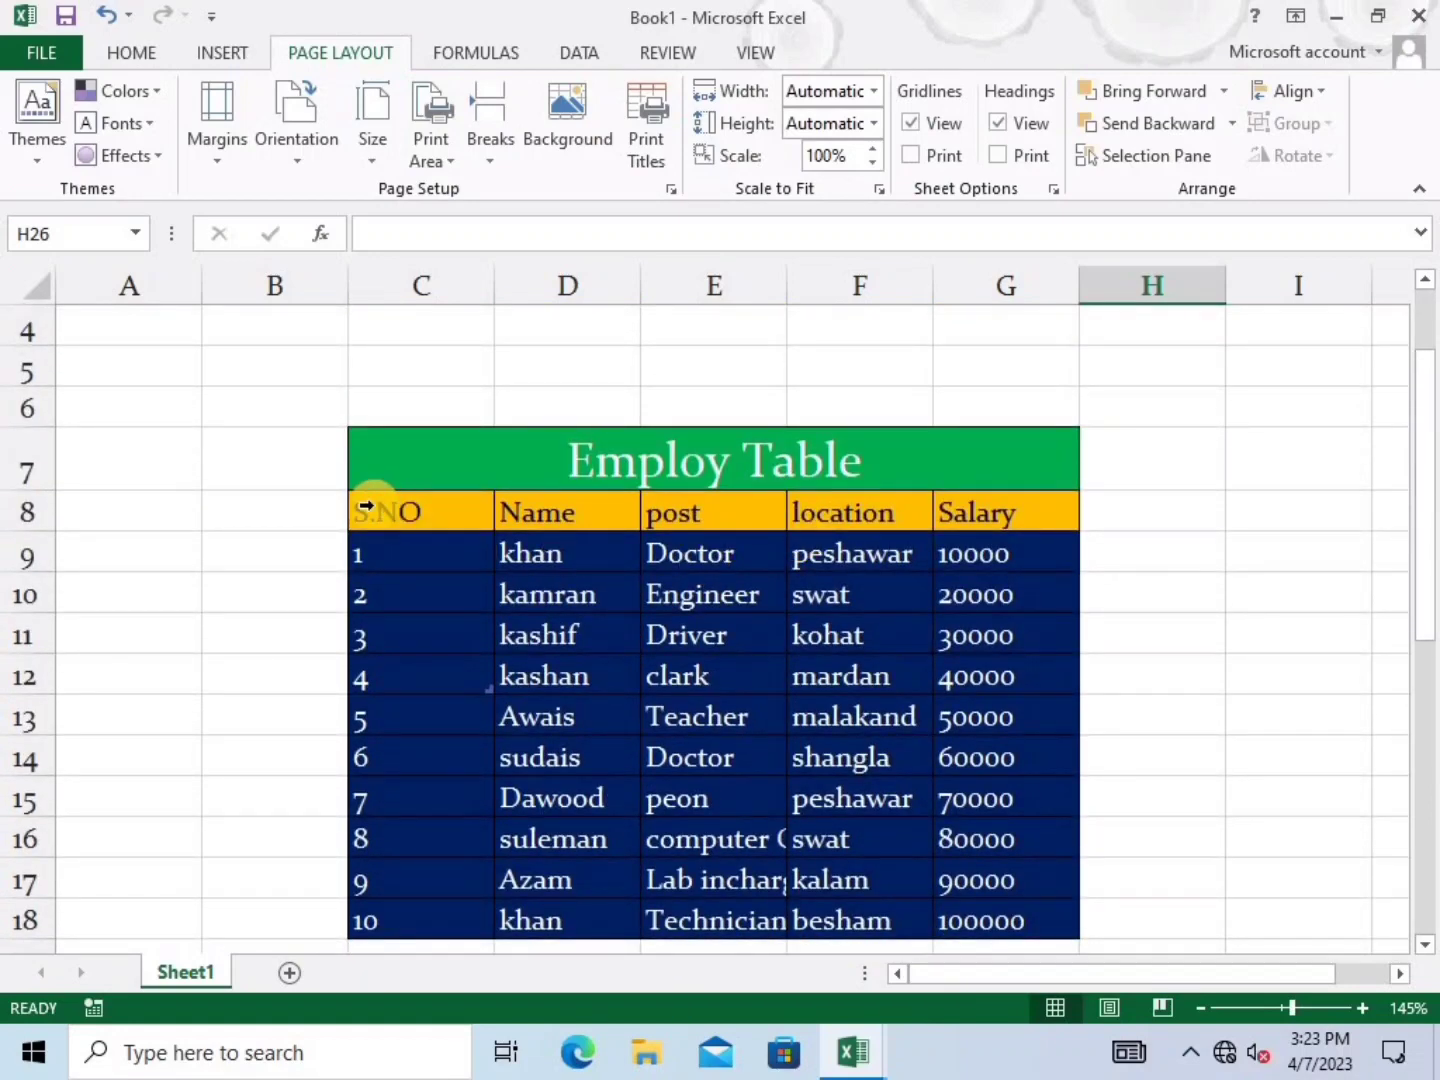
drag(375, 509, 697, 564)
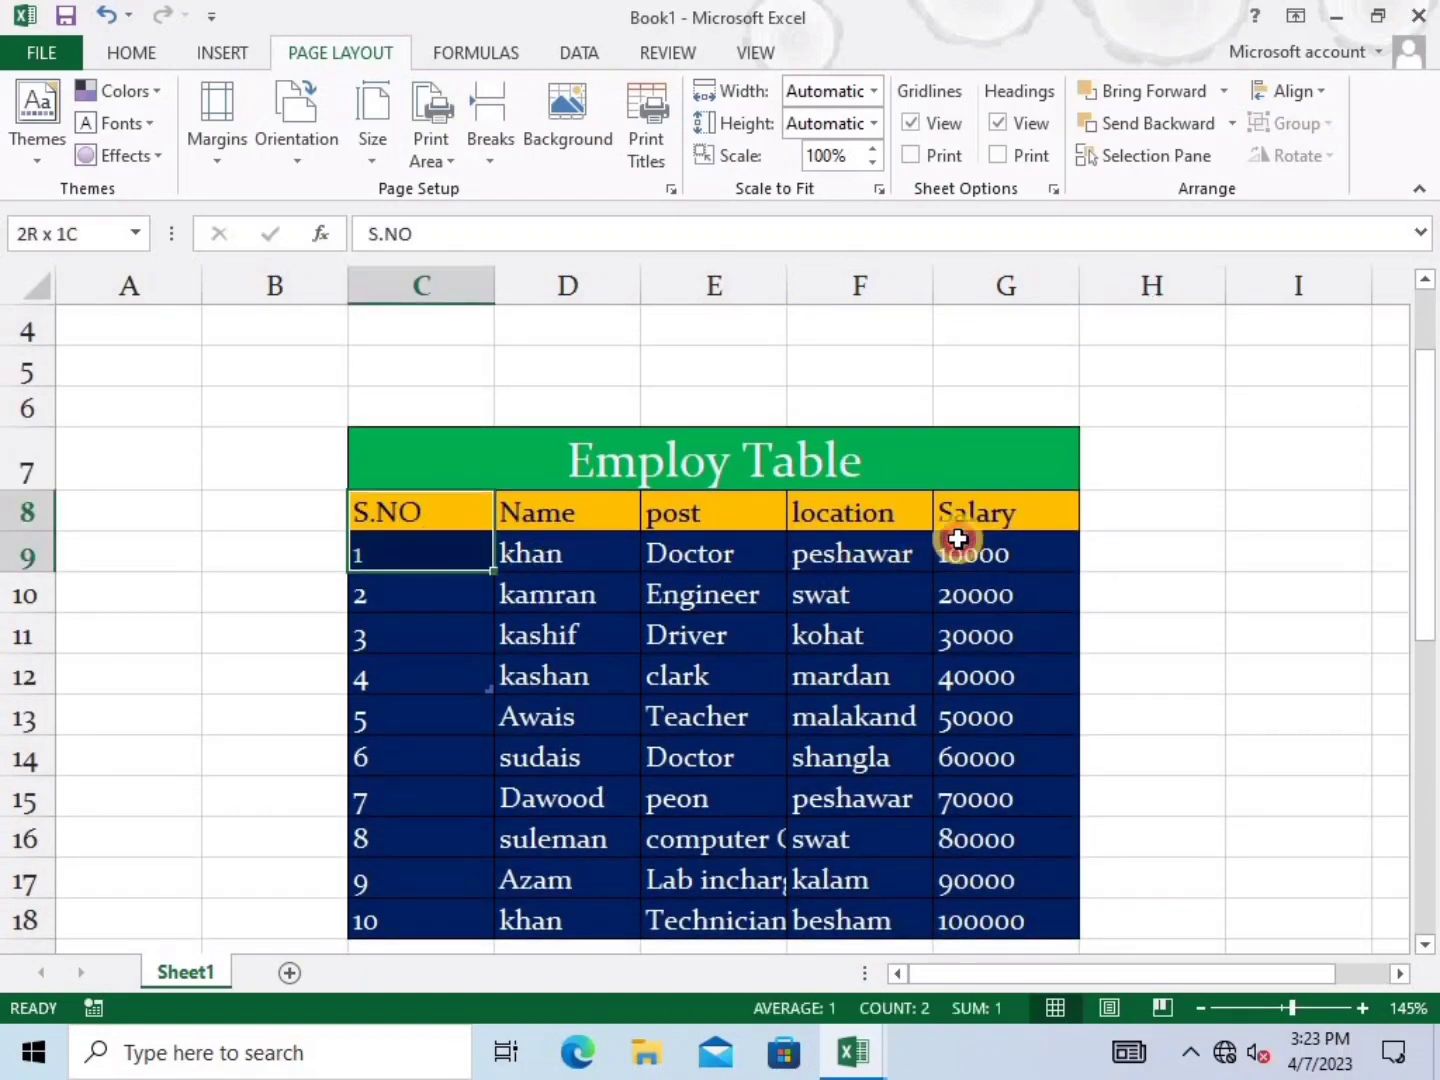
click(1215, 522)
drag(975, 554, 418, 516)
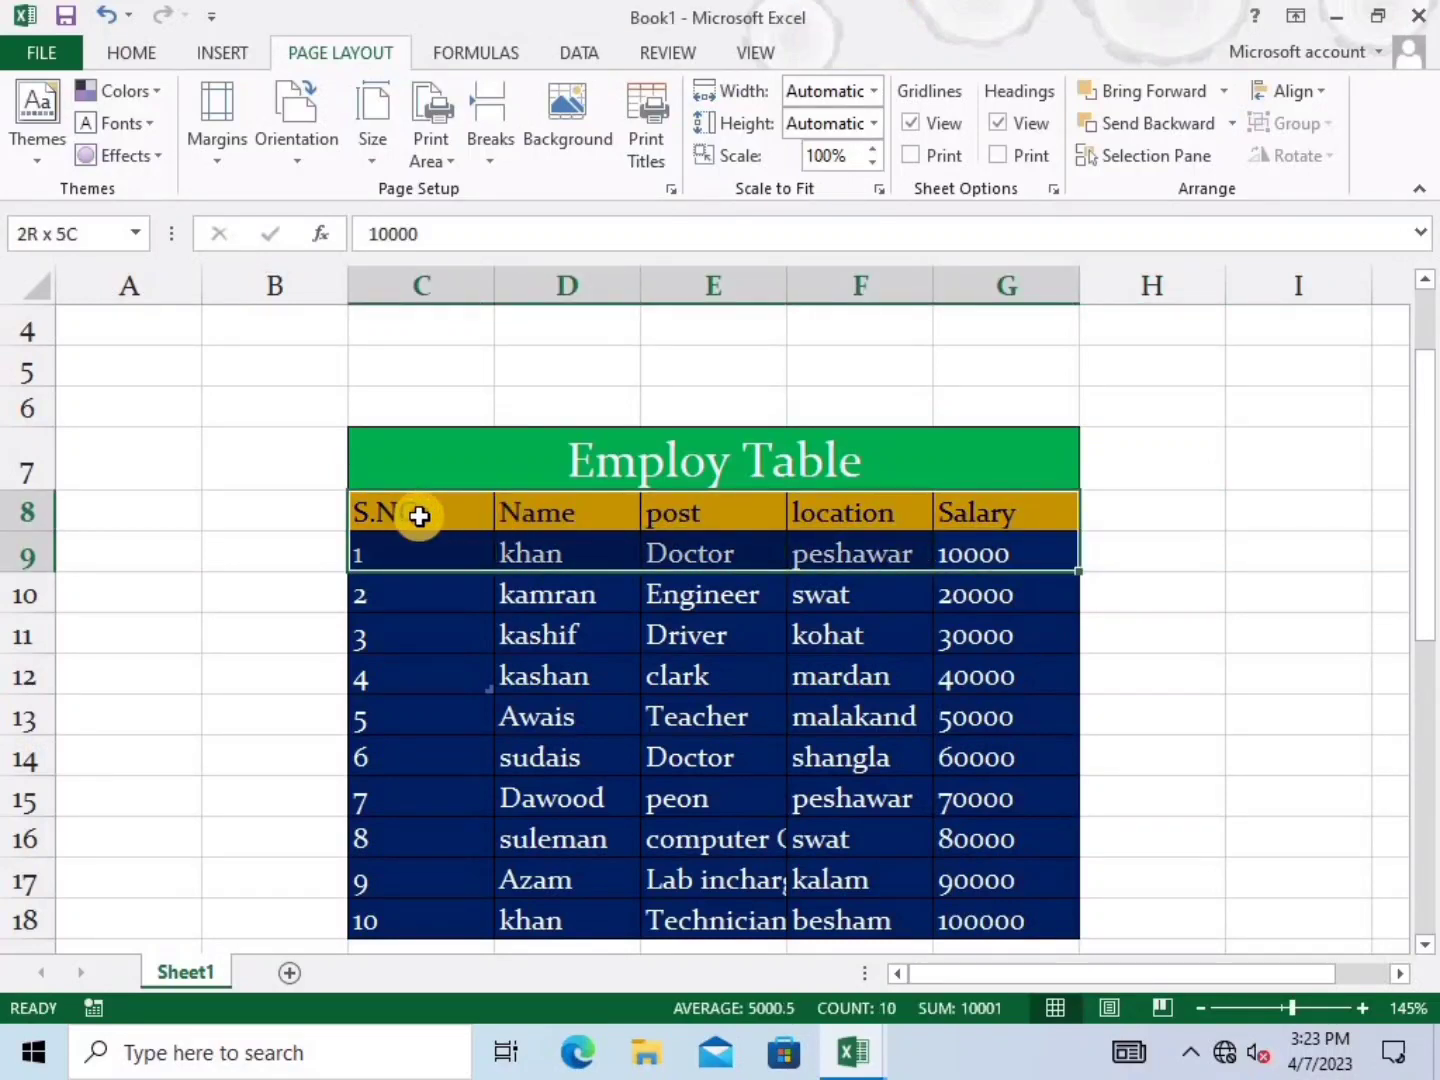
Make C8:G9 the print area and preview it
click(448, 156)
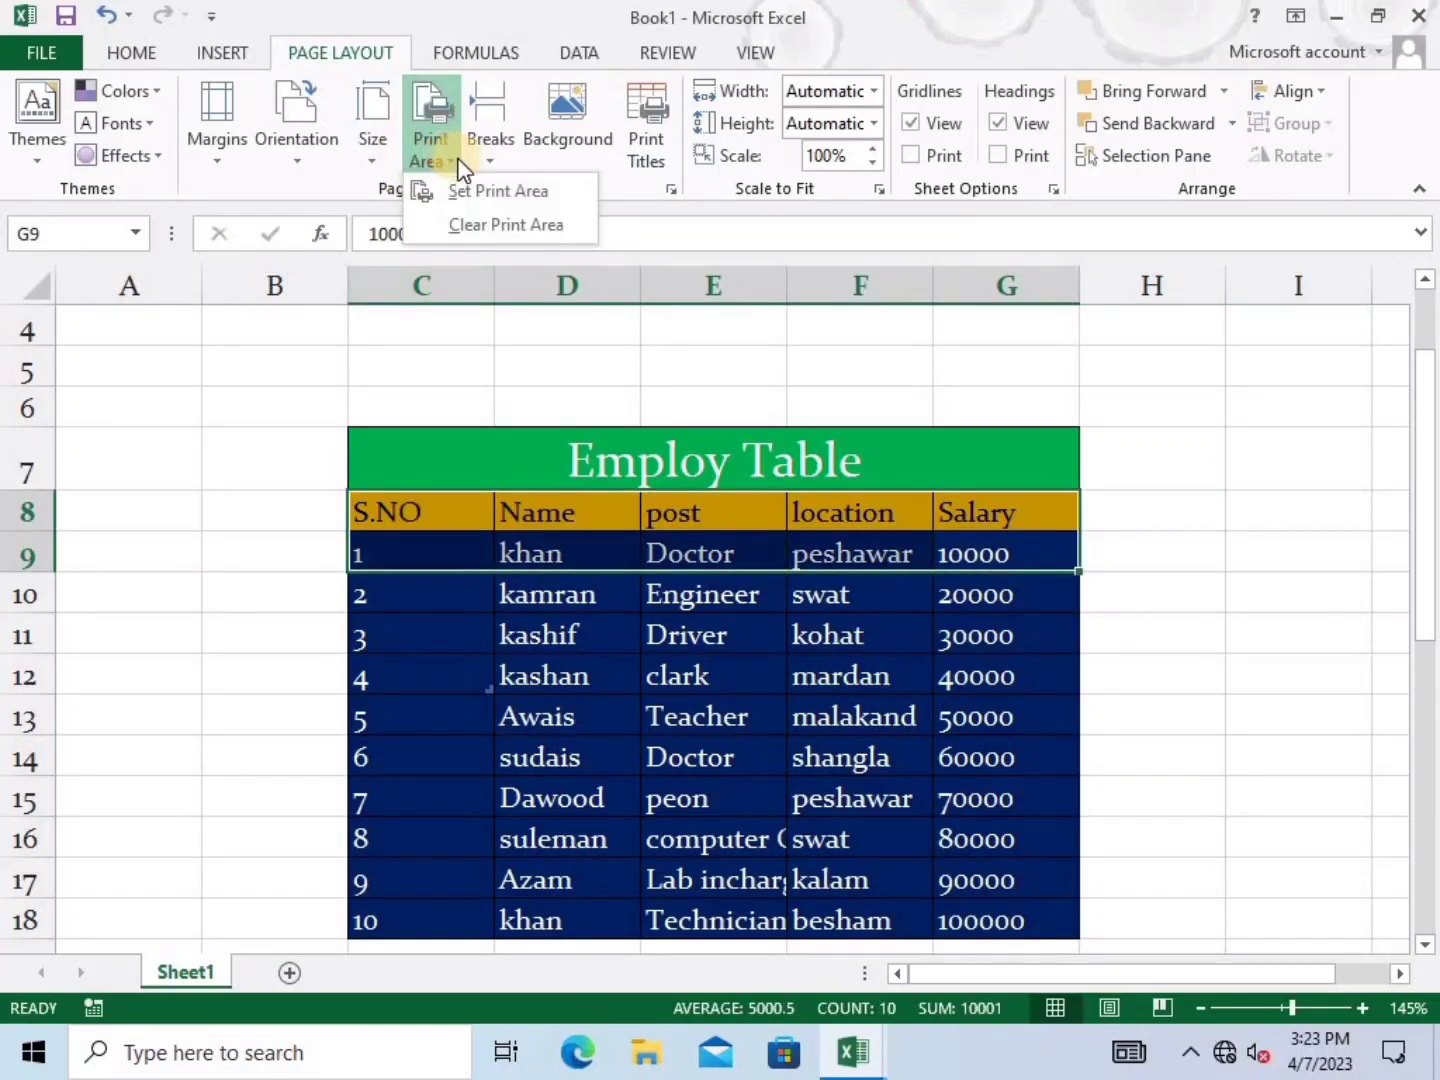
click(539, 194)
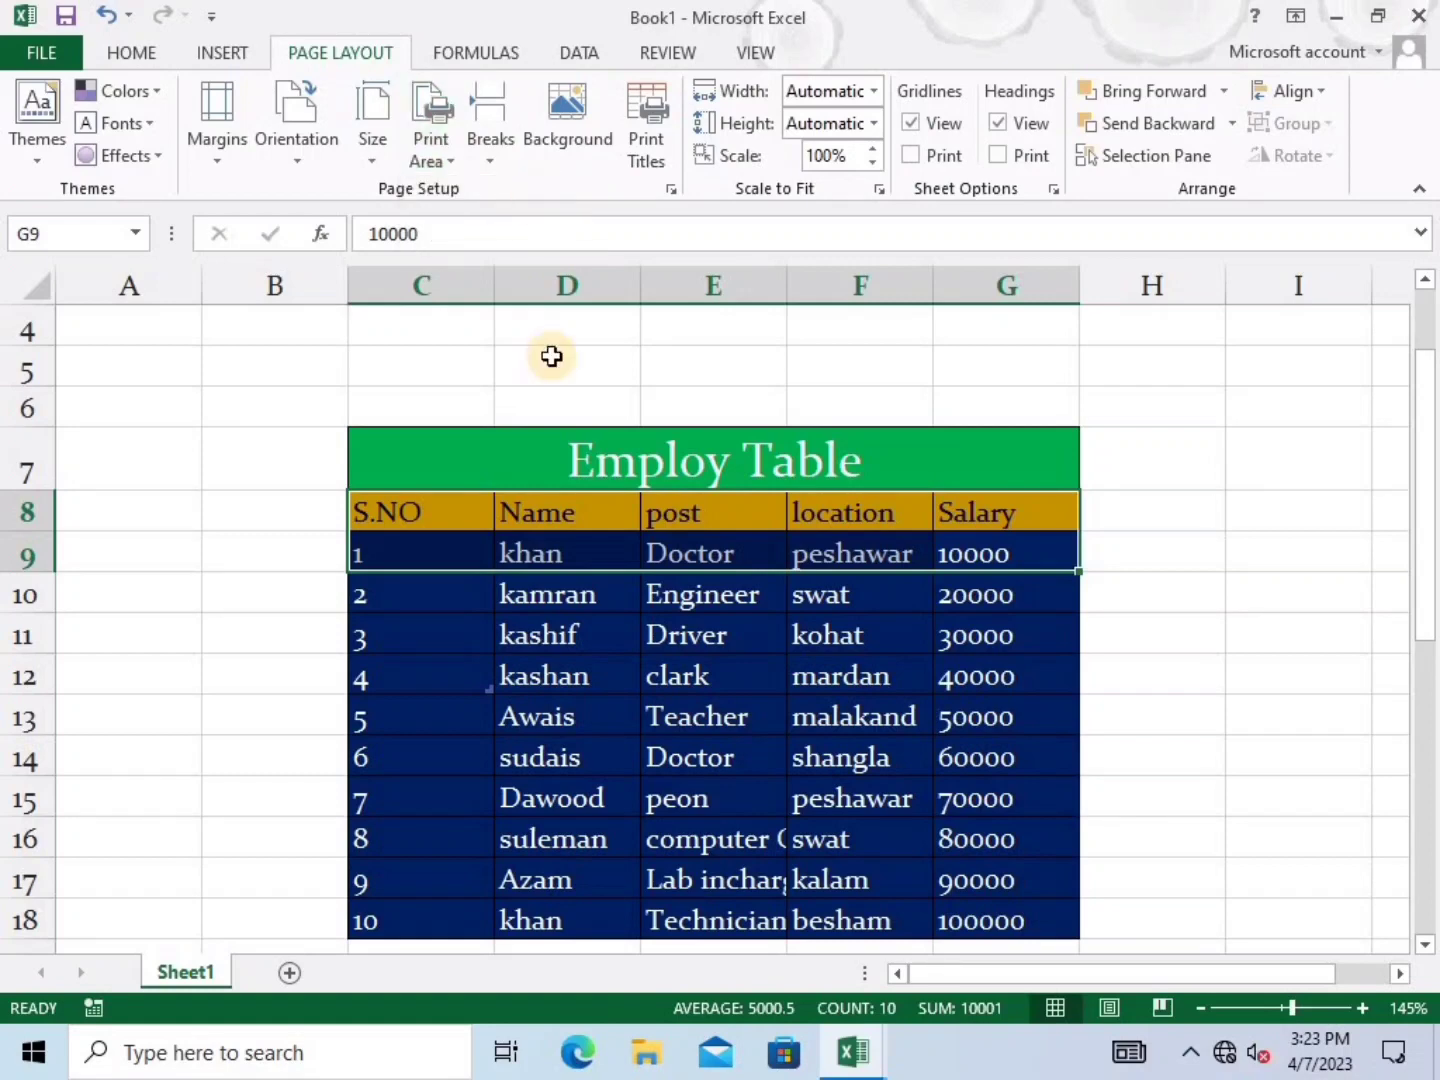
click(394, 374)
key(ctrl+p)
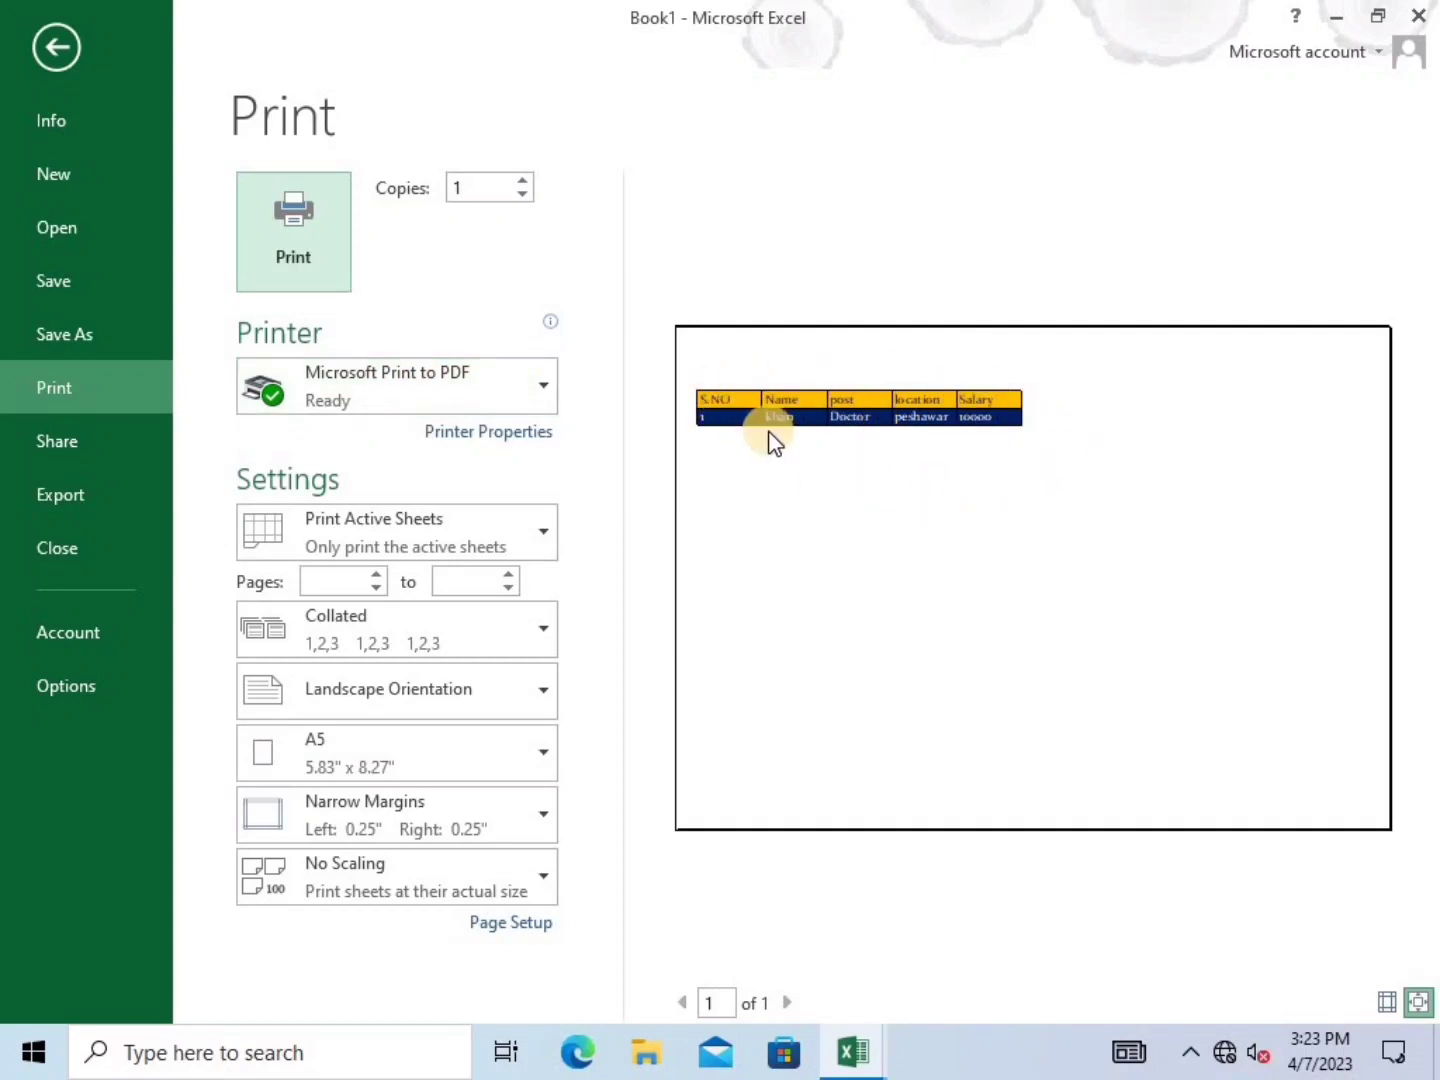
Clear the print area so the whole sheet prints again
click(61, 45)
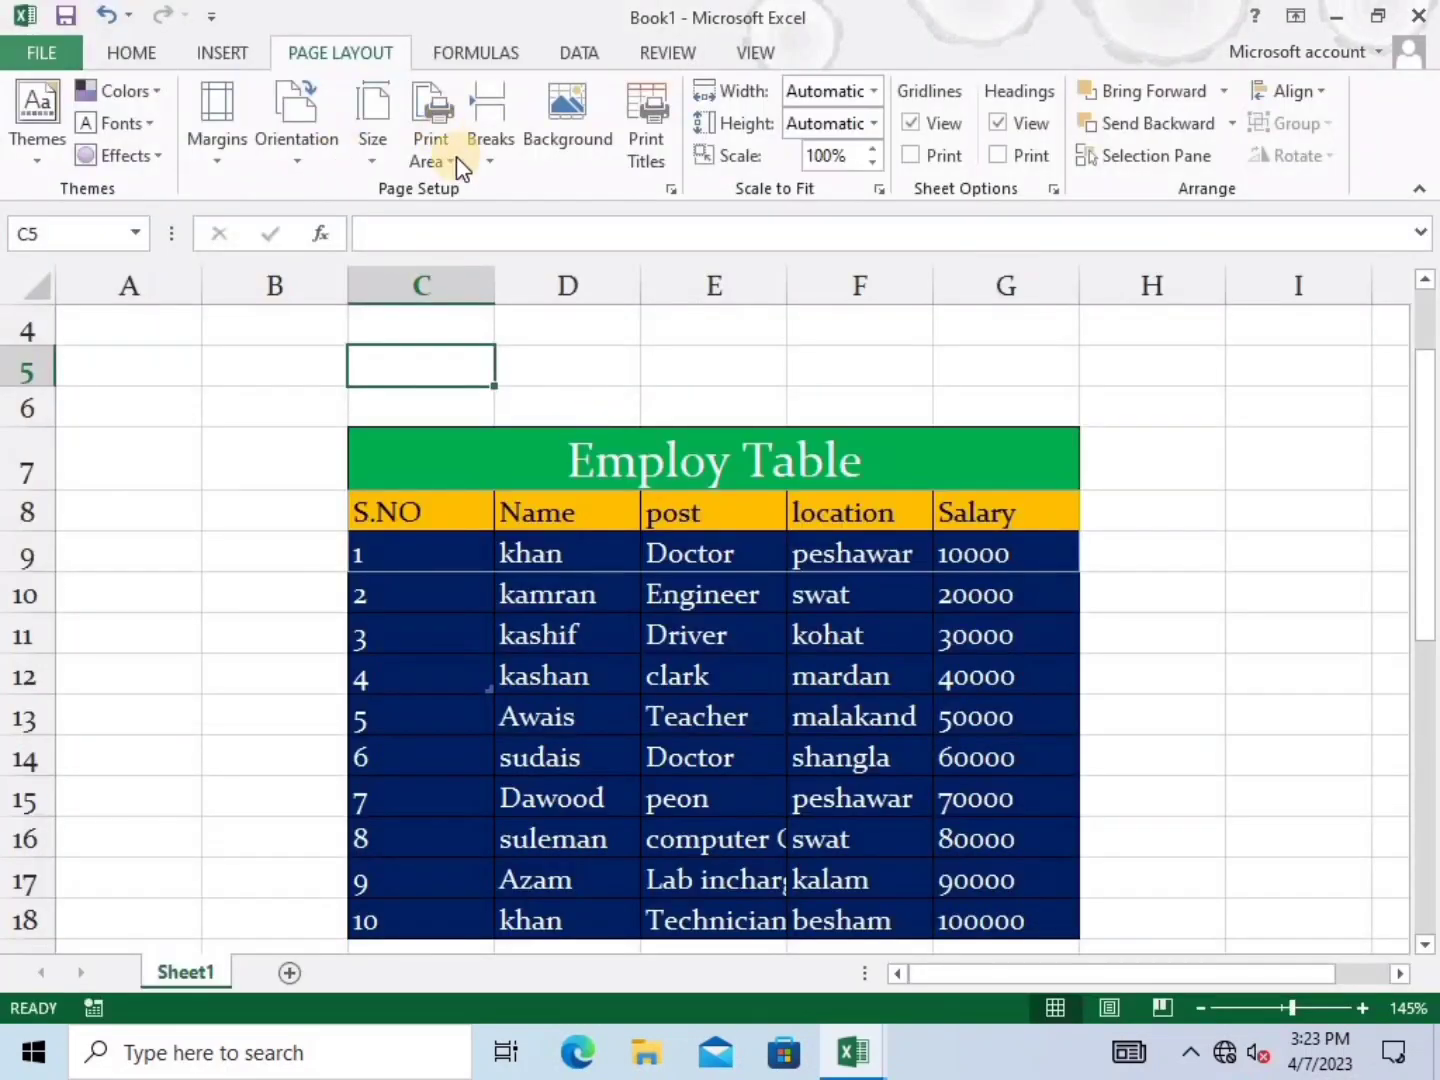
click(443, 160)
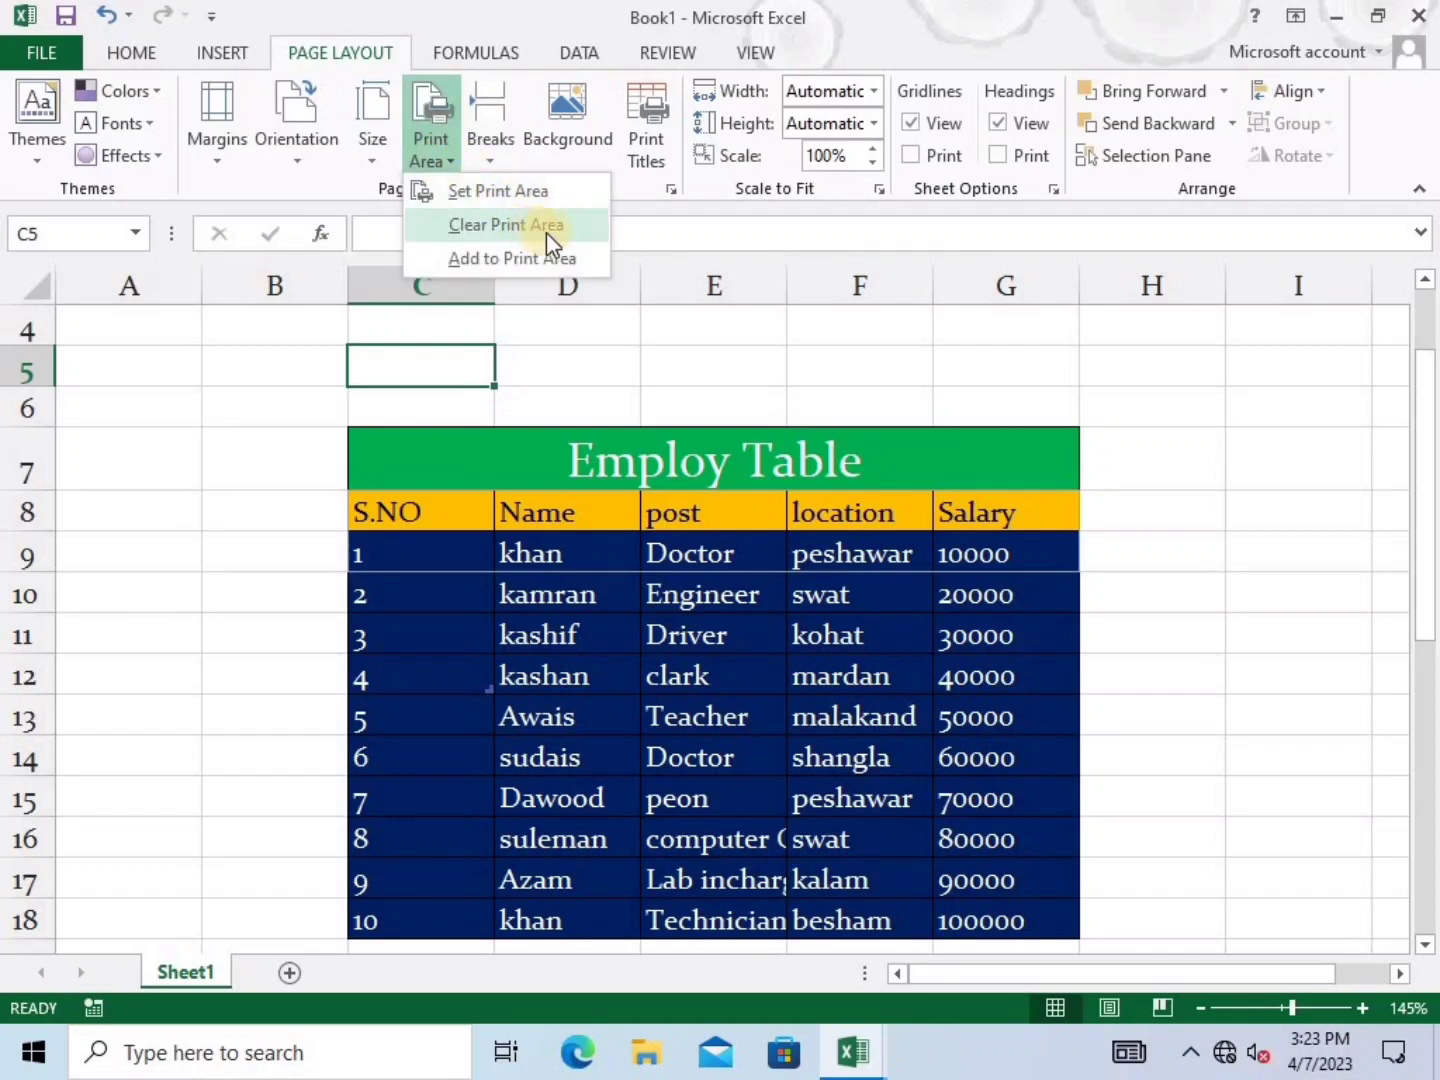
click(552, 221)
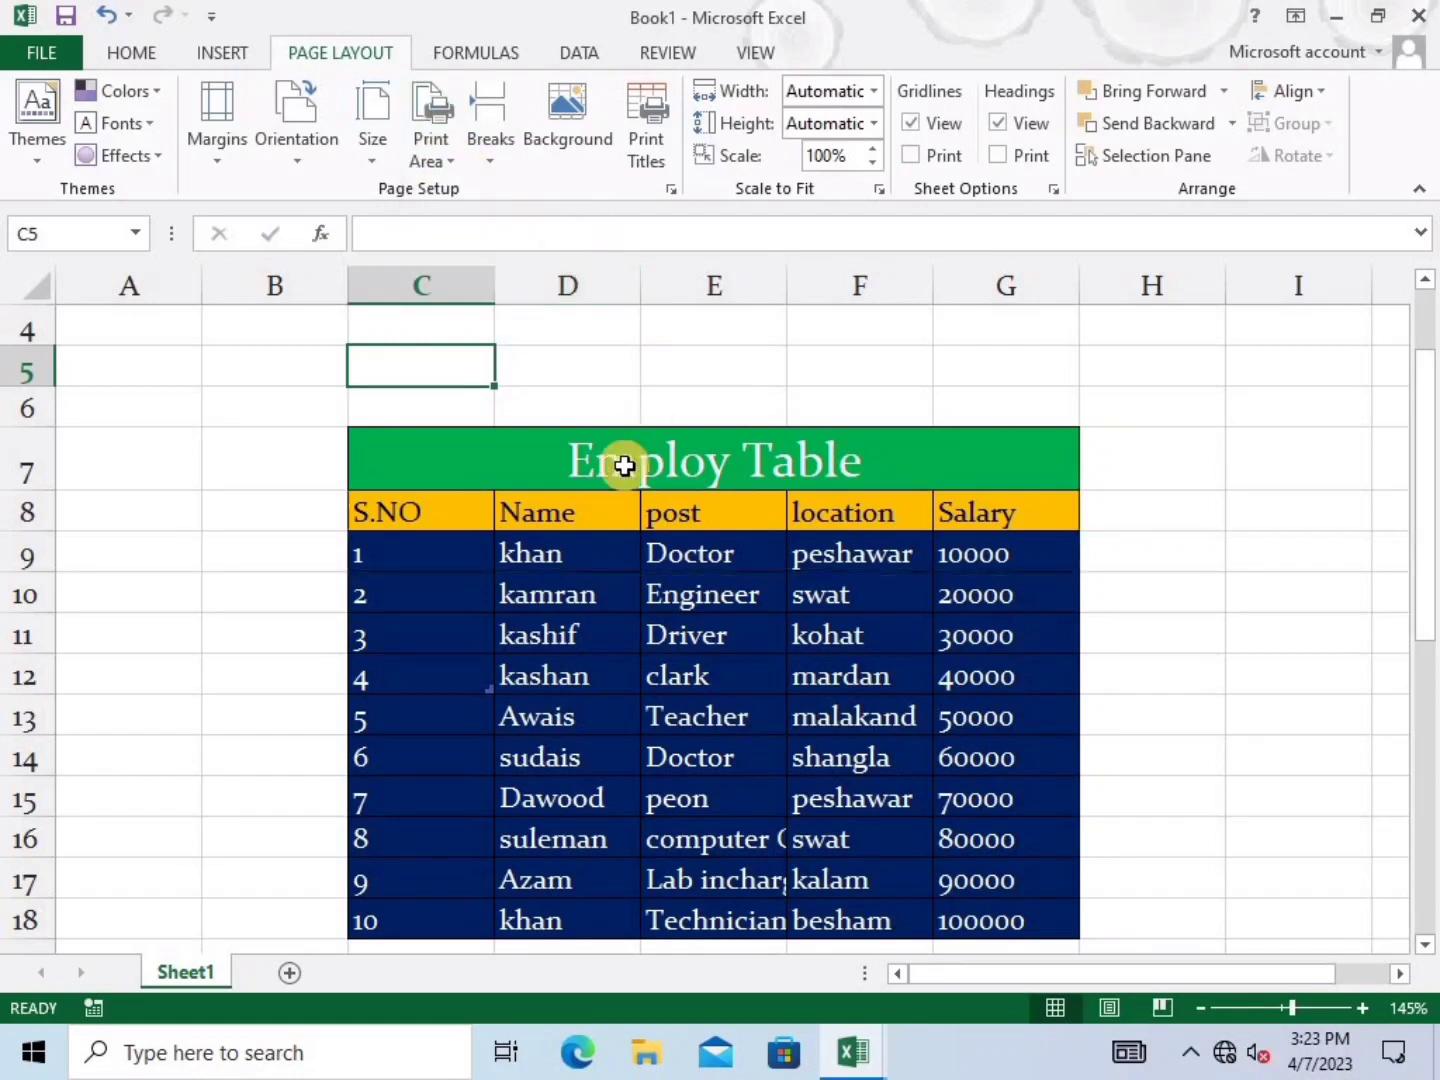
click(623, 642)
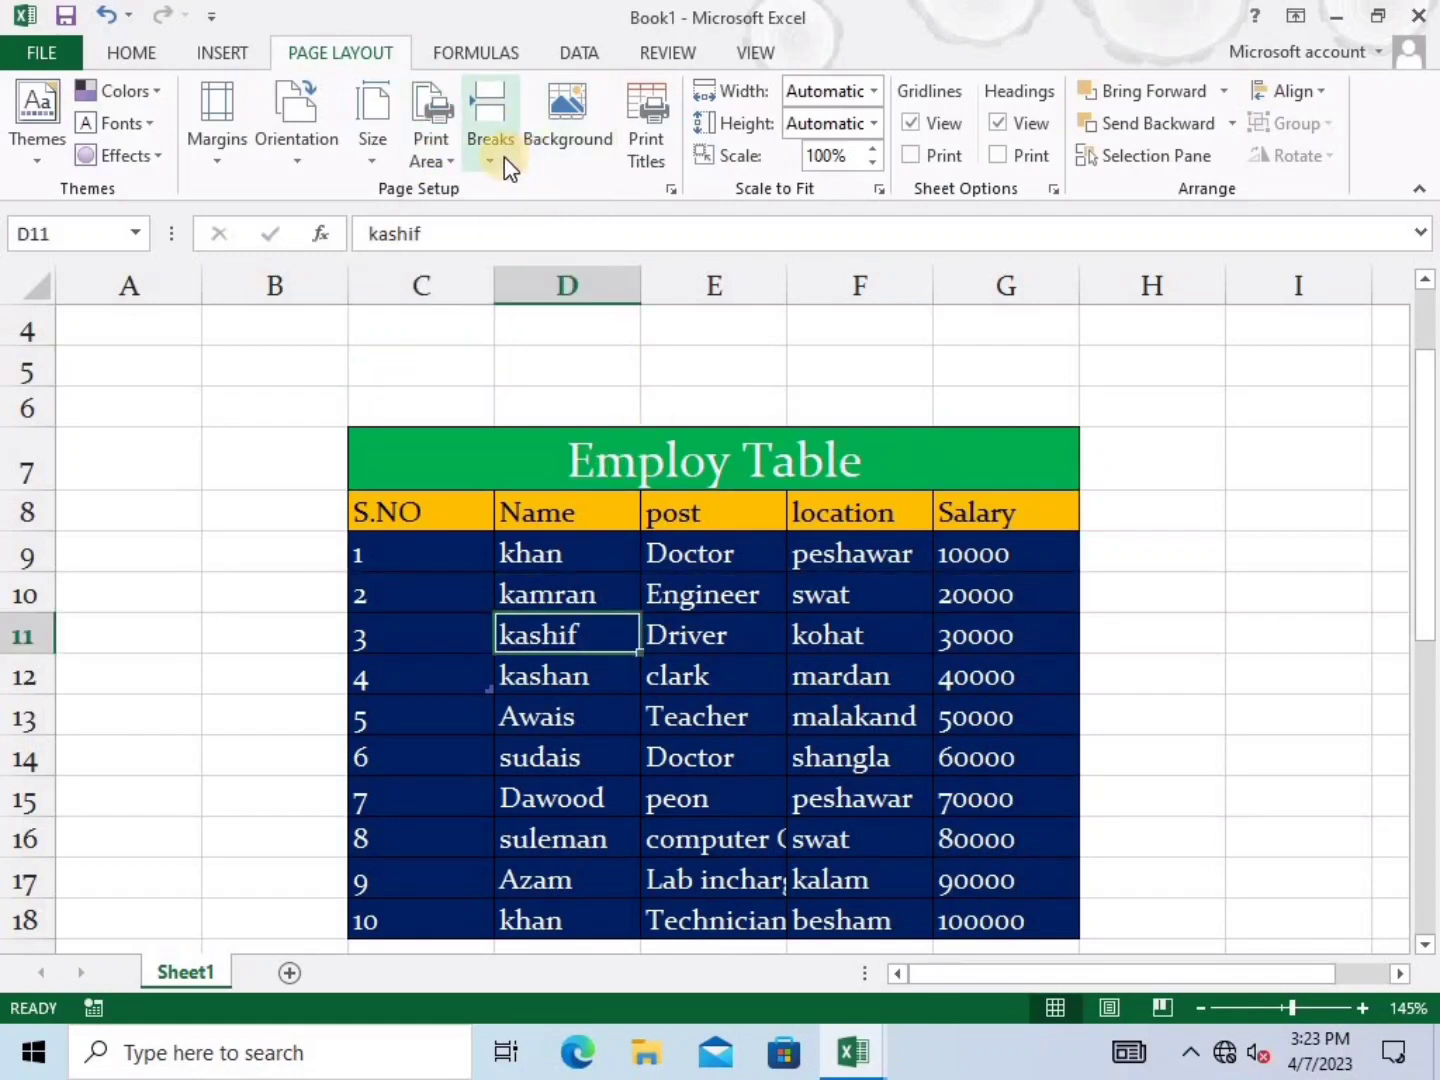
Select table row 12, C12:G12, as the page break position
click(504, 158)
click(450, 634)
scroll(446, 609, down, 2)
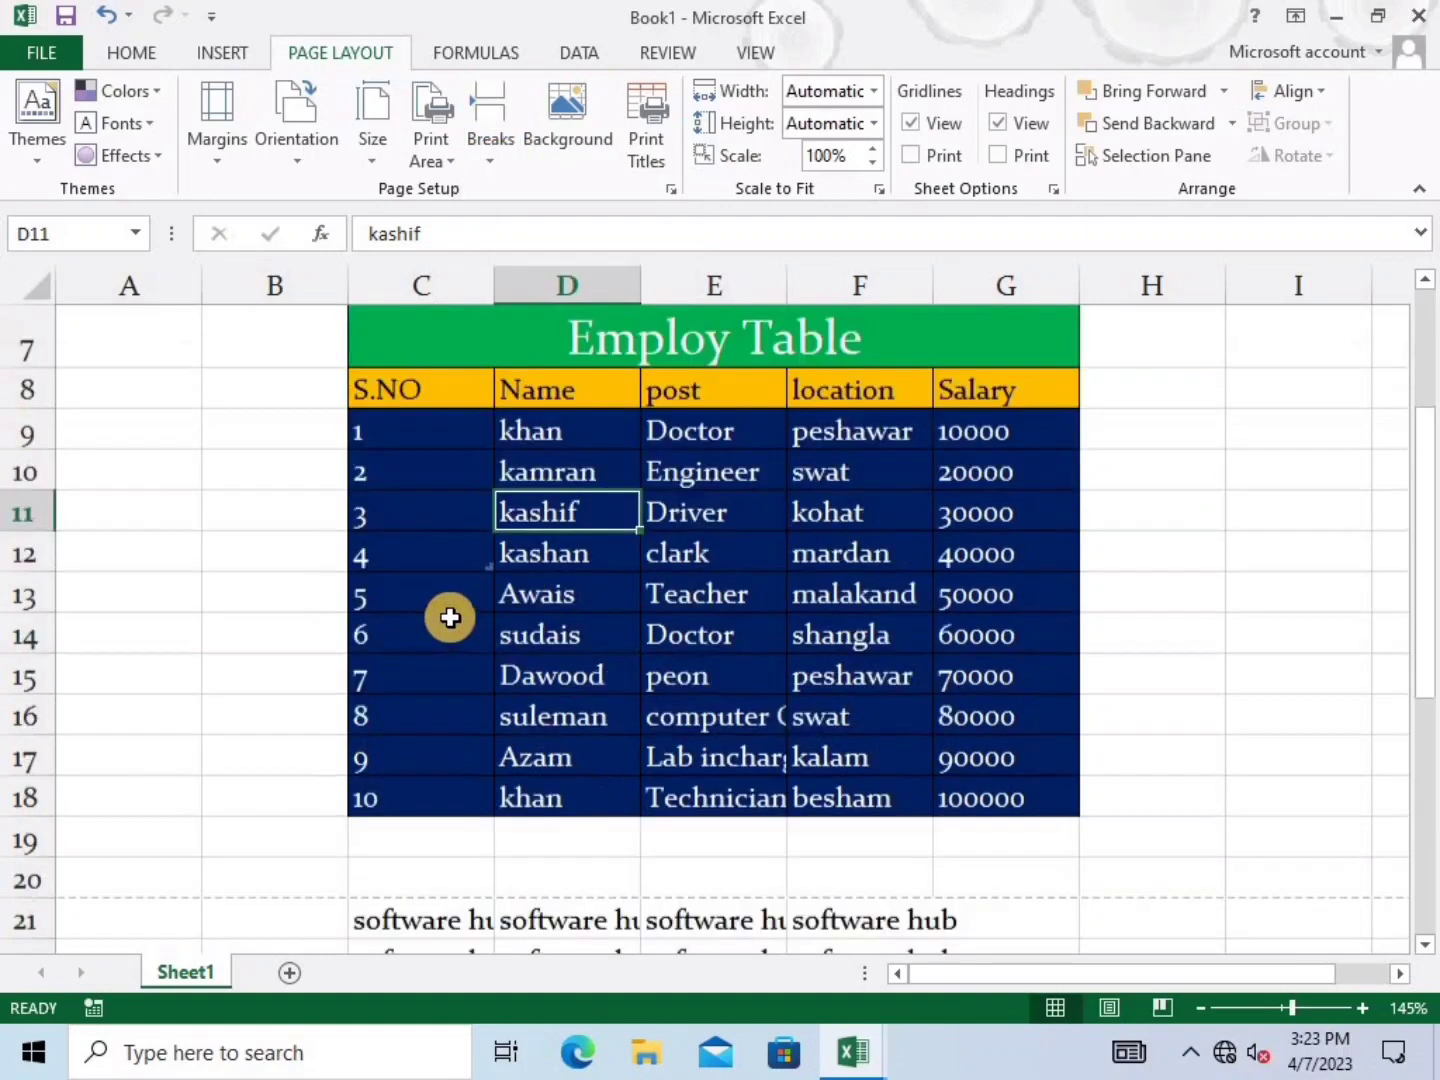
scroll(446, 598, up, 3)
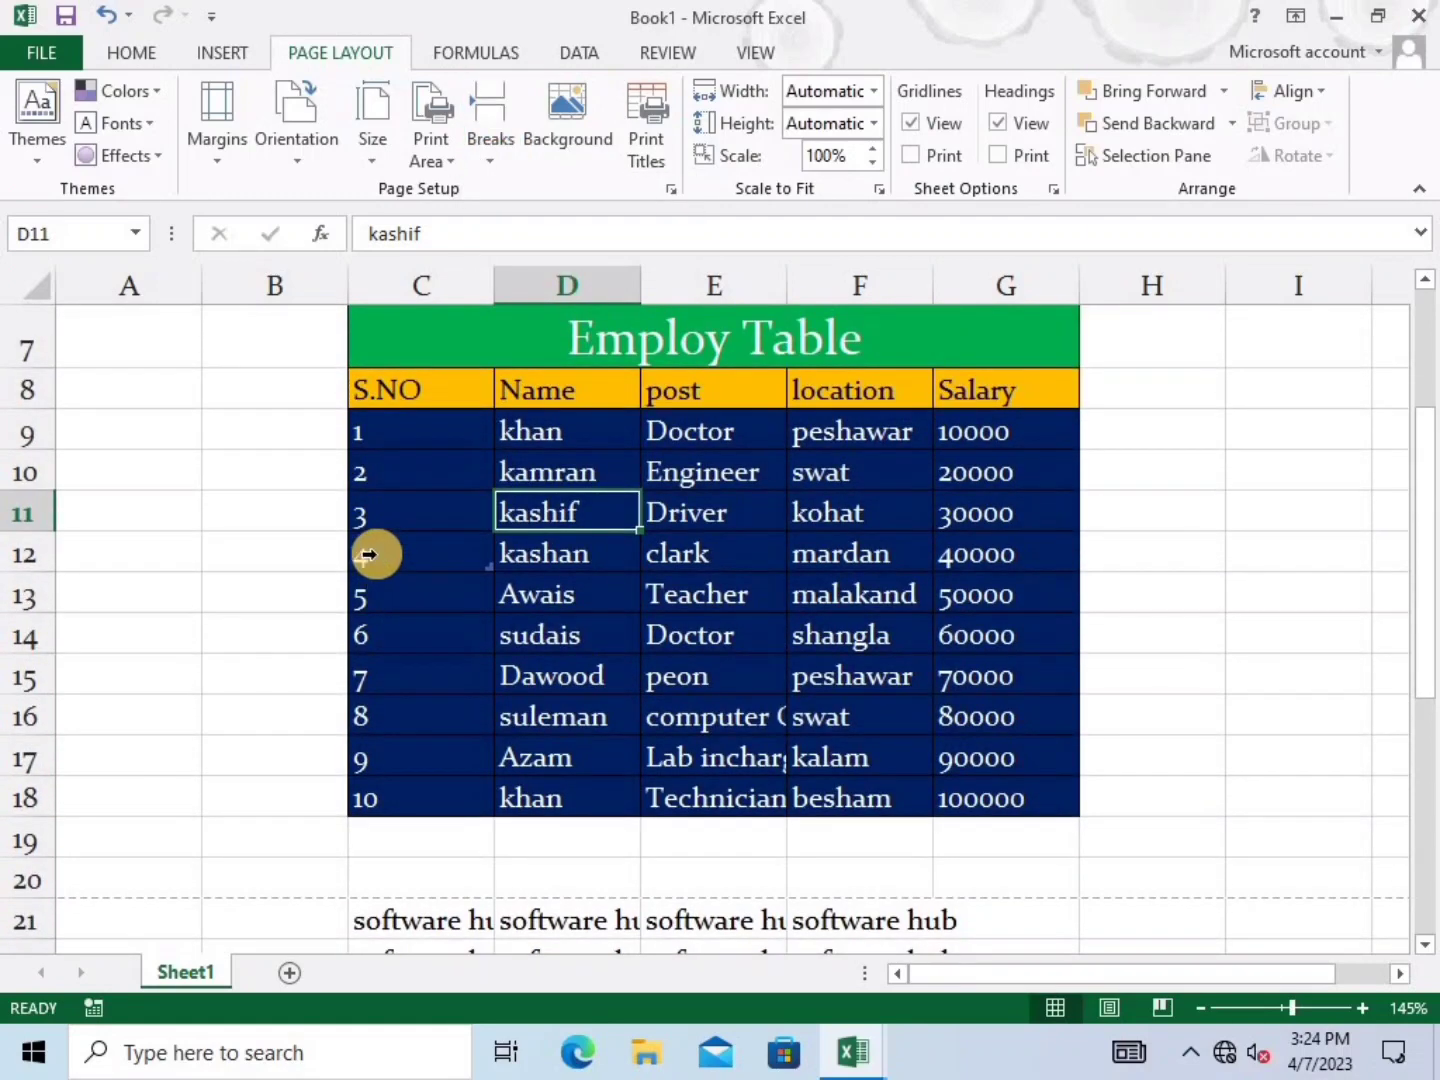
click(476, 570)
key(shift+Down)
key(shift+Up)
key(shift+Up)
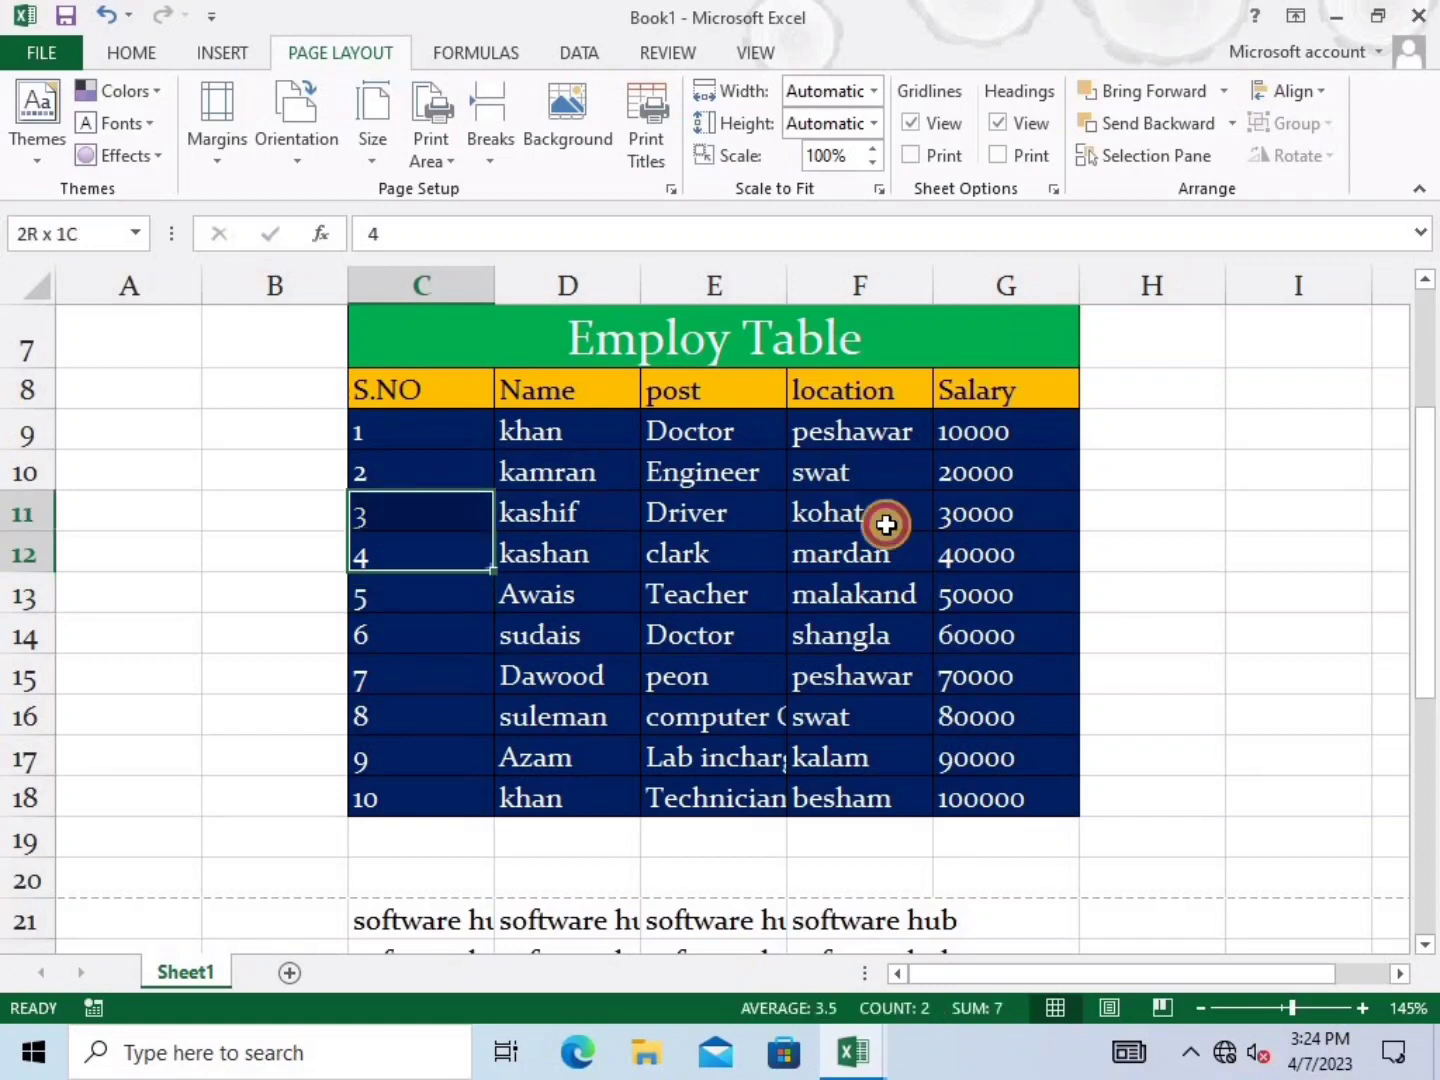
drag(1007, 545, 436, 554)
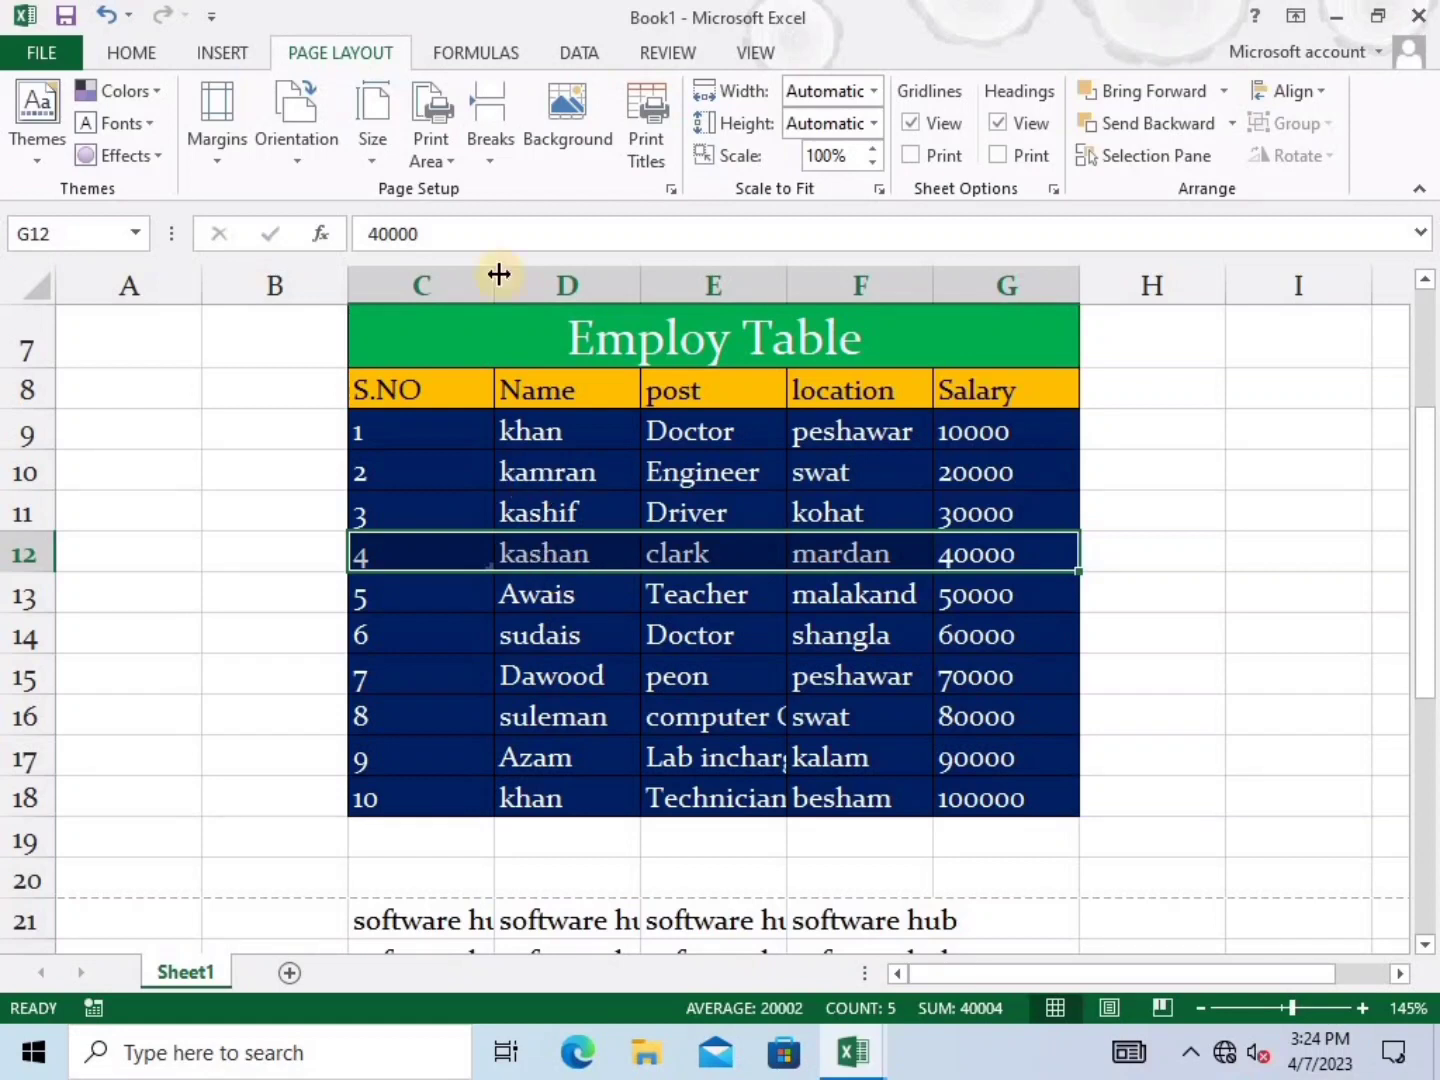
Insert a page break above row 12 and step through the preview pages
click(495, 158)
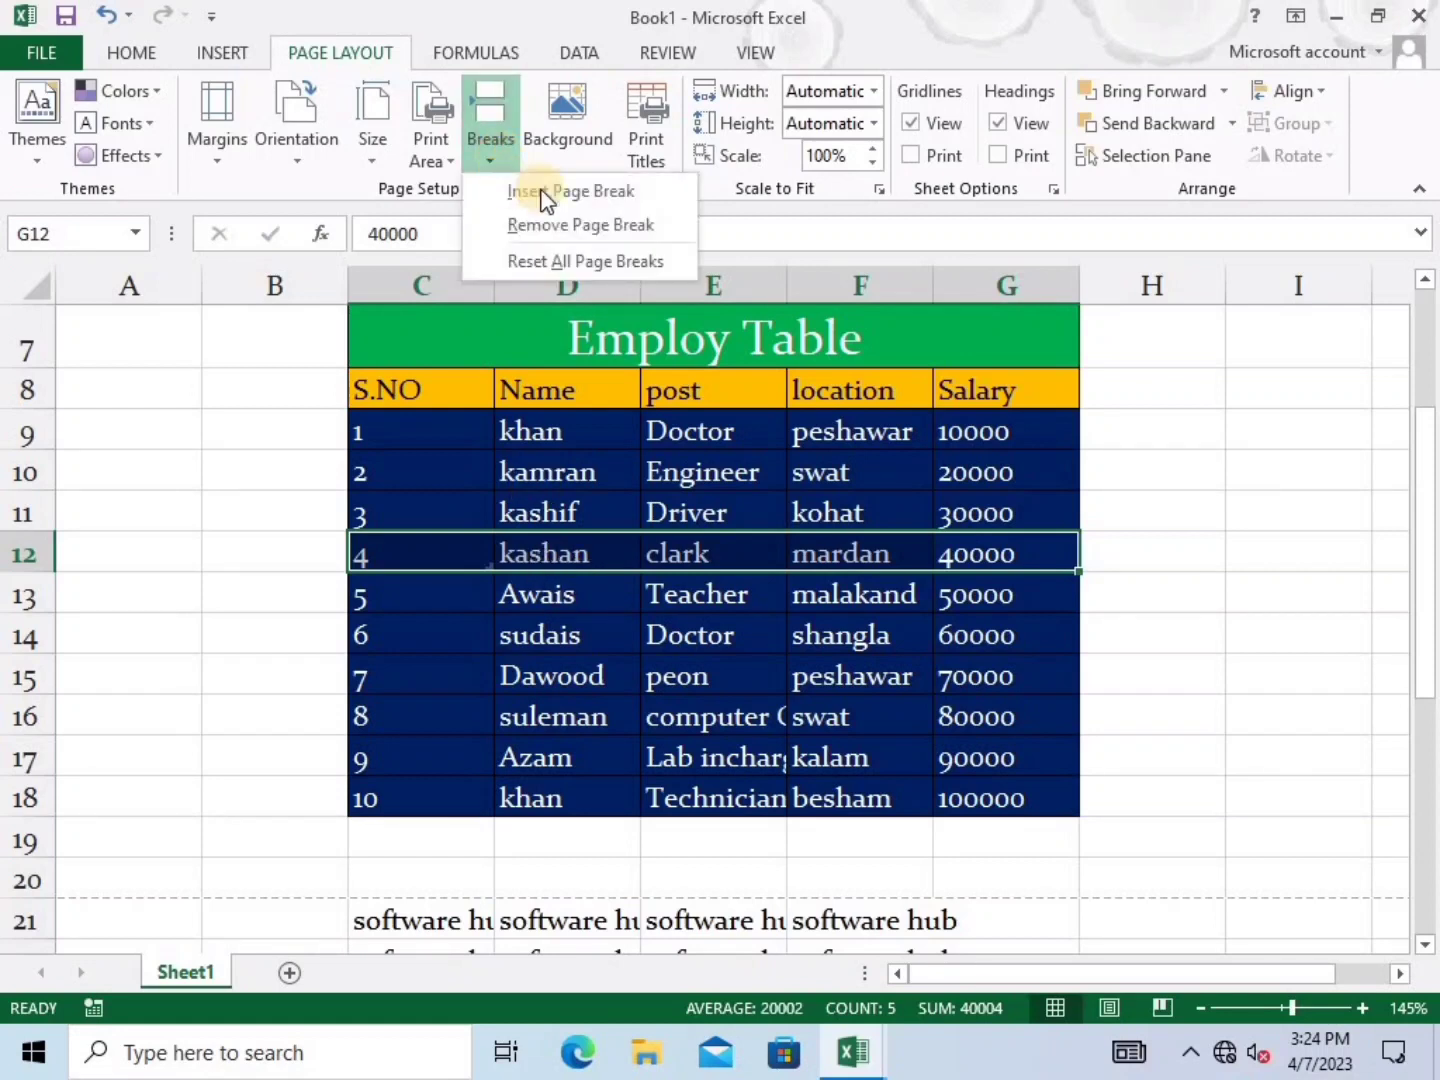
click(653, 190)
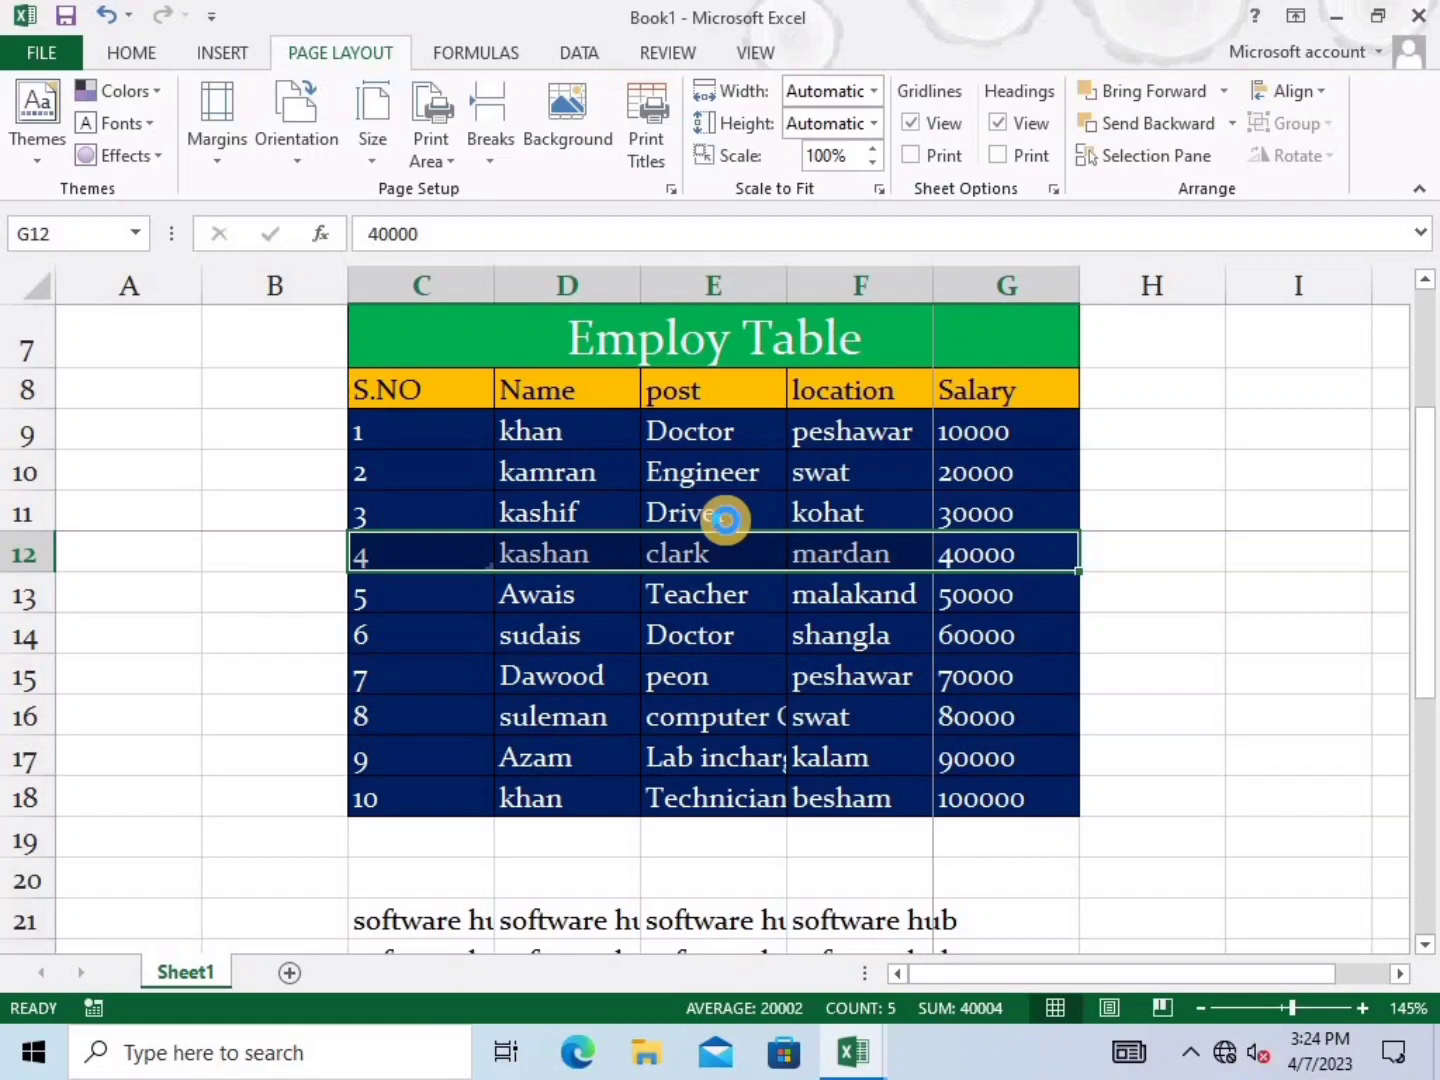
key(ctrl+p)
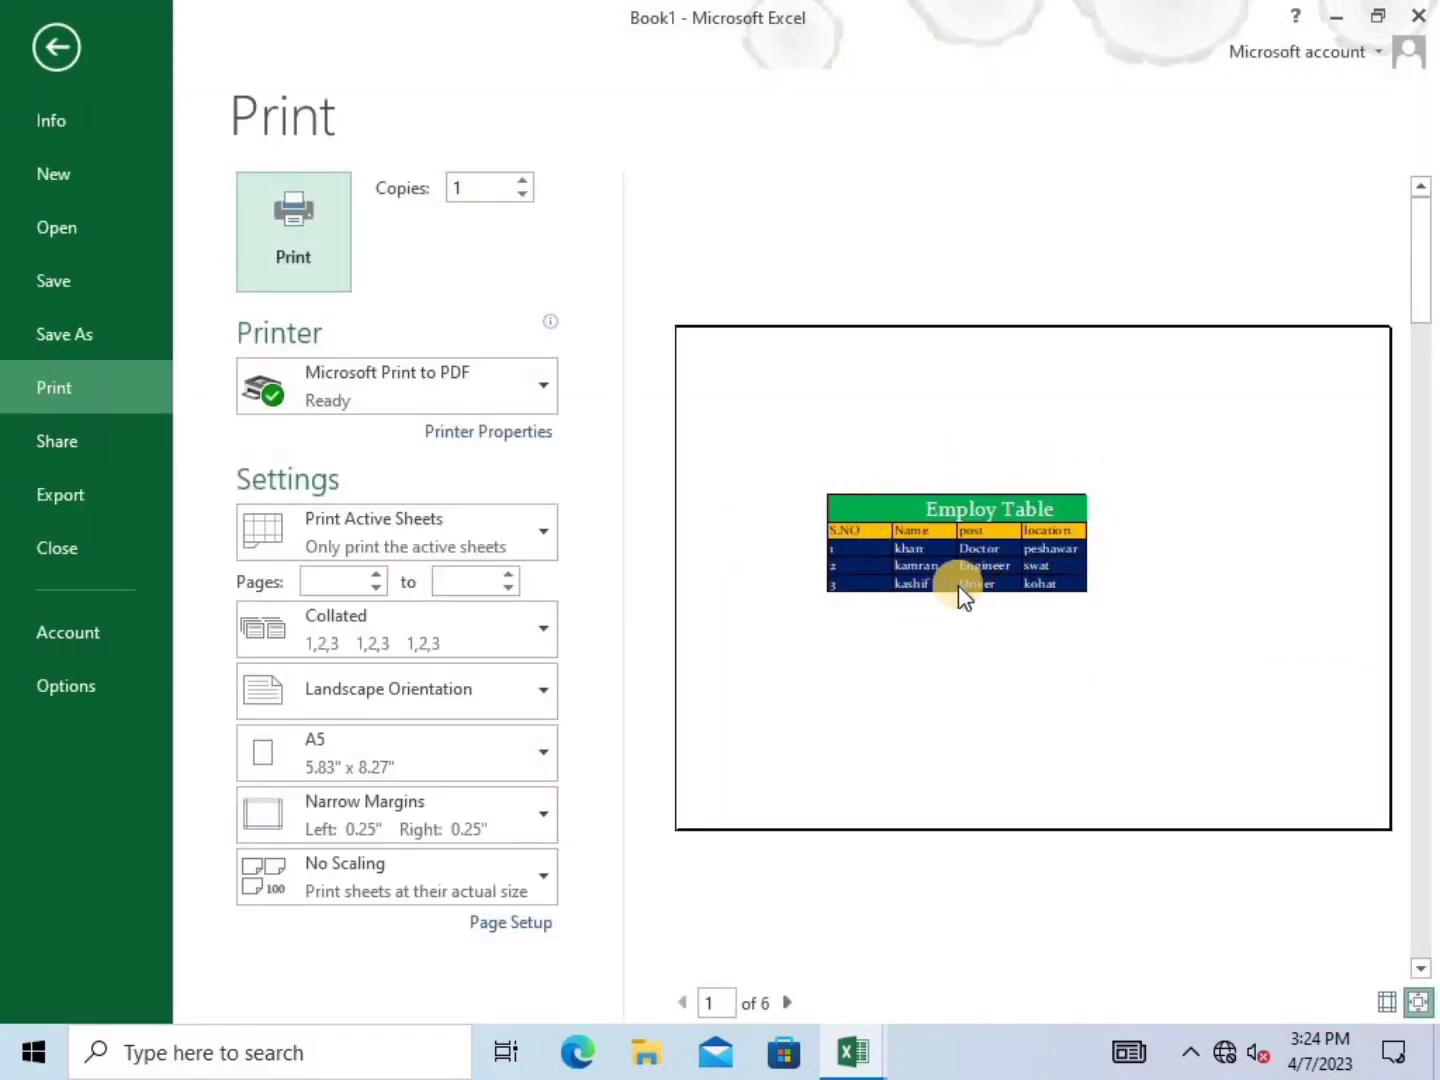
click(787, 1002)
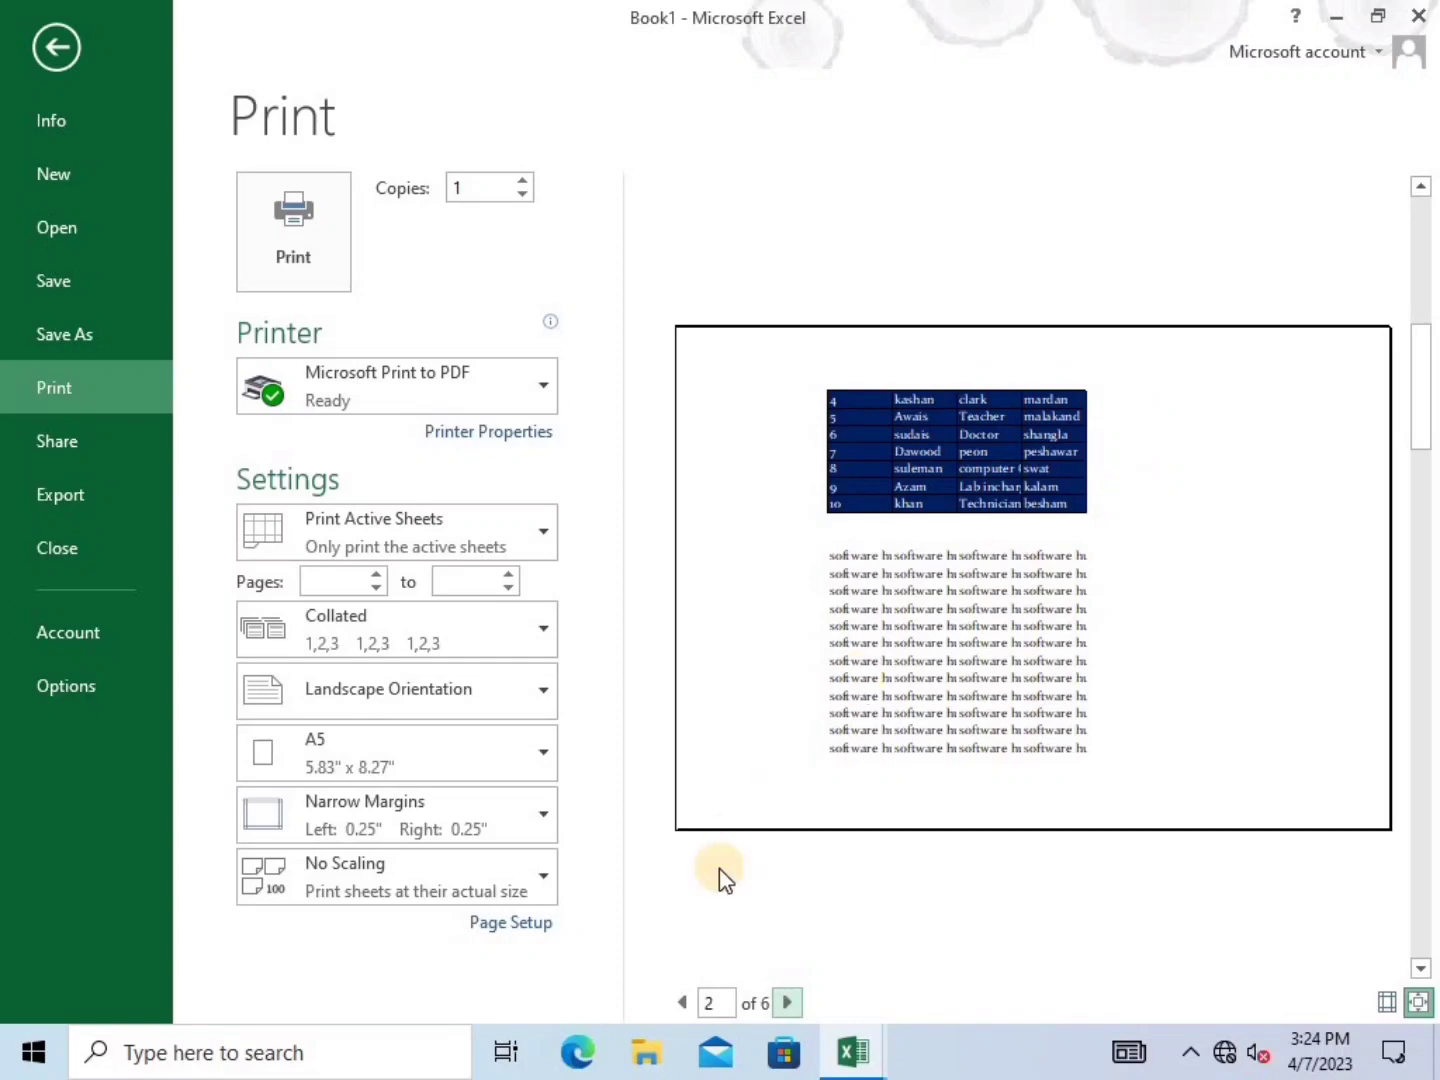
click(683, 1004)
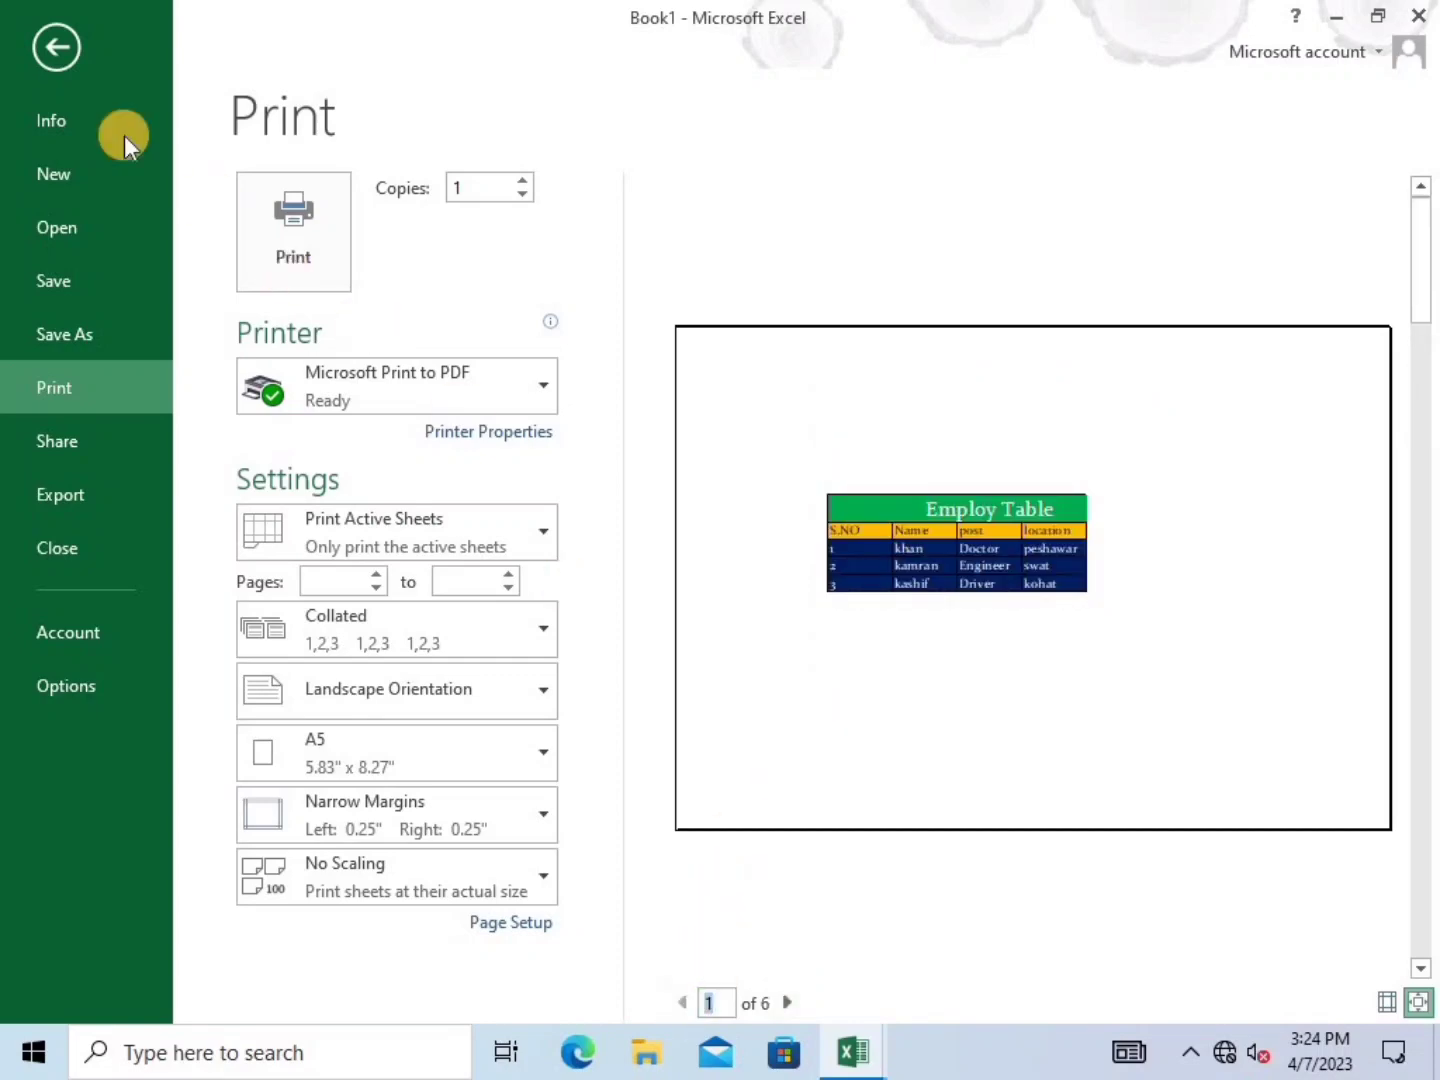
click(64, 56)
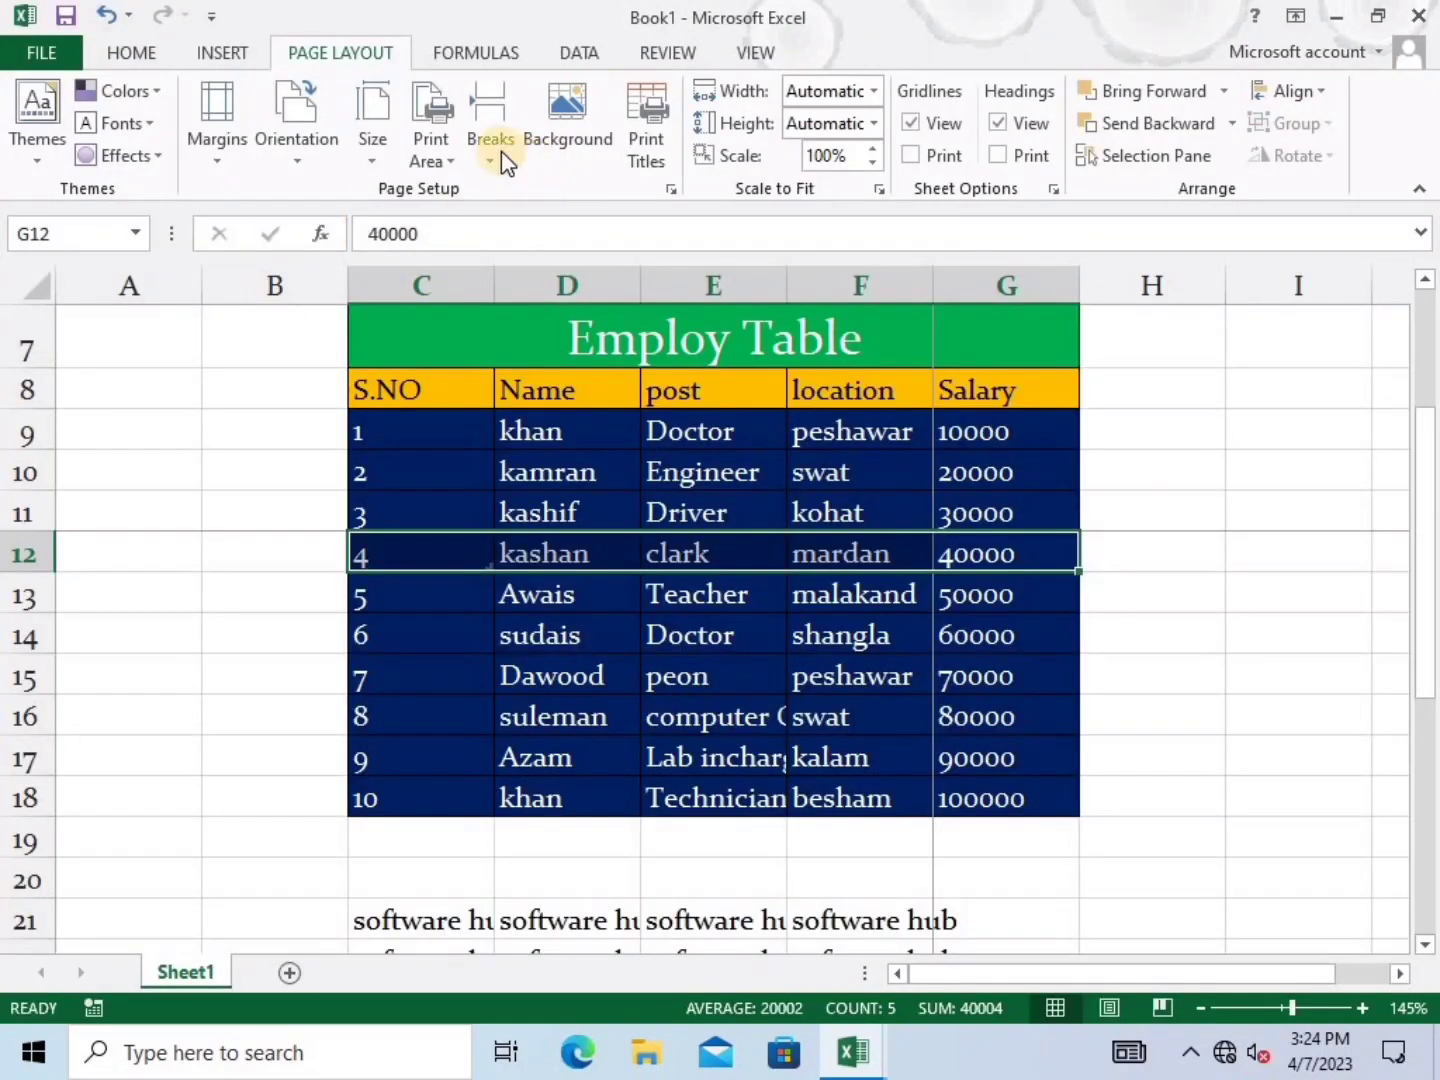
Remove the page break at row 12 through Page Layout > Breaks
click(500, 149)
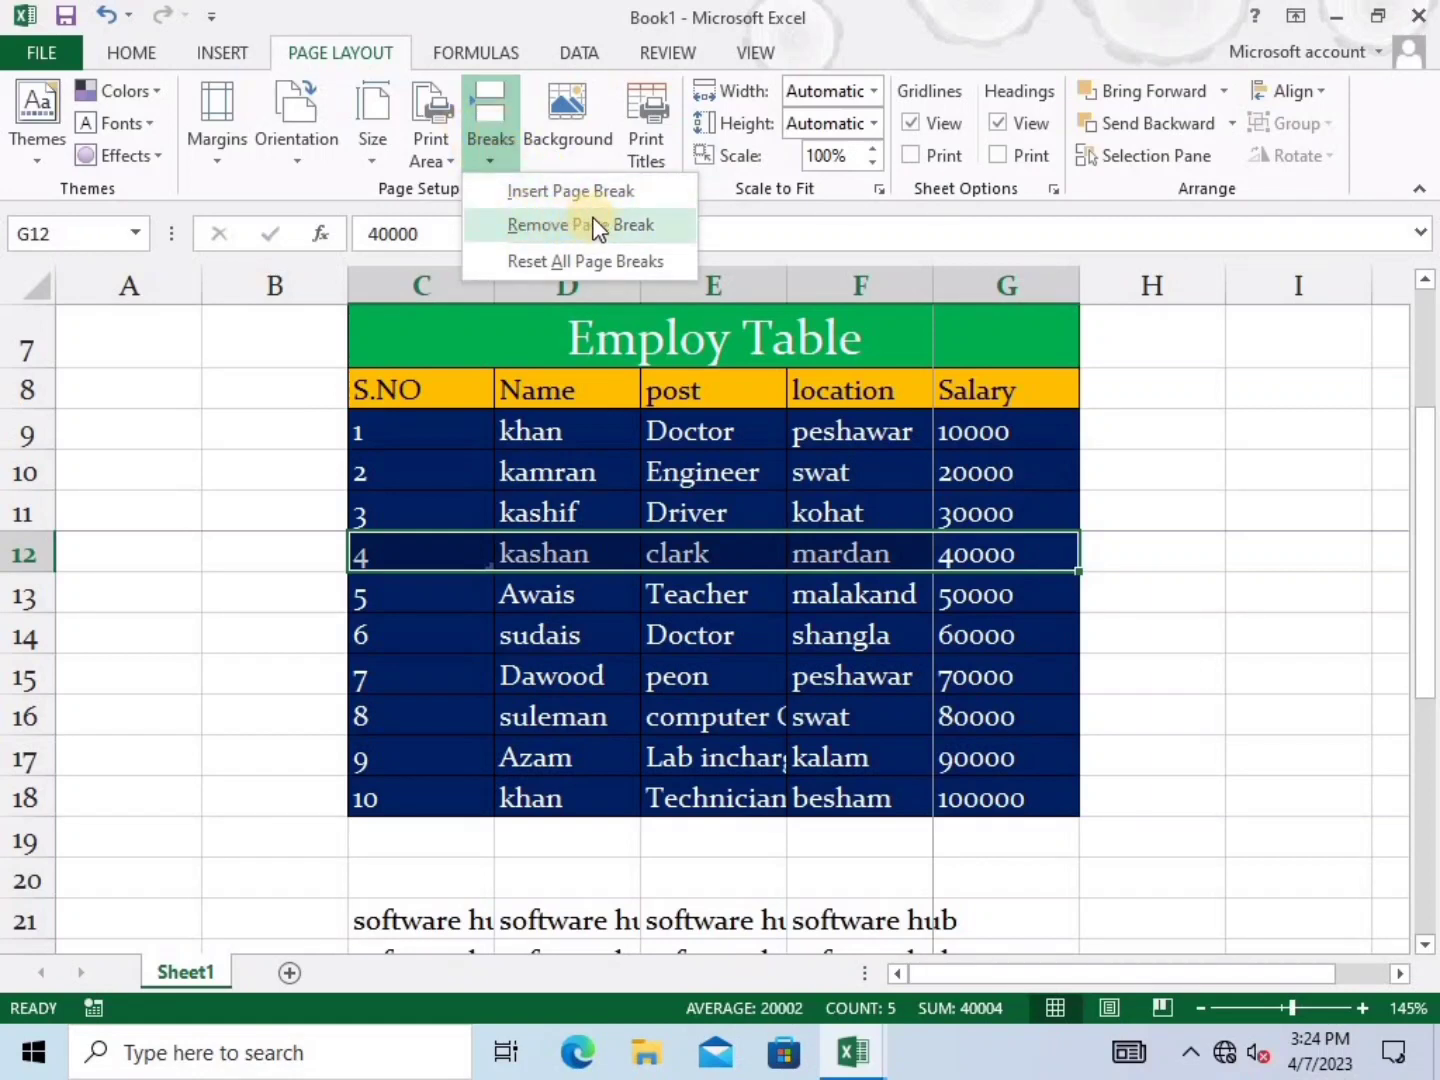
click(619, 227)
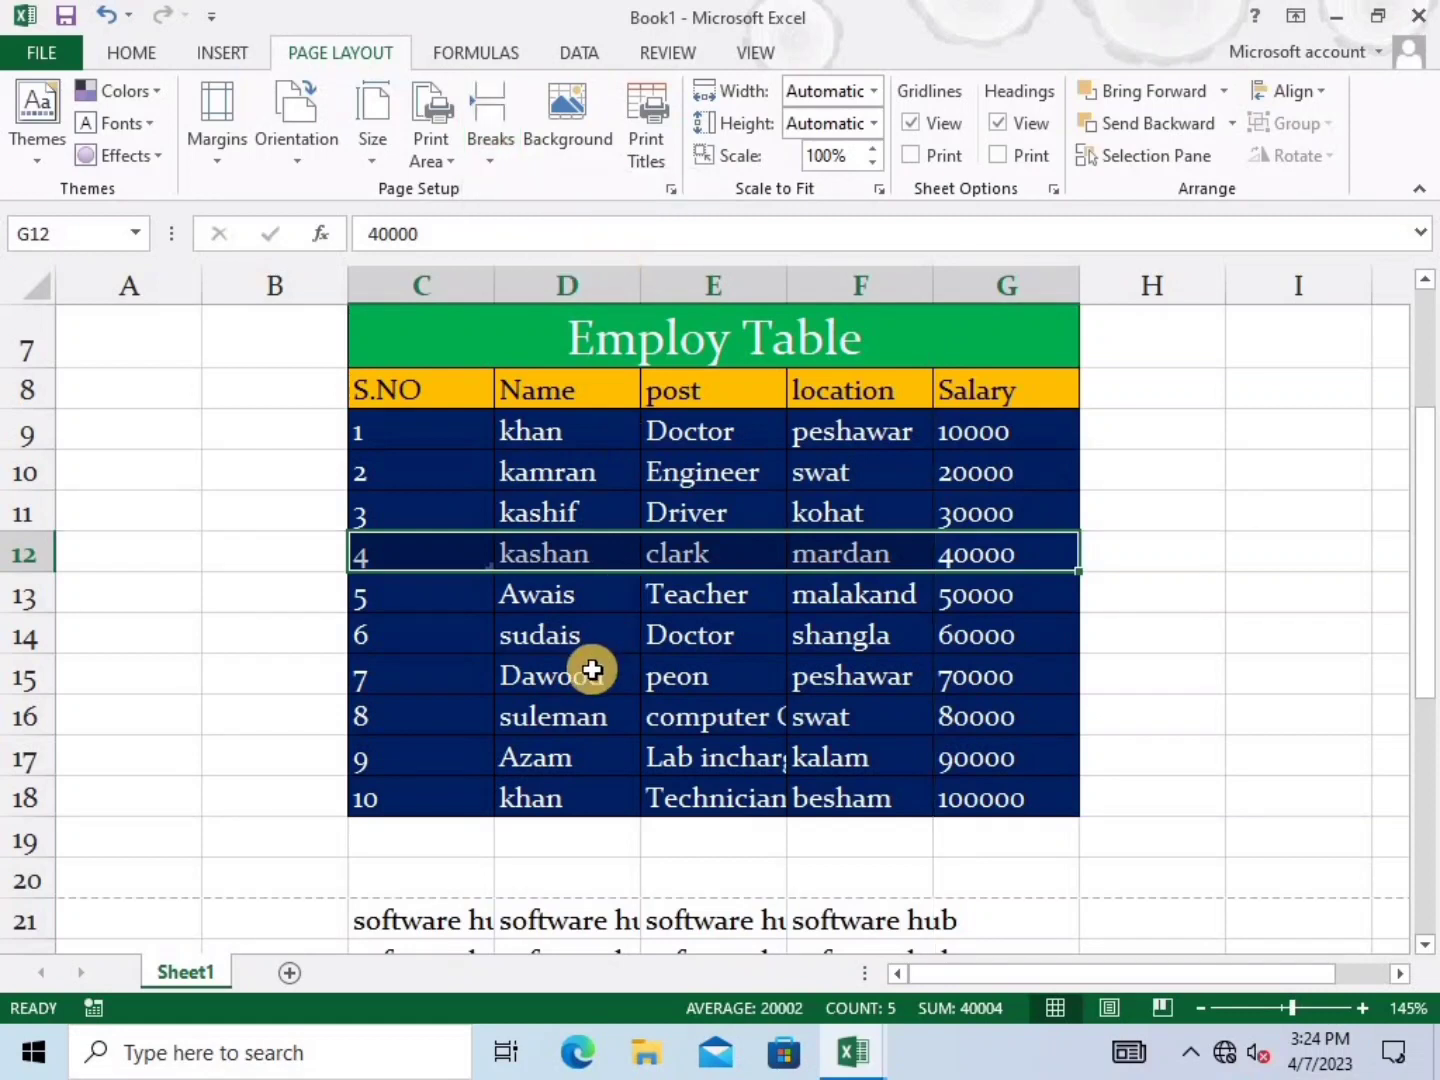
click(560, 660)
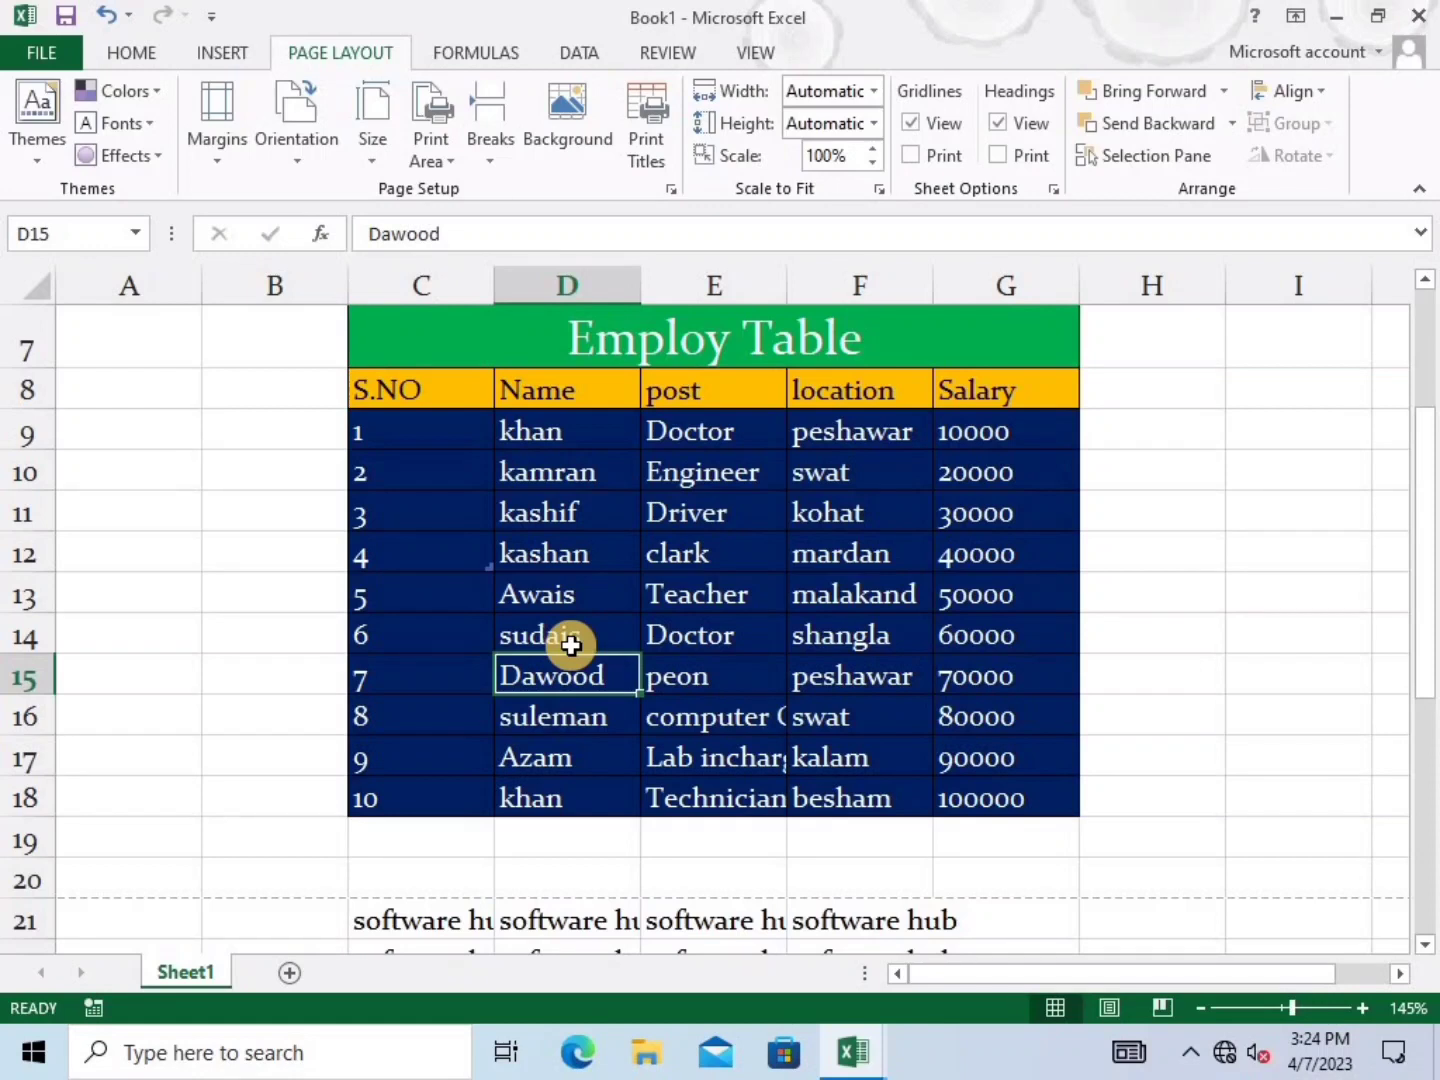
click(190, 471)
scroll(239, 509, up, 2)
scroll(256, 523, down, 1)
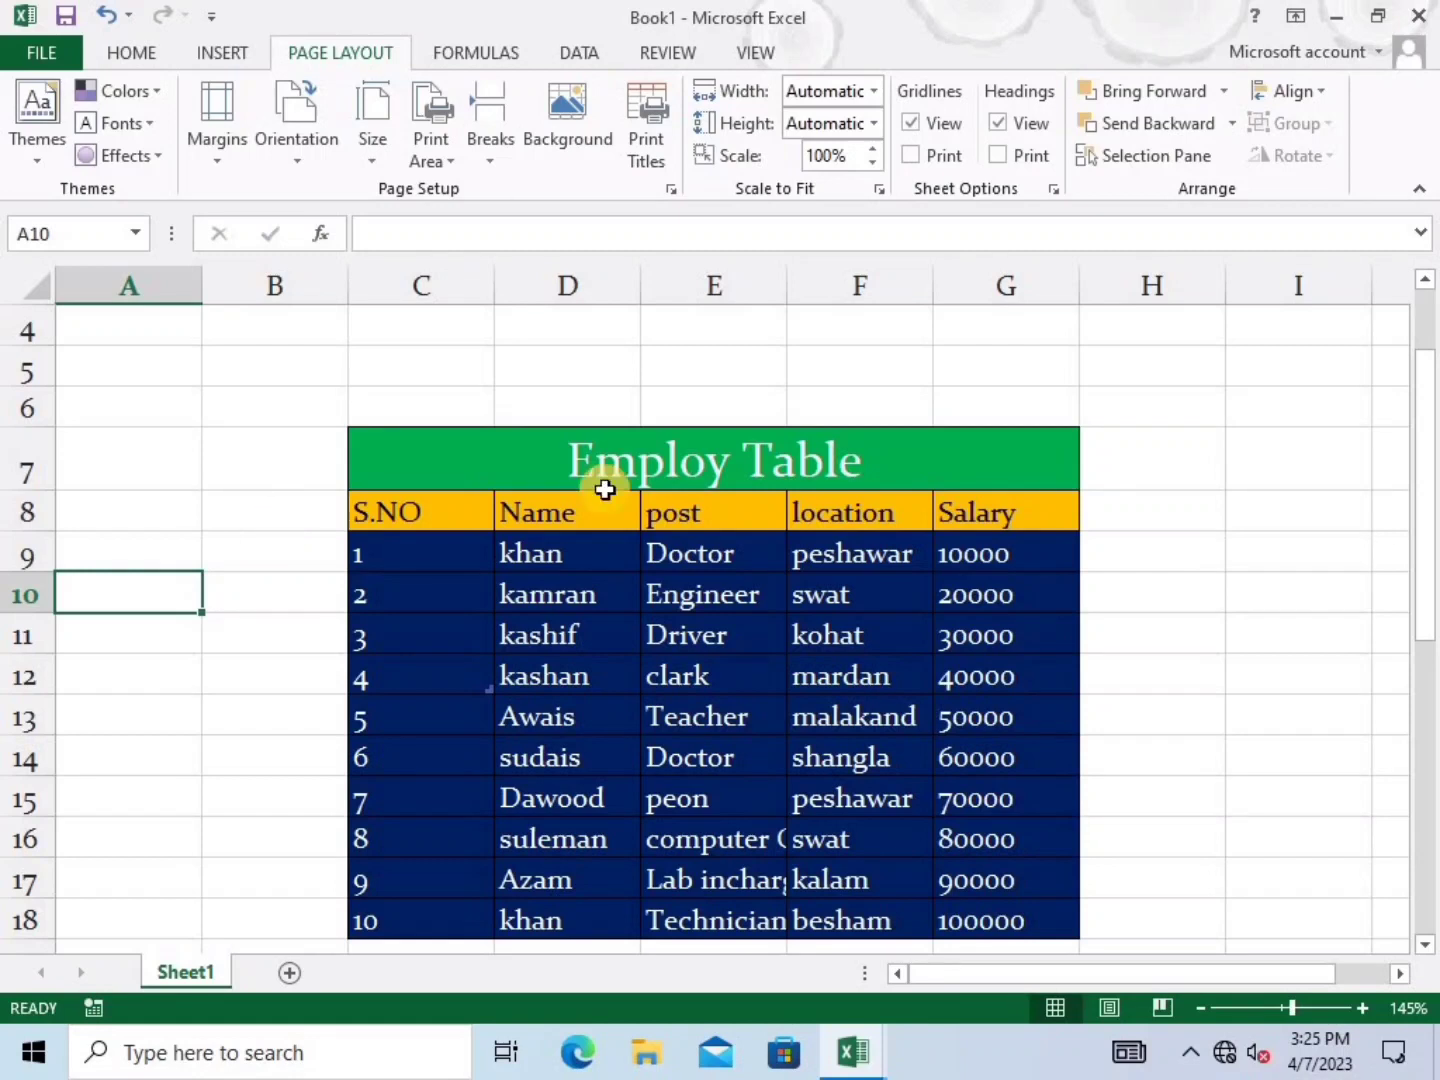
Hide the worksheet gridlines on Sheet1 from the View tab
click(755, 50)
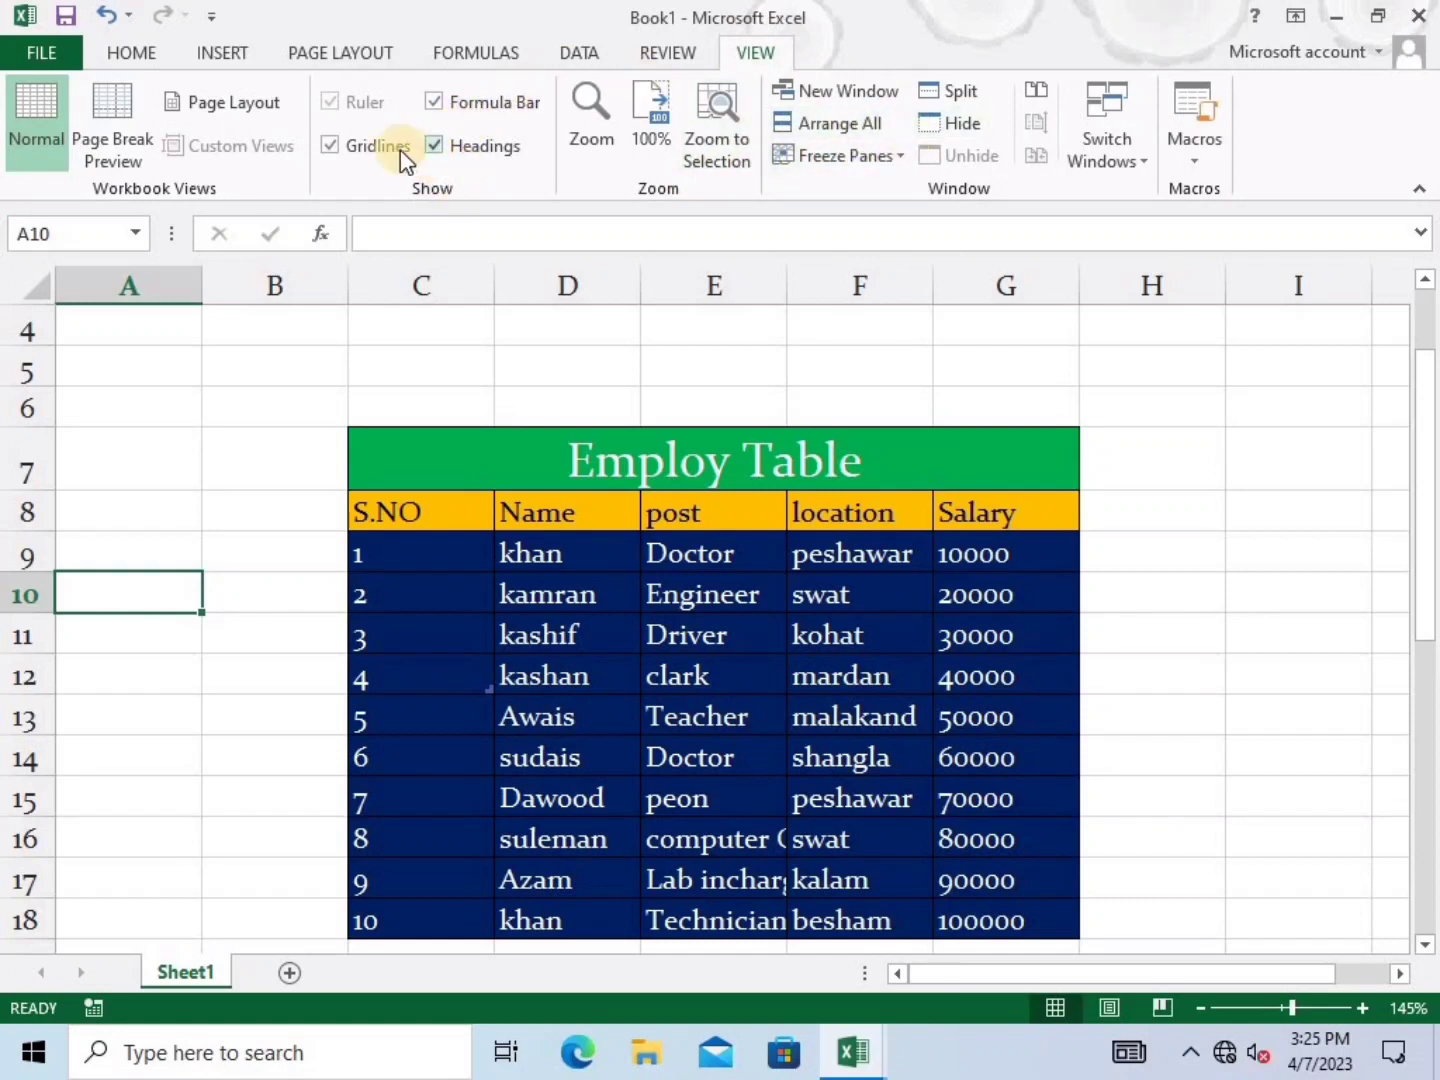
click(331, 148)
click(283, 427)
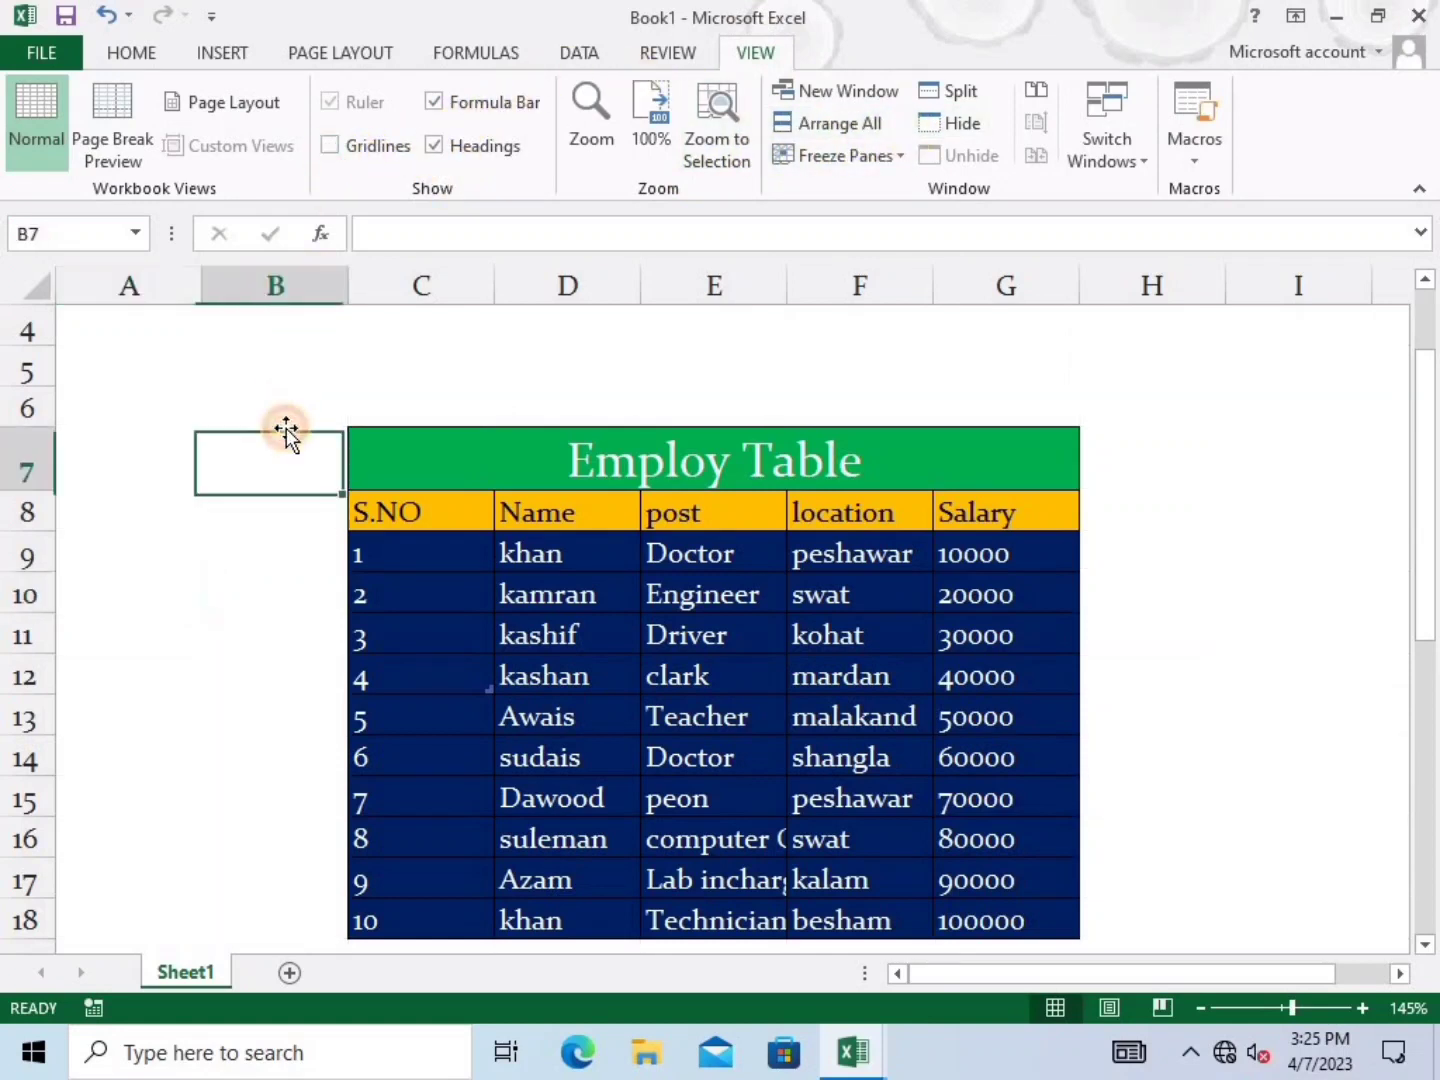
click(341, 51)
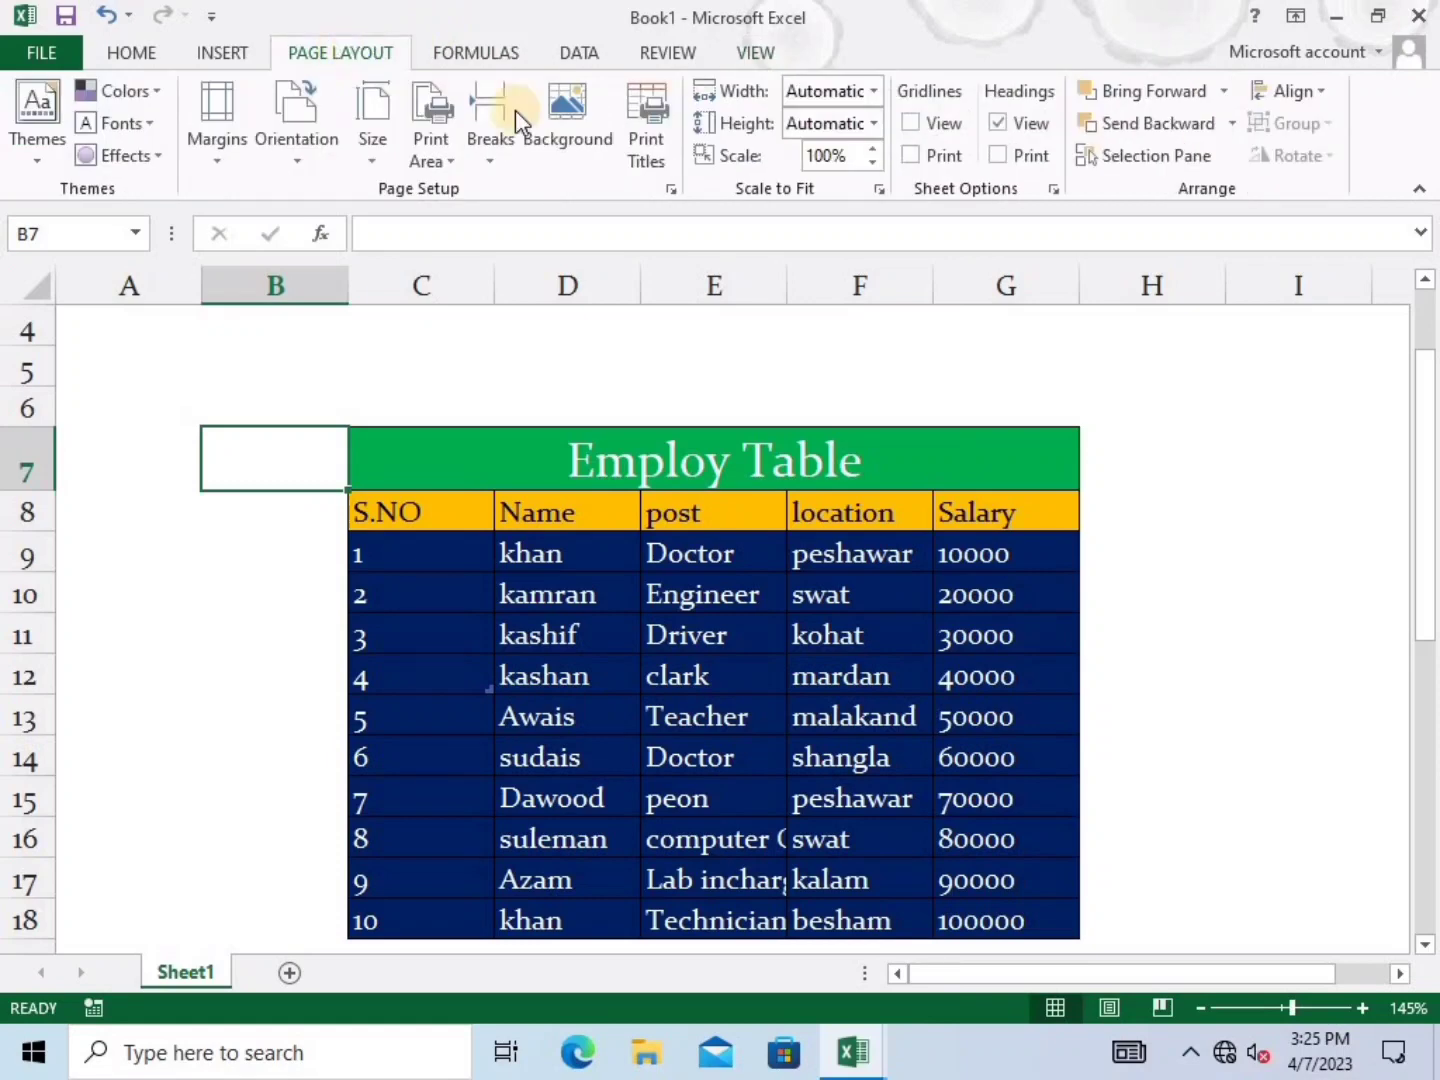
Insert download (4) from the website data pictures folder as the tiled sheet background
click(568, 142)
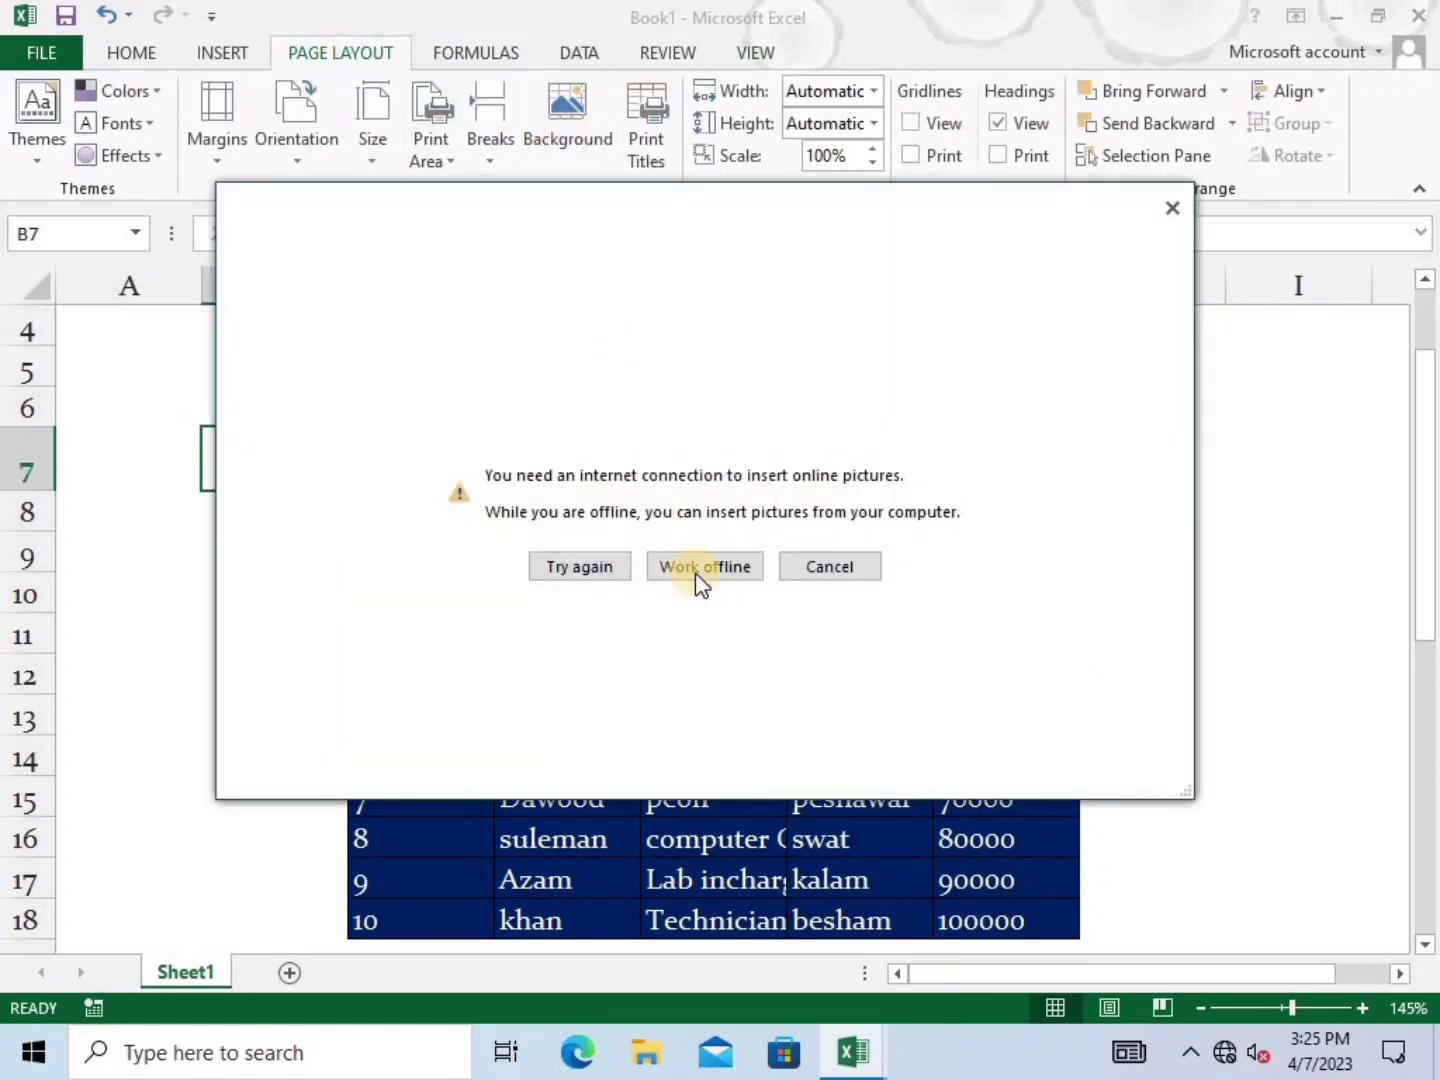
click(704, 570)
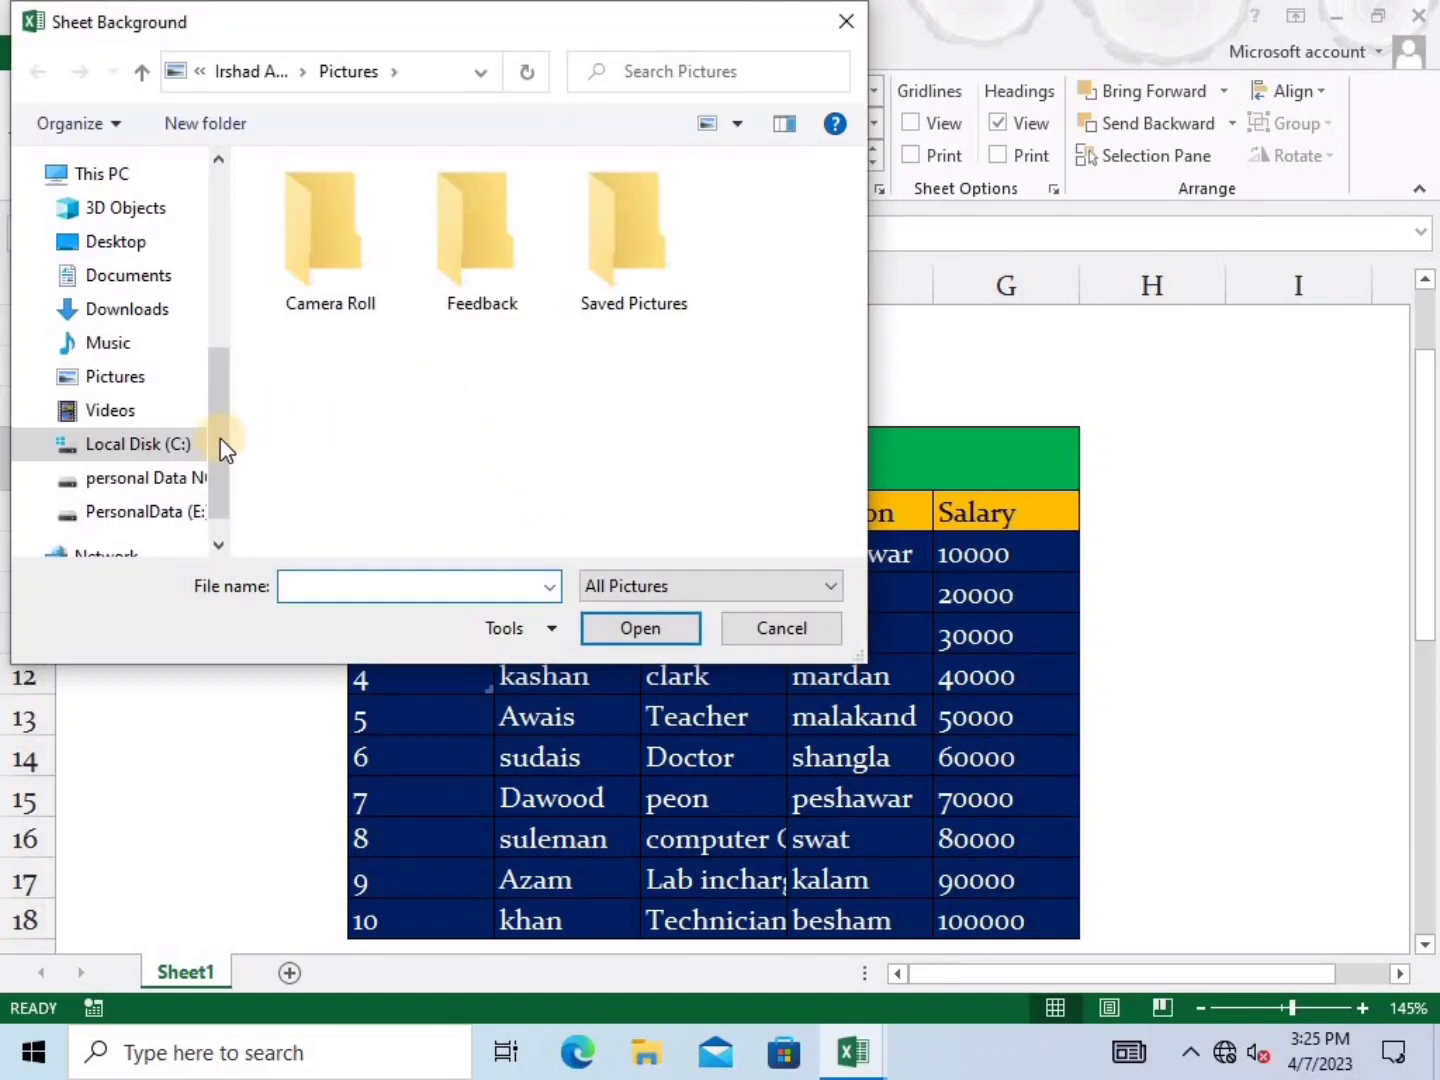
click(154, 477)
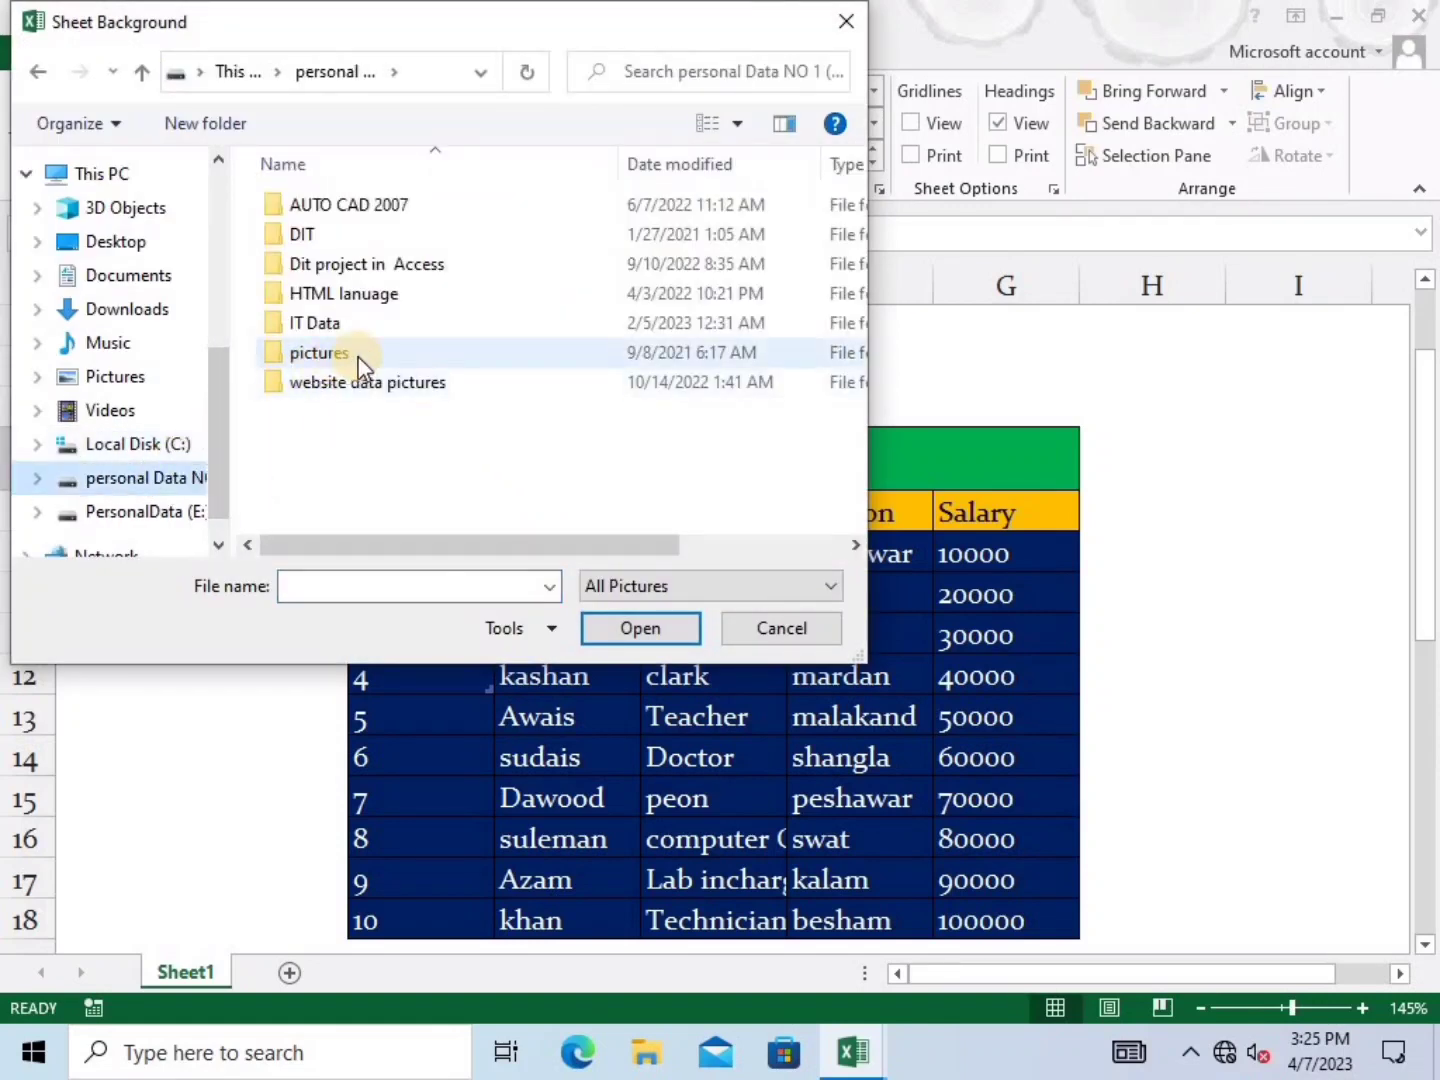
click(360, 360)
double_click(404, 380)
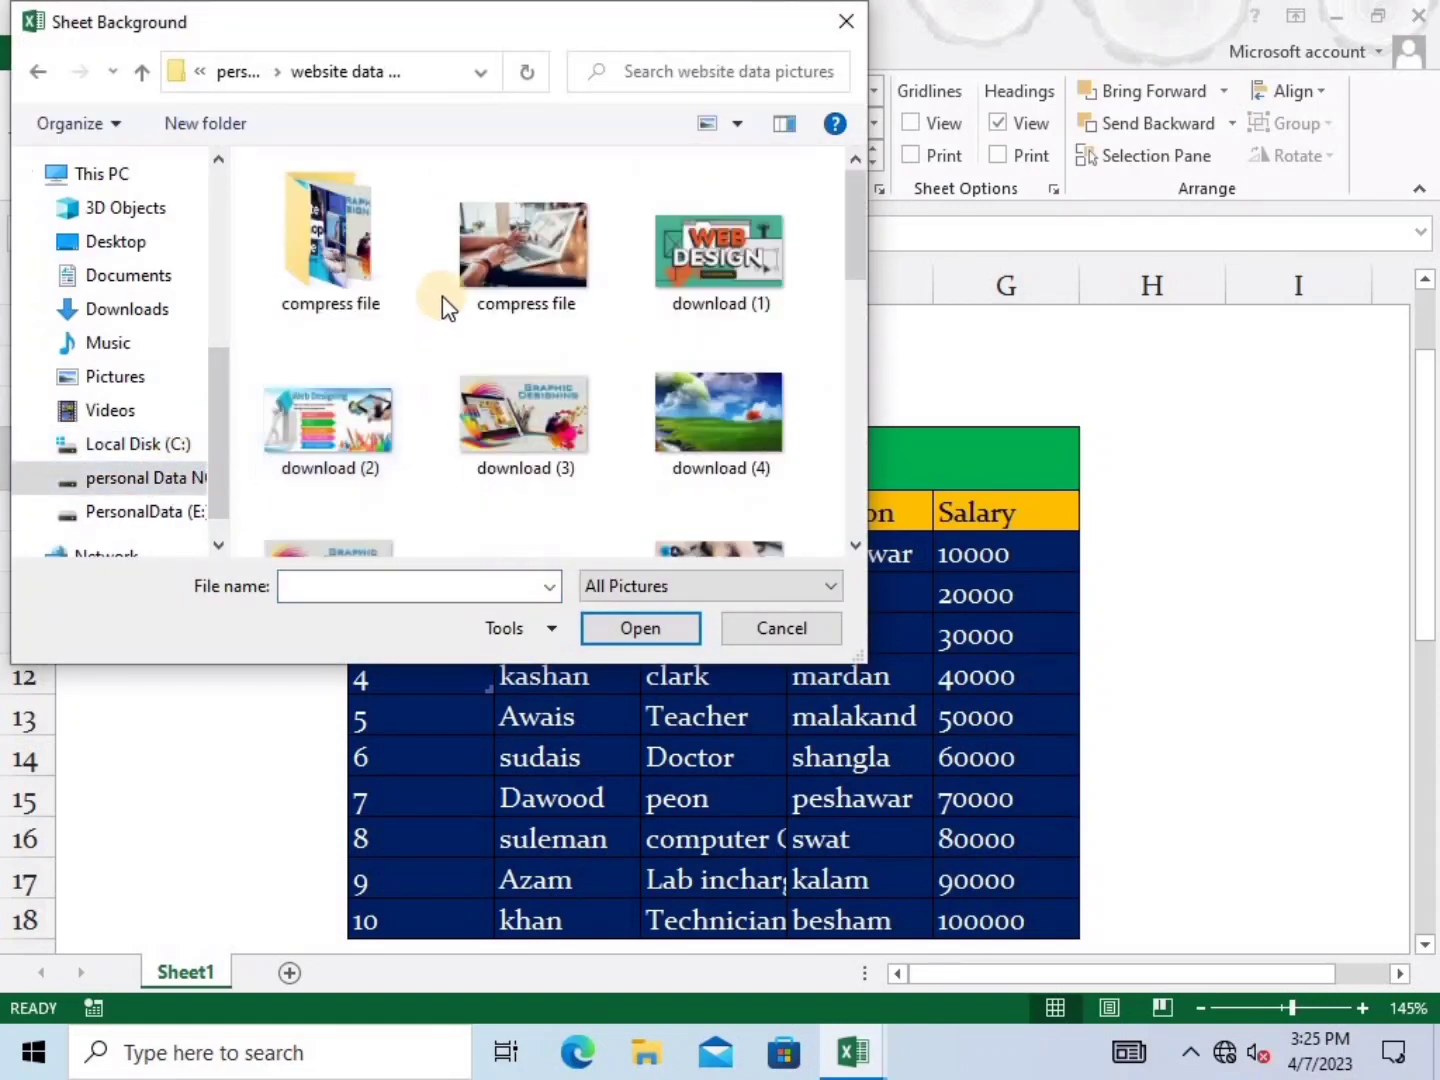
click(733, 409)
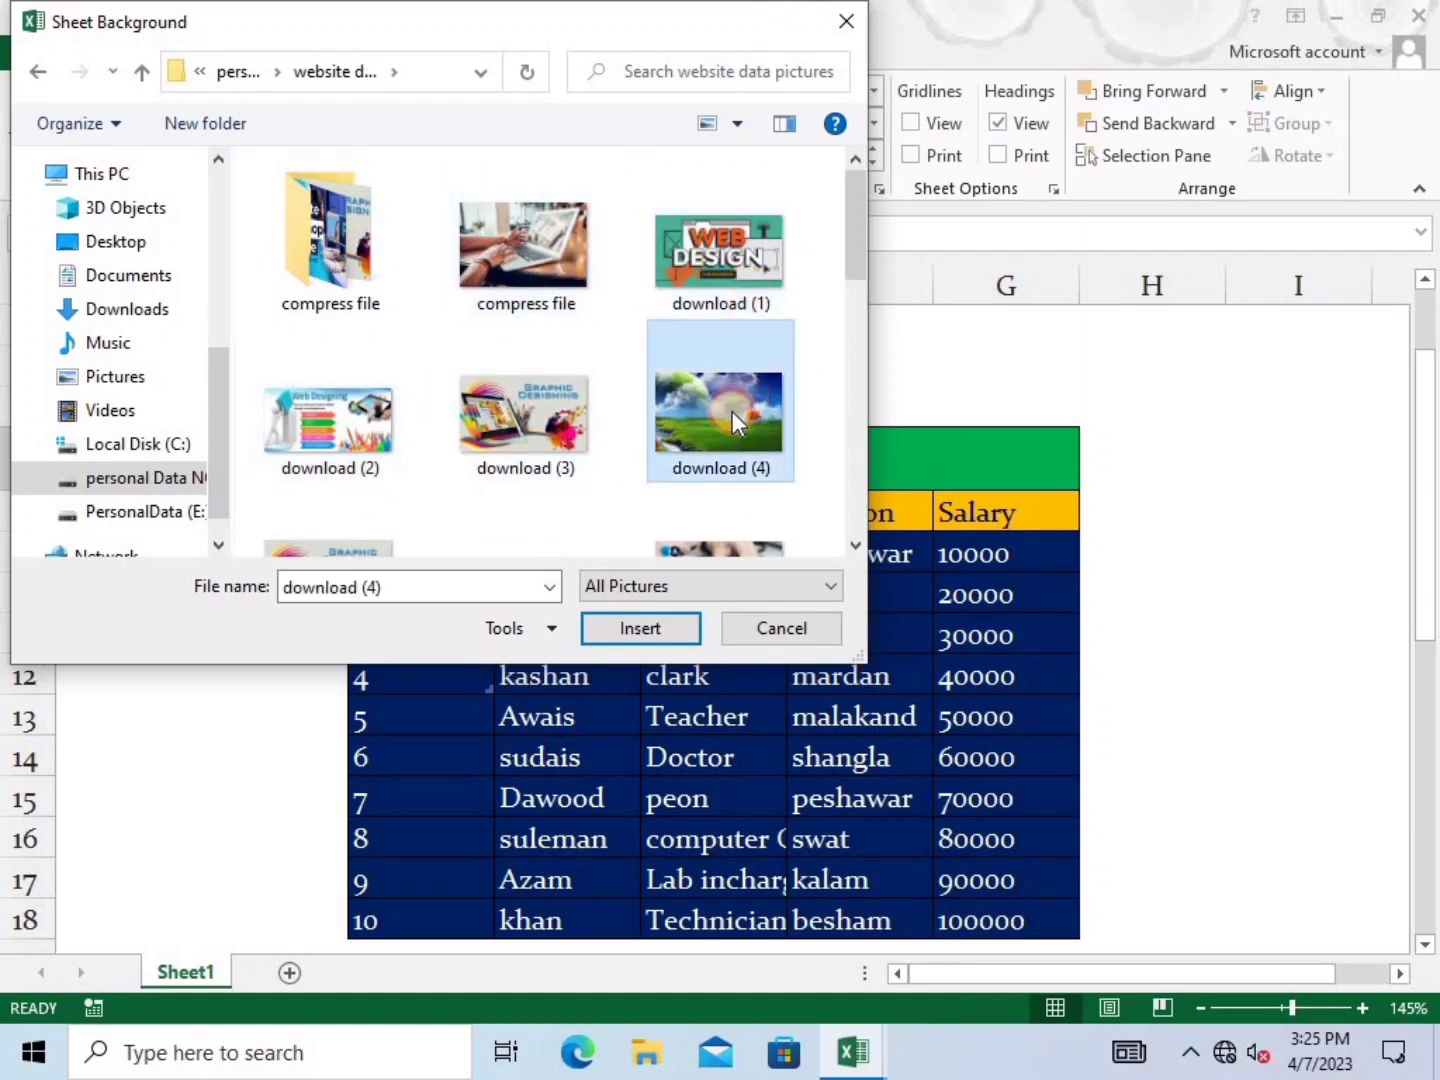
click(648, 628)
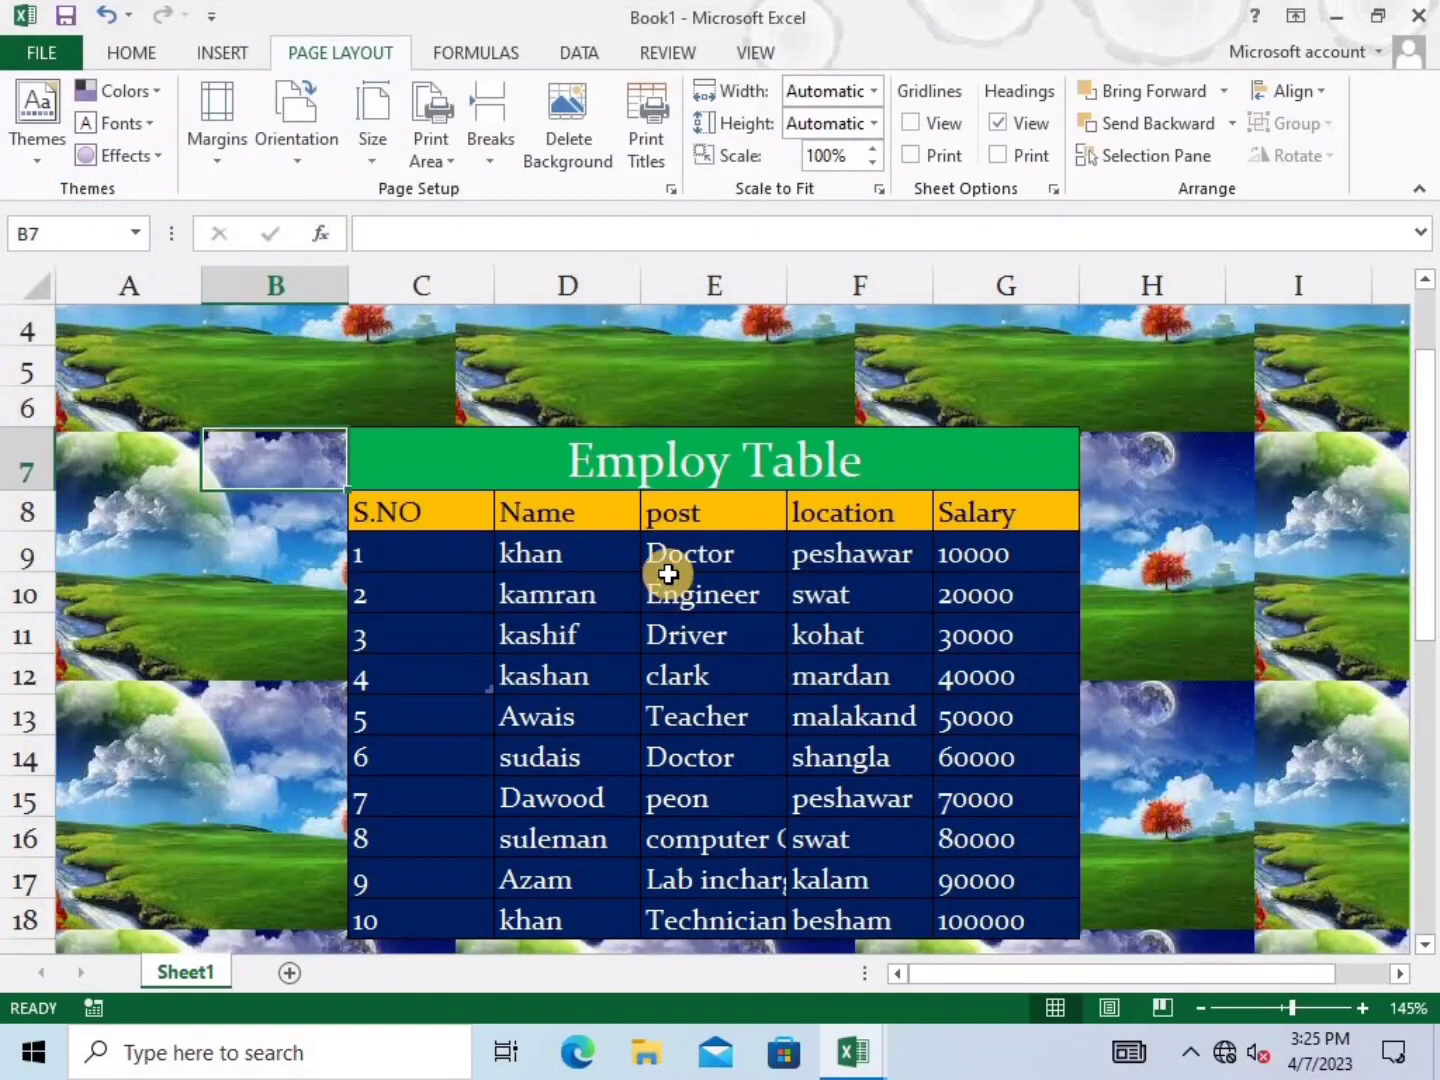
Review the tiled landscape background, then undo it with Ctrl+Z to restore the plain sheet
scroll(669, 574, down, 2)
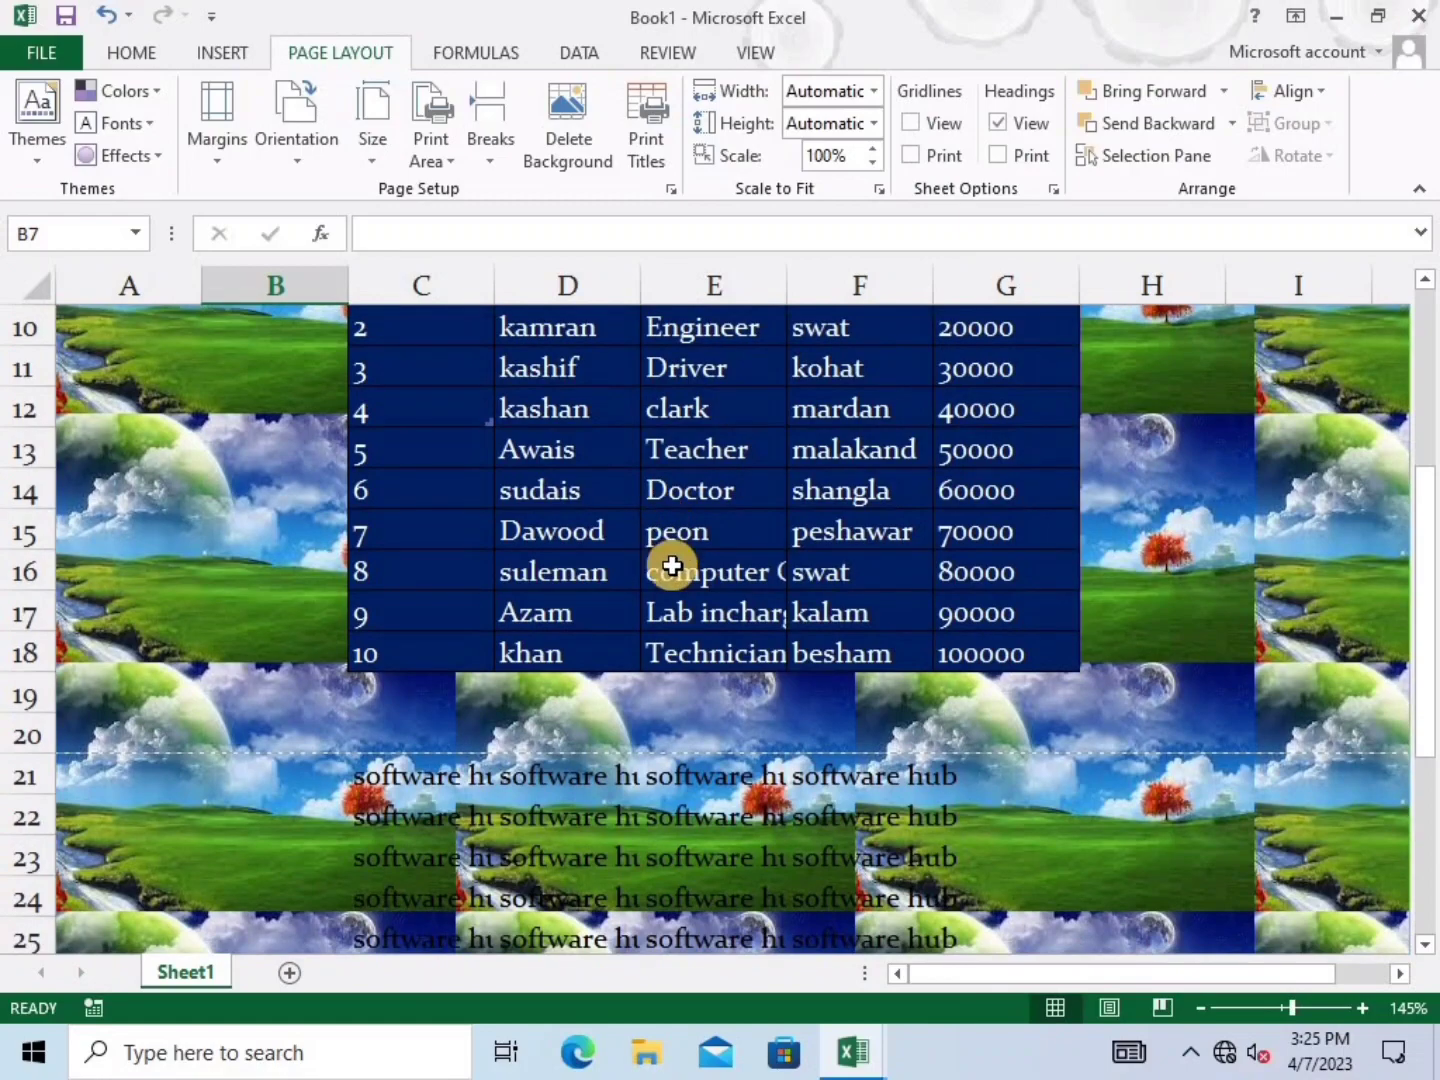
scroll(671, 565, up, 1)
scroll(670, 566, down, 1)
scroll(671, 566, up, 2)
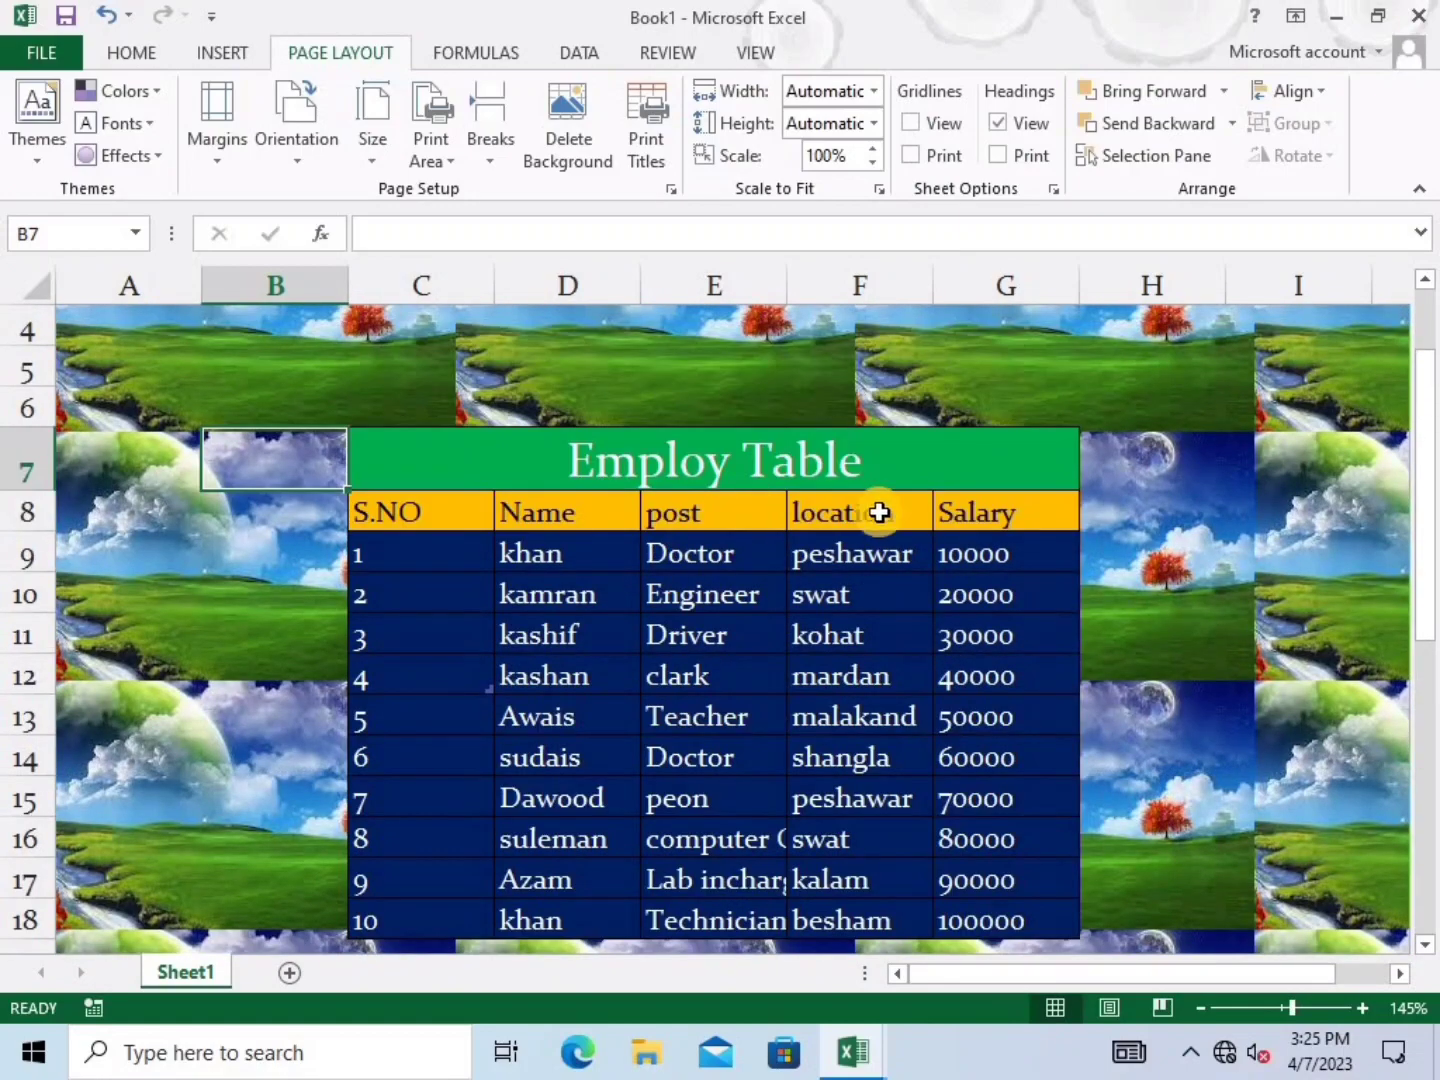
scroll(1019, 518, down, 3)
scroll(549, 826, up, 2)
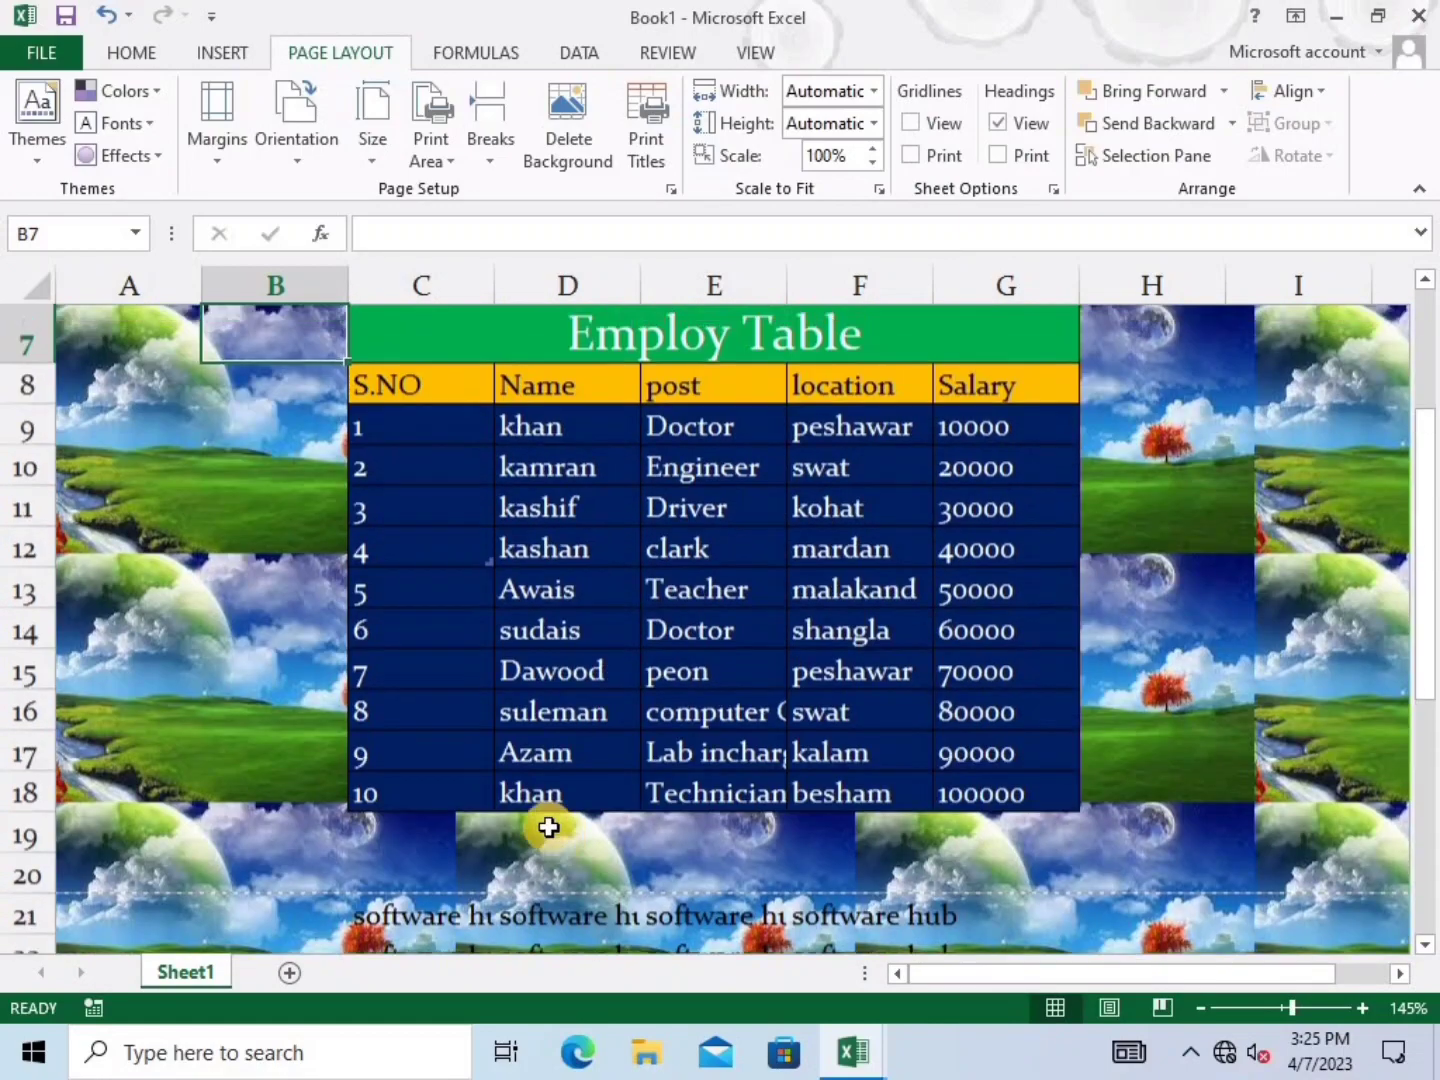
scroll(540, 823, up, 2)
scroll(486, 492, down, 6)
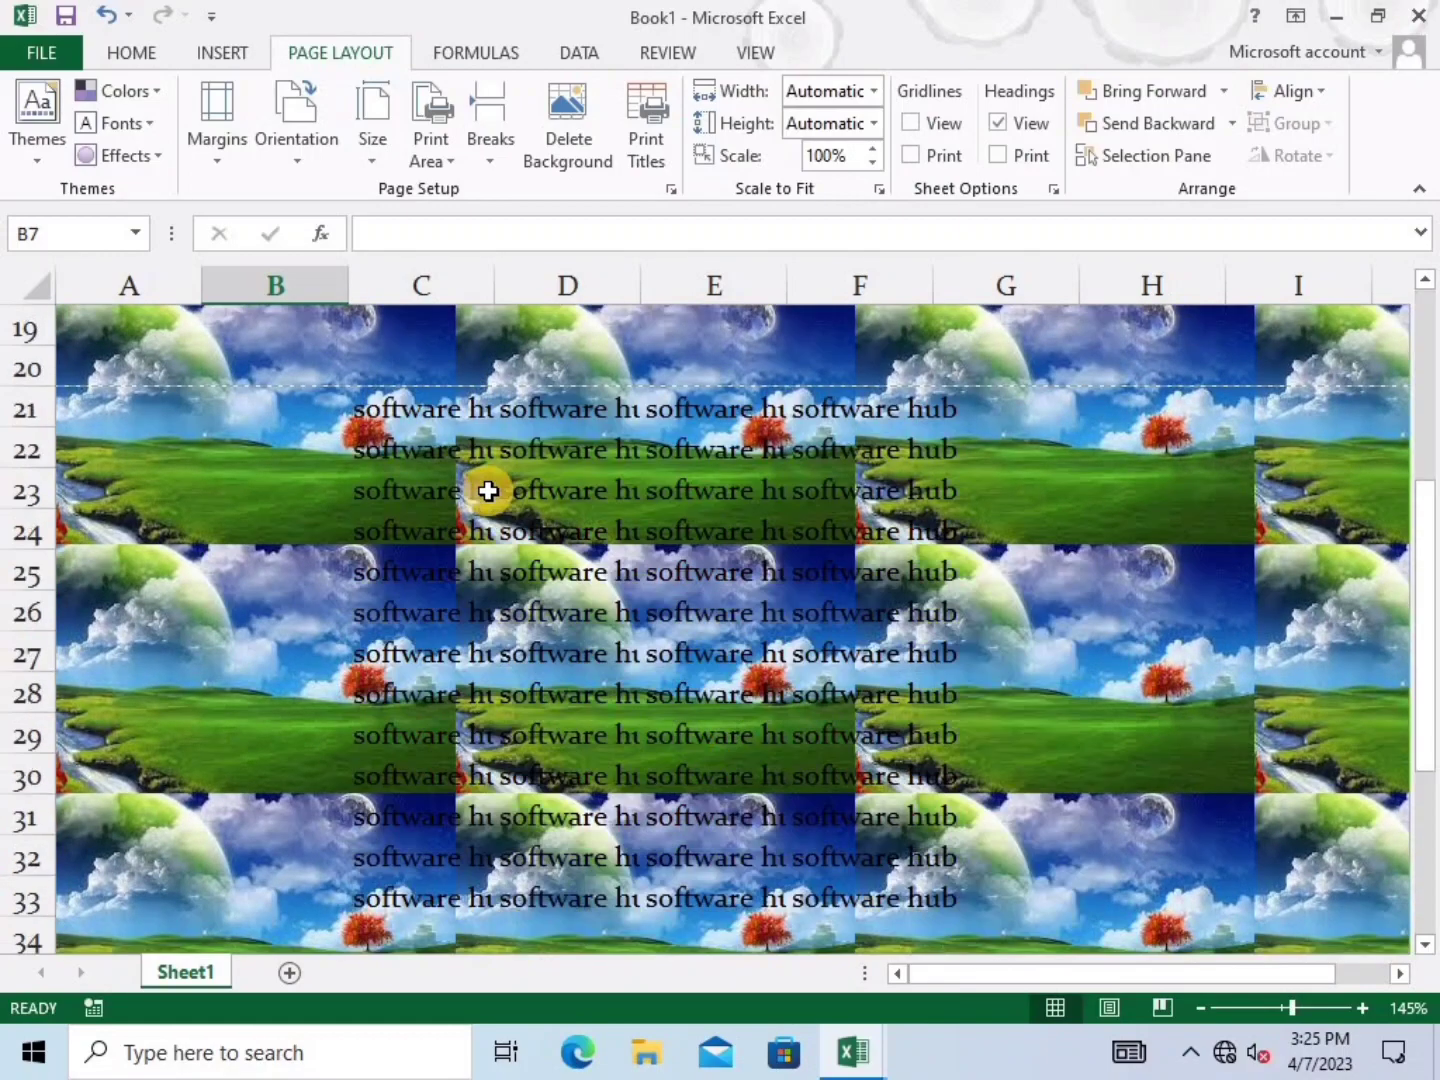
scroll(487, 490, down, 5)
scroll(503, 680, up, 11)
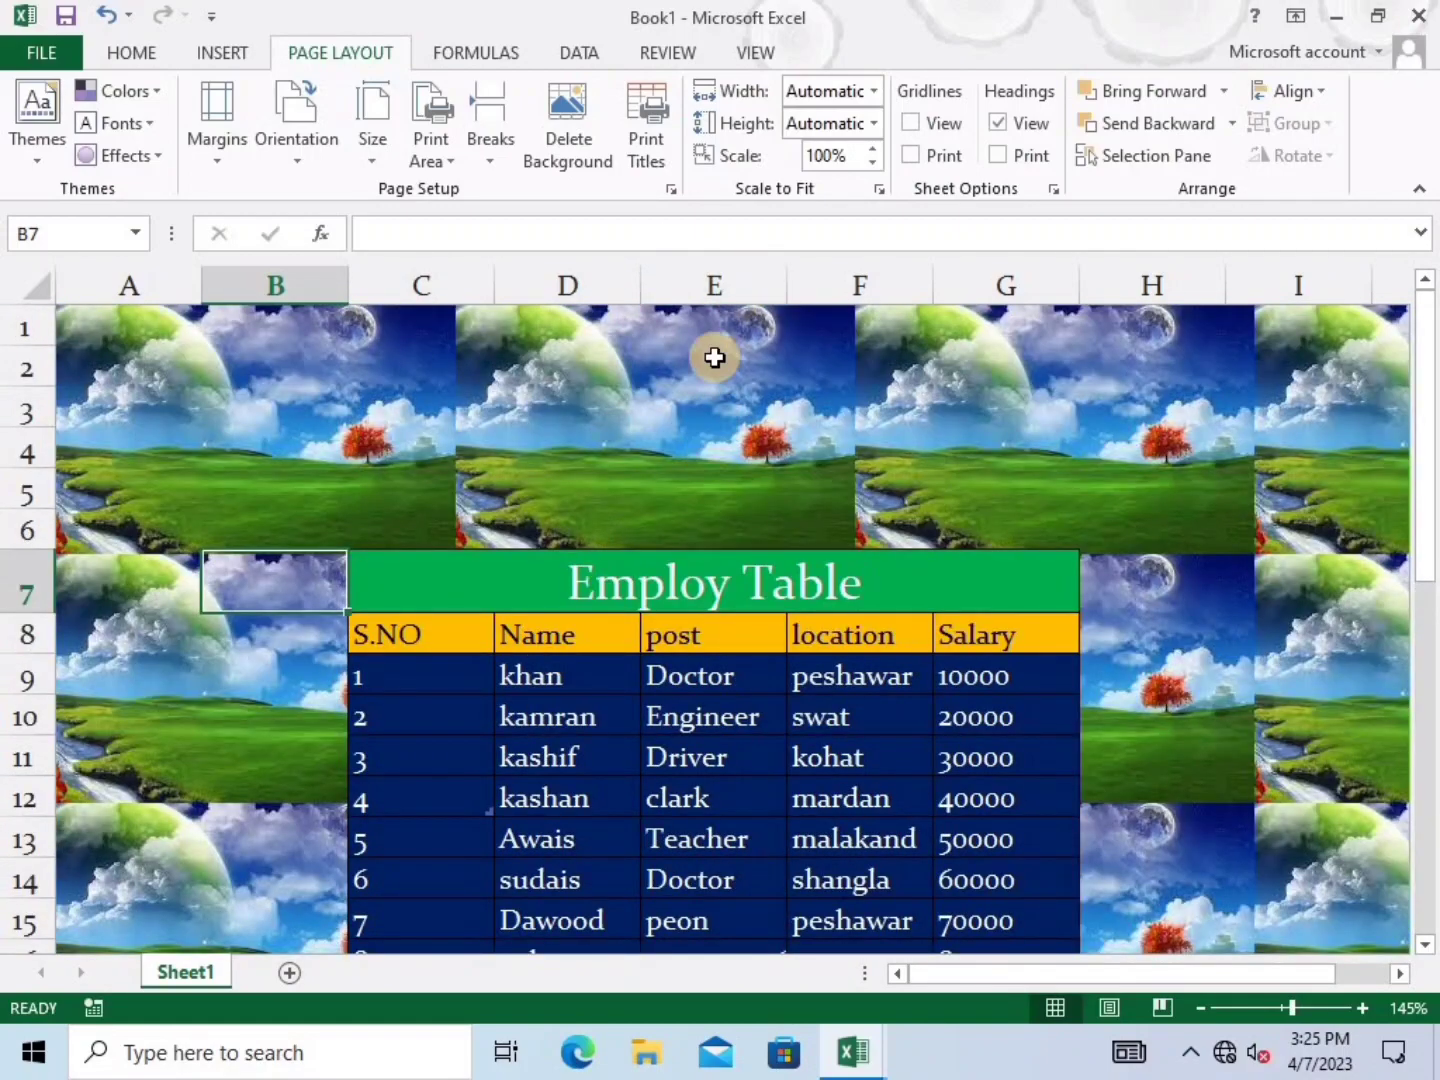
key(ctrl+z)
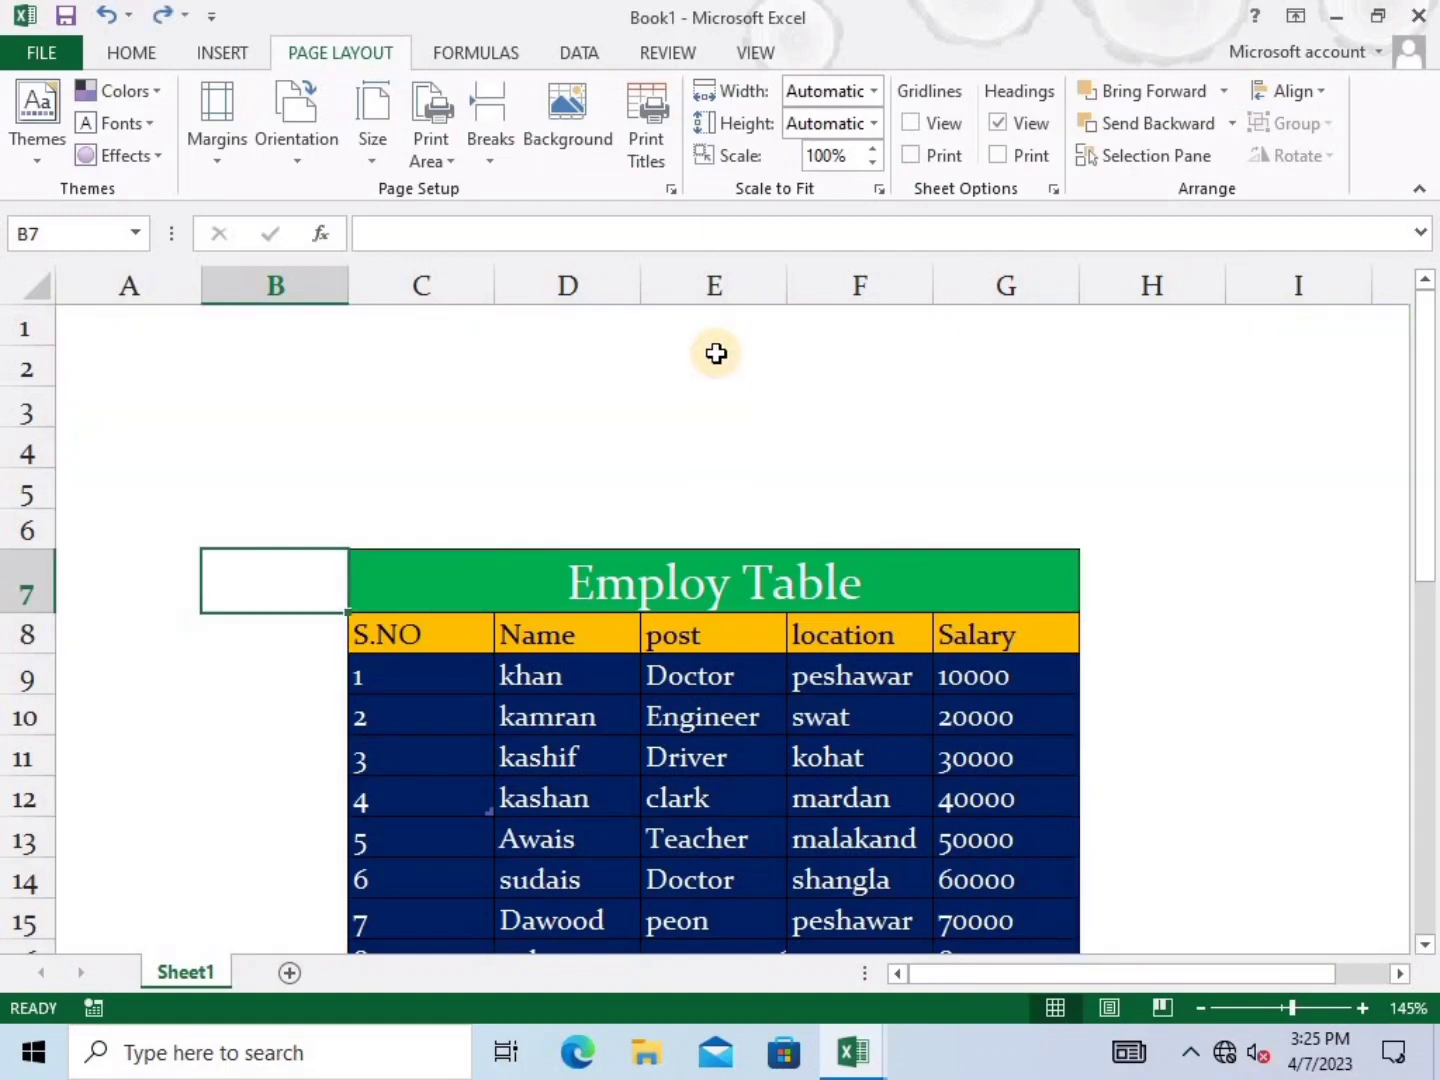
click(755, 52)
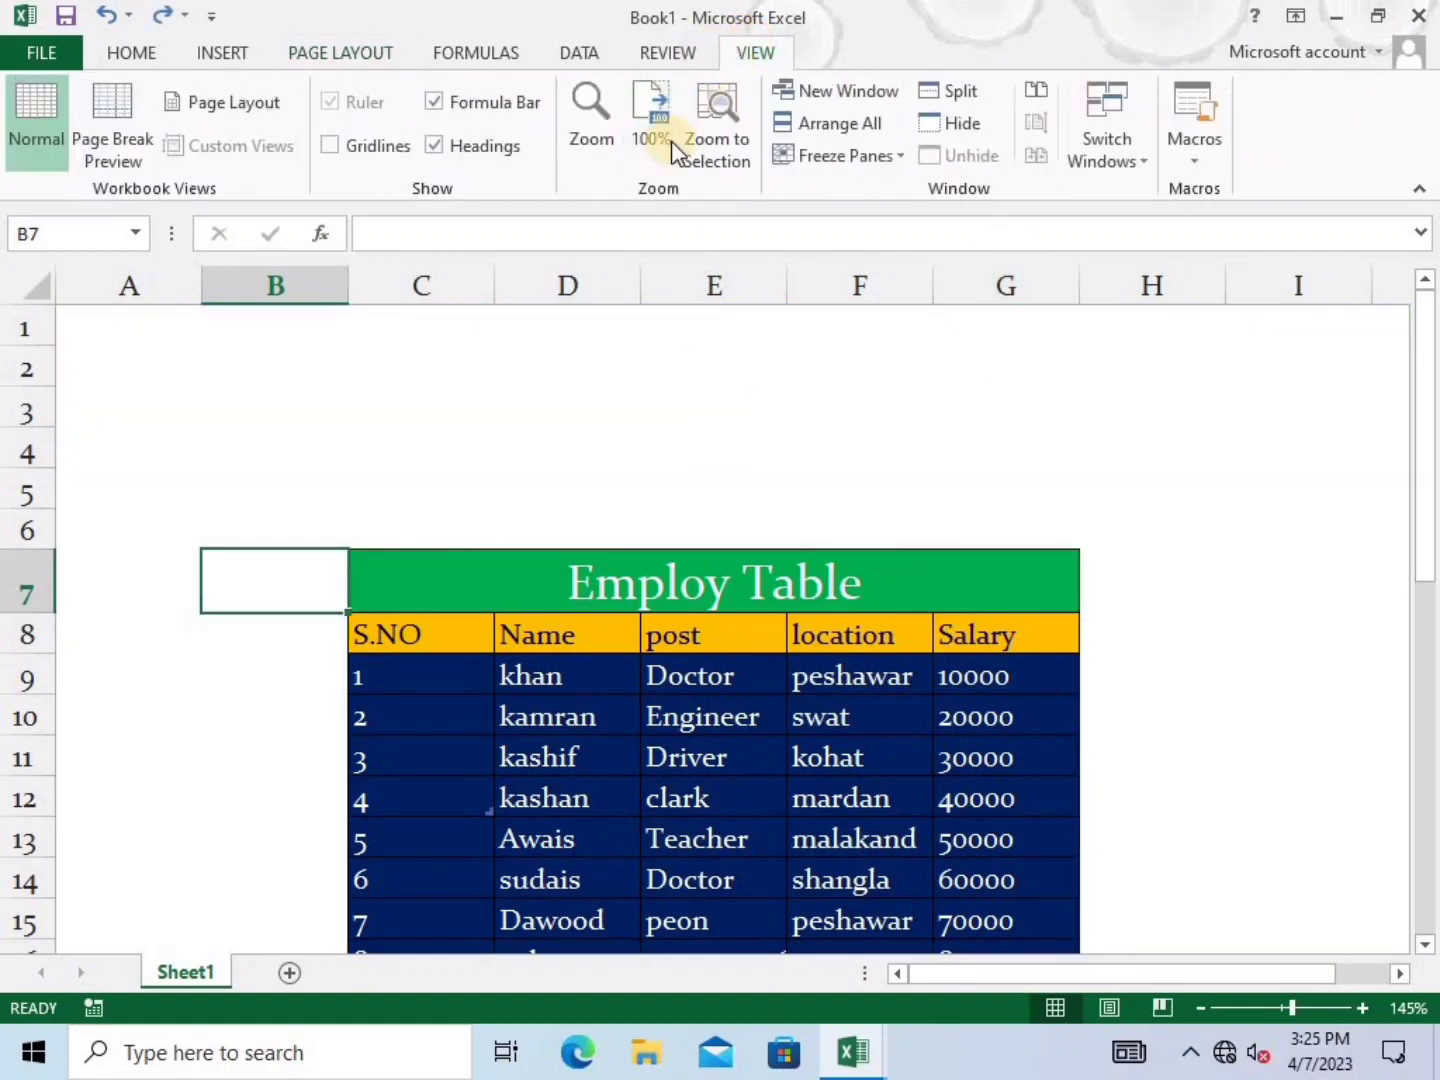
Turn the Gridlines option back on so gridlines surround the Employ Table
click(336, 147)
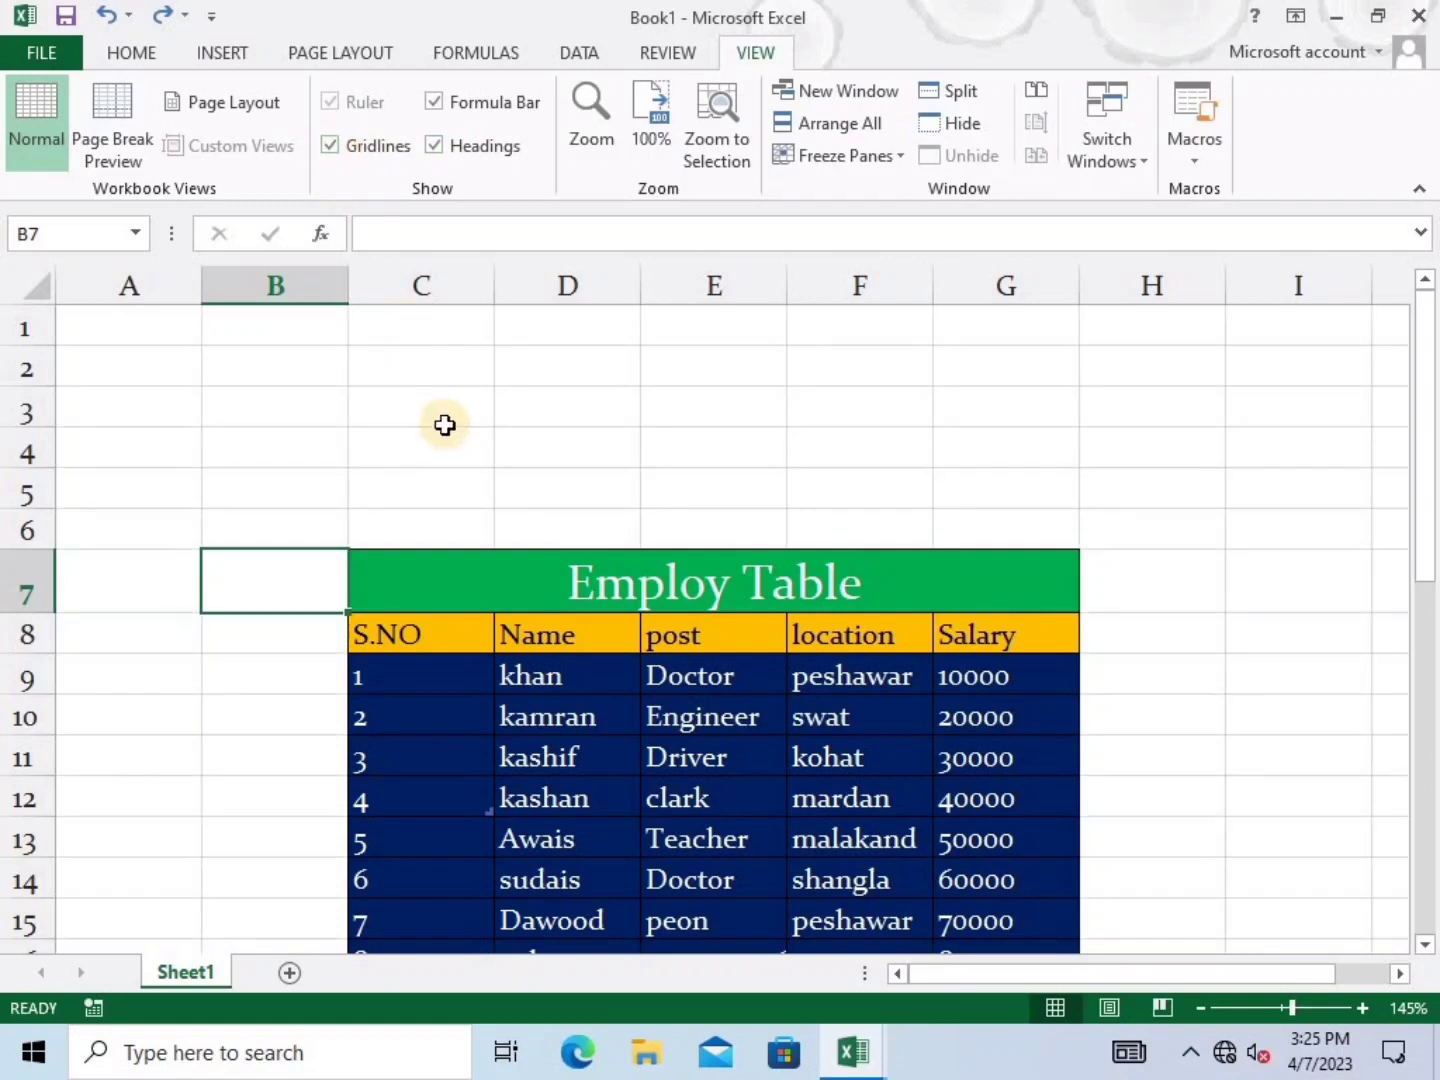
click(442, 415)
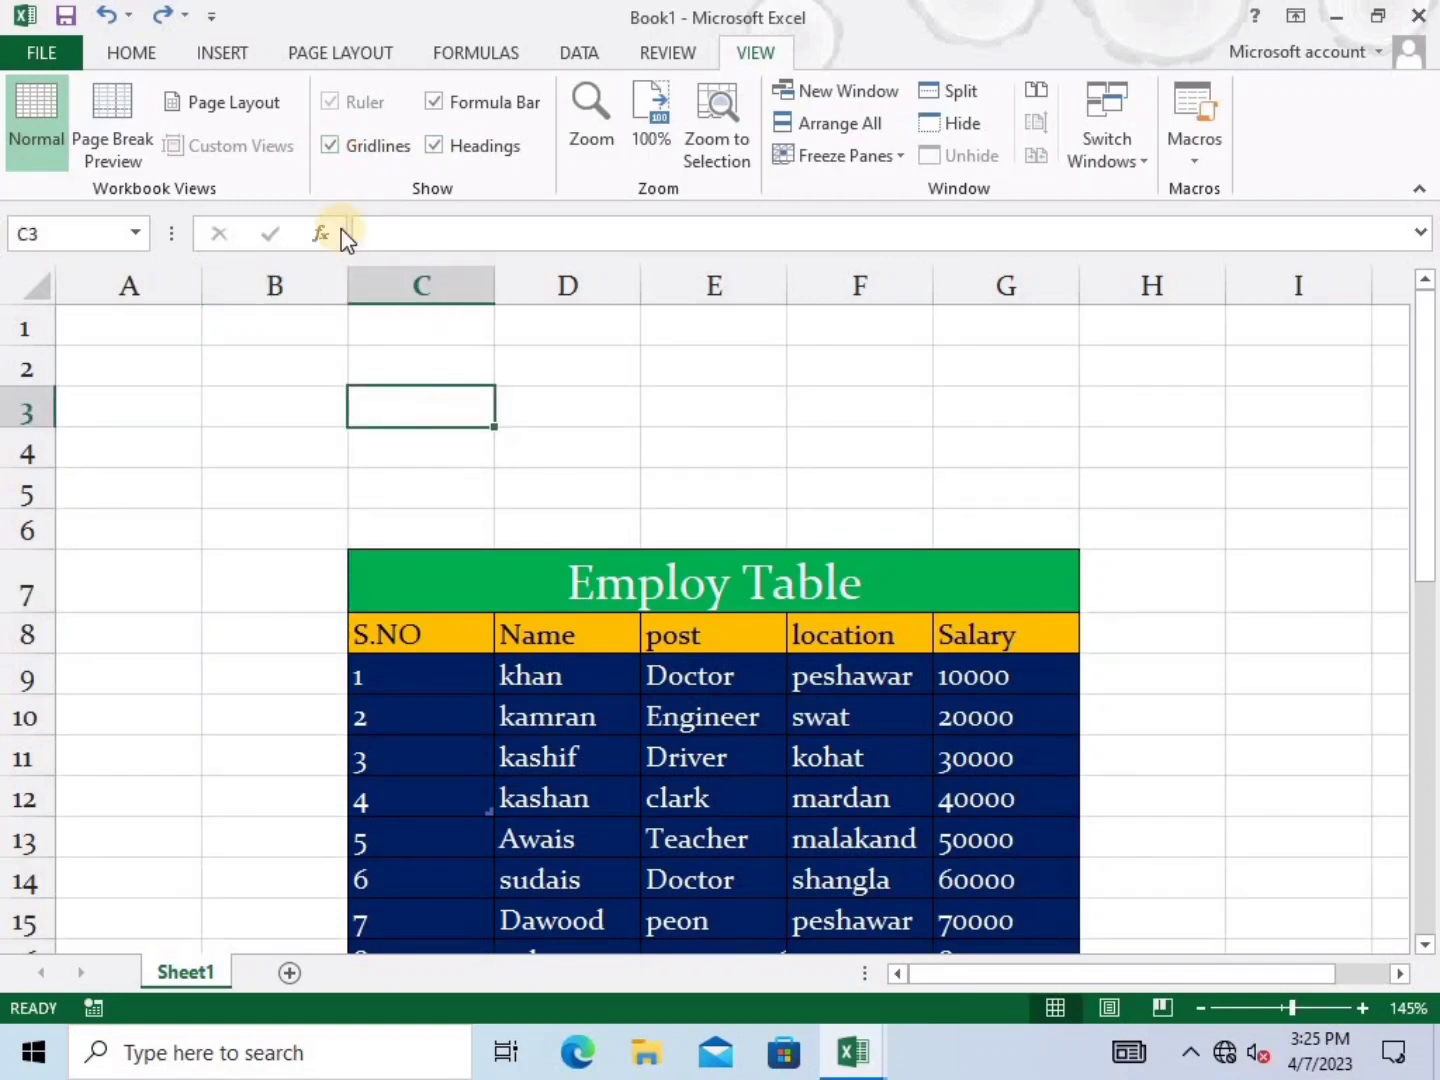
click(314, 56)
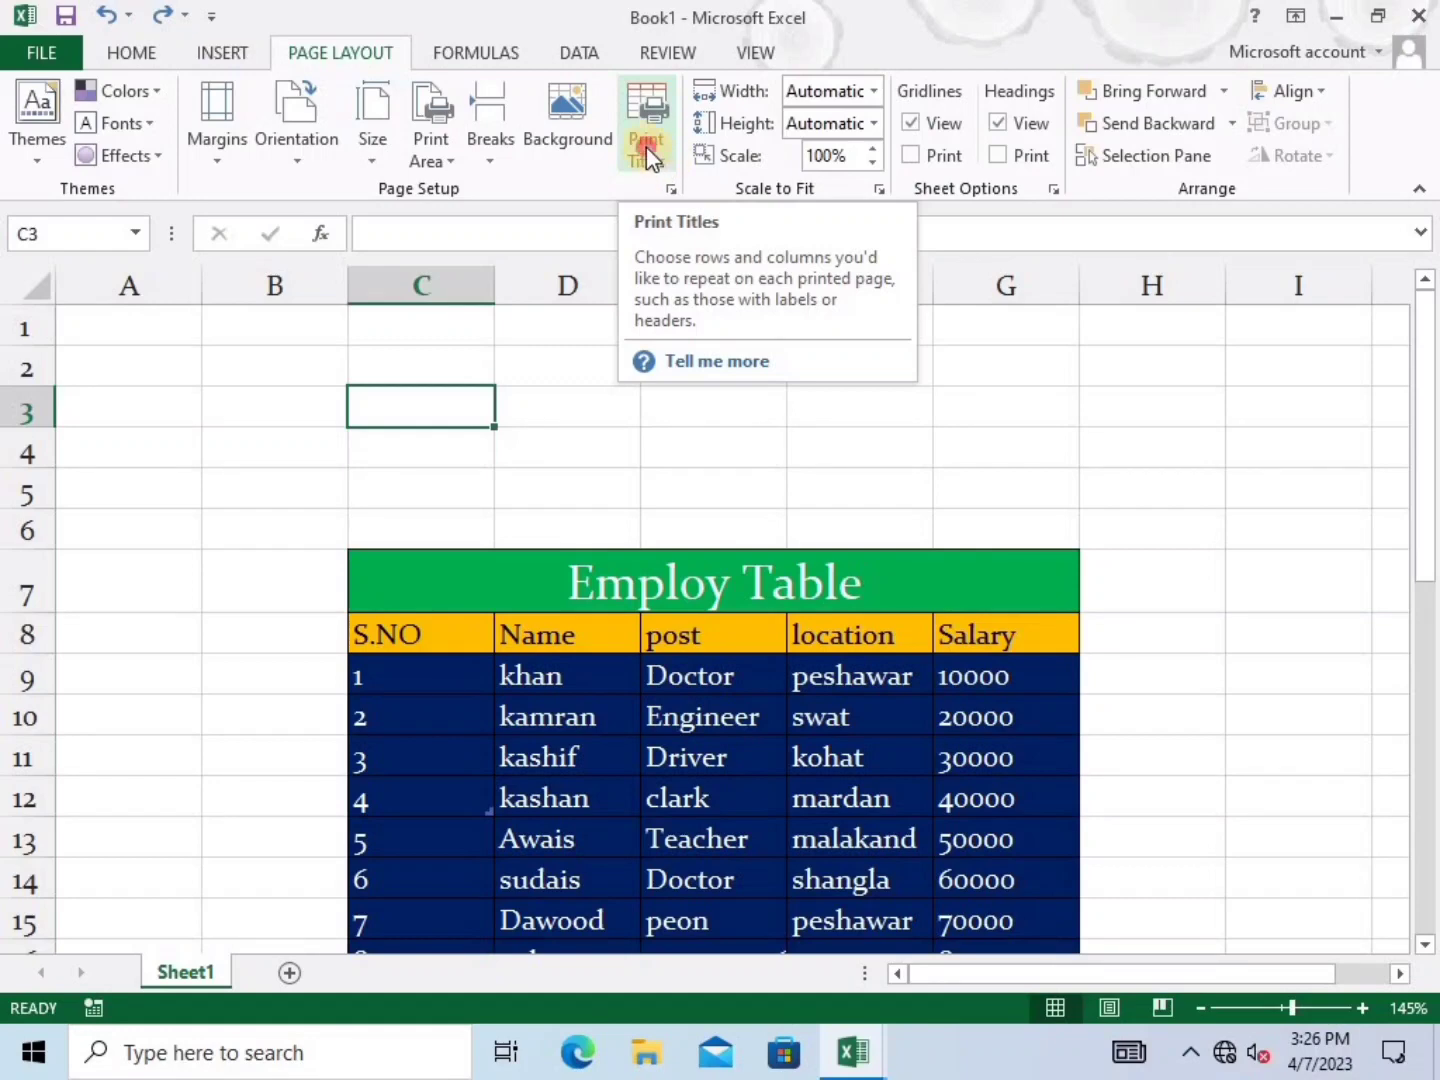
In Page Setup's Header/Footer settings, keep no preset header and start a custom header
click(644, 139)
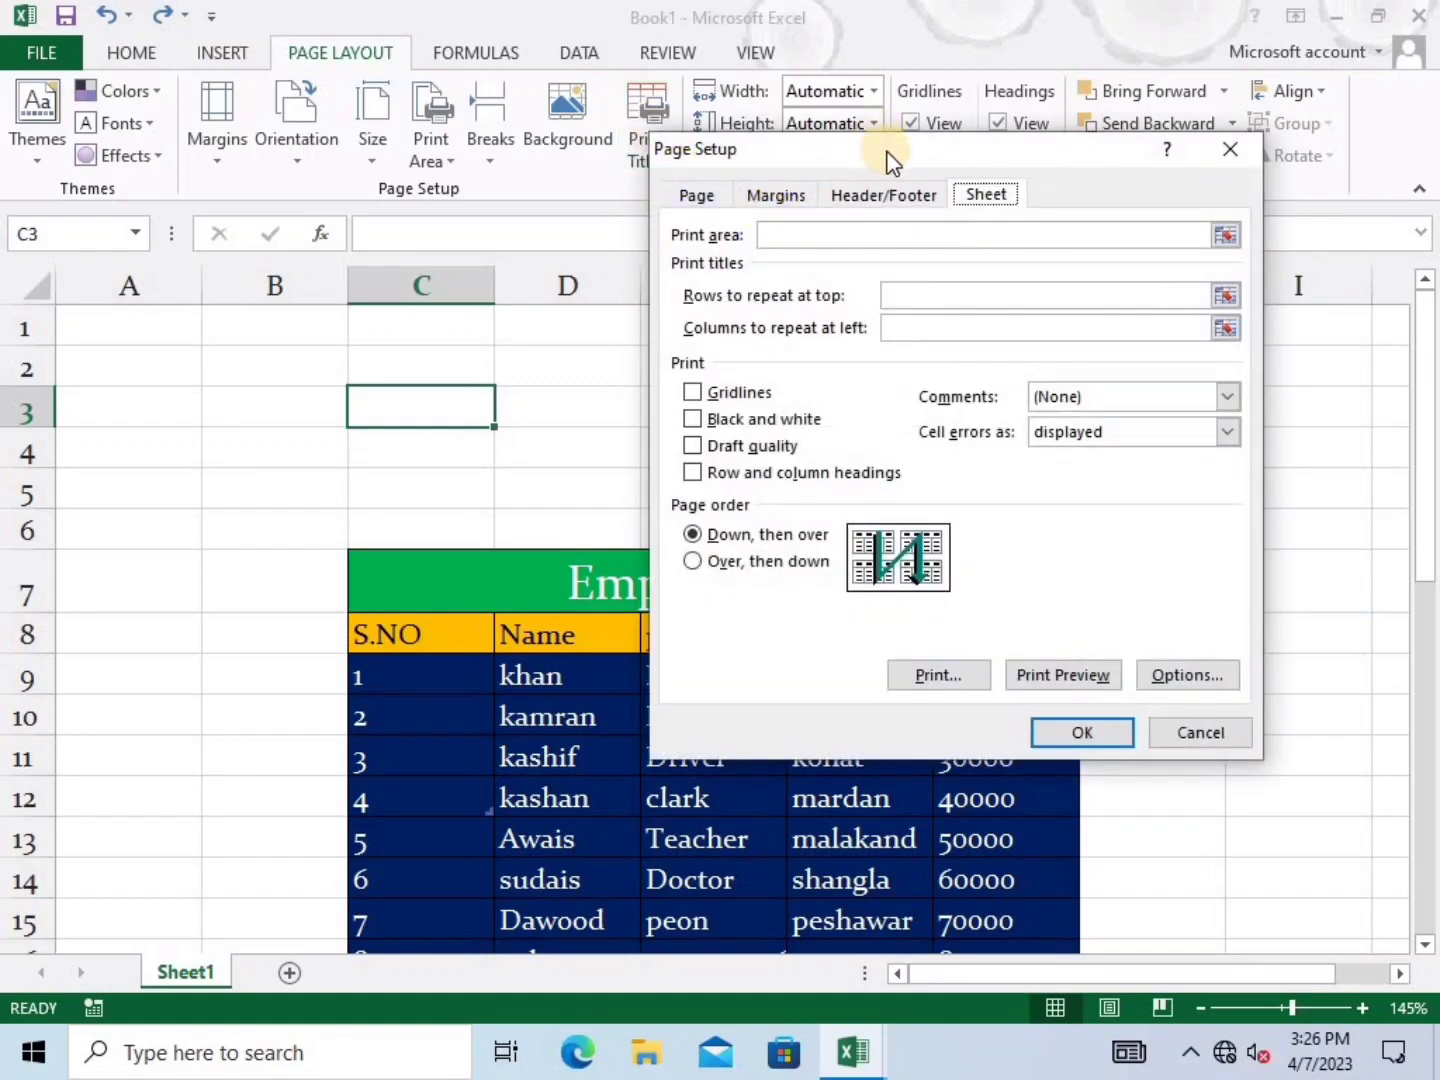
drag(880, 150, 629, 203)
click(630, 252)
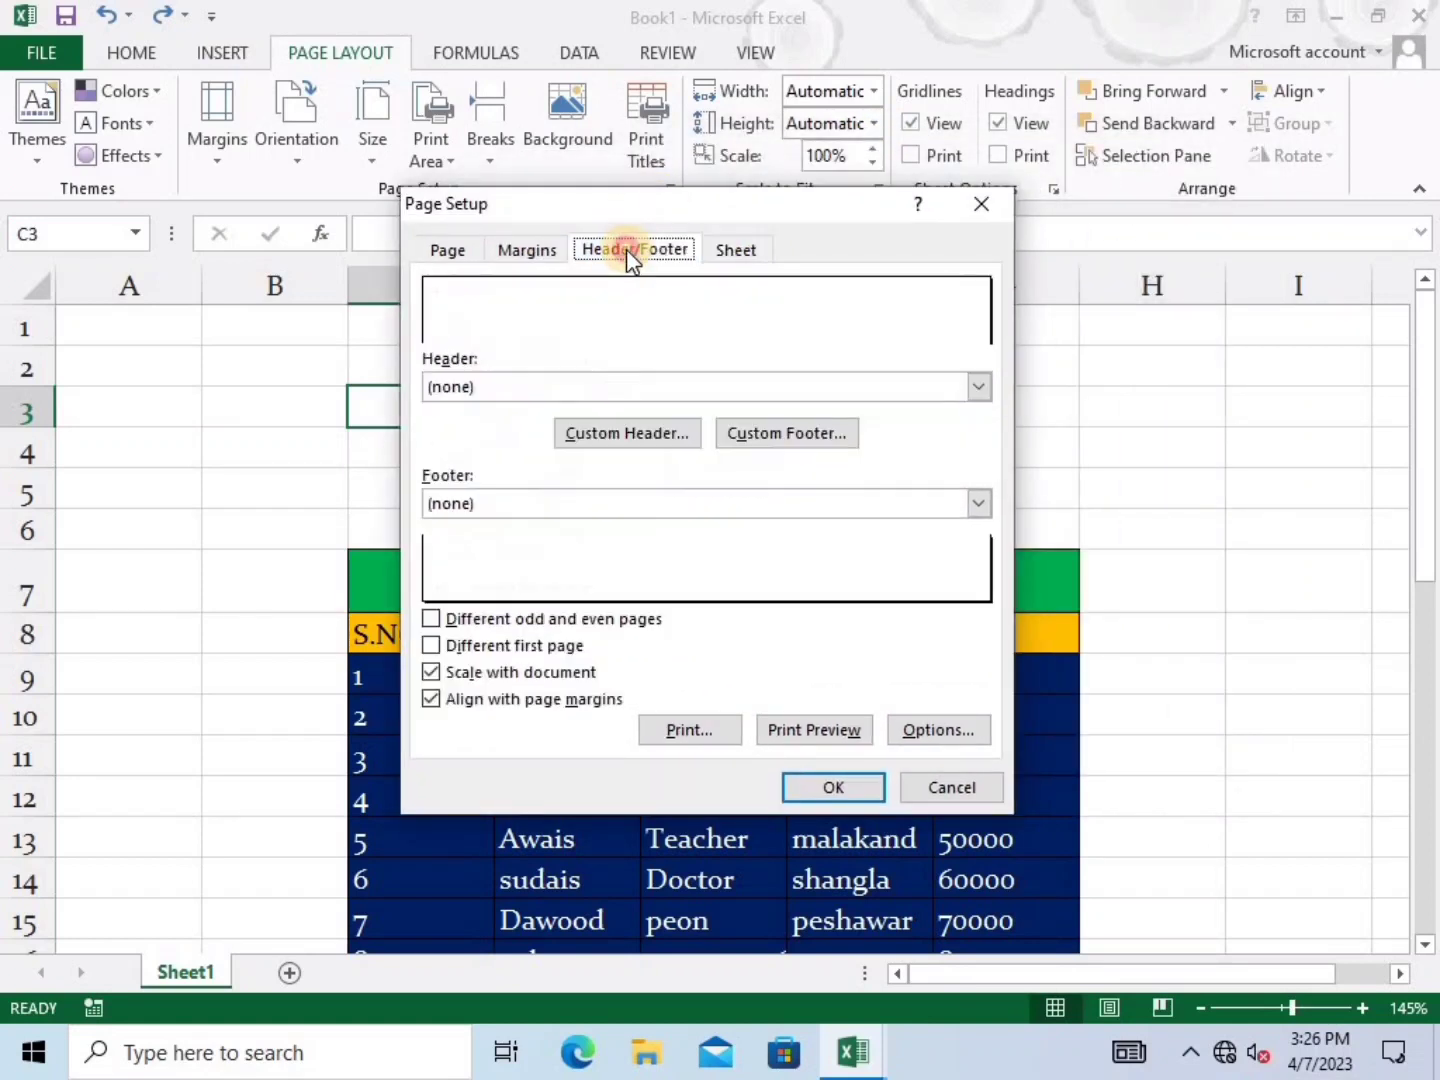
click(638, 389)
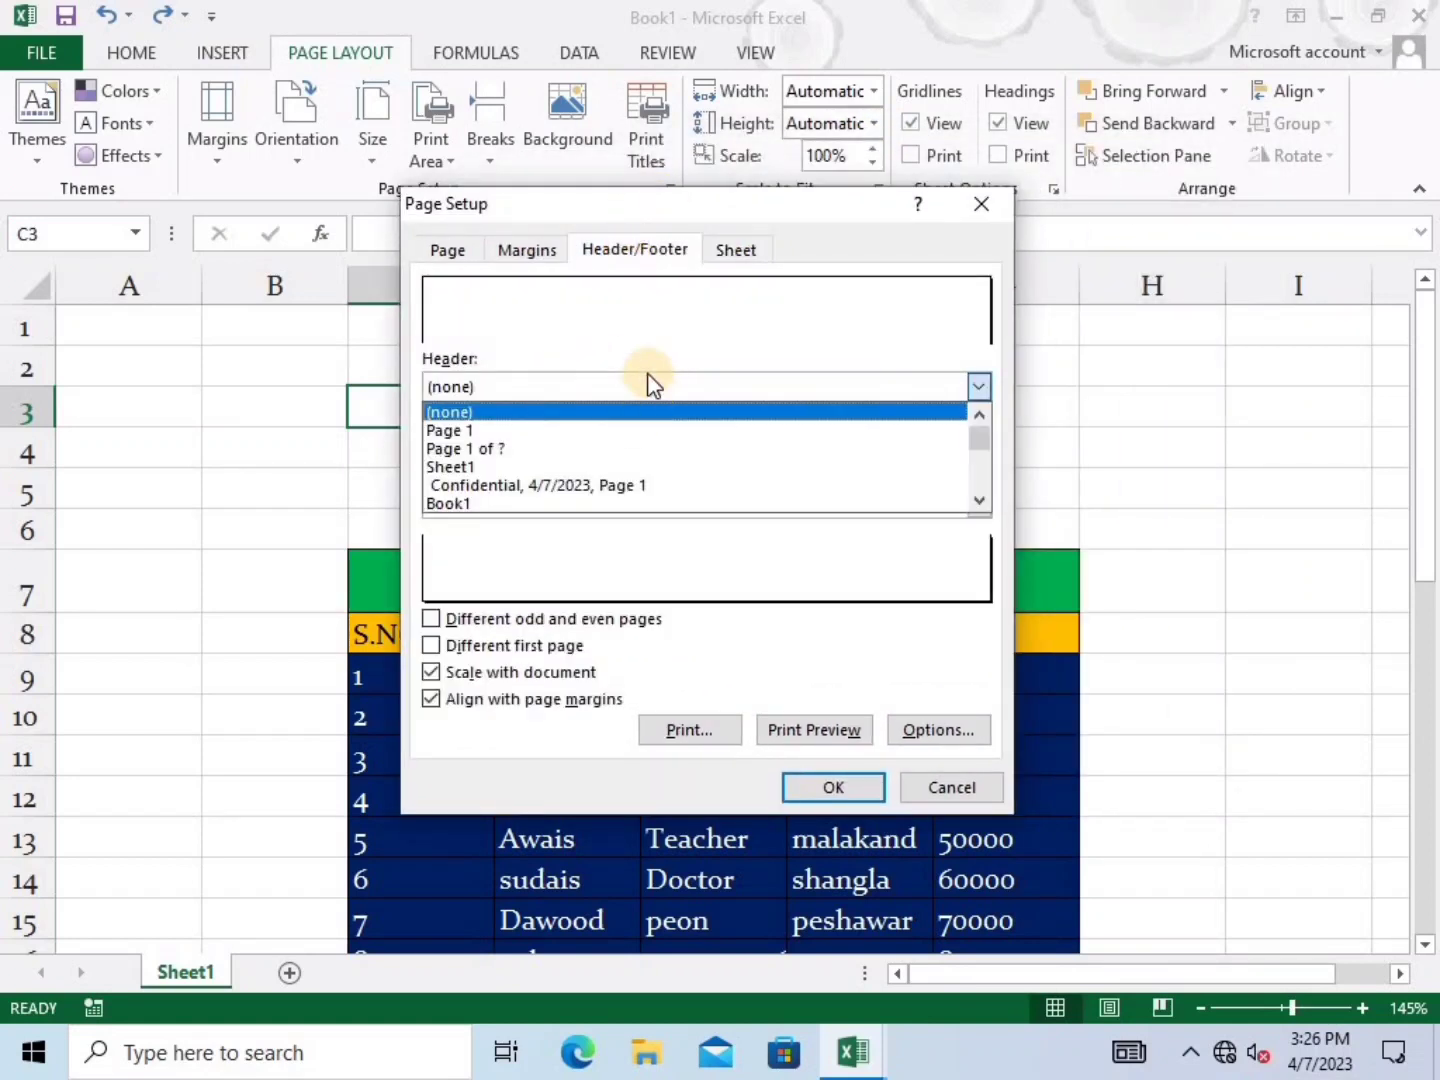
click(645, 379)
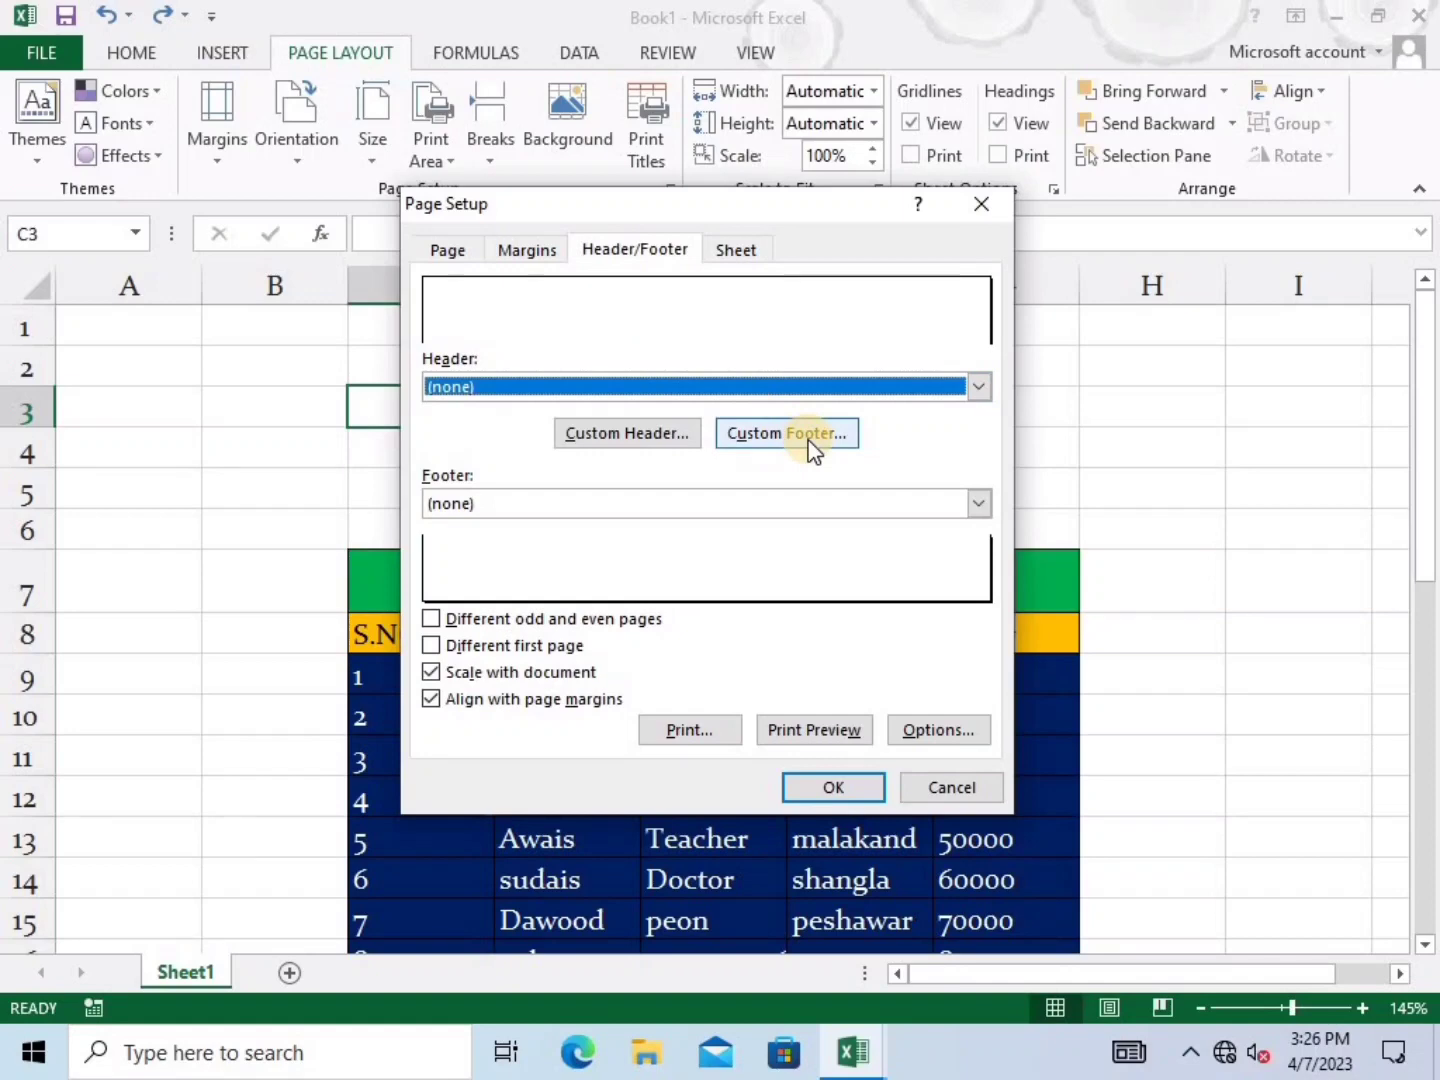
click(659, 440)
Enter 'wecome to', 'software ub' and 'excel playlist' in the left, centre and right header sections
click(662, 526)
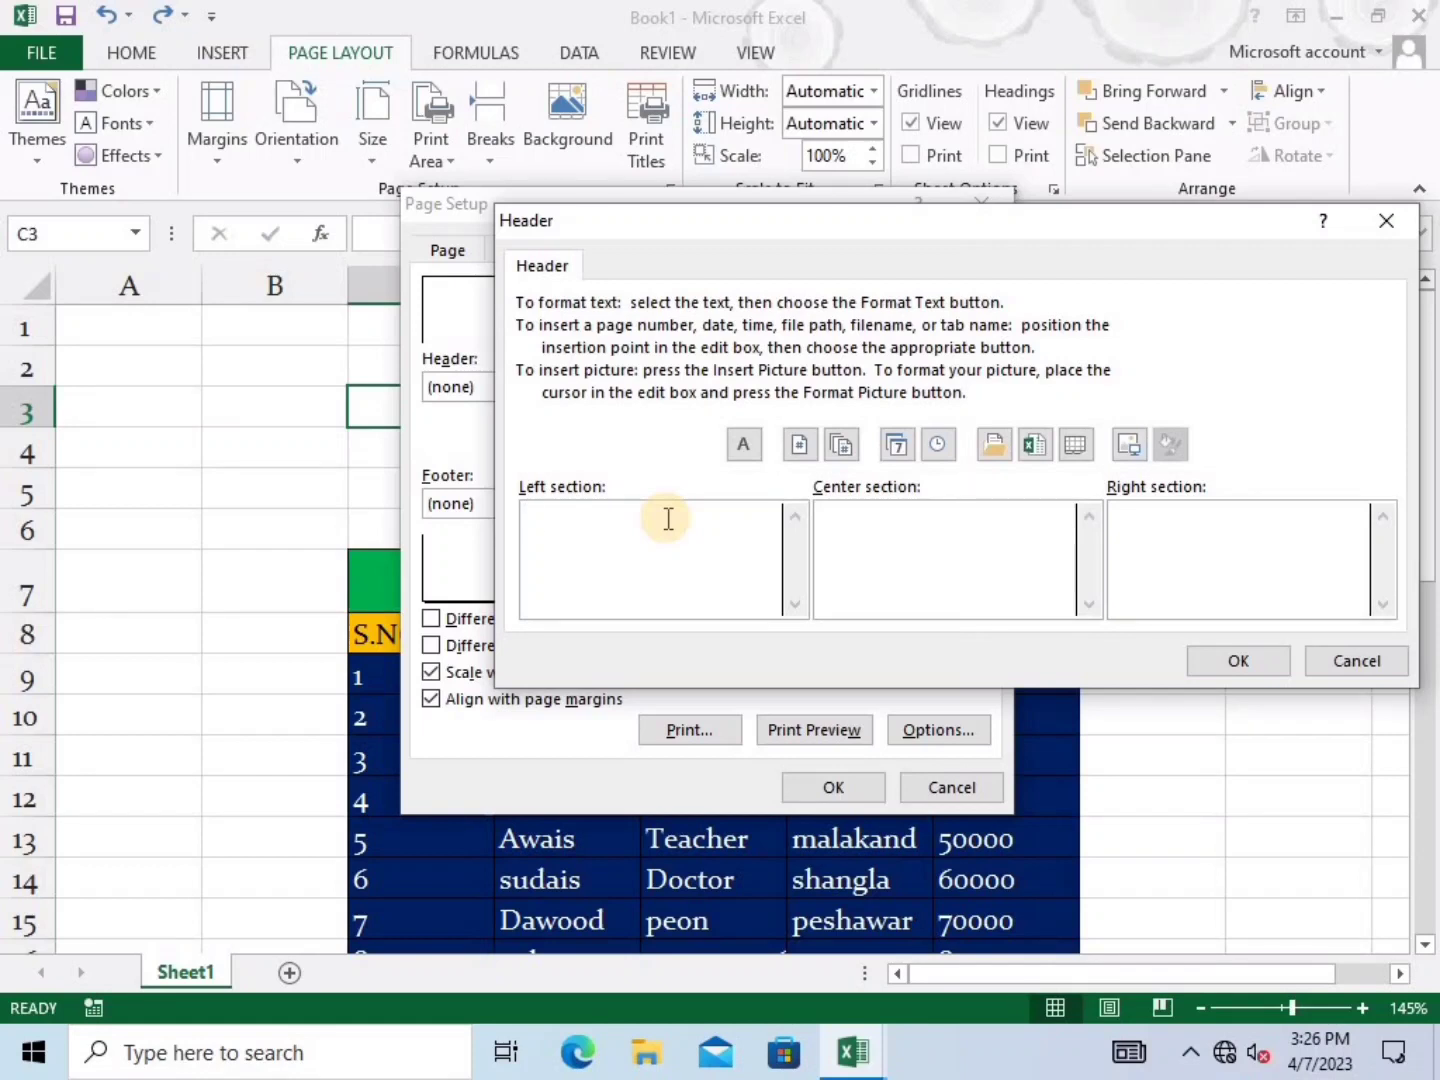
text(wecome to)
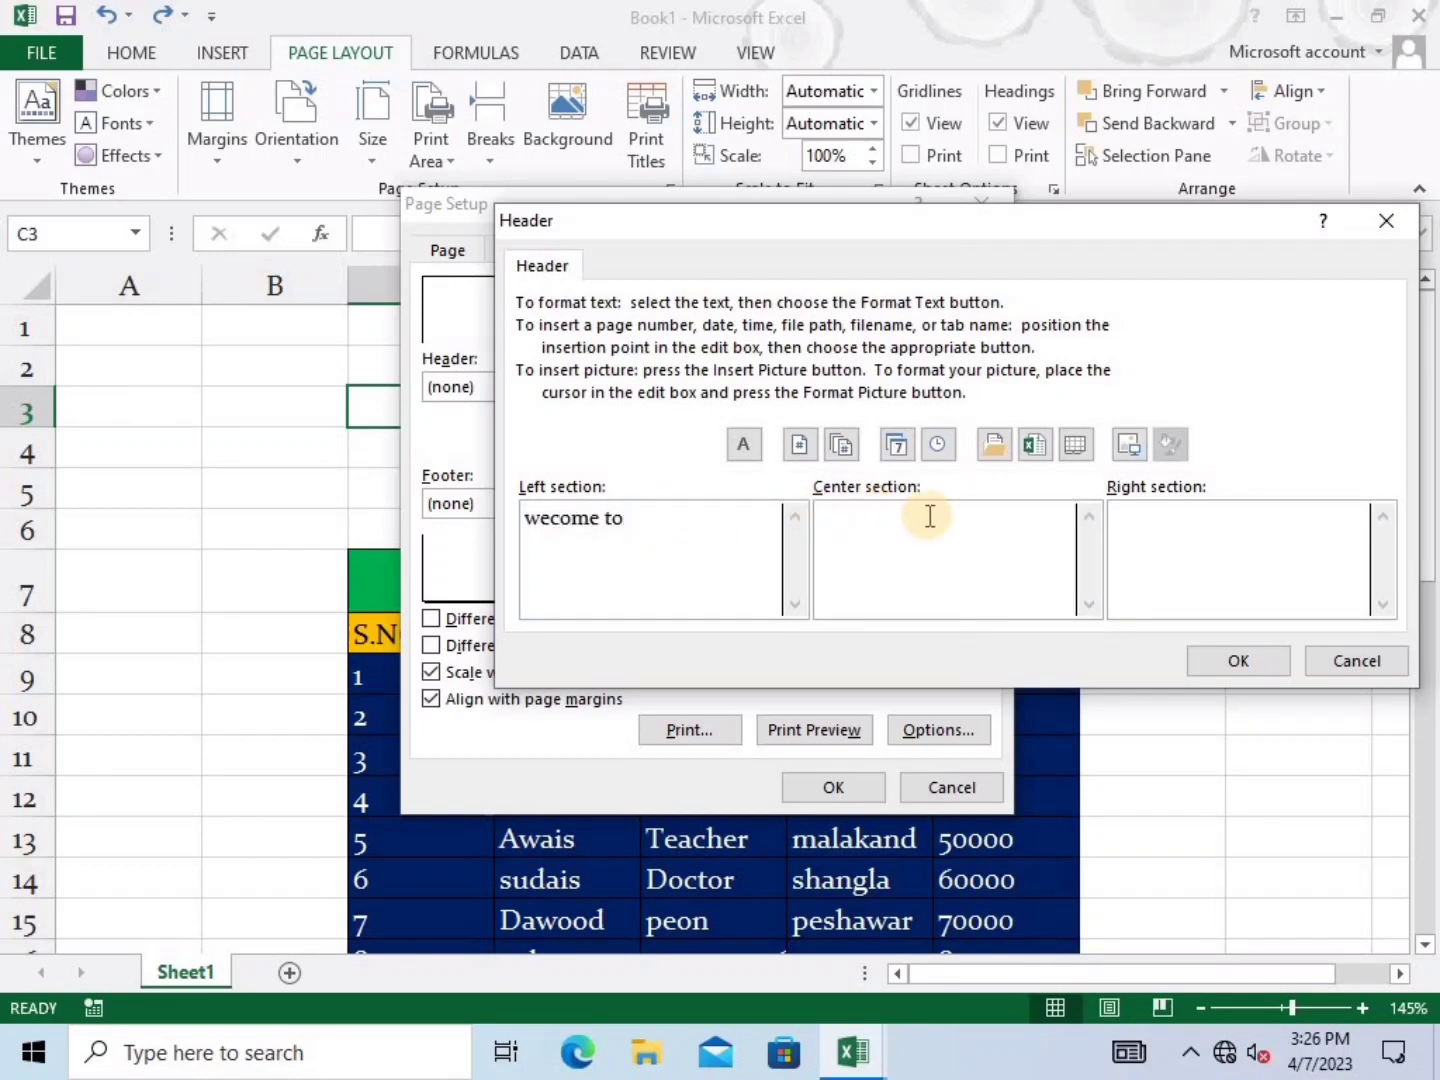
click(916, 509)
text(software hy)
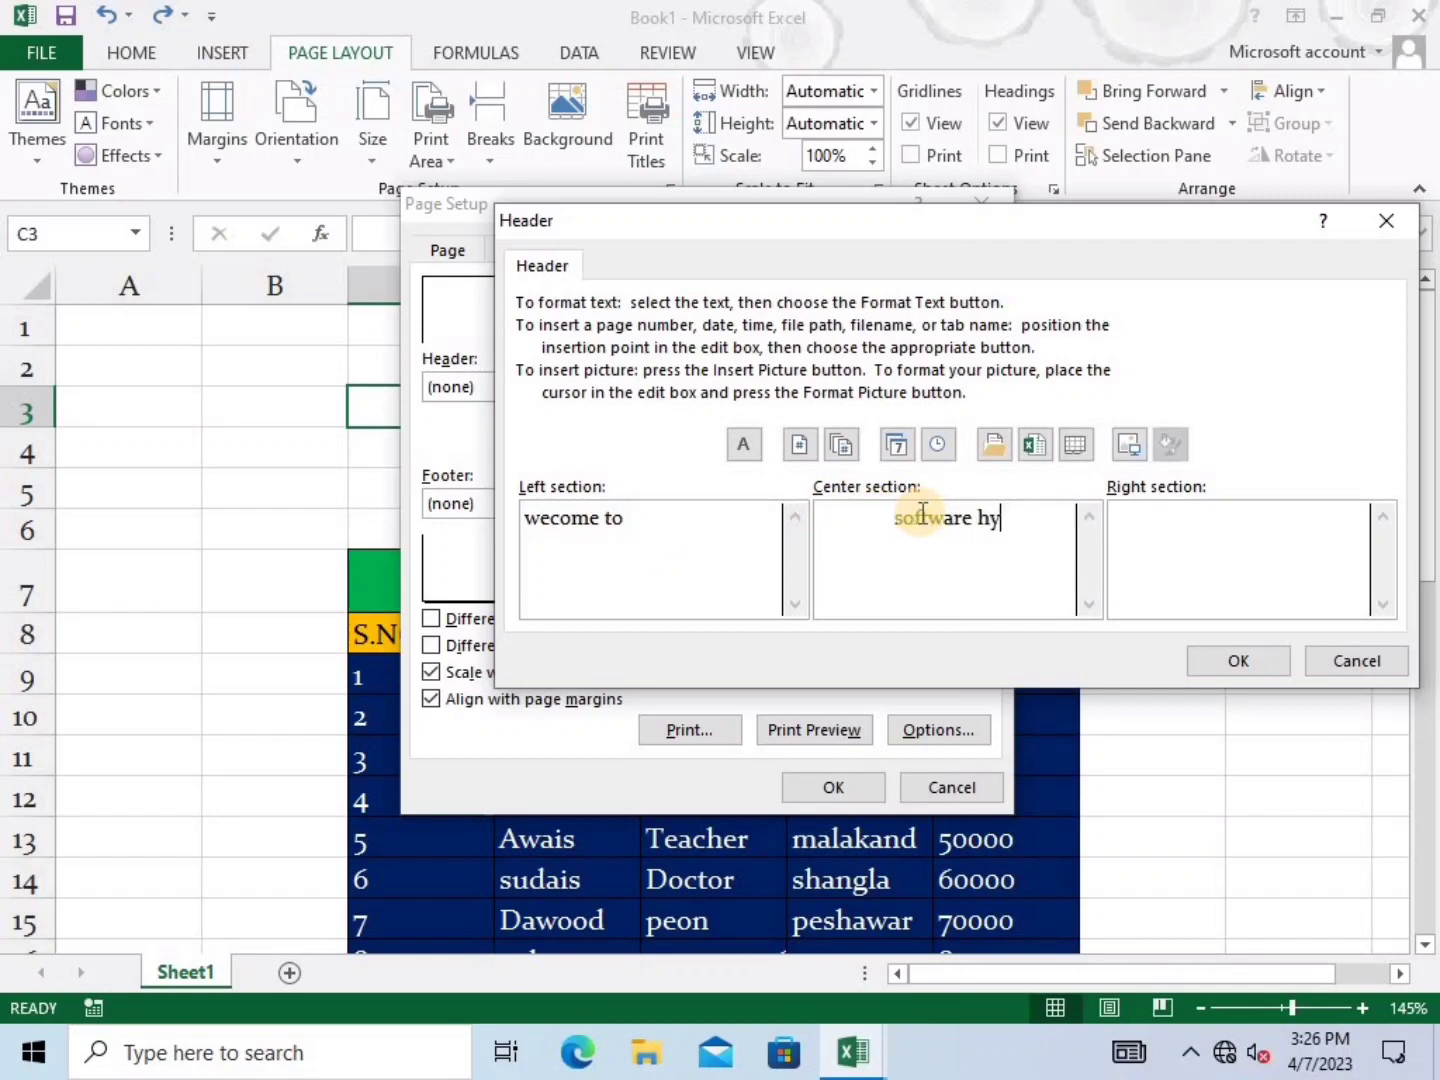
key(BackSpace)
key(BackSpace)
text(ub)
click(1153, 512)
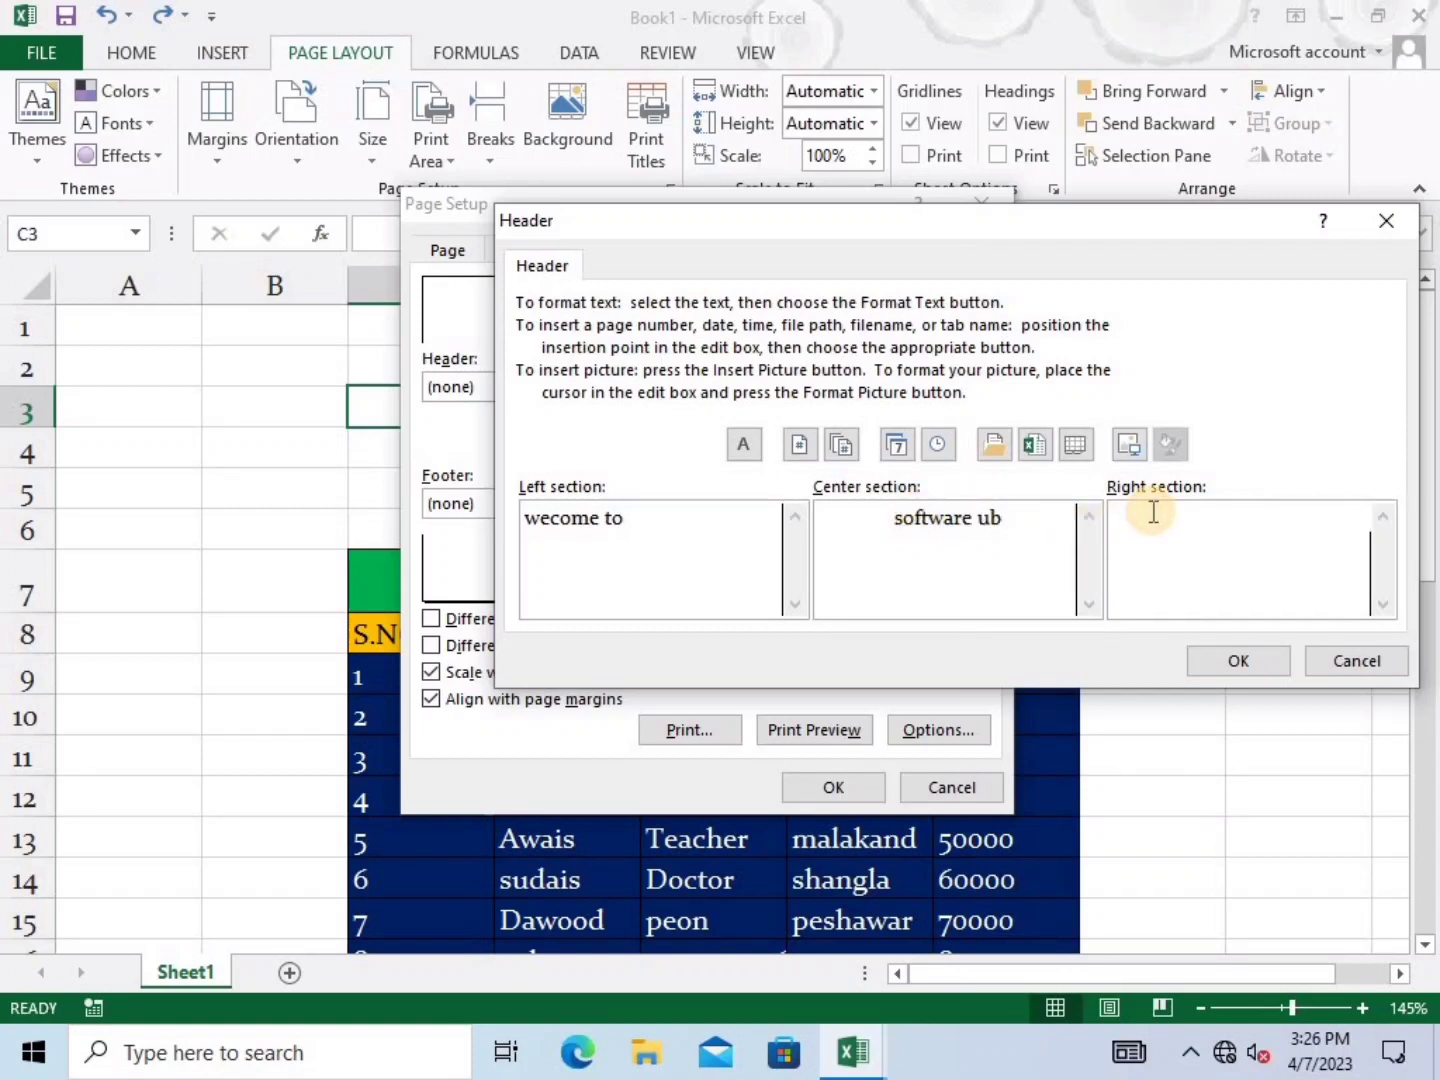
text(excel playlist)
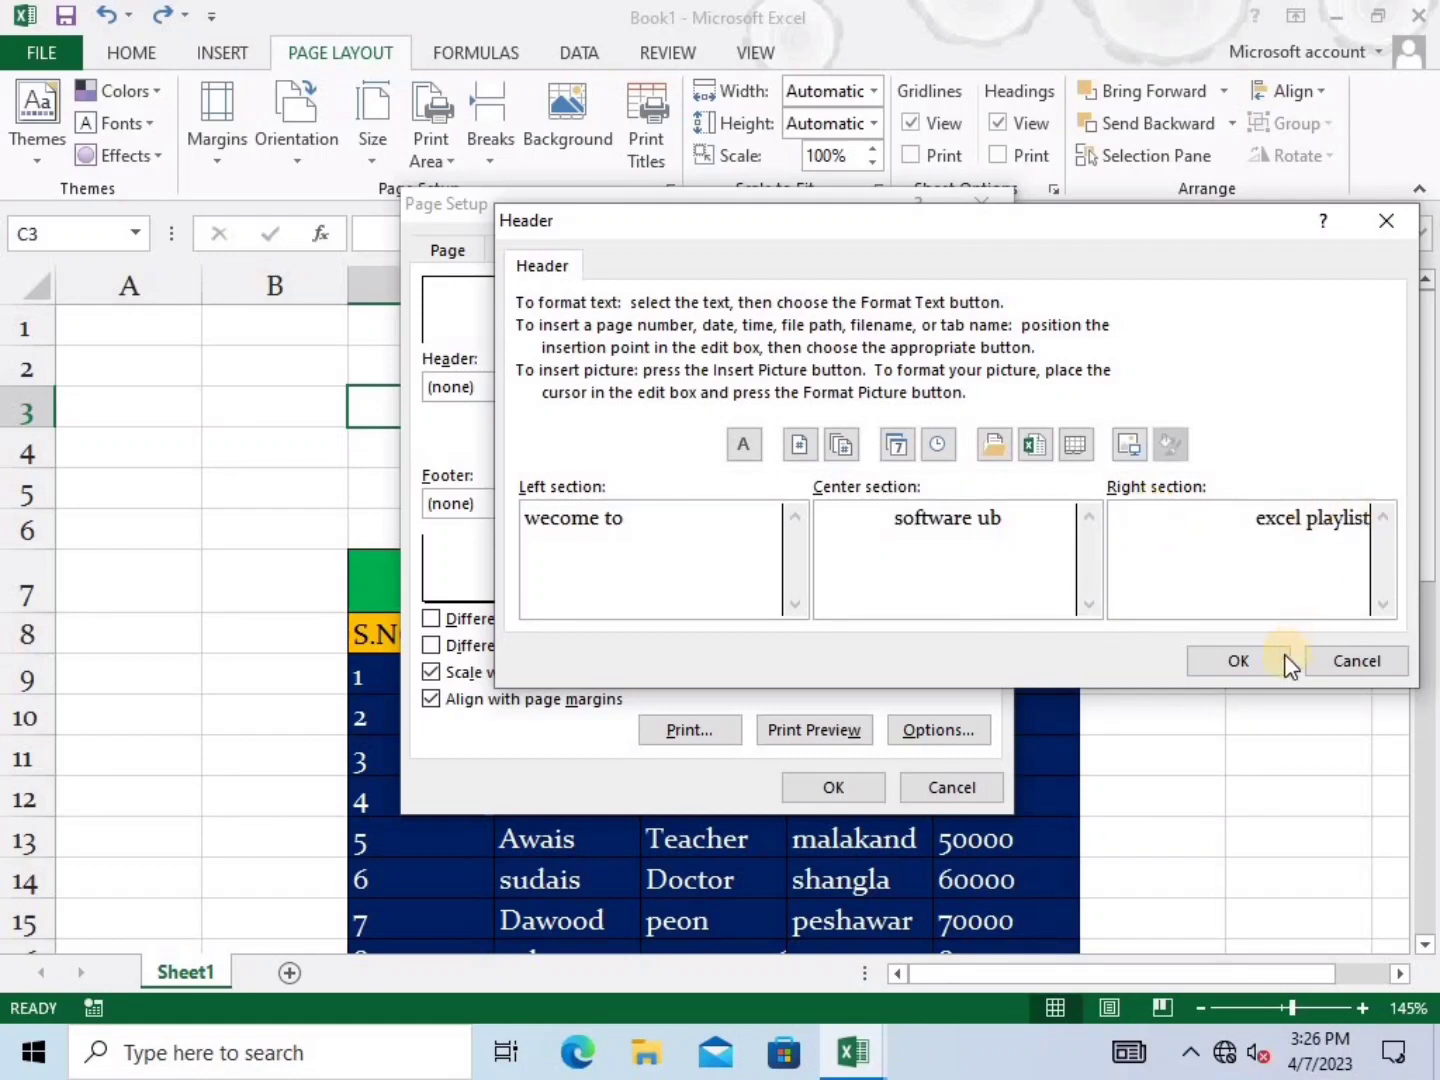
click(1263, 660)
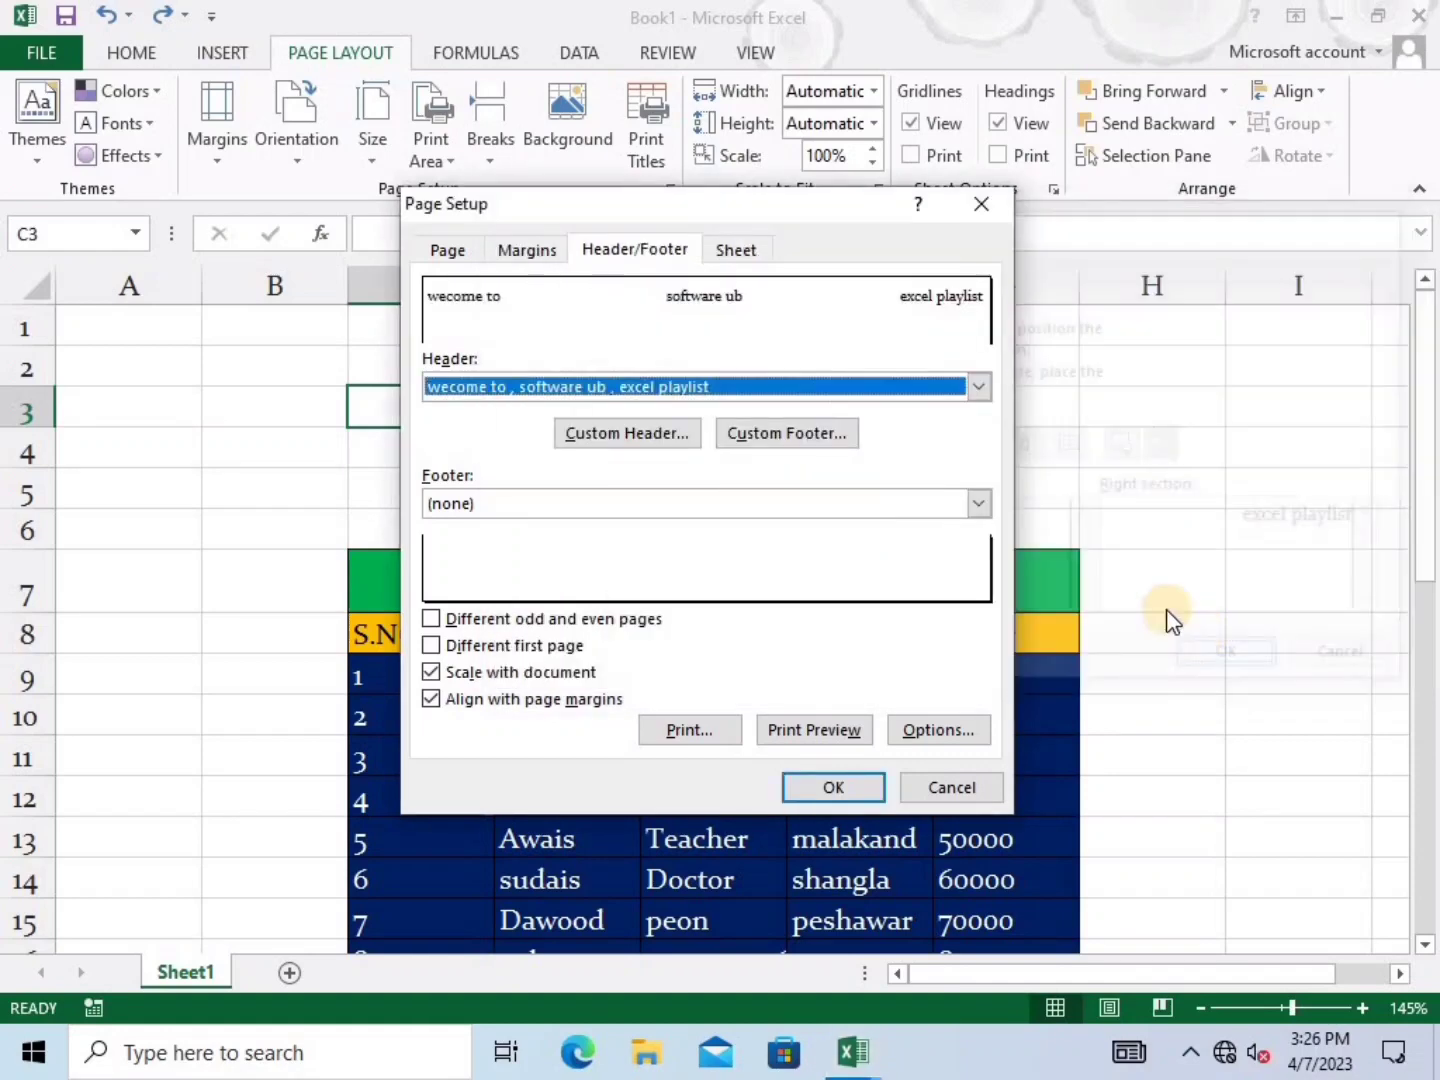
Apply the page setup and check the new header in the print preview
click(800, 788)
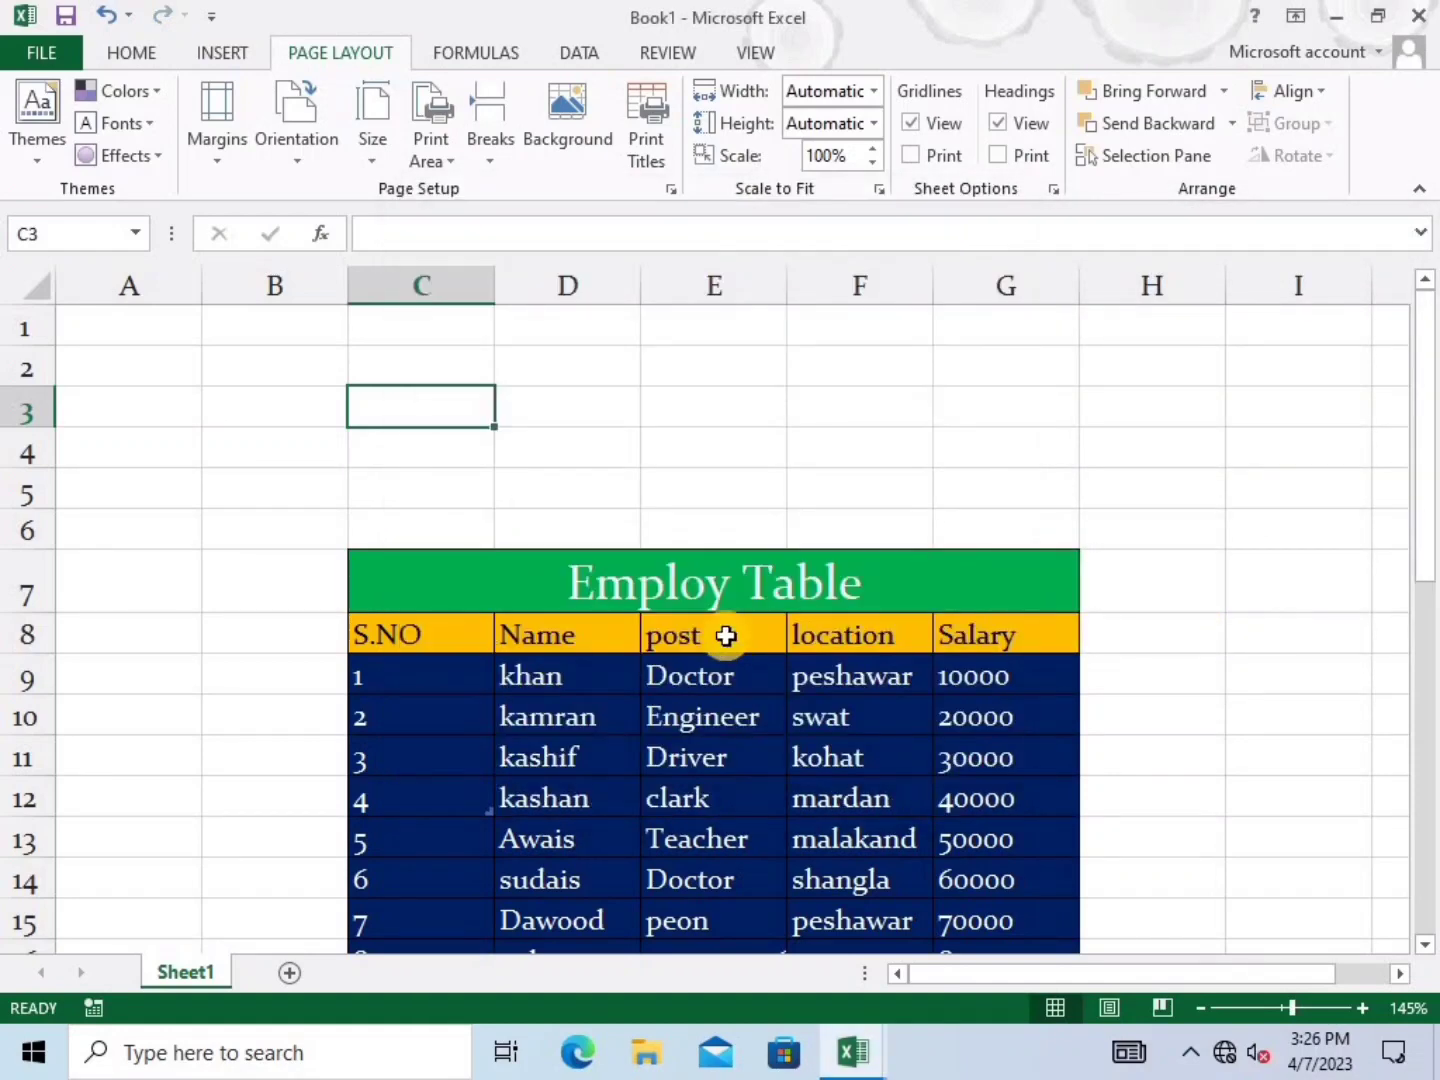
key(ctrl+p)
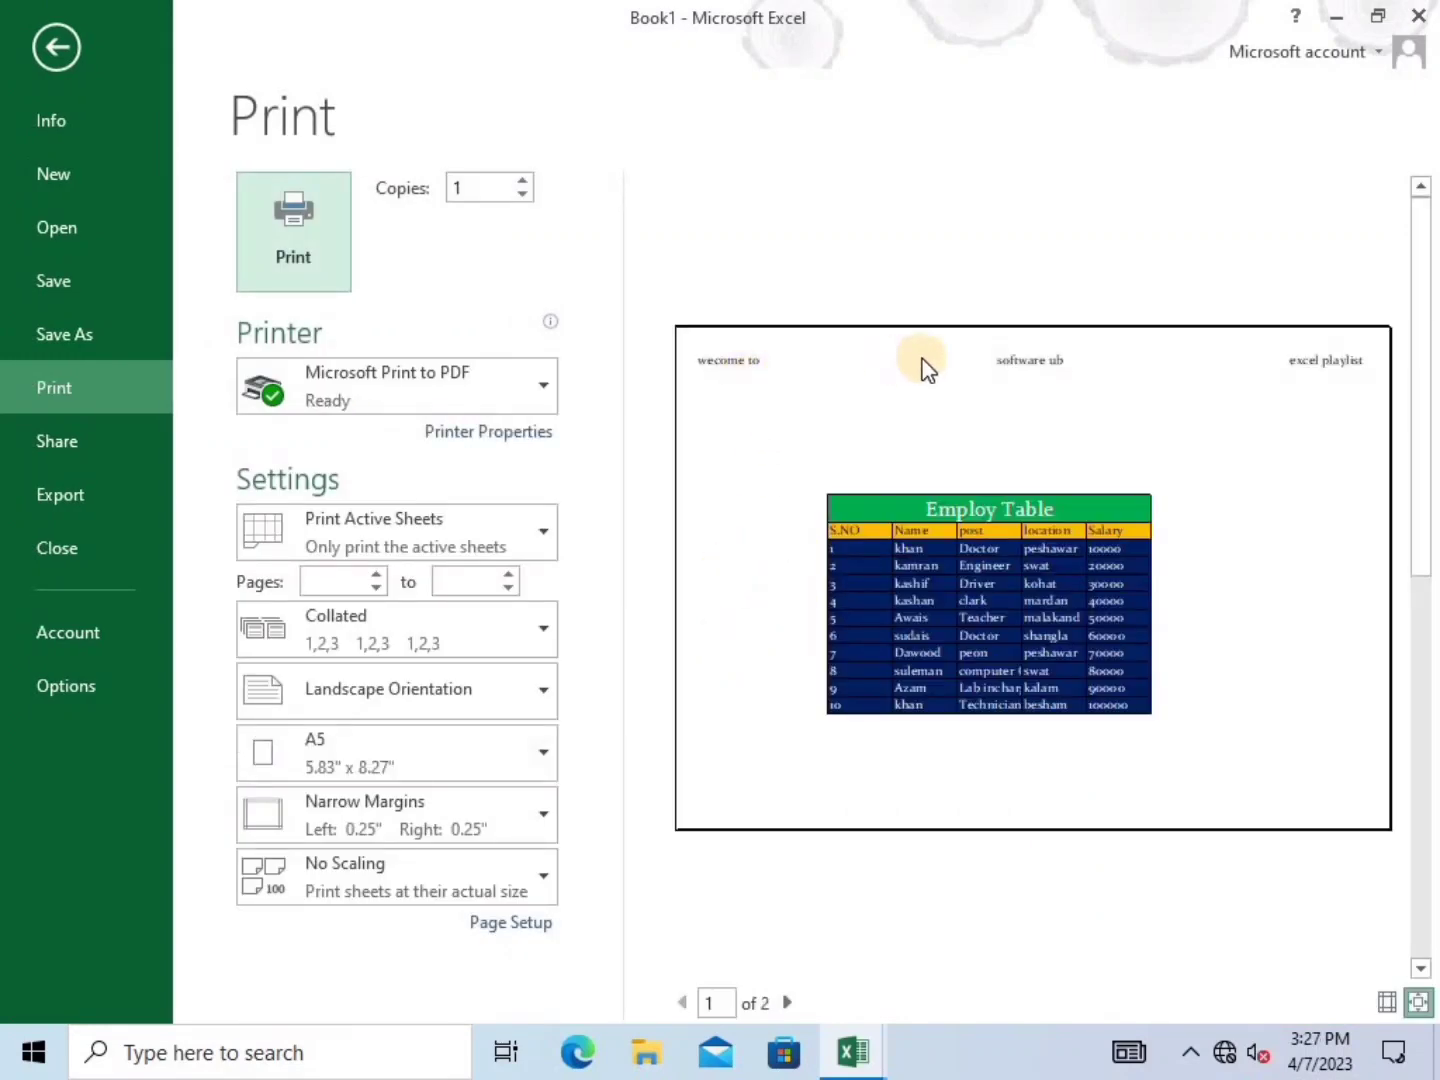
click(912, 389)
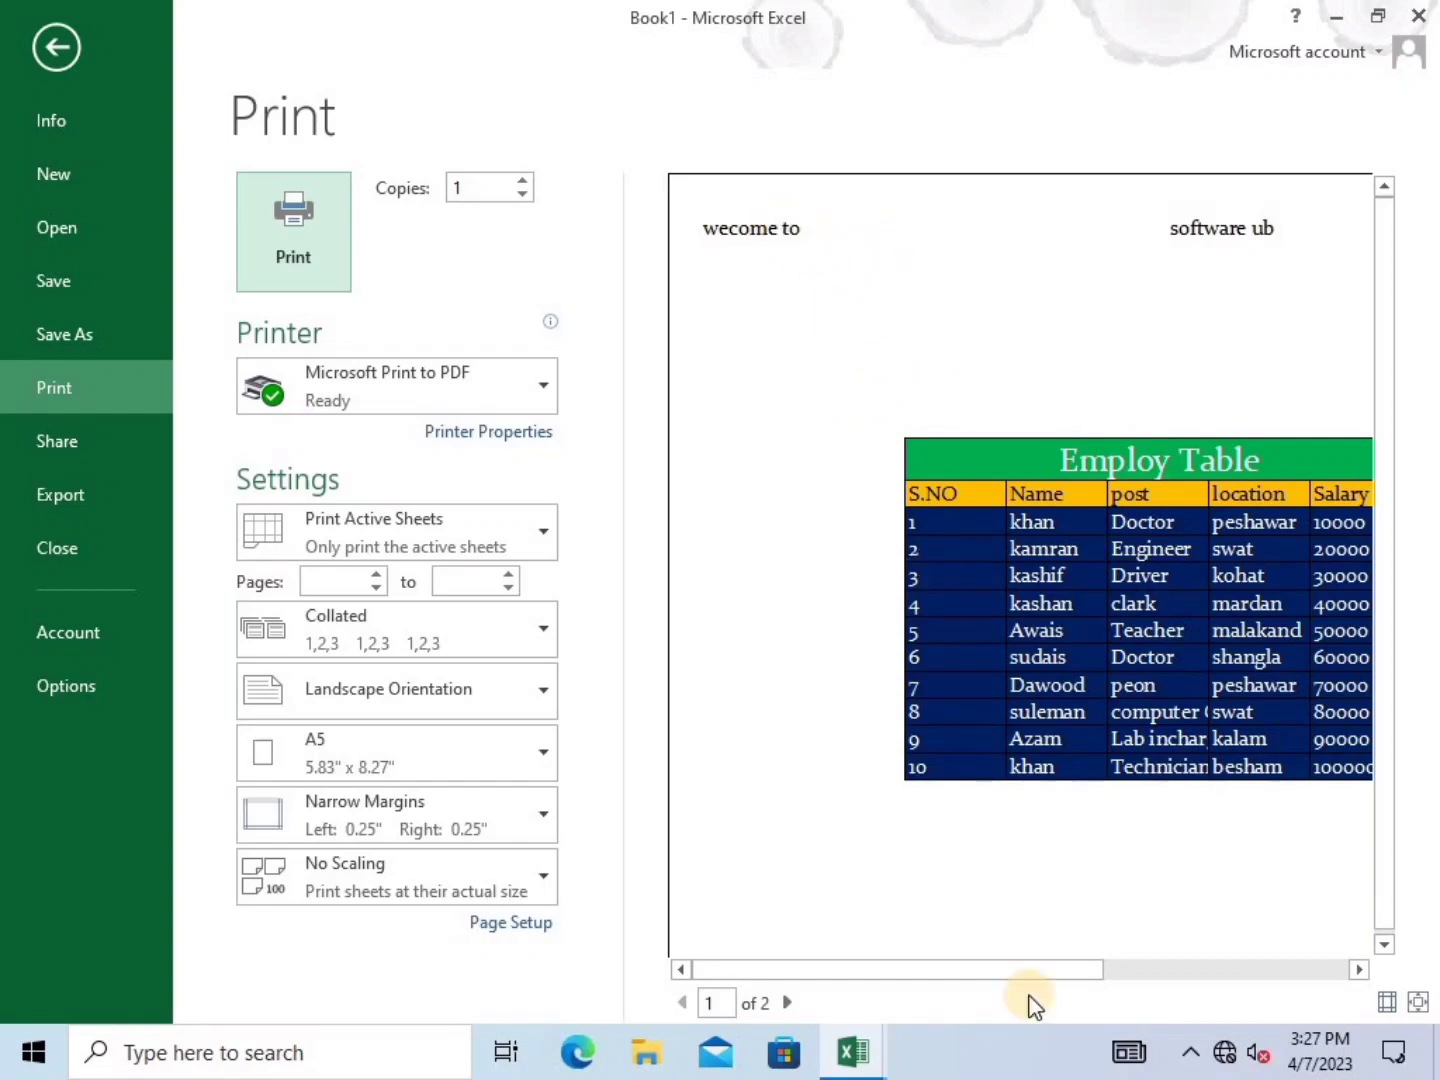
drag(970, 975, 1208, 962)
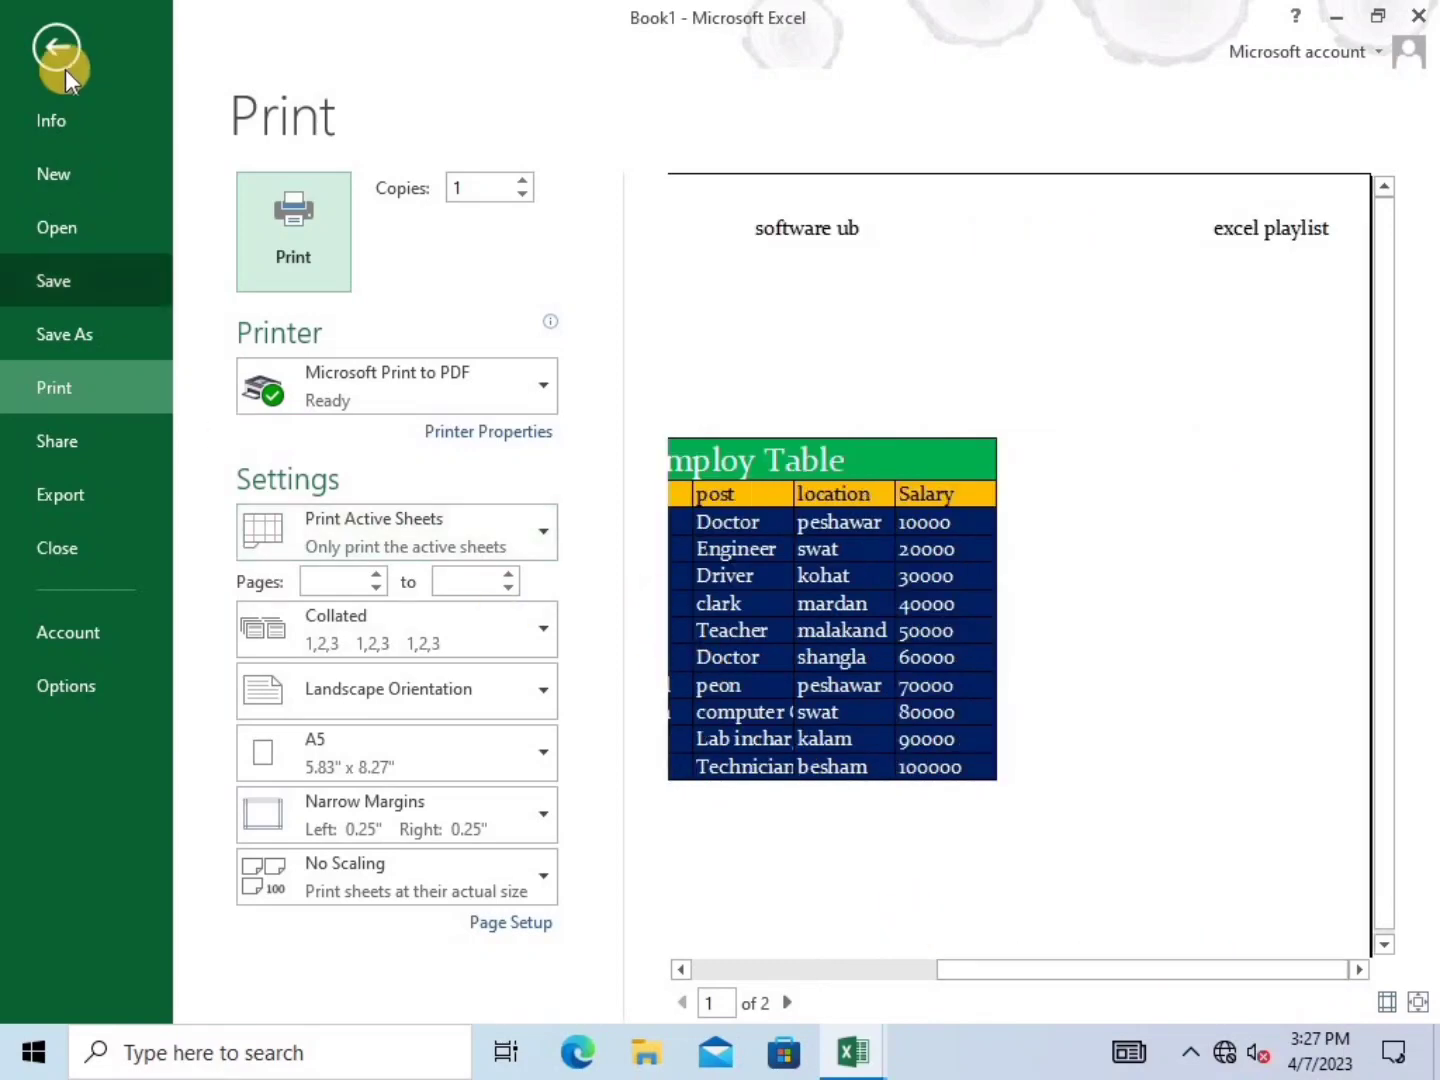
click(56, 50)
Switch the page orientation to Portrait and preview the page again
click(307, 165)
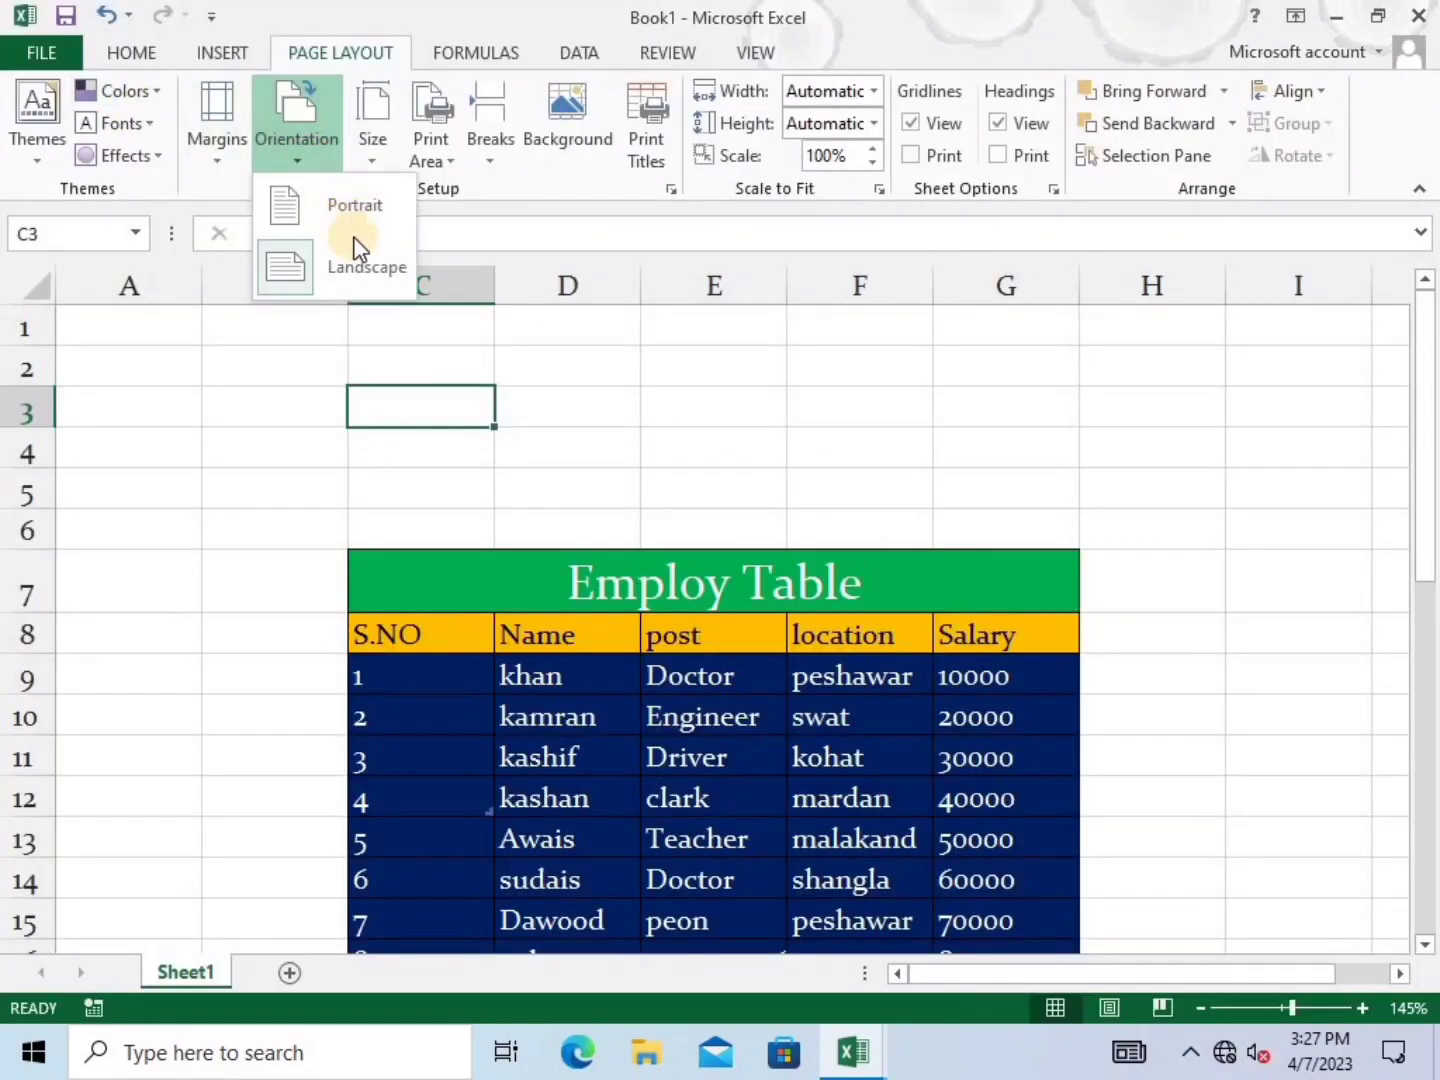
click(363, 190)
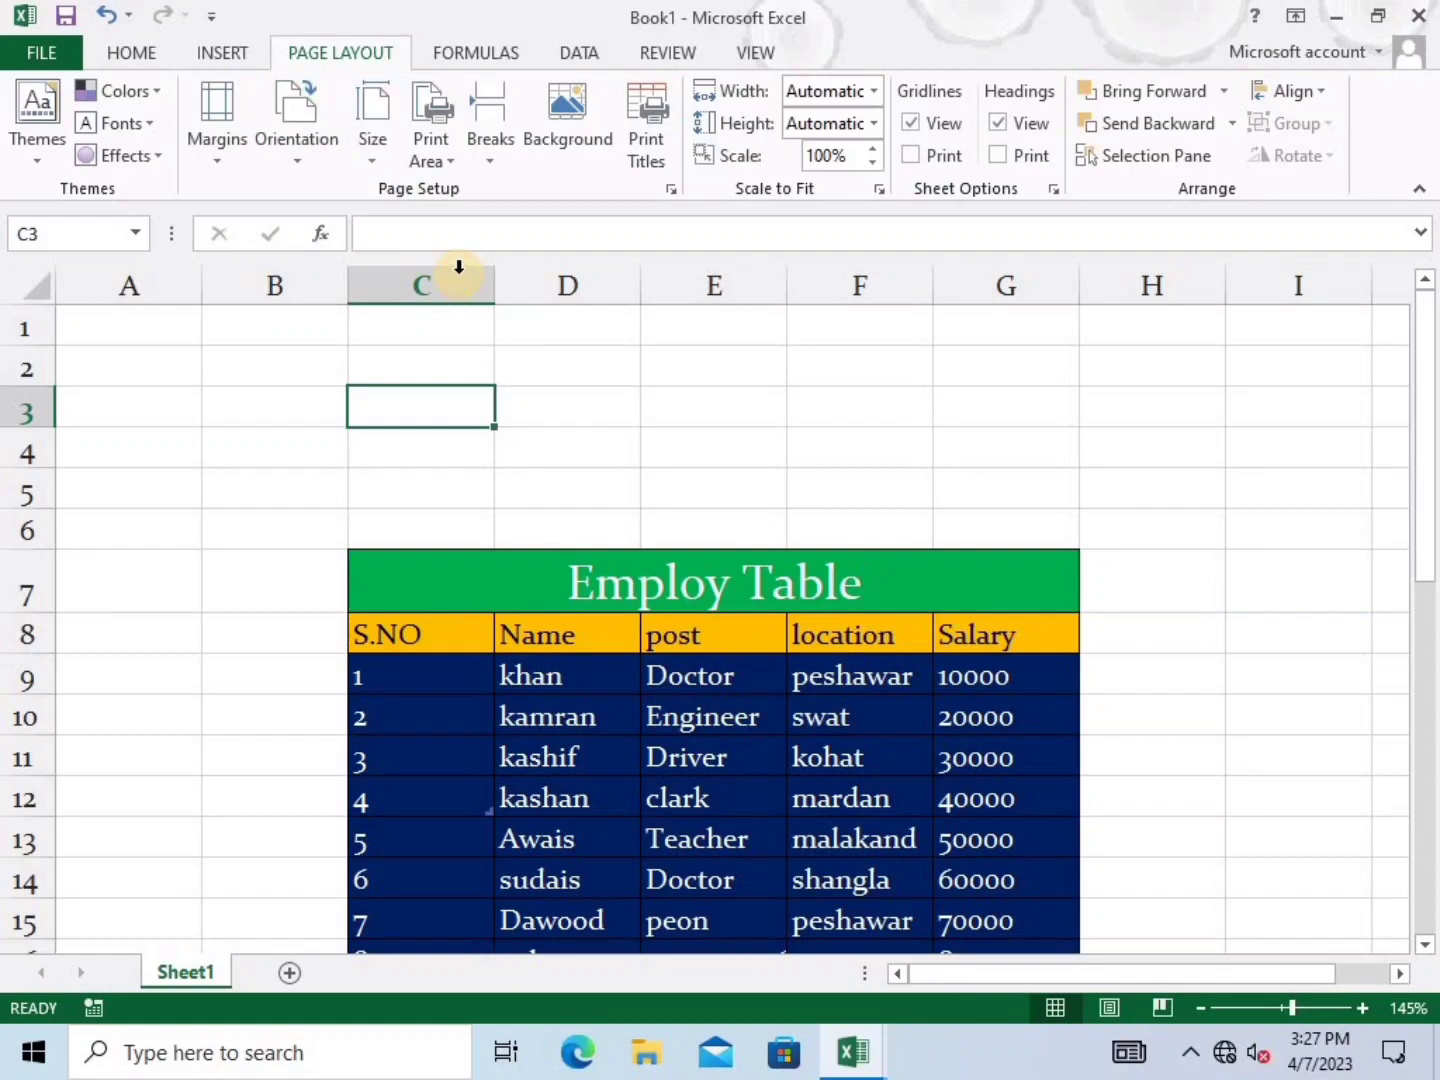
key(ctrl+p)
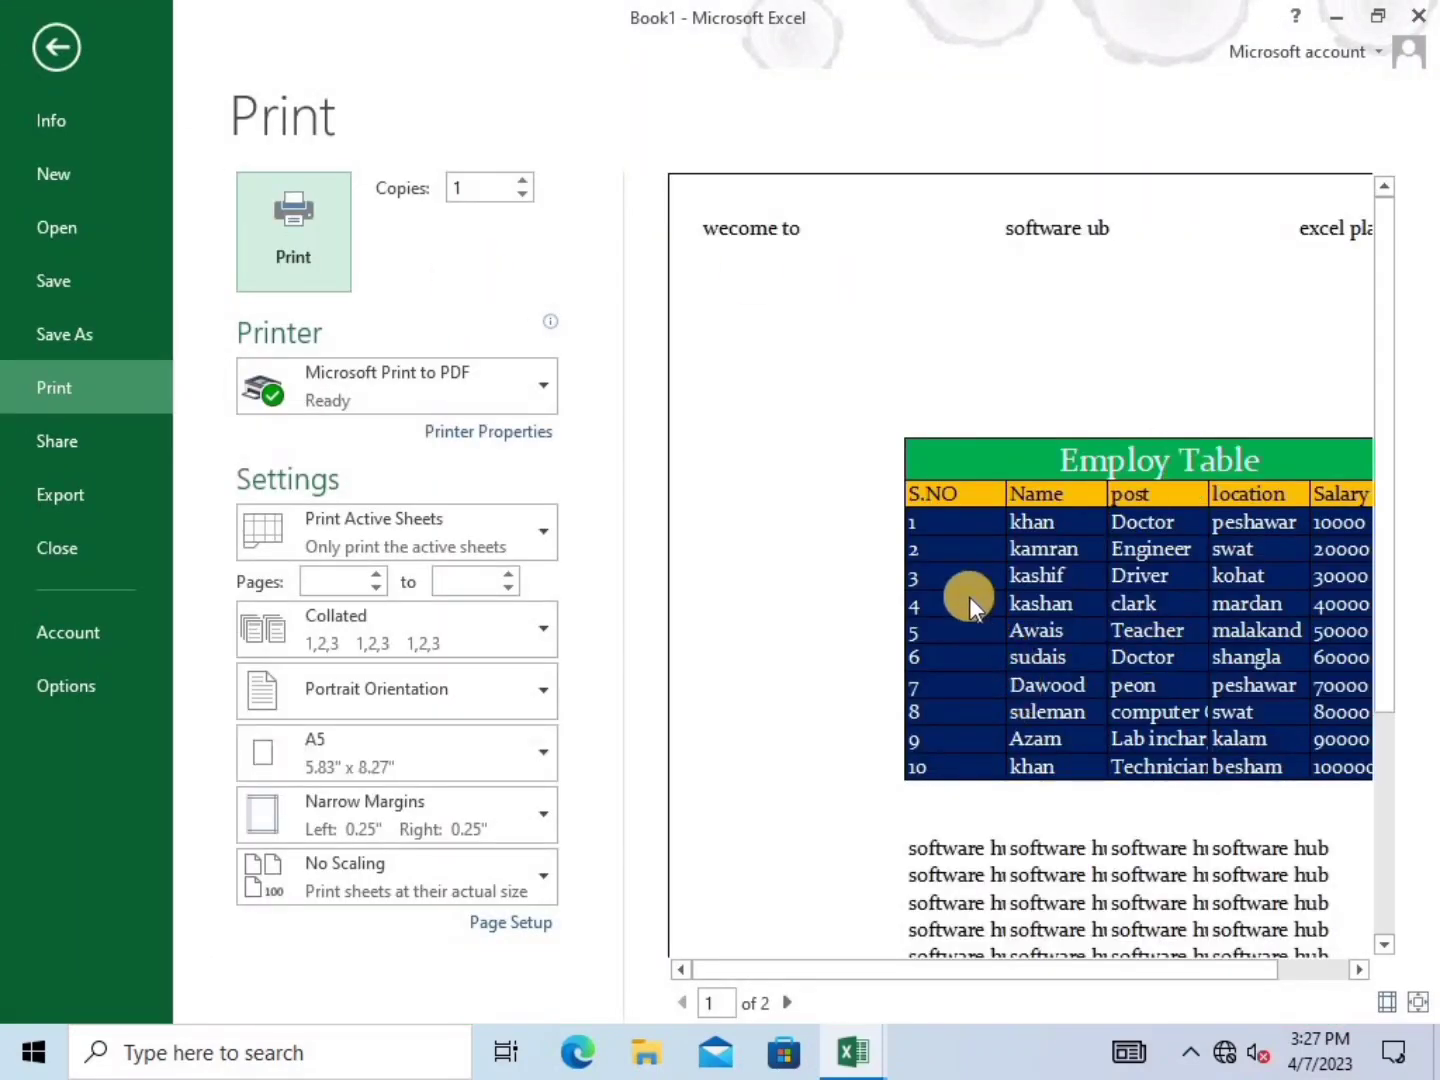
click(928, 523)
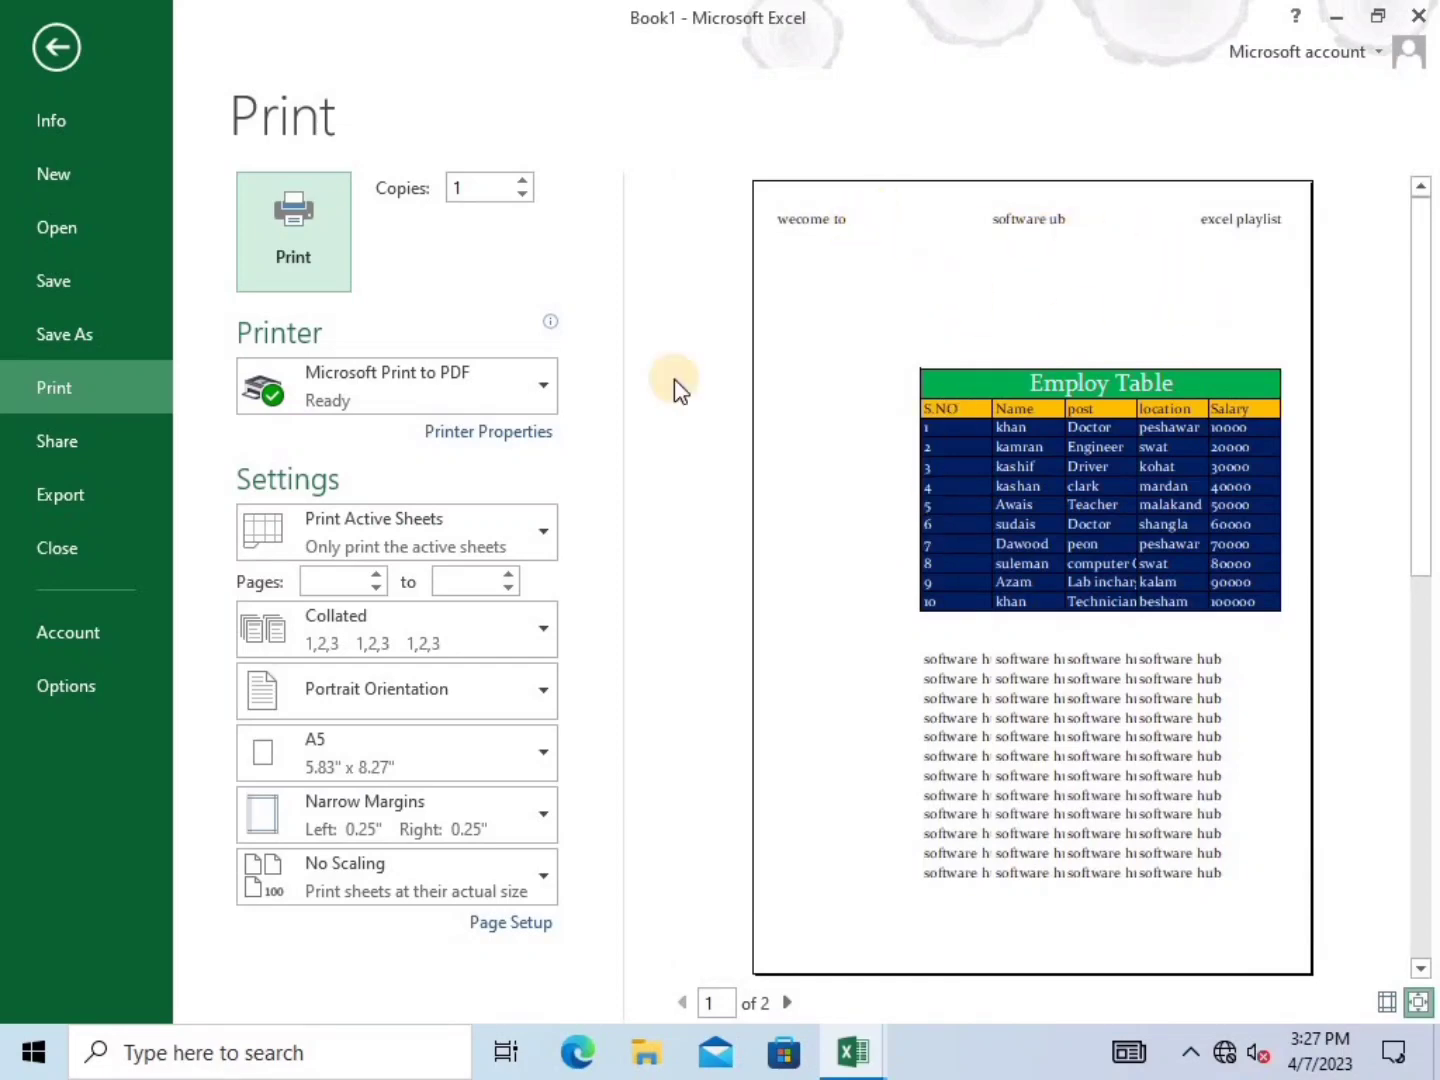
click(60, 45)
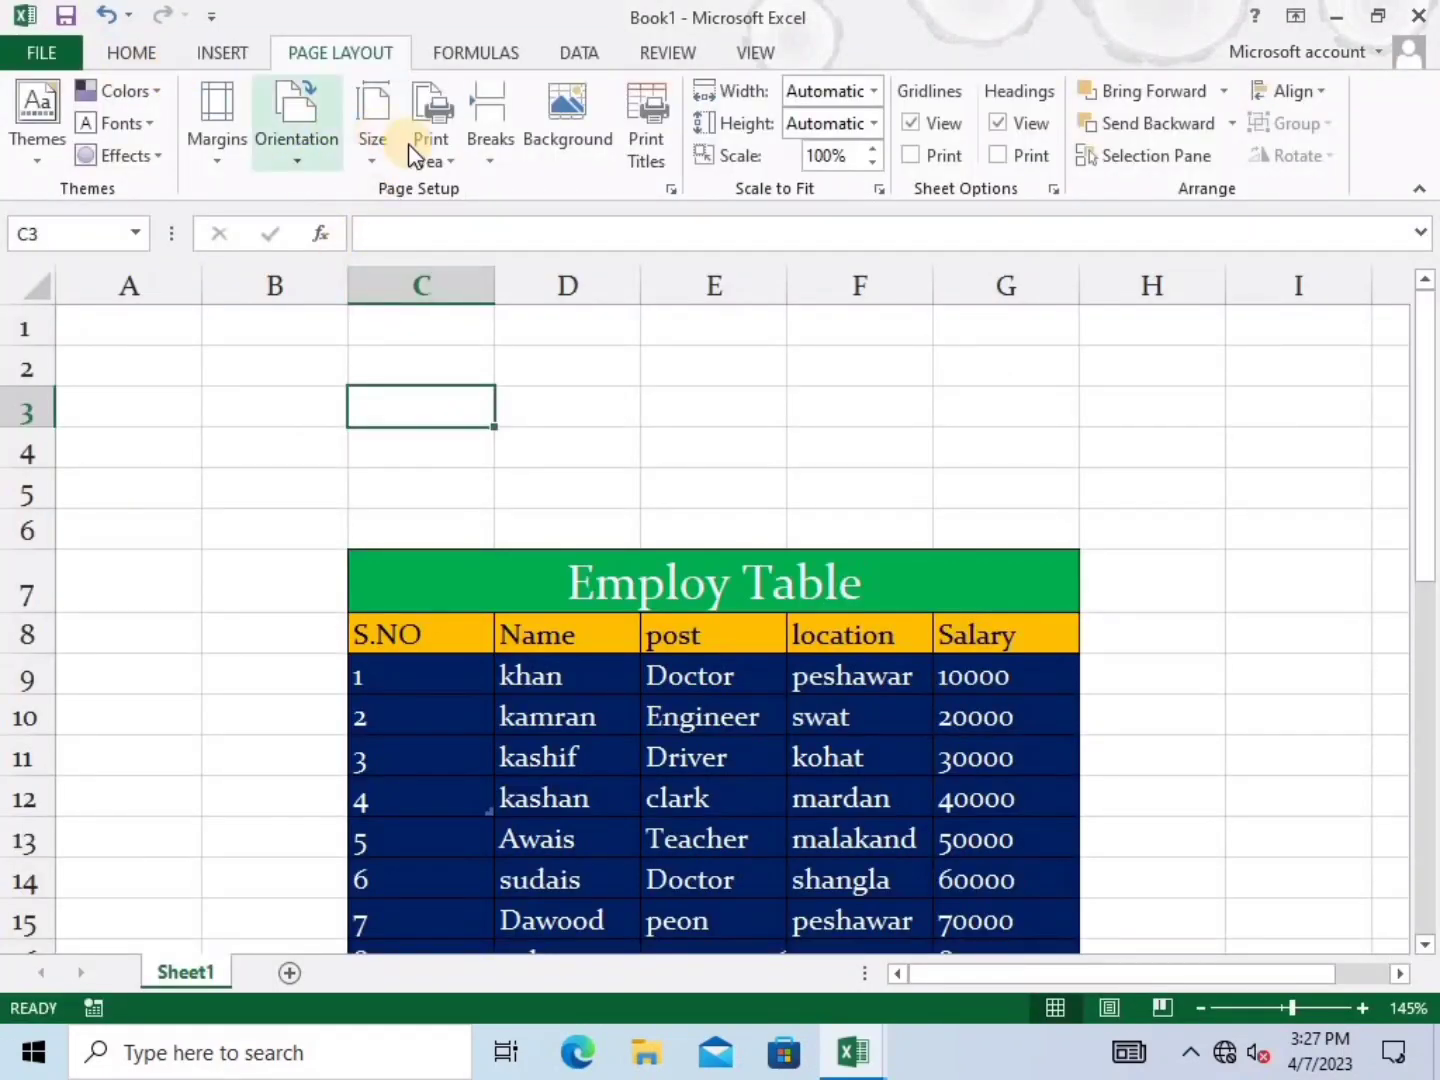
Create a custom footer: e-mail address left, 1 centre, phone number right, and apply it
click(661, 165)
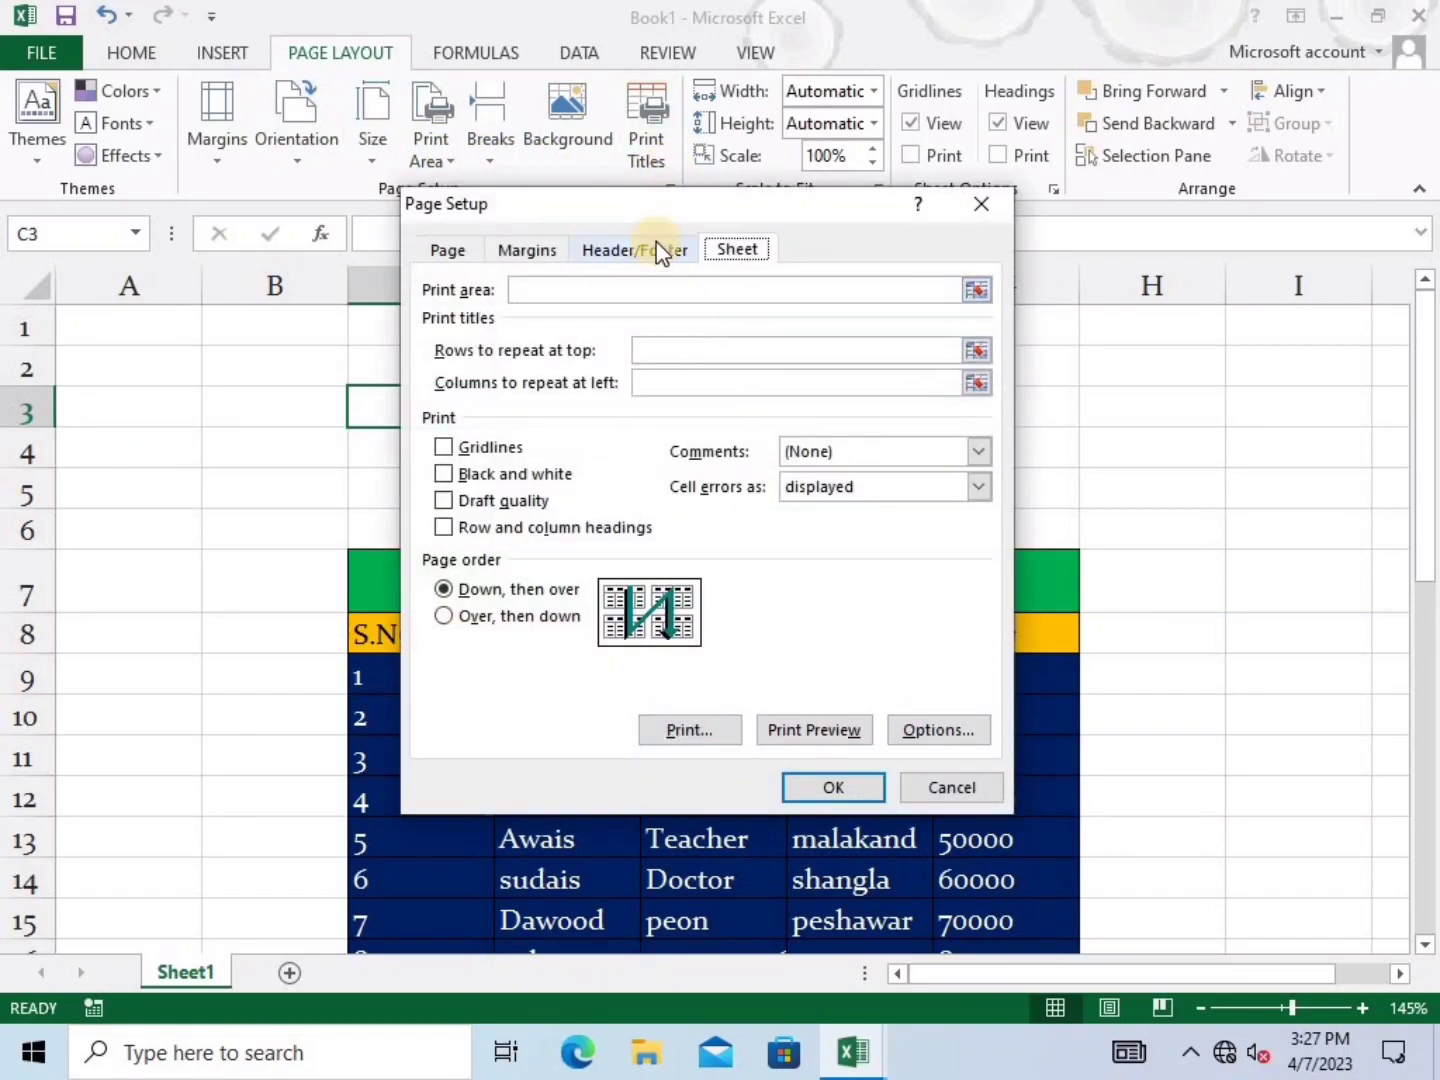
click(646, 250)
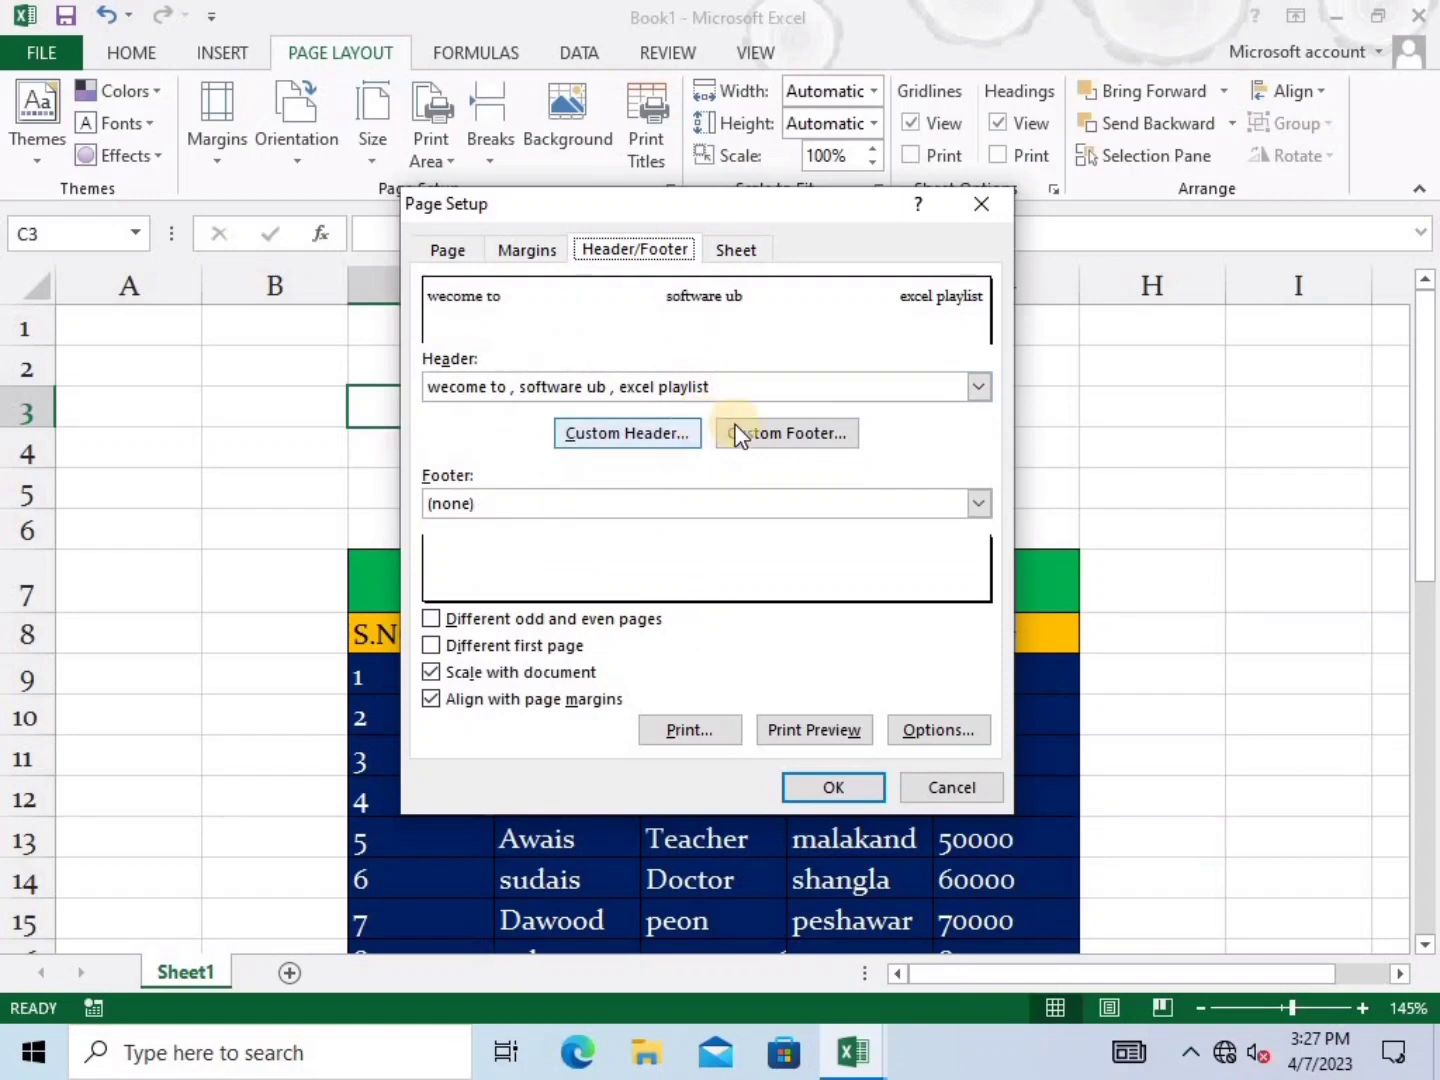
click(786, 433)
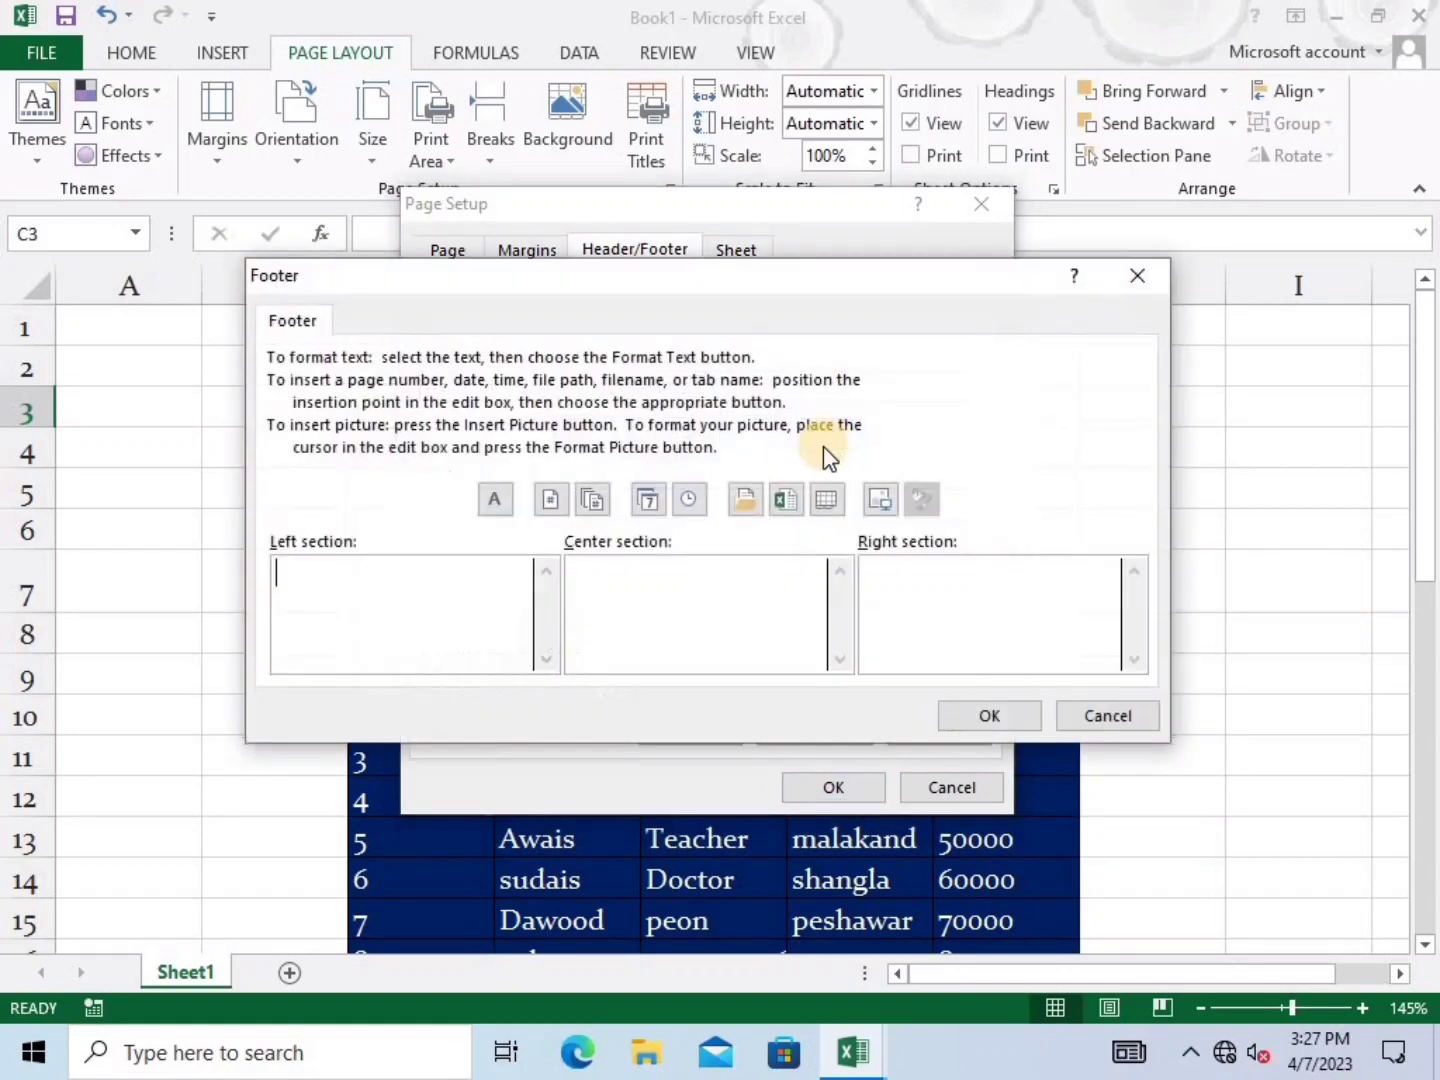
click(409, 584)
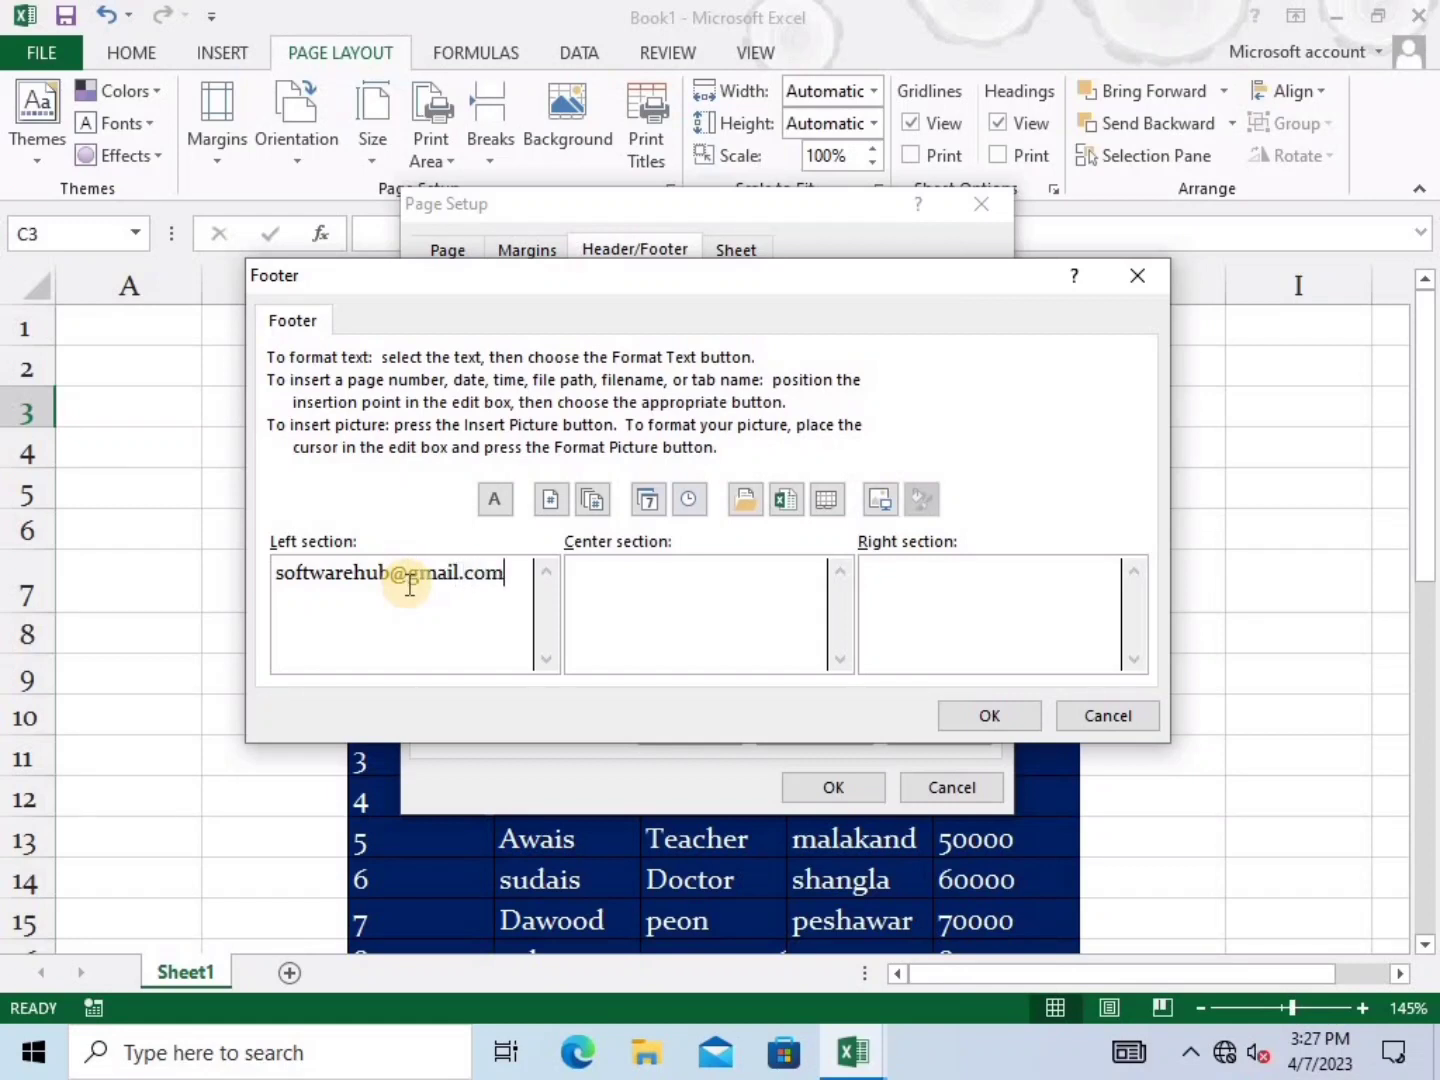
click(763, 582)
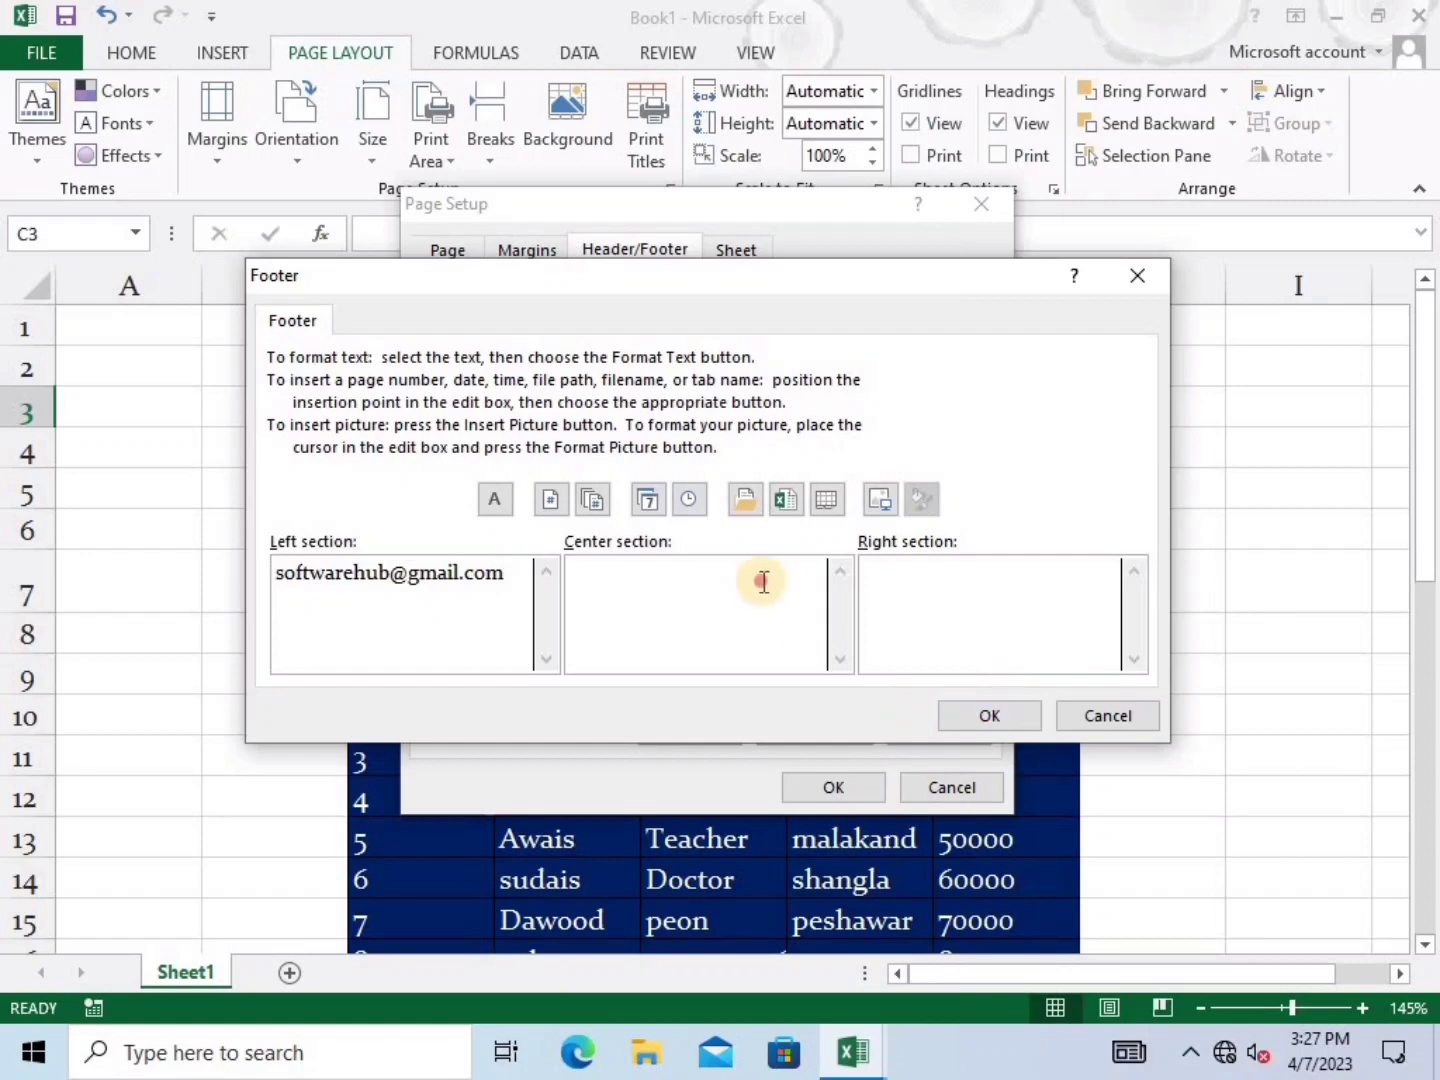
text(o)
click(922, 585)
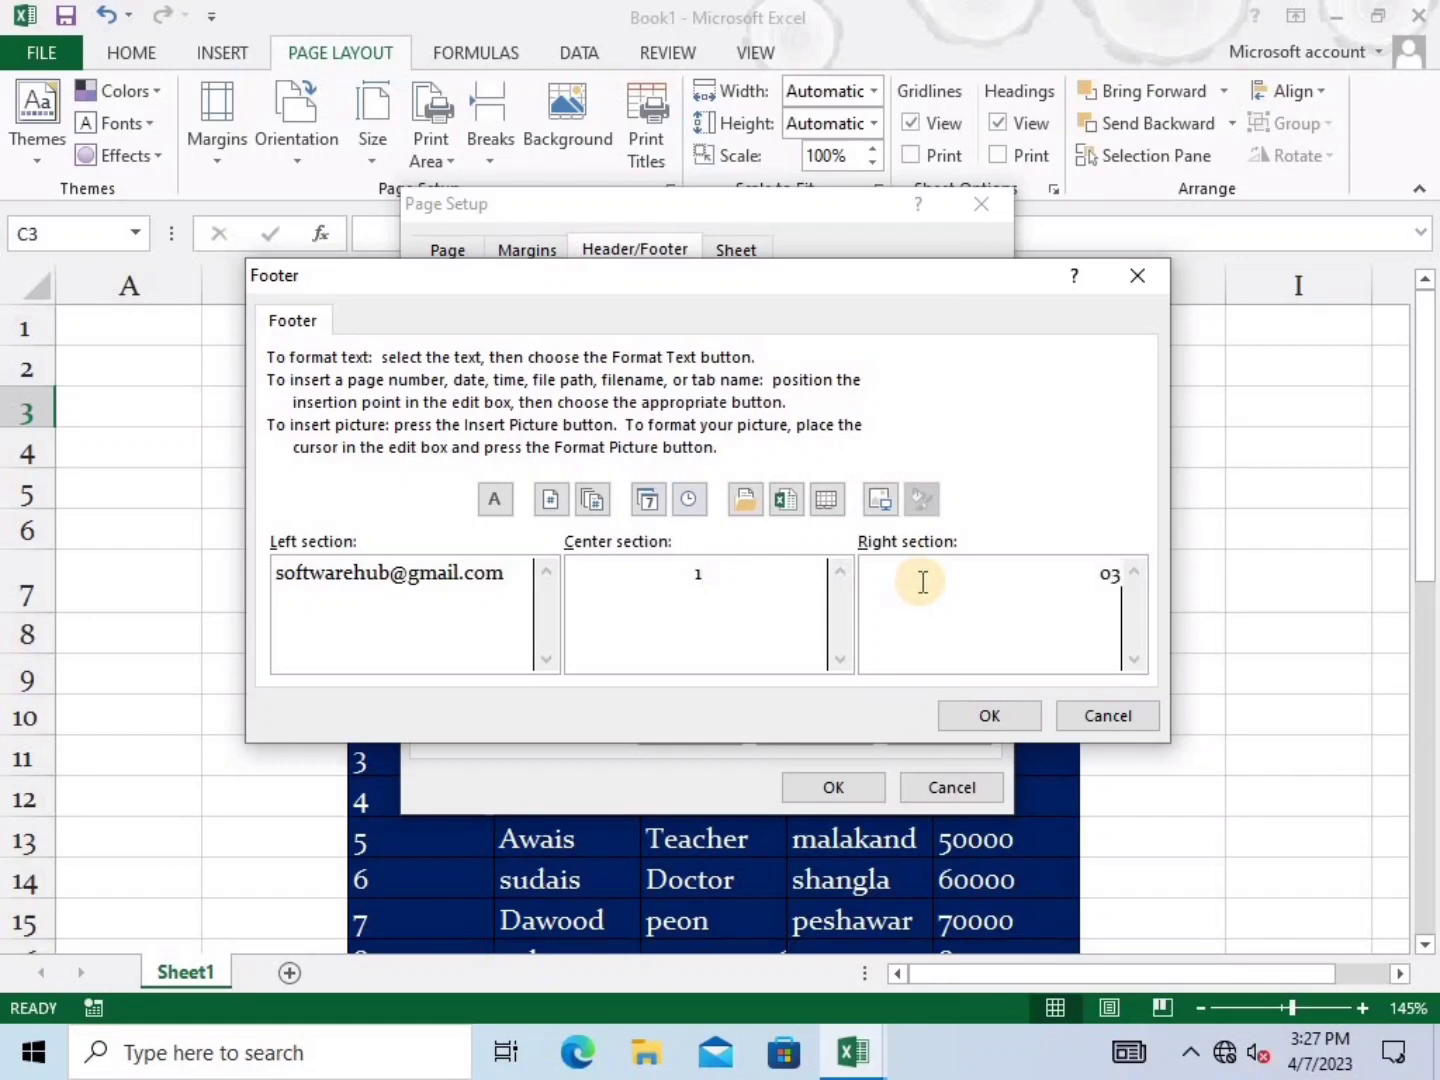
click(1008, 703)
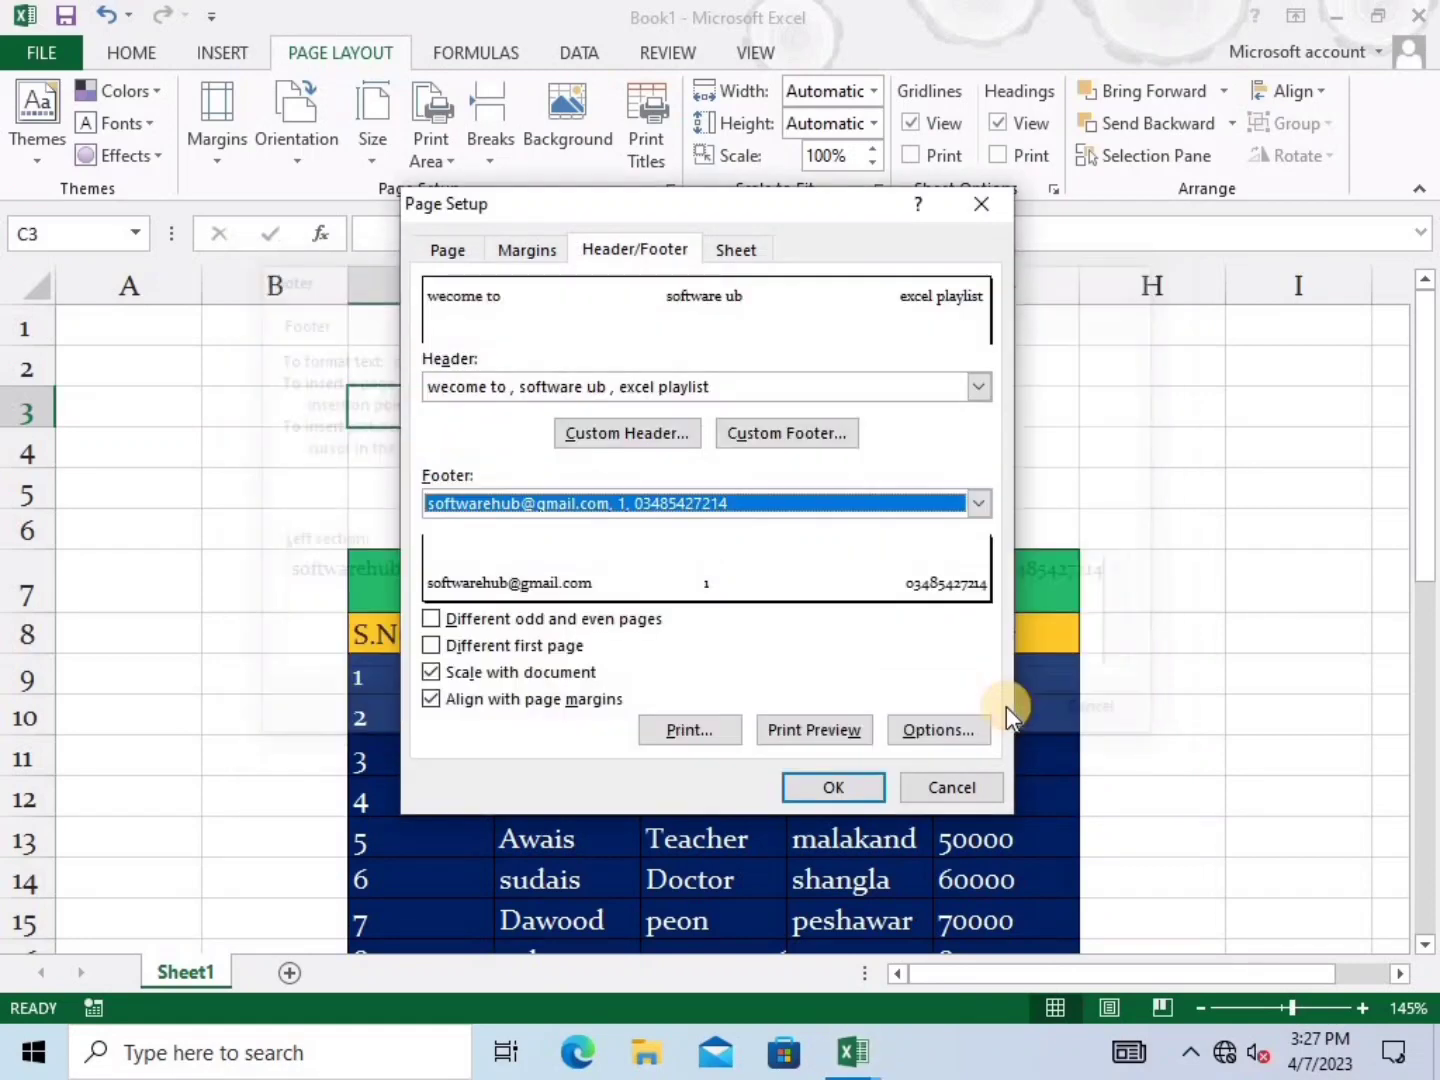
click(835, 785)
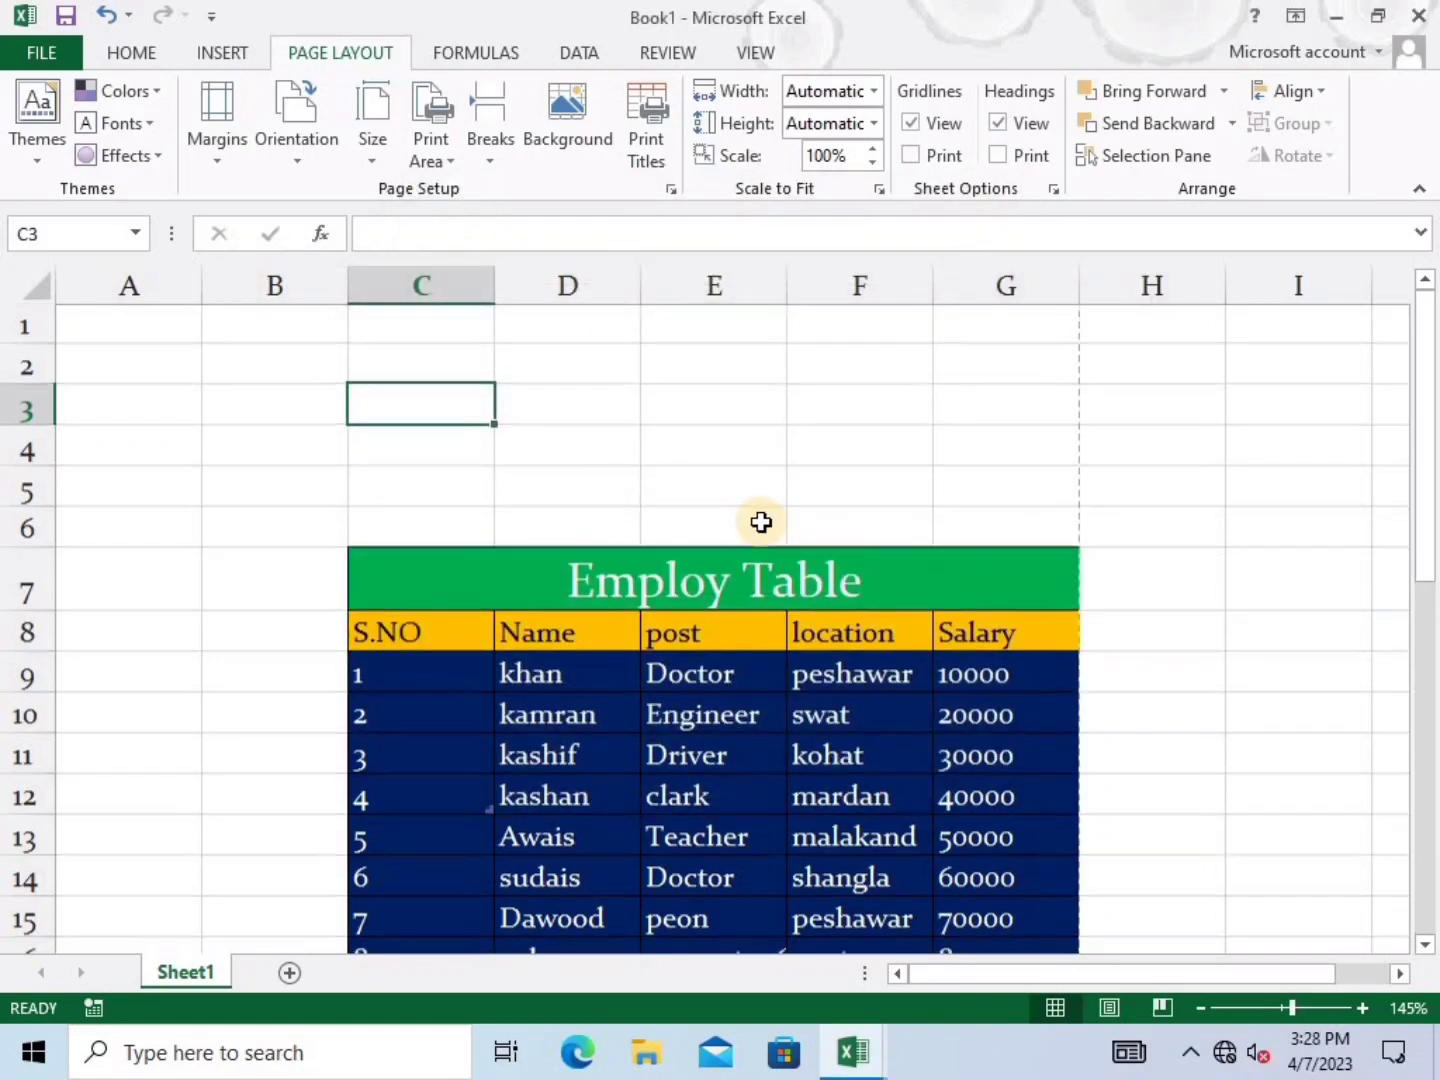
Preview the footer, then fit the printout to 1 page wide by 1 page tall and preview
scroll(761, 521, down, 1)
key(ctrl+p)
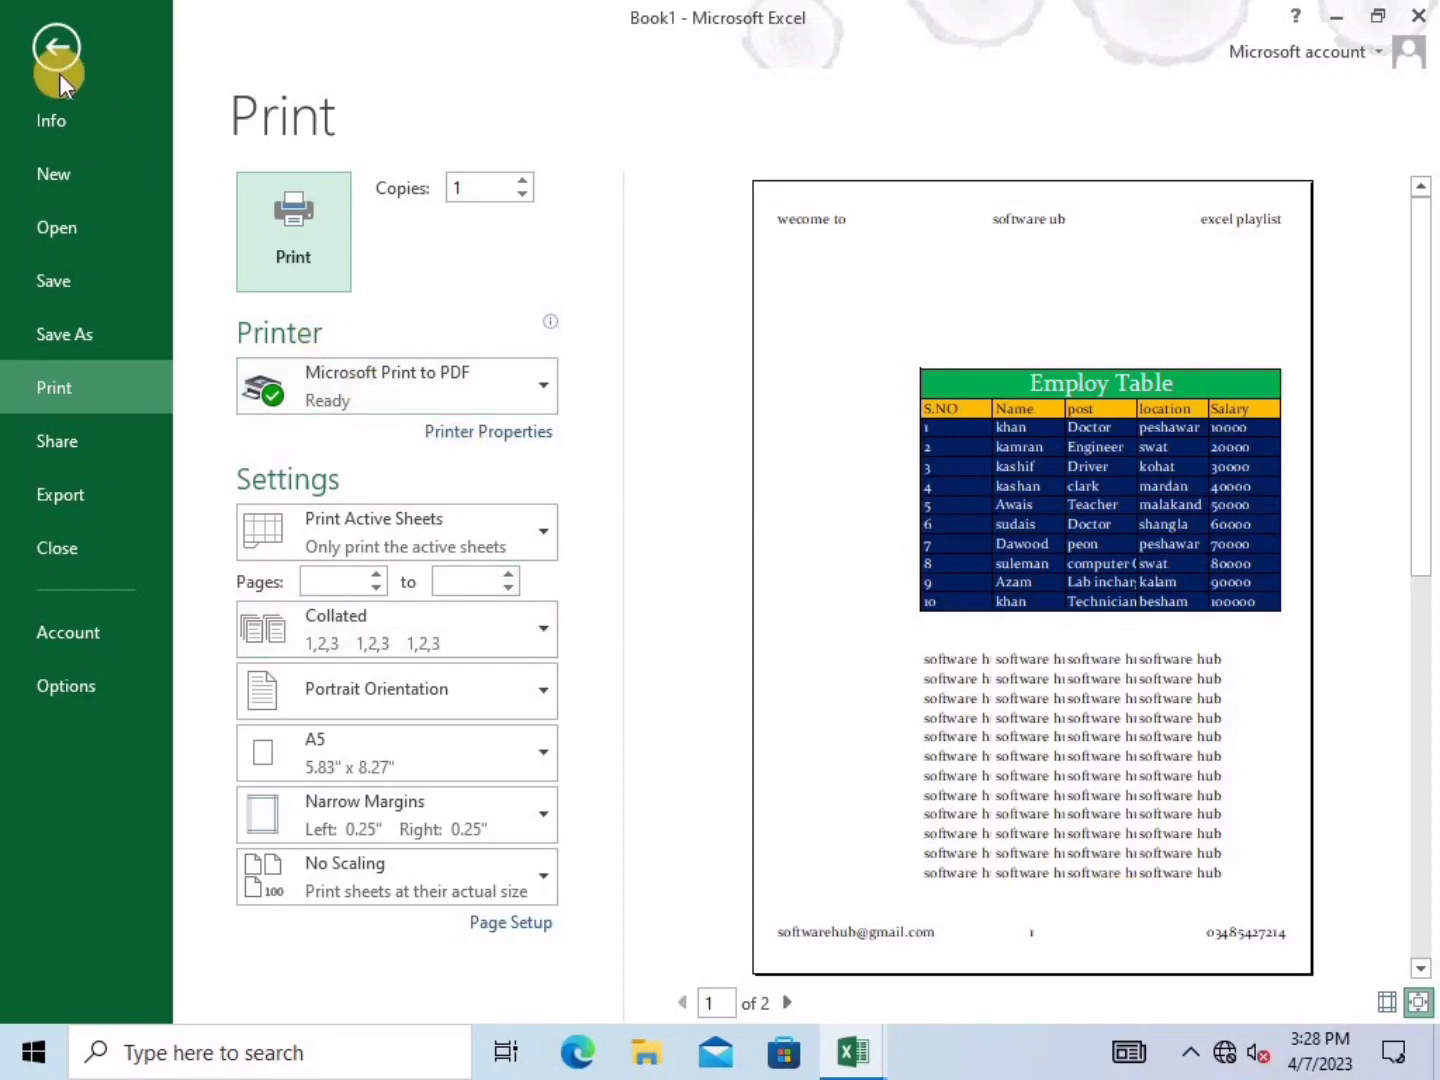
click(43, 49)
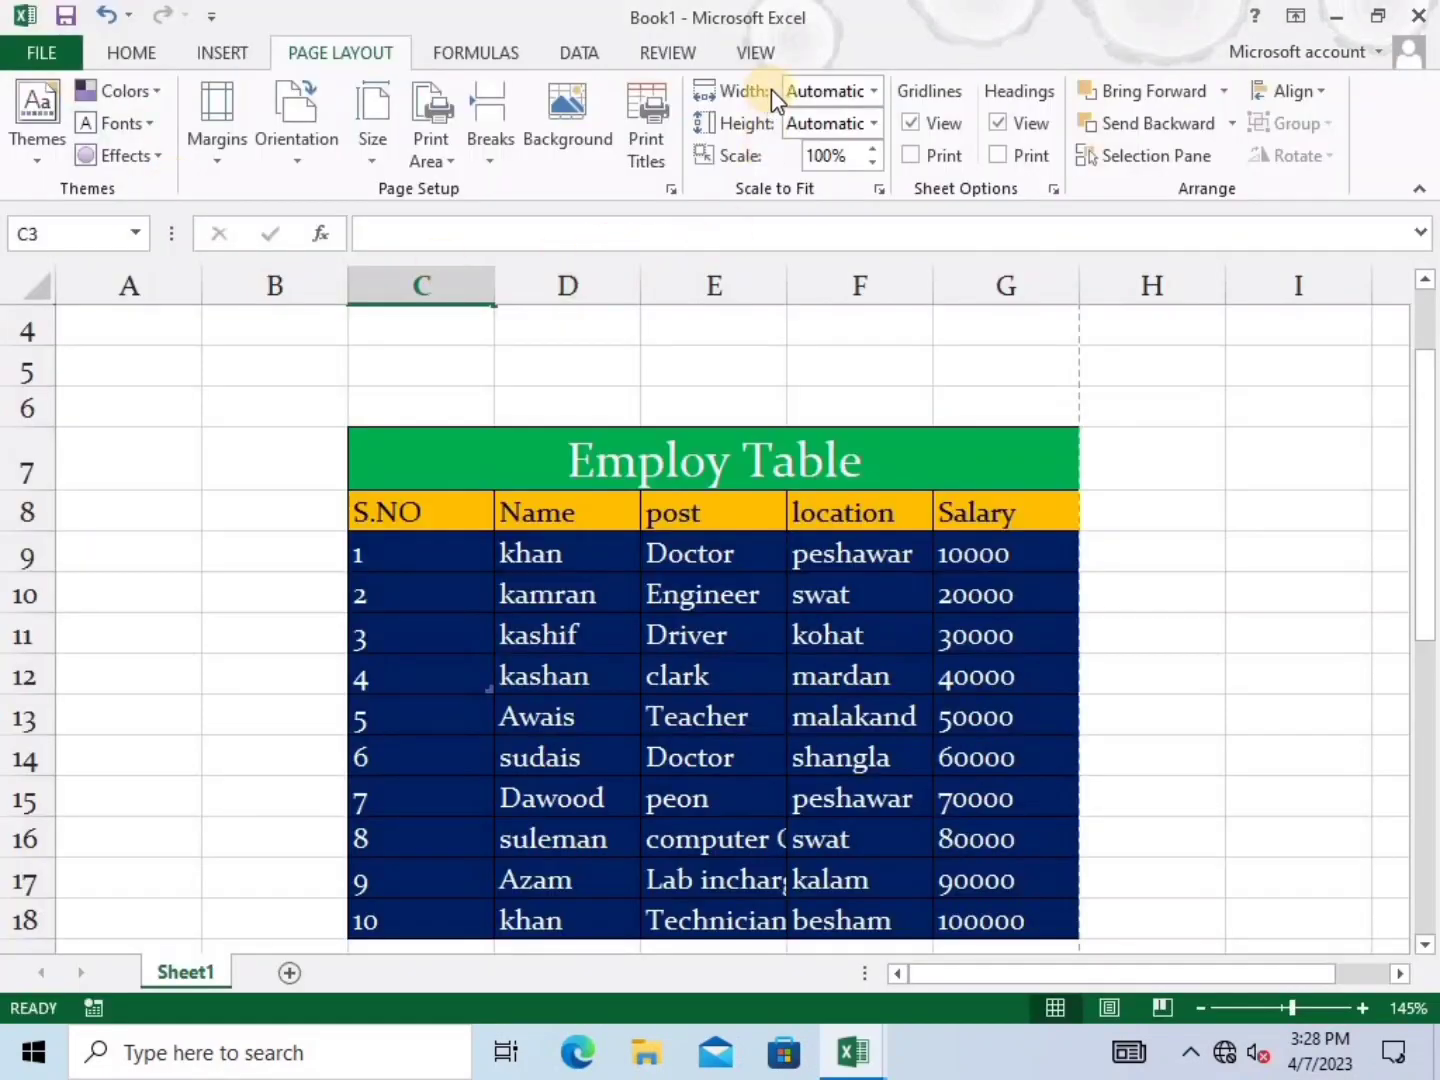
click(872, 91)
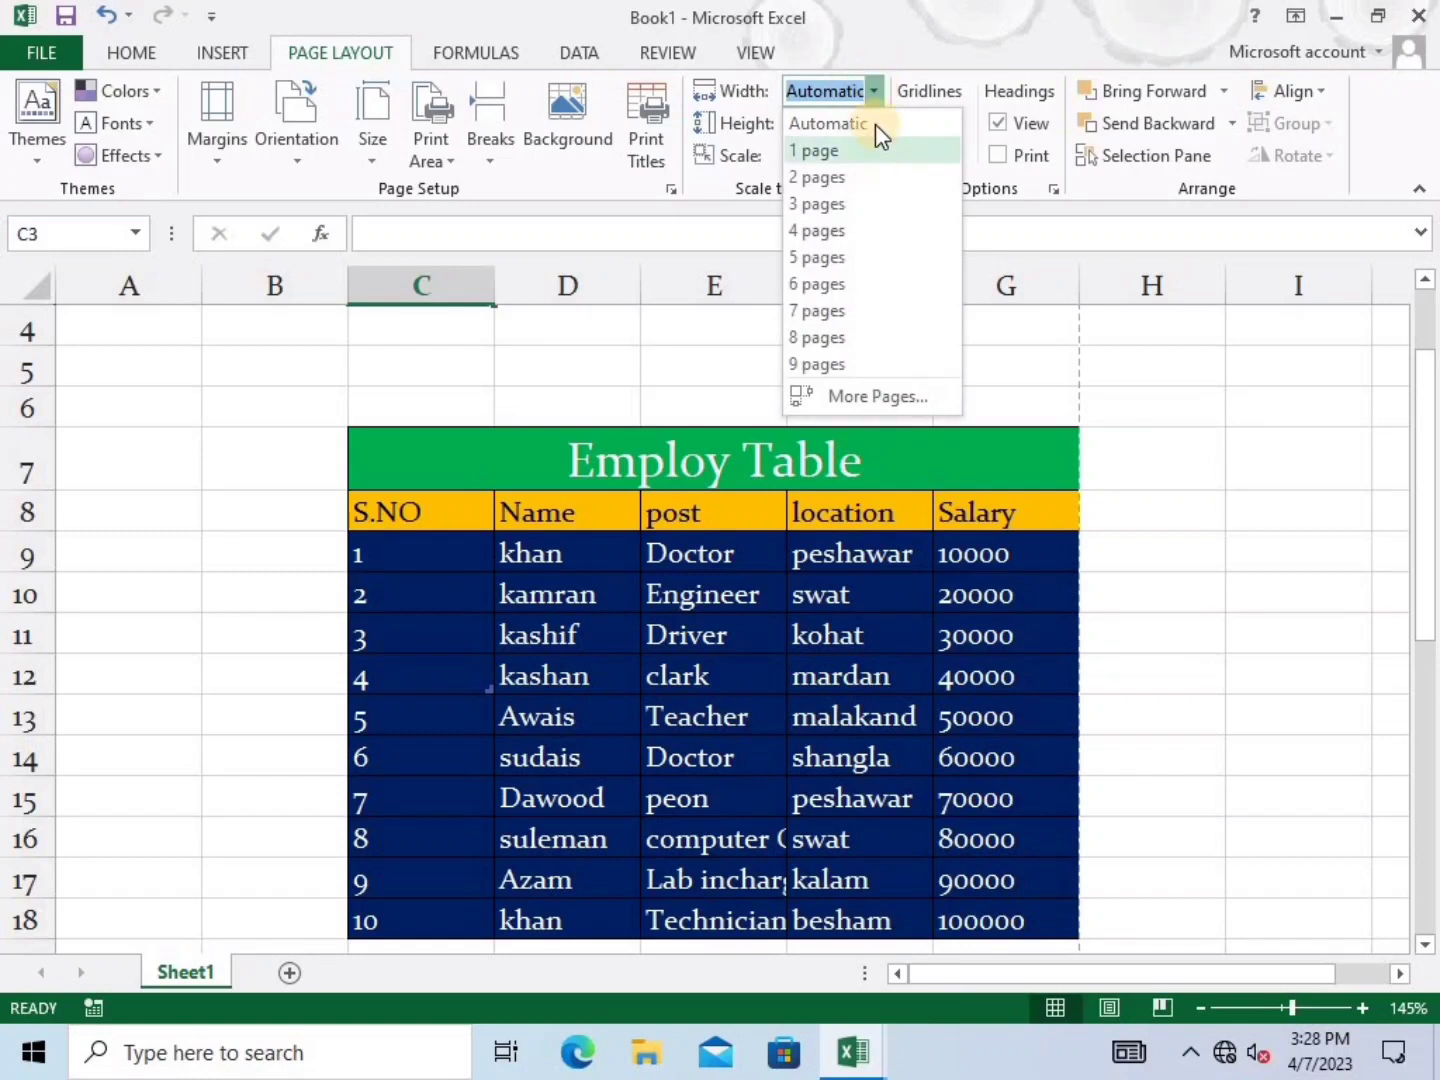
click(881, 159)
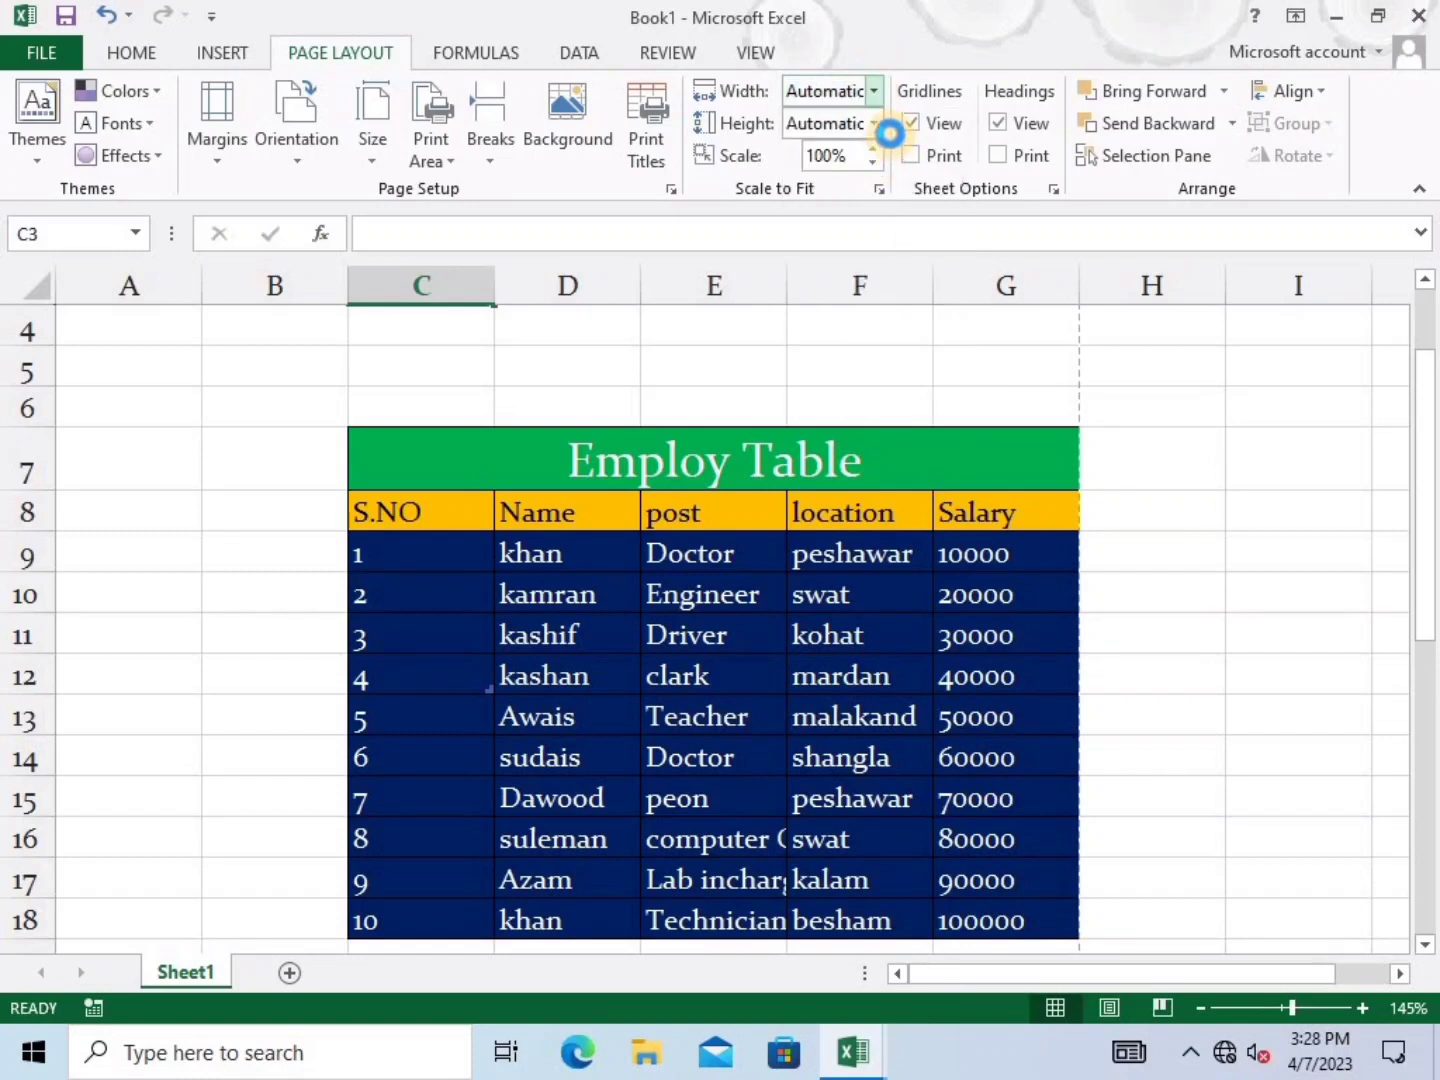
click(876, 129)
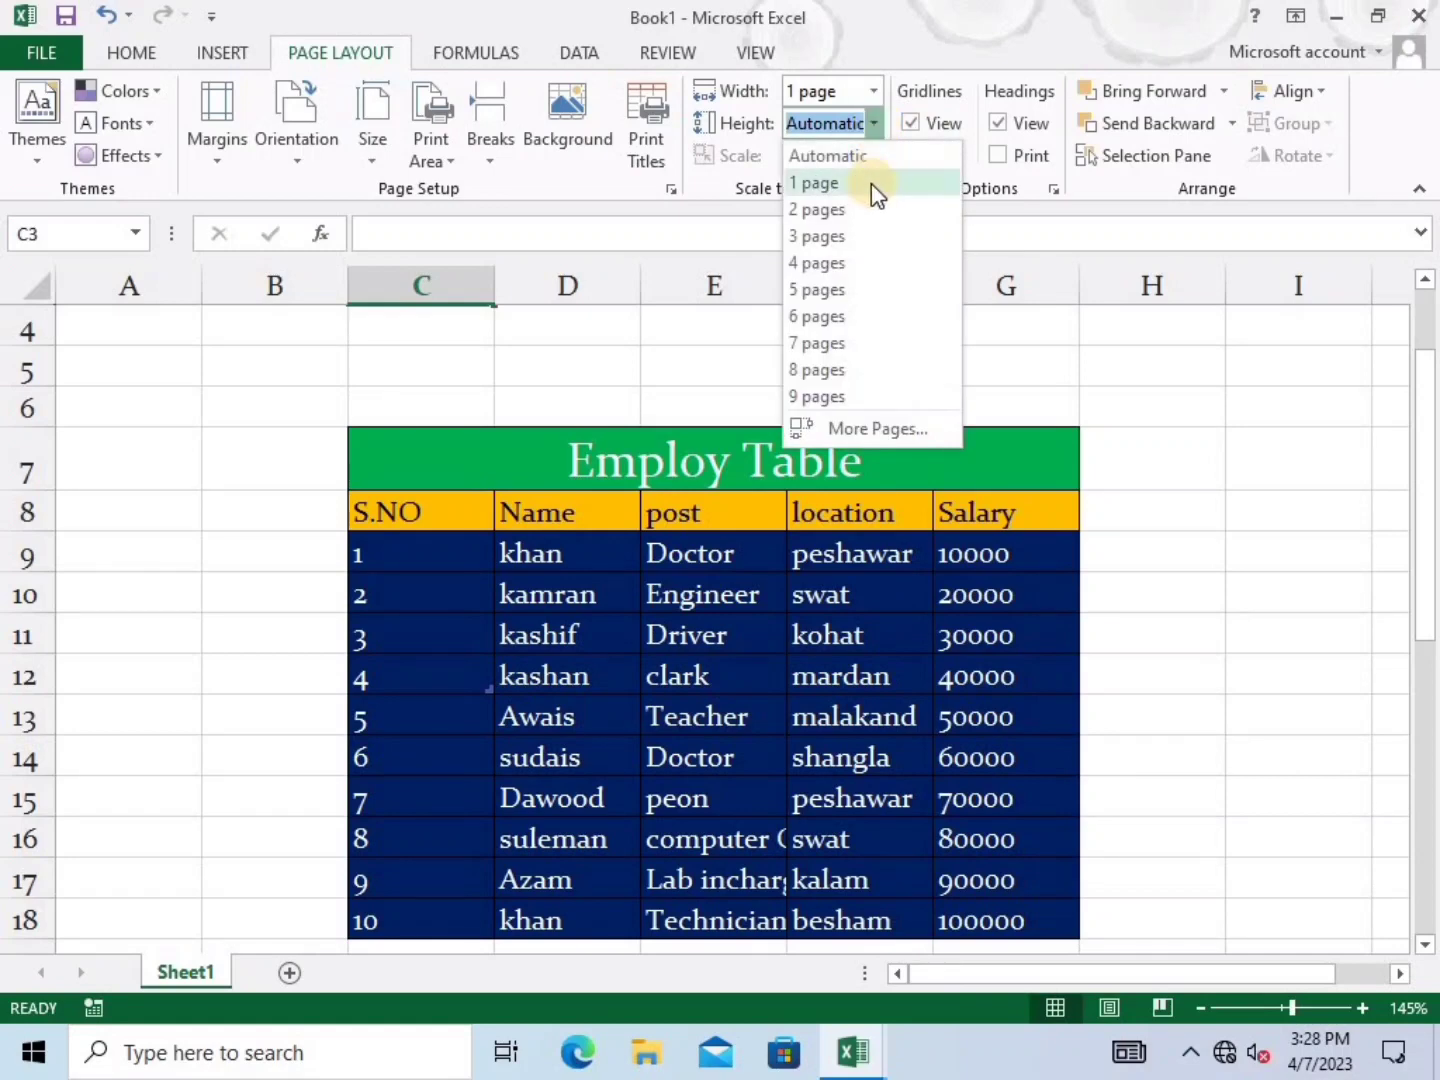
click(870, 183)
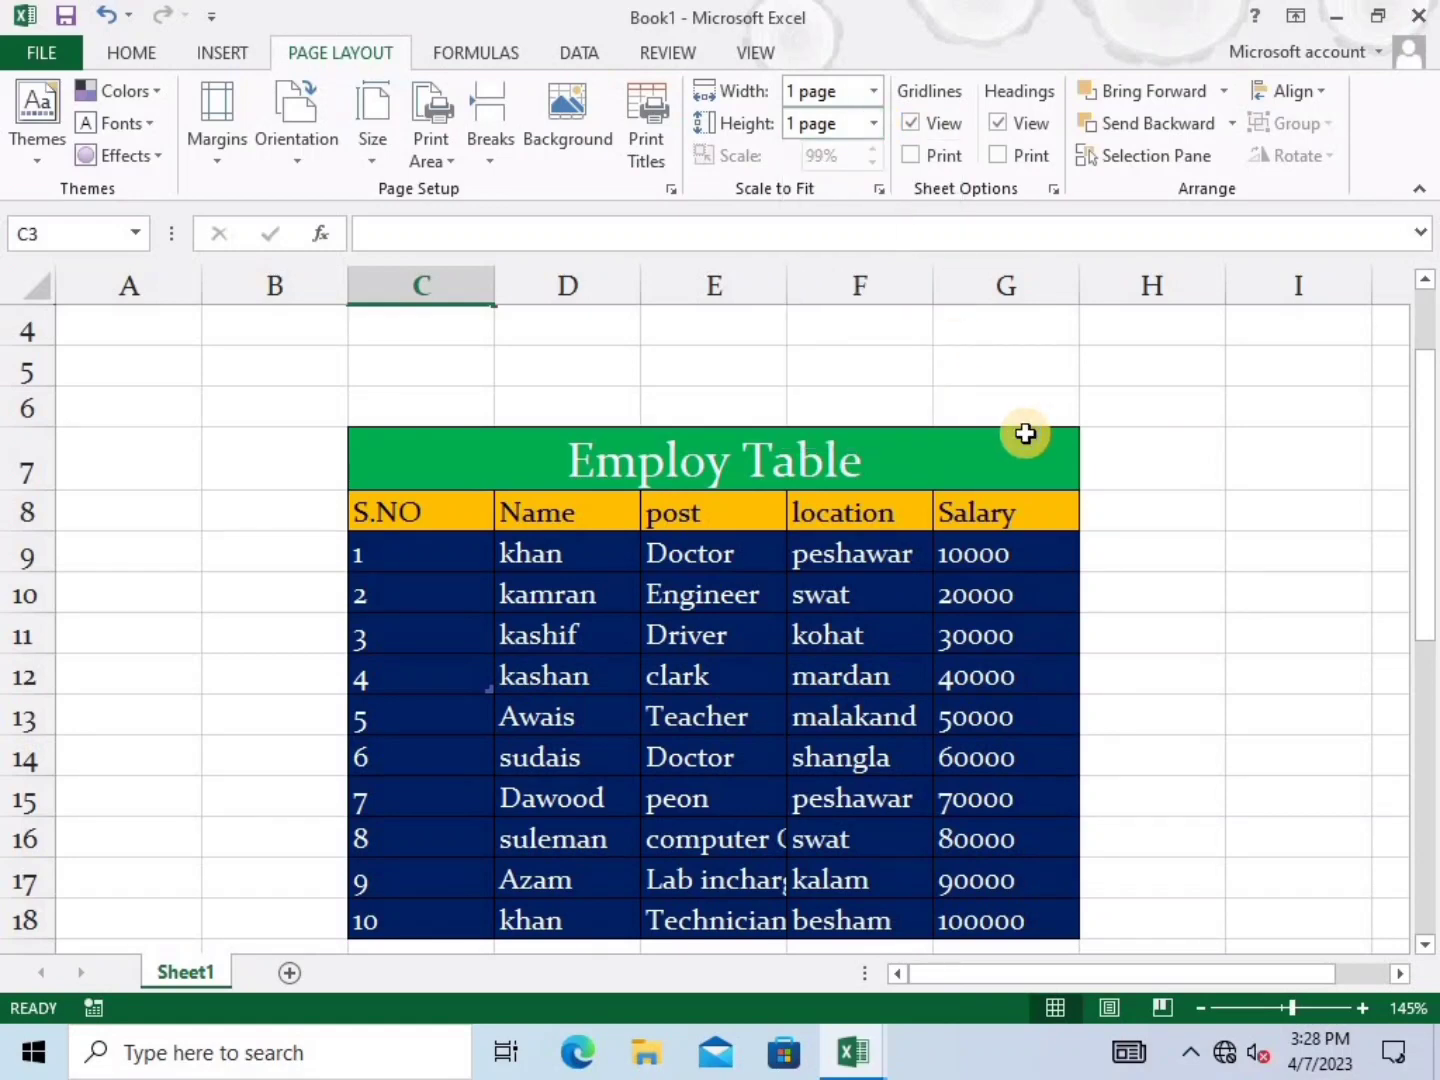
key(ctrl+p)
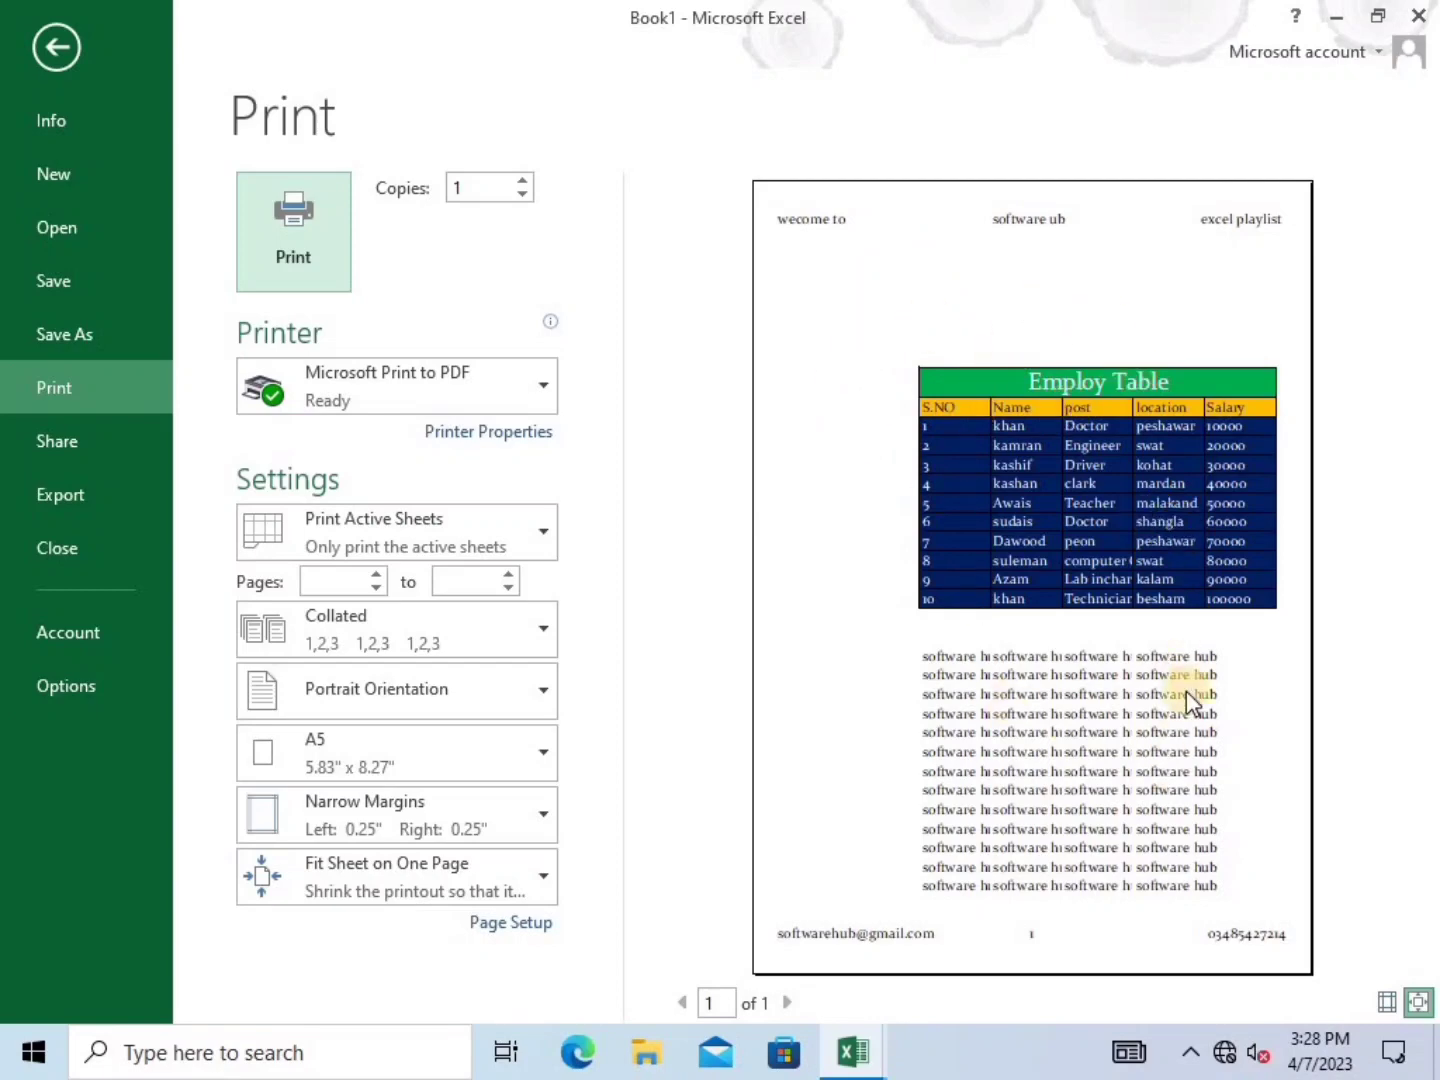
click(49, 41)
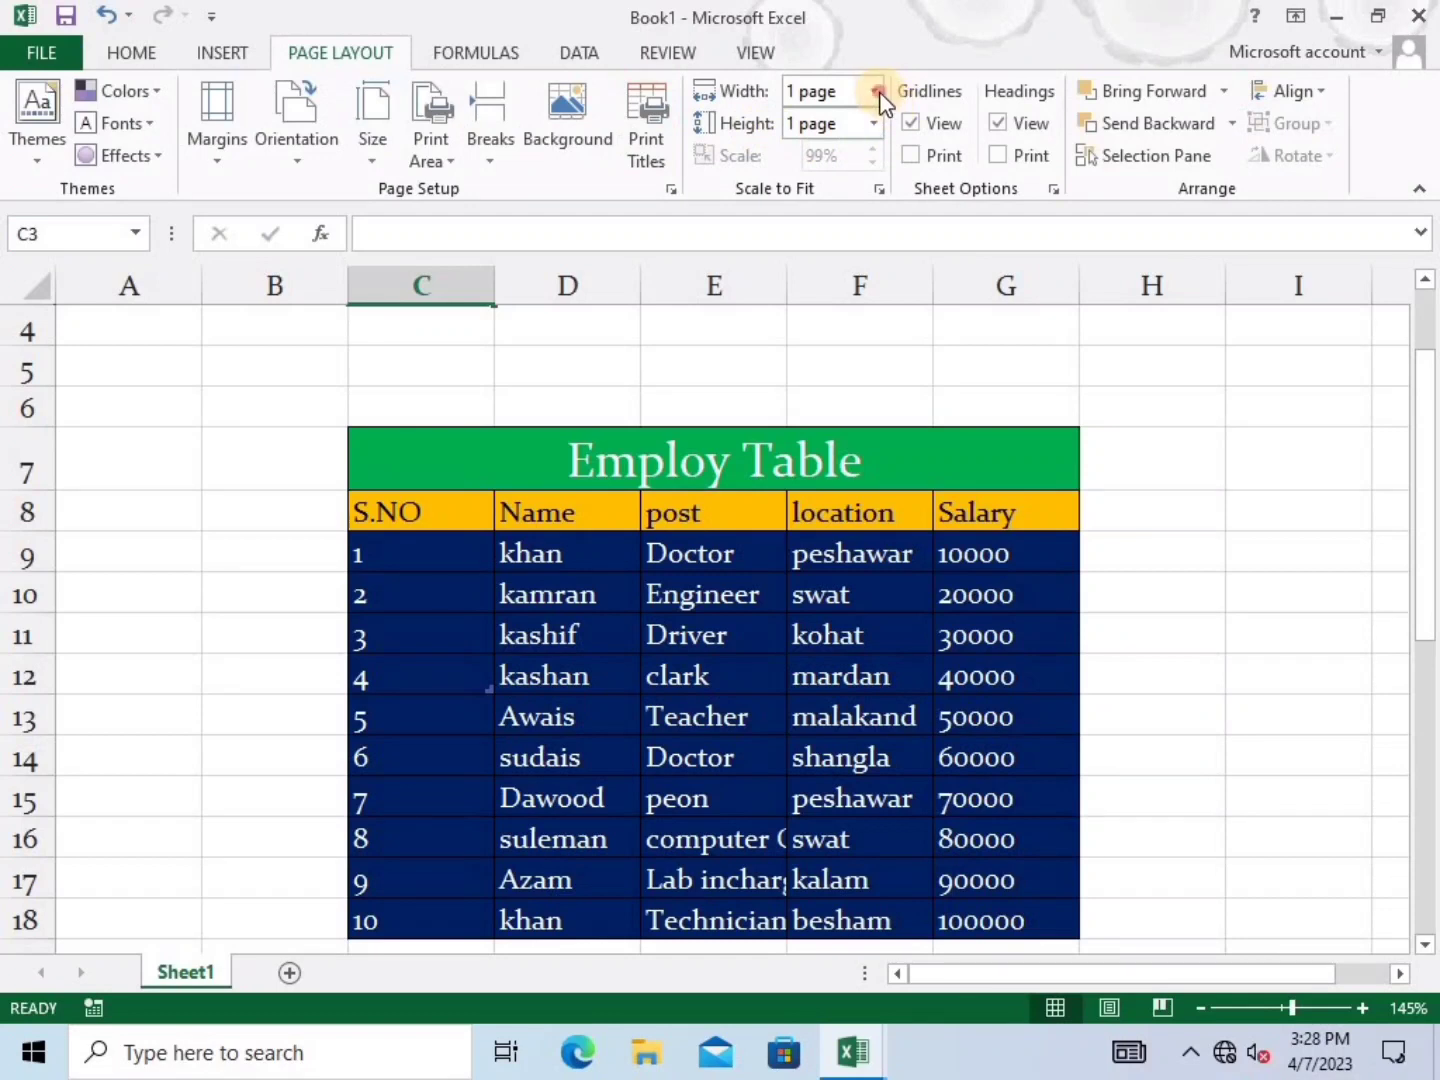
Reset width and height scaling to Automatic at 99% and preview the one-page A5 printout
click(876, 92)
click(869, 129)
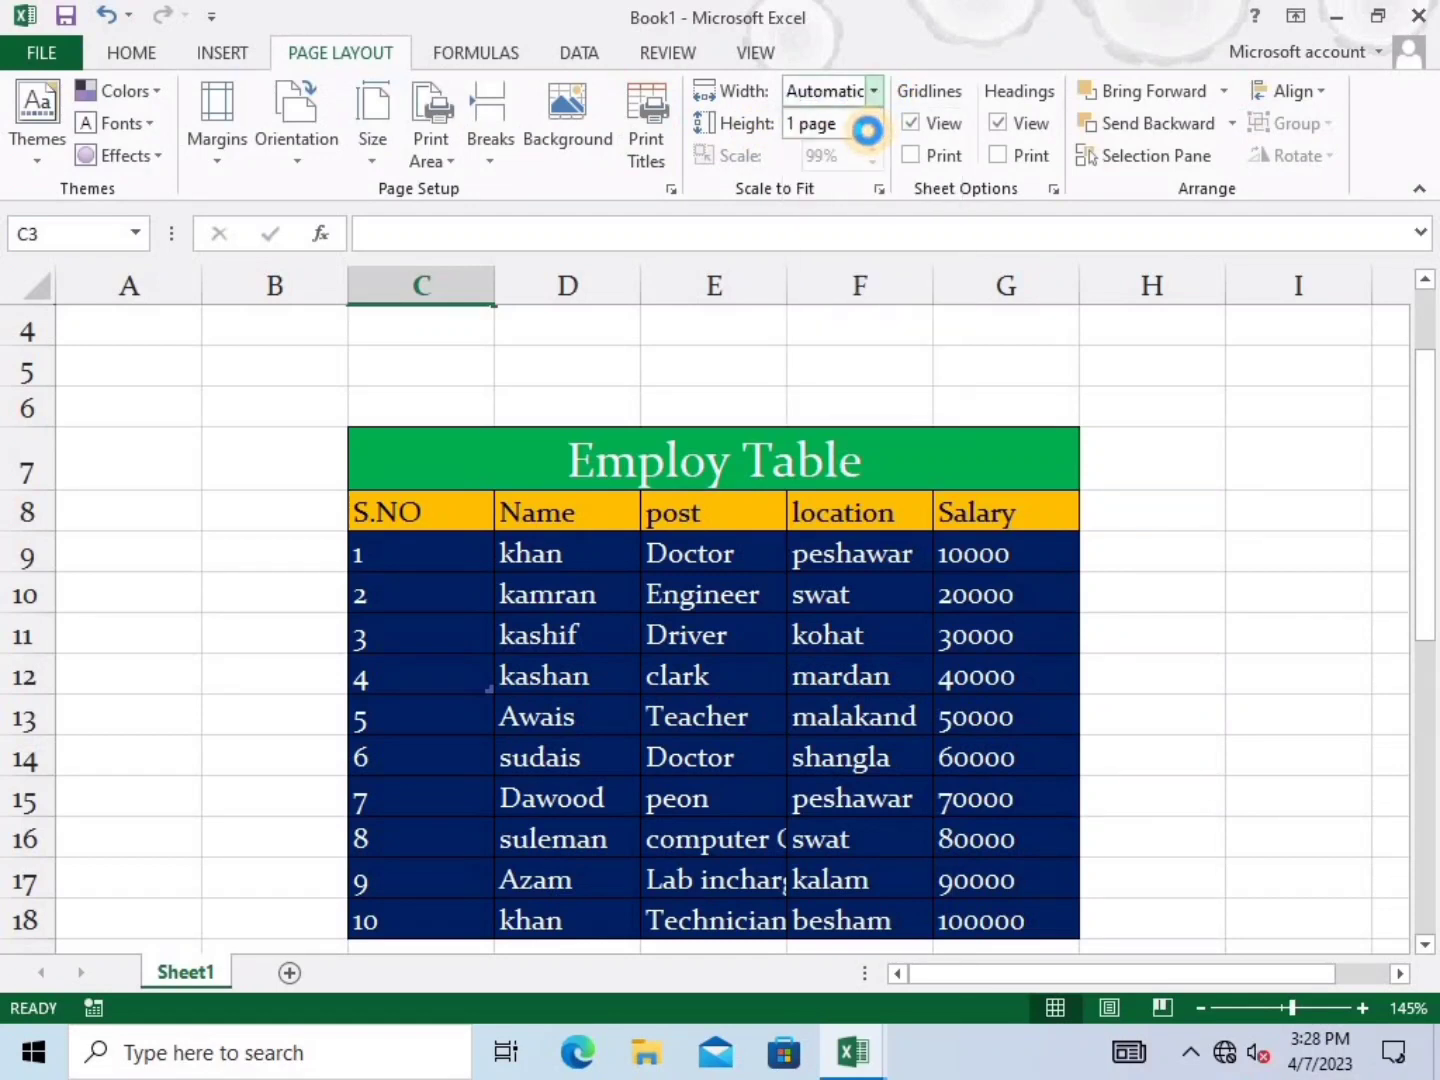
click(871, 132)
click(871, 154)
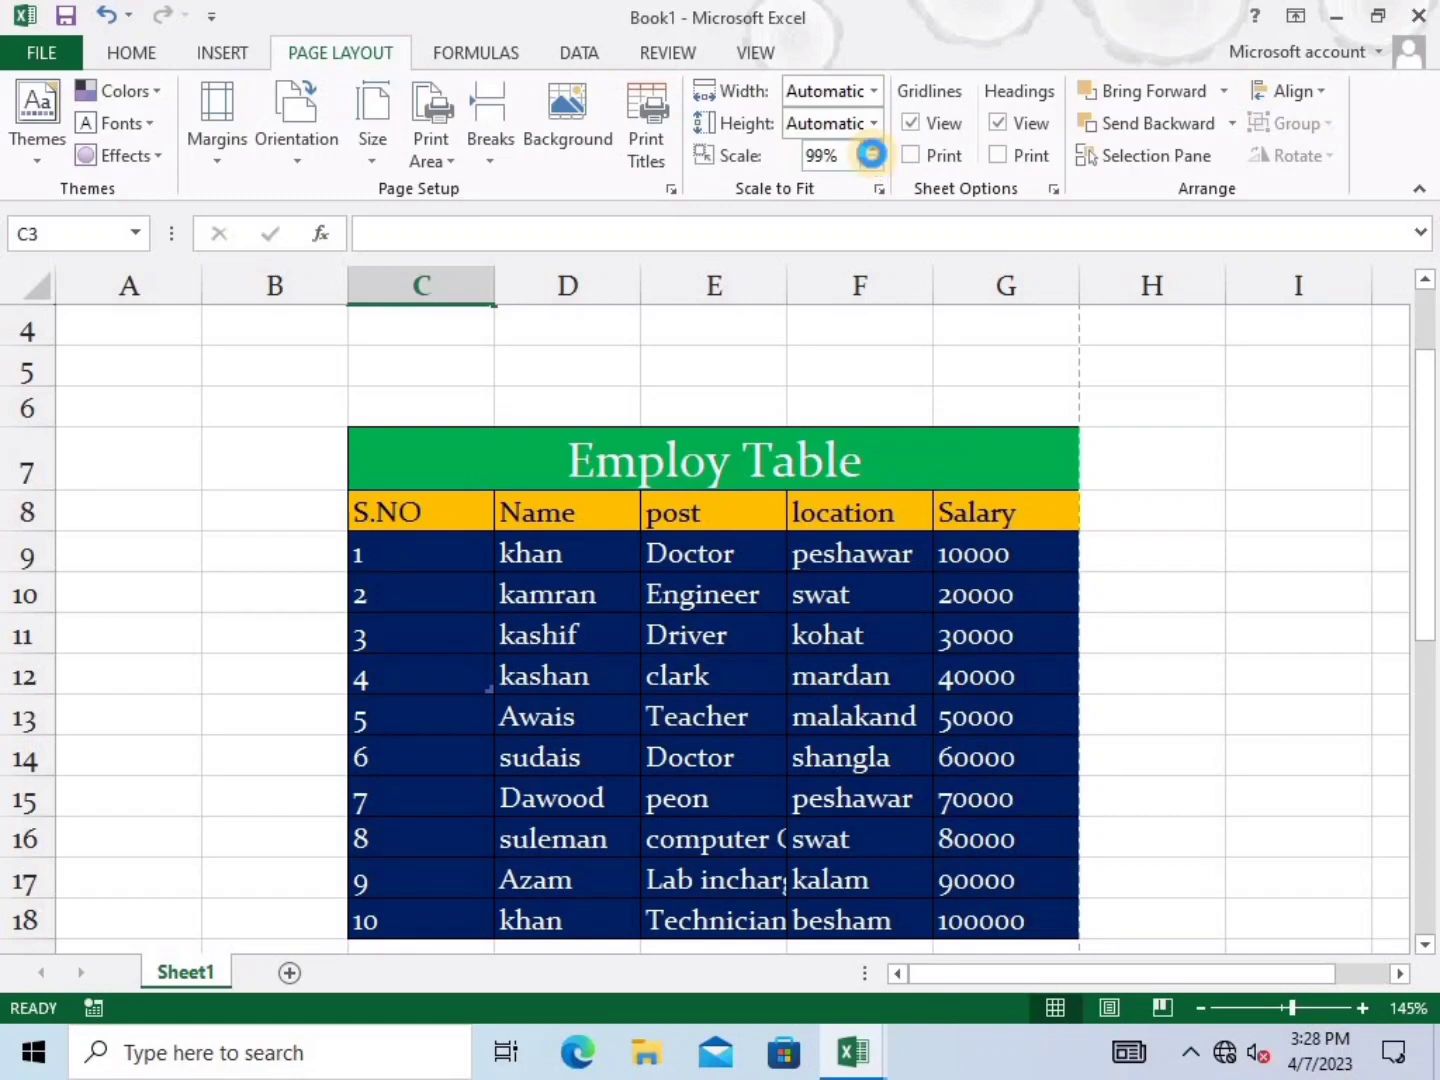
key(ctrl+p)
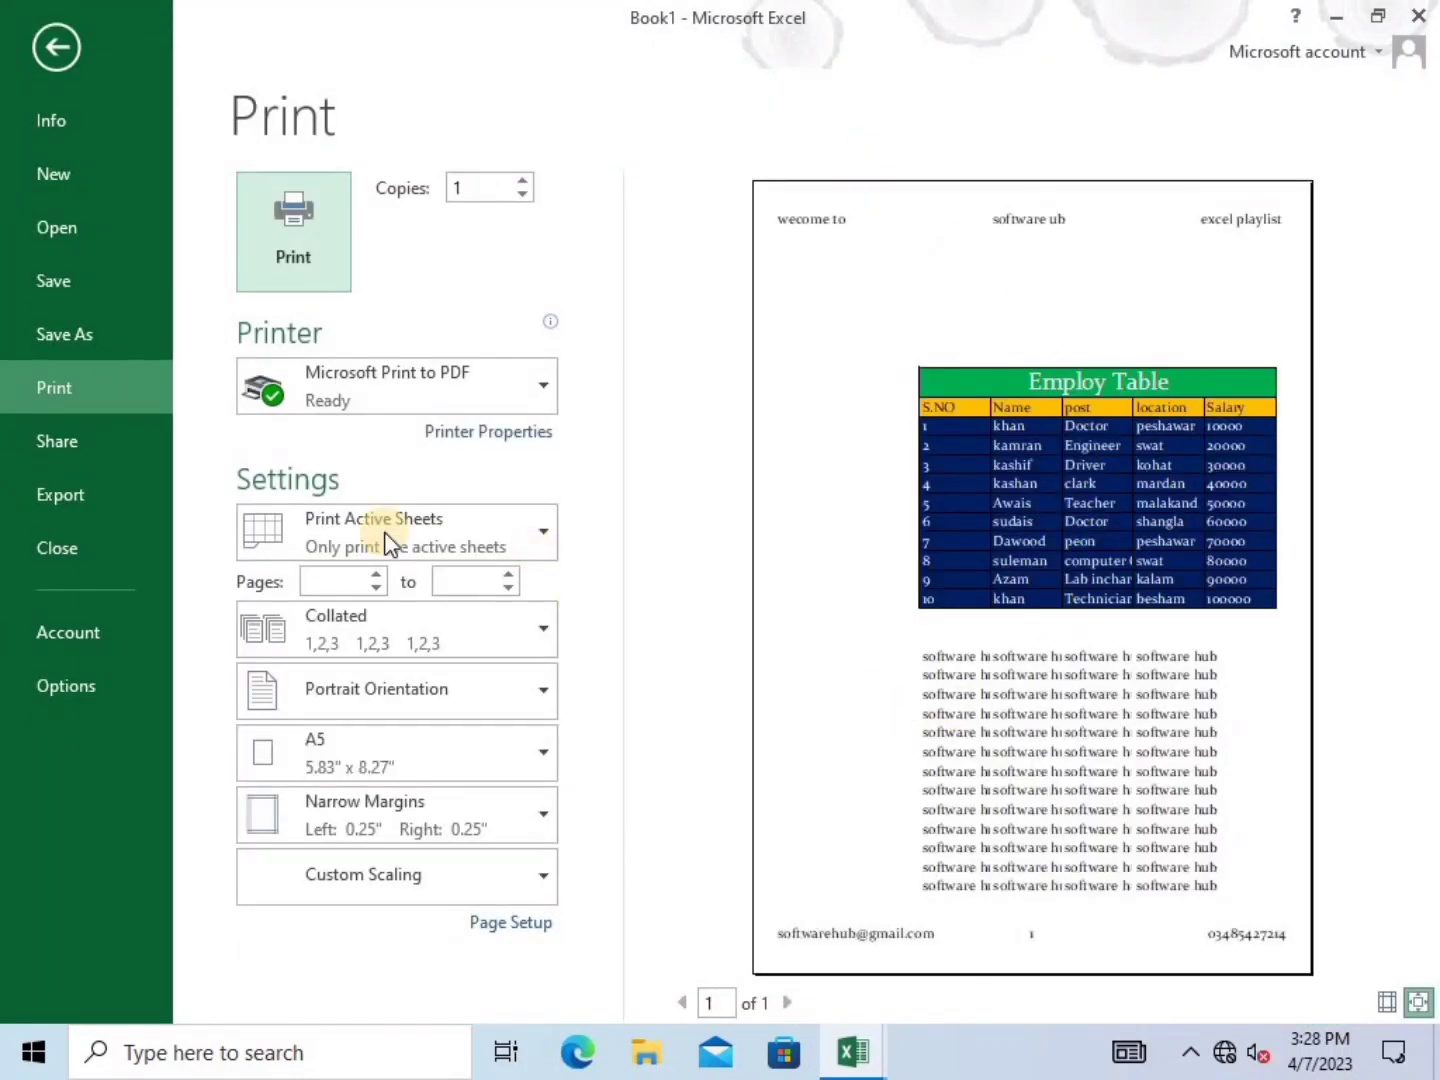
click(44, 40)
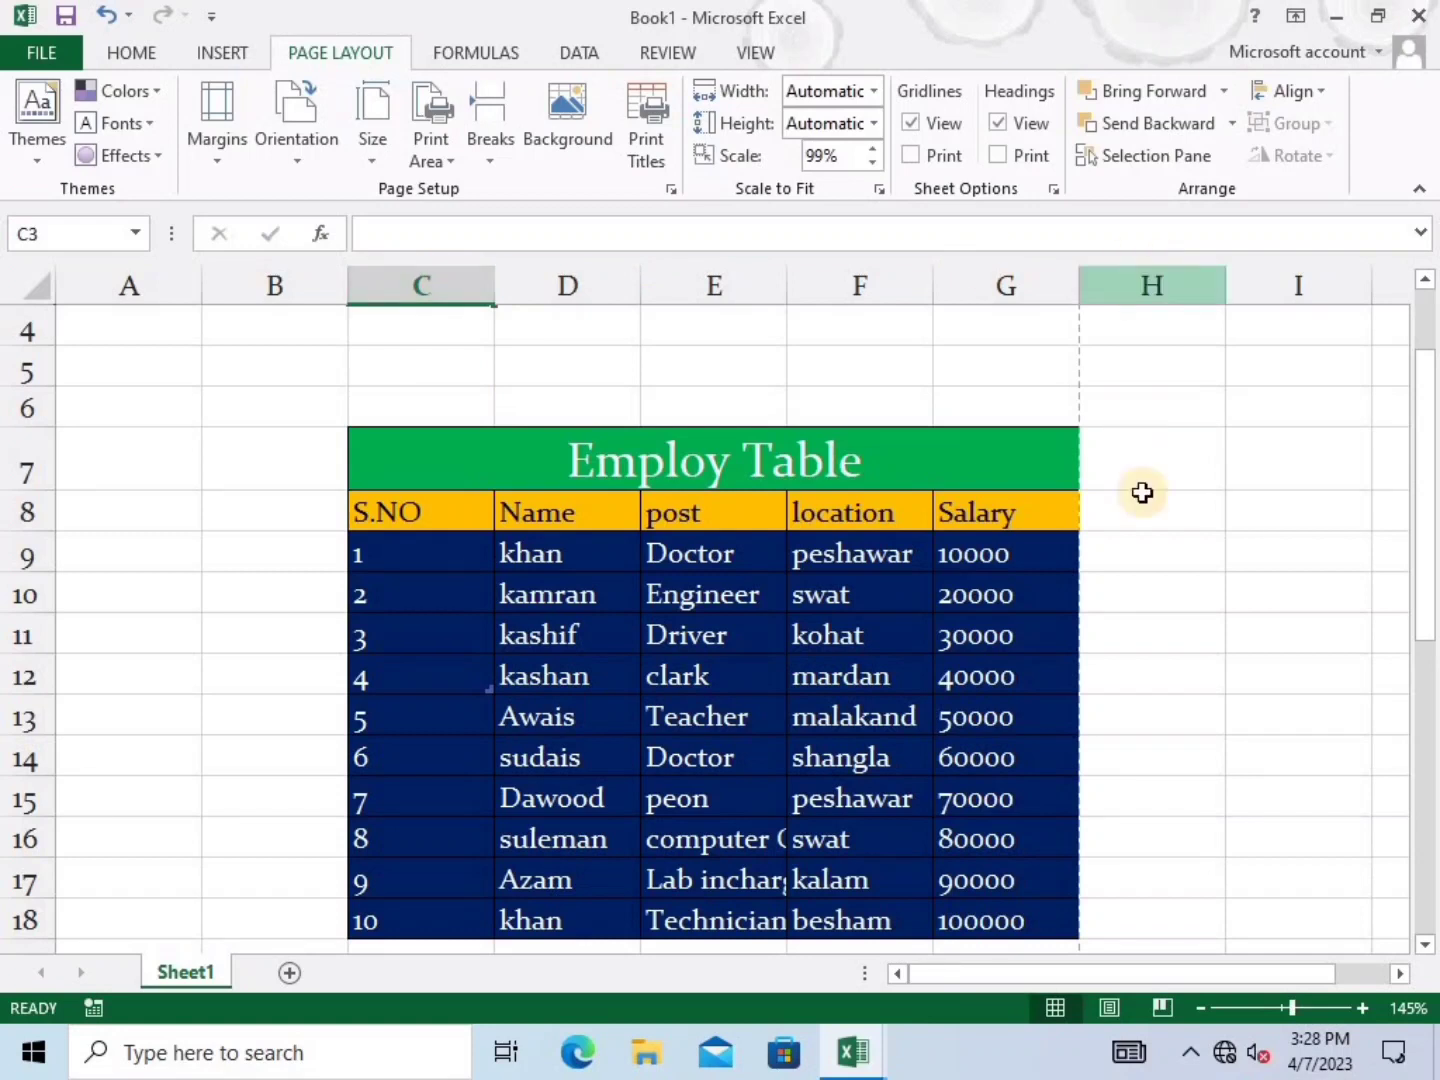
click(1139, 464)
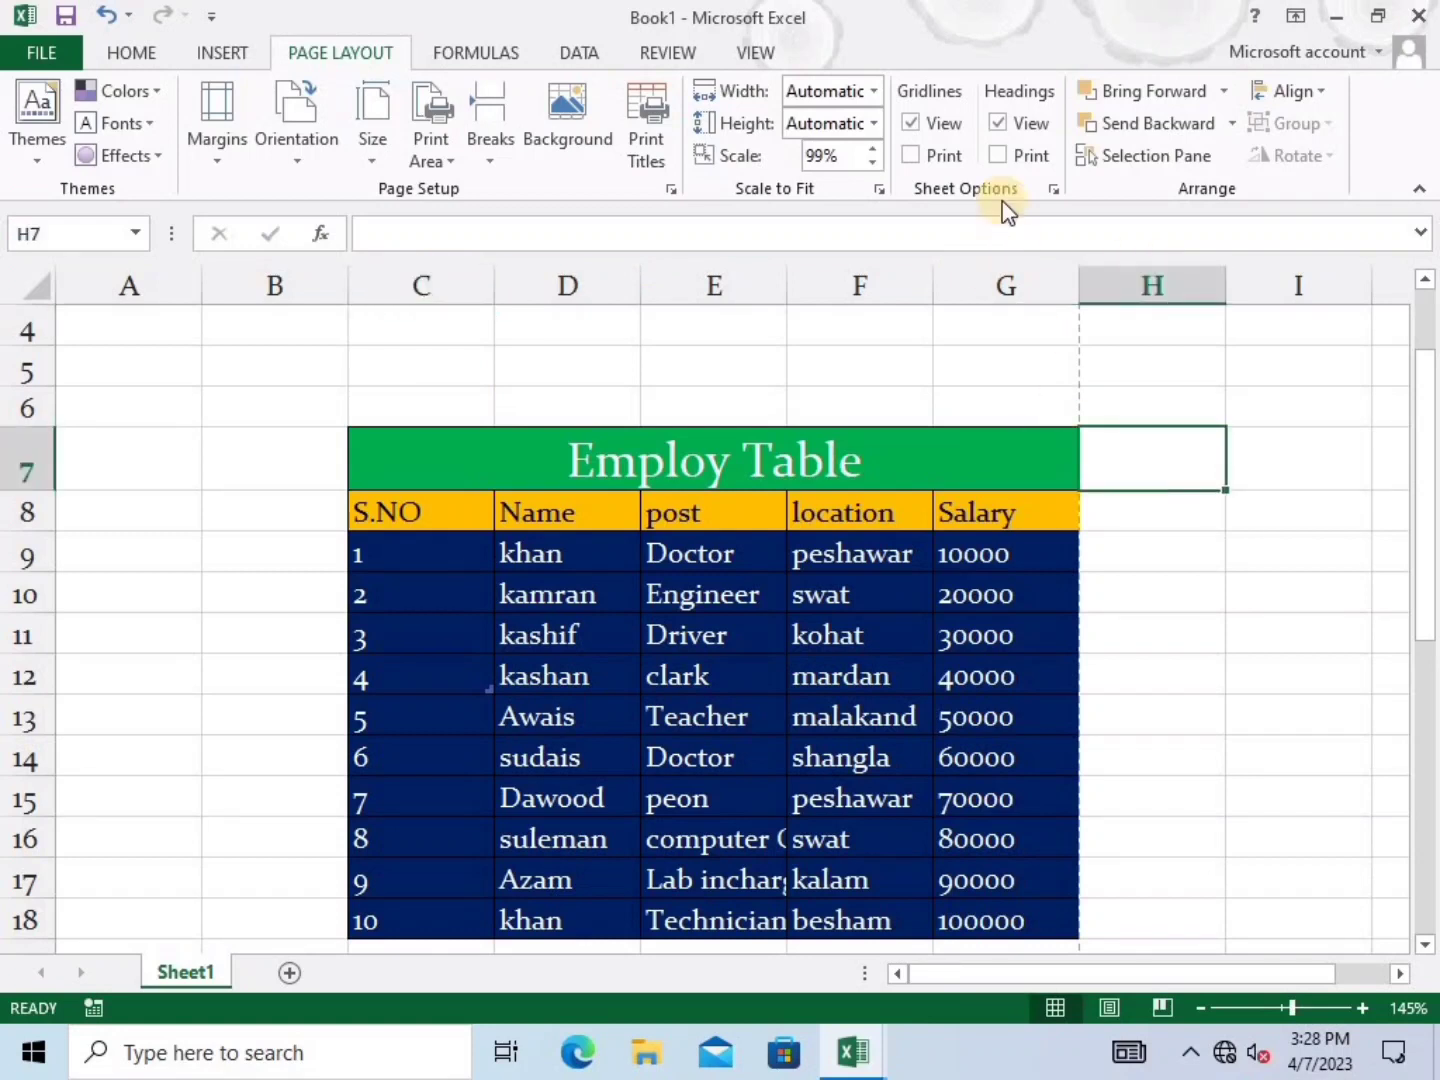
click(920, 125)
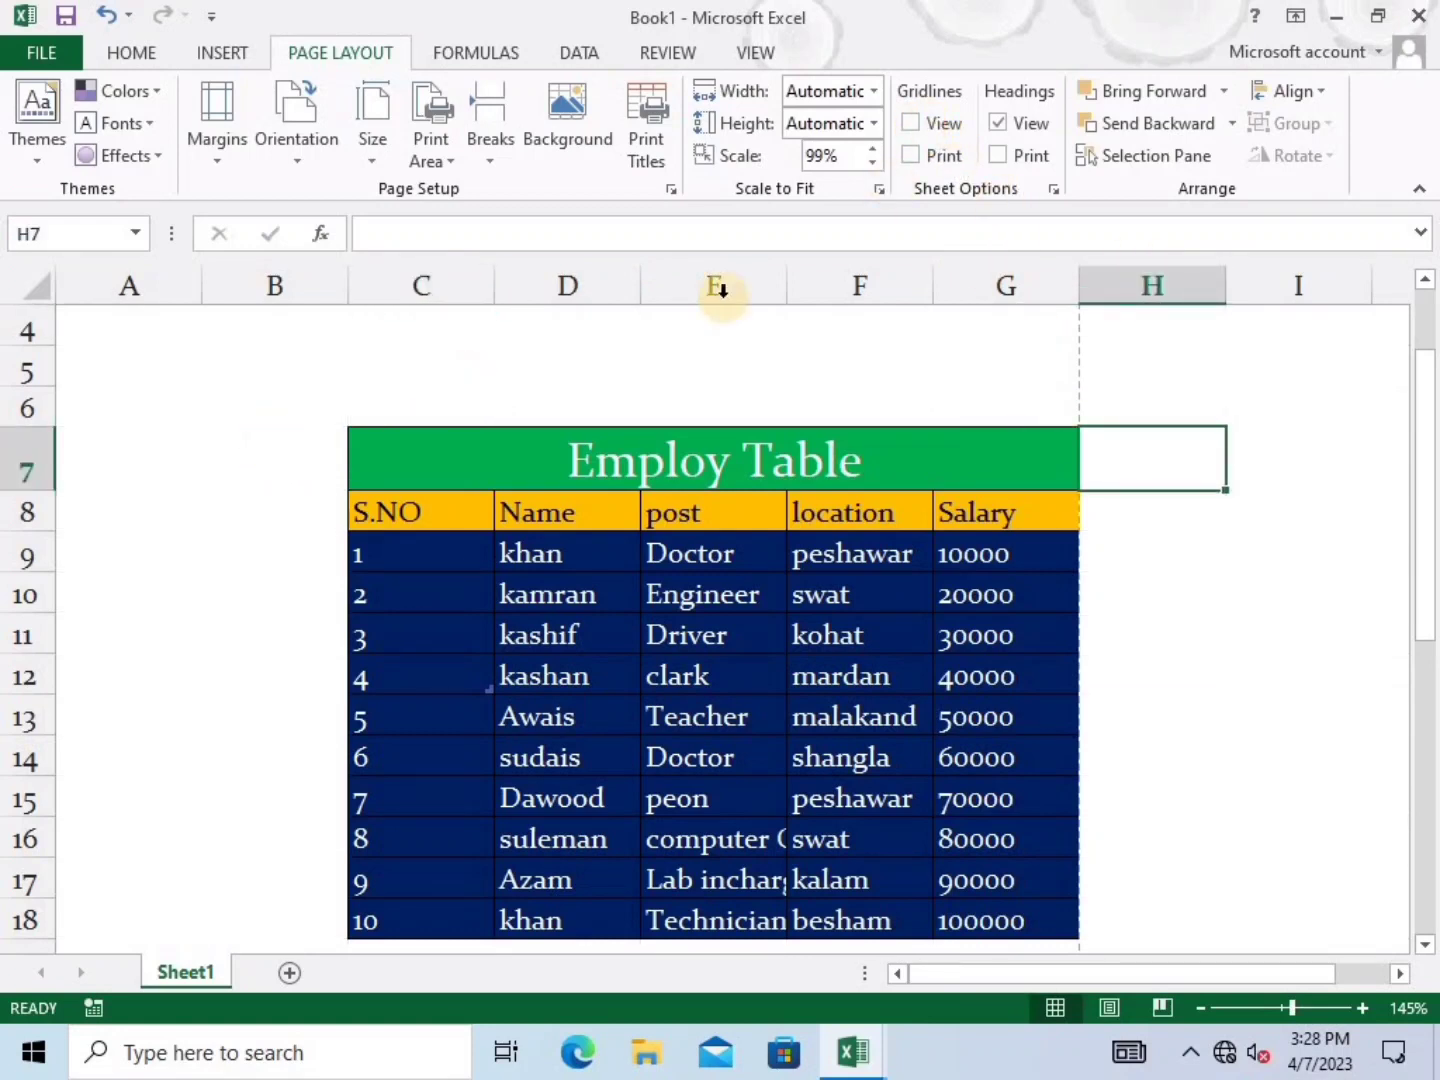
click(913, 122)
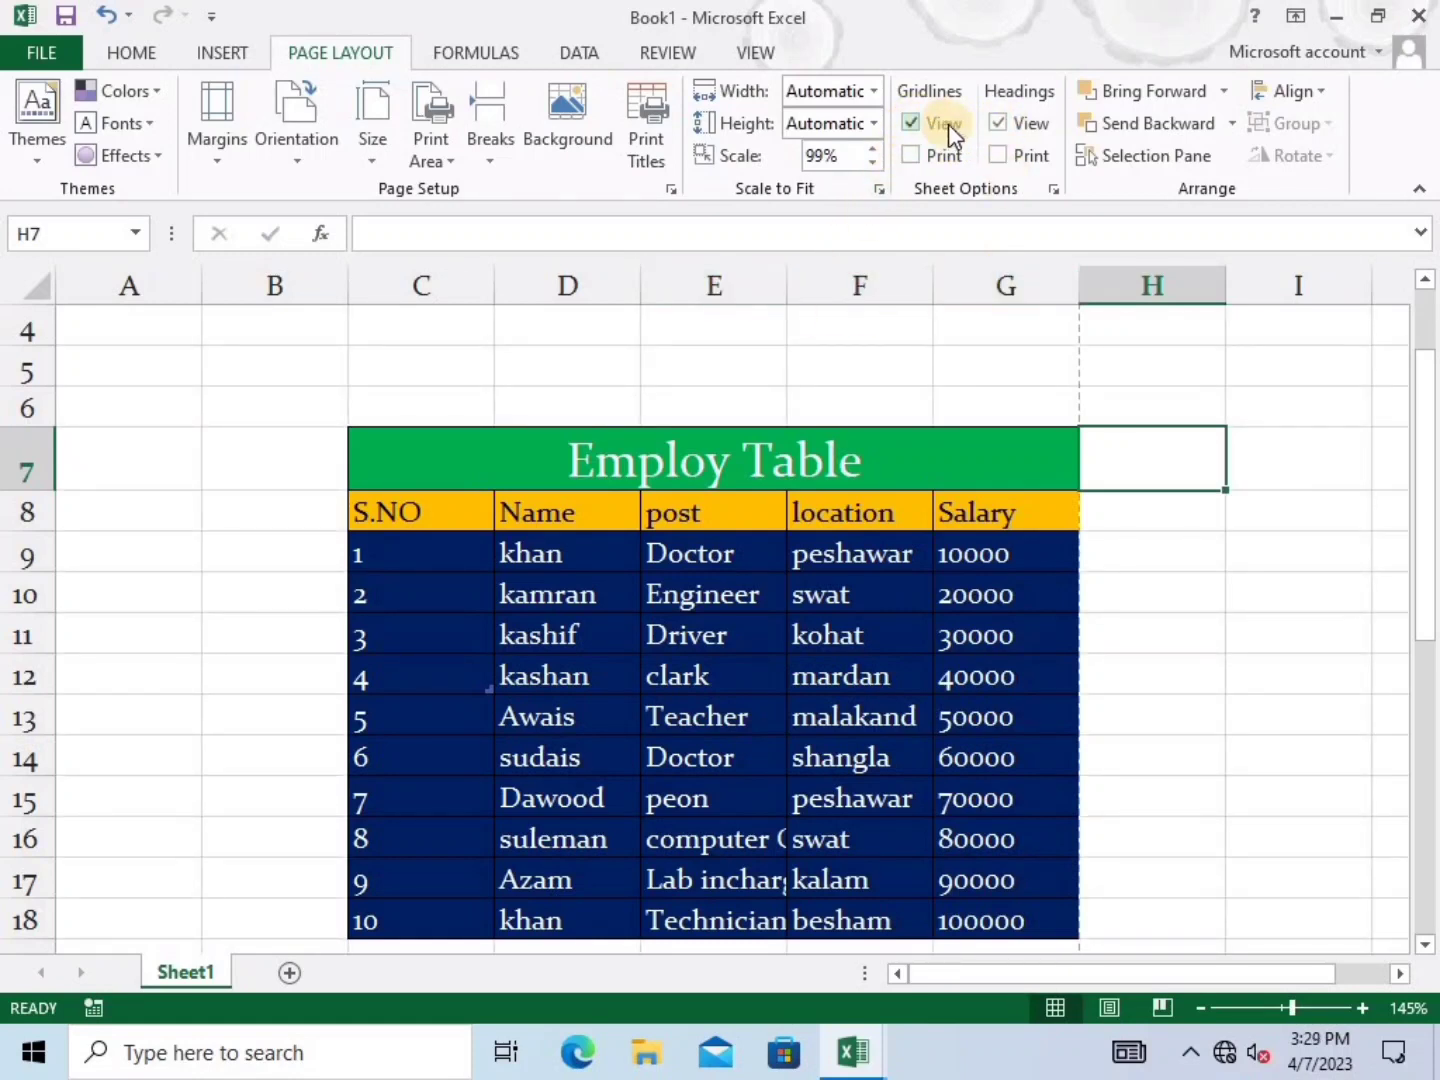
click(1006, 128)
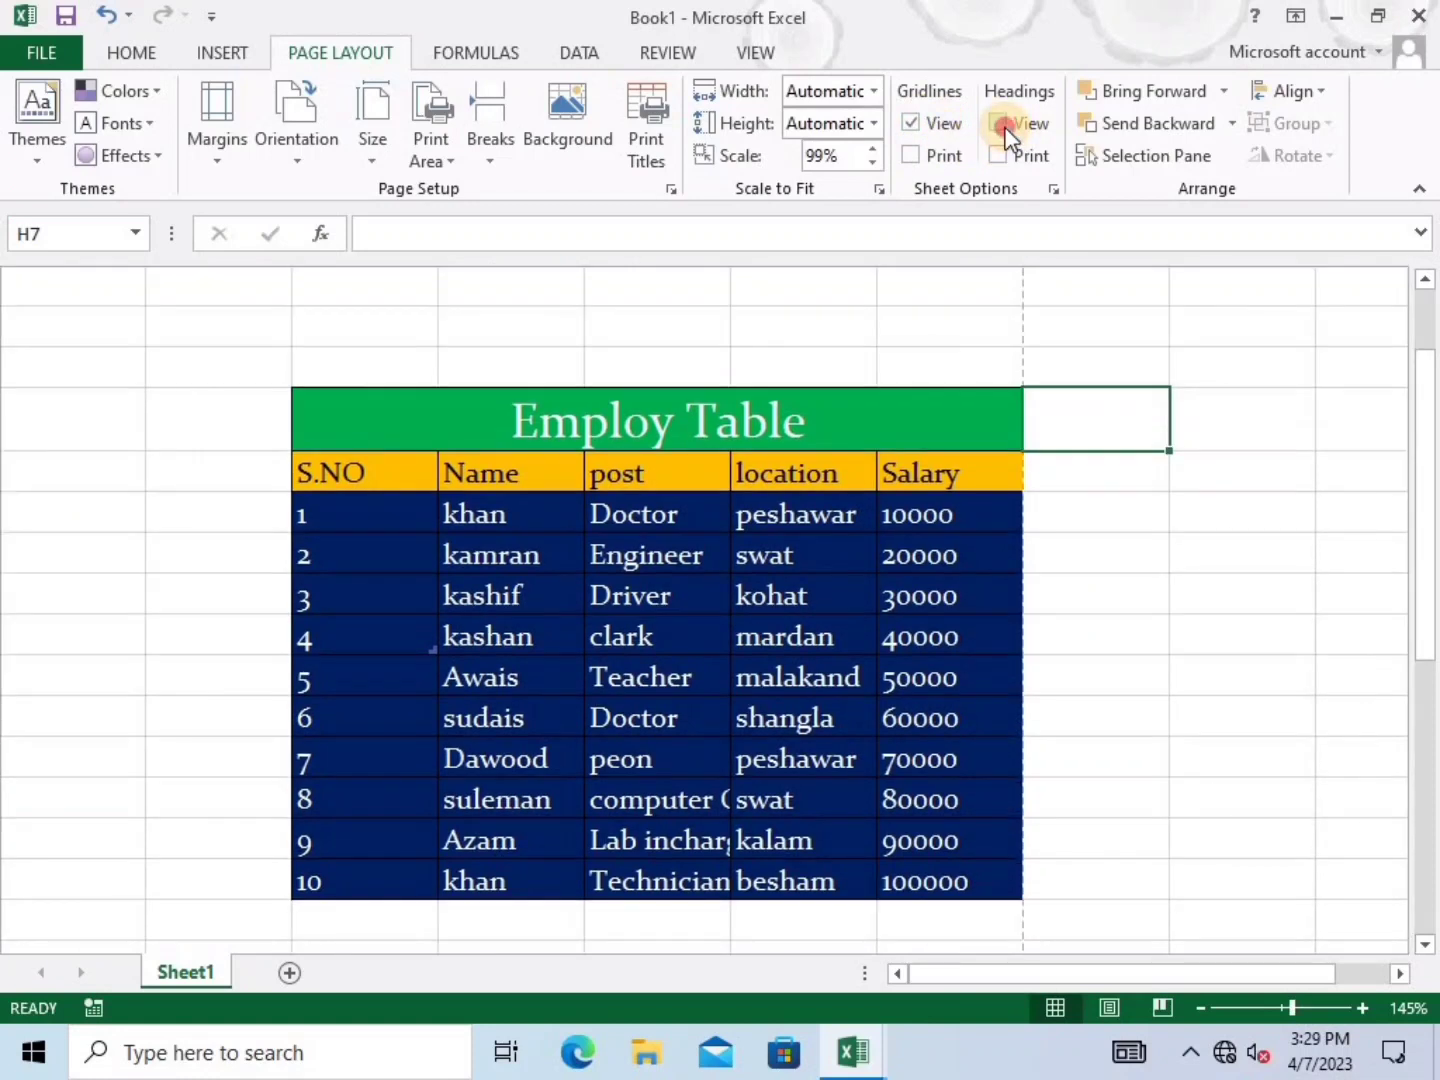
click(1006, 128)
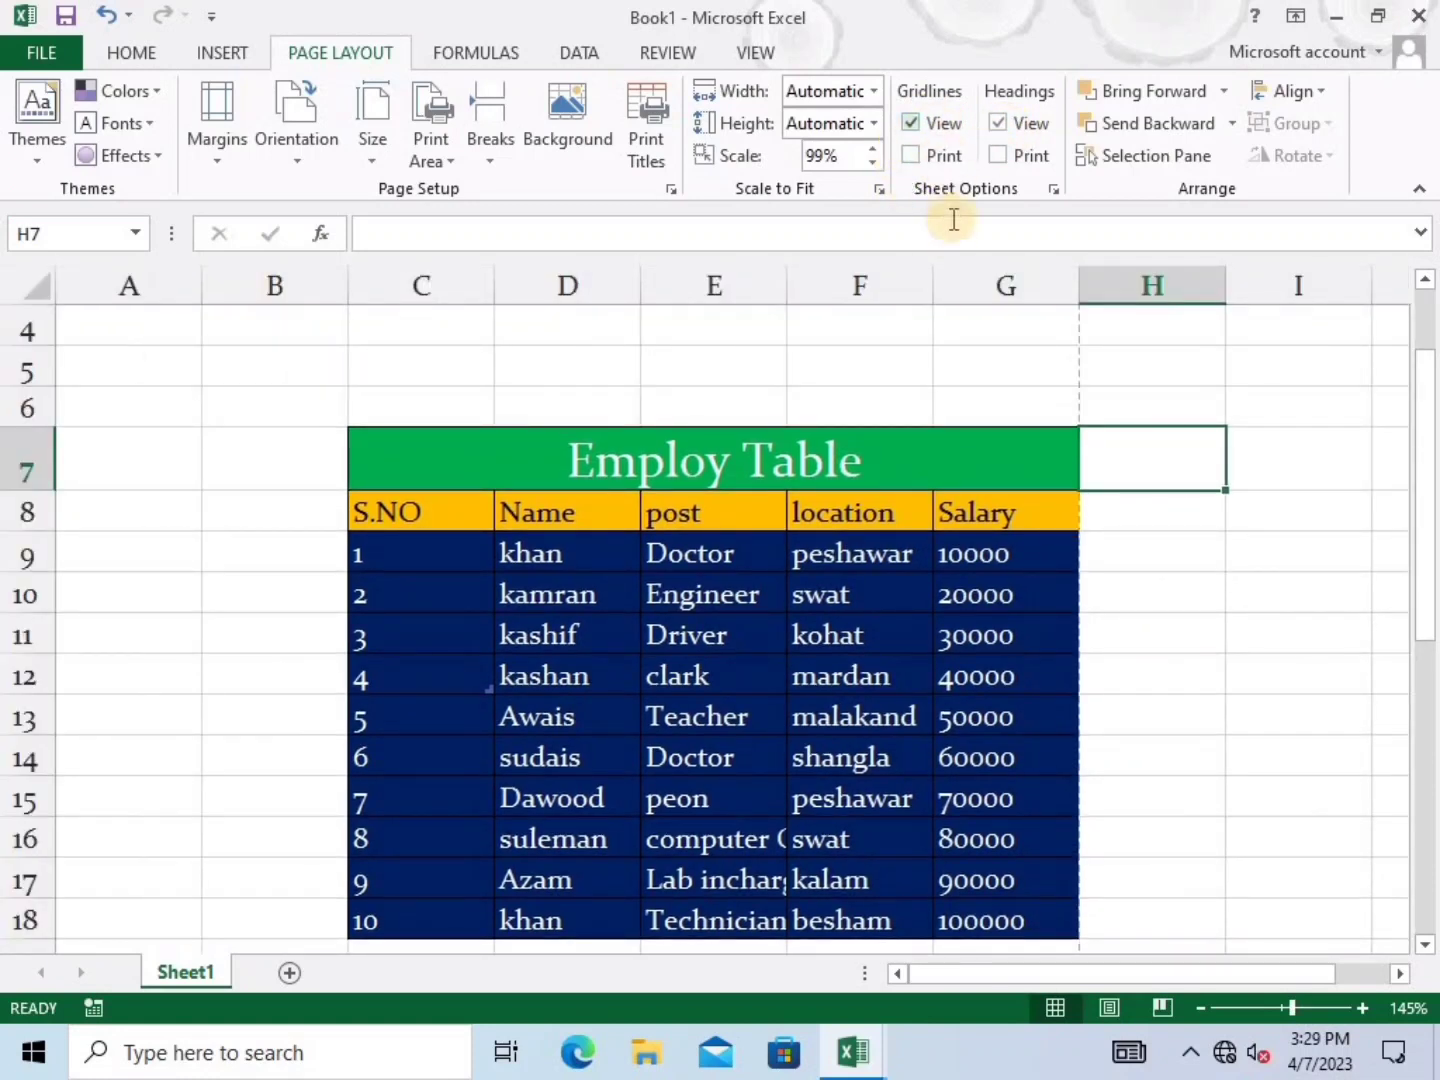
drag(870, 374, 436, 411)
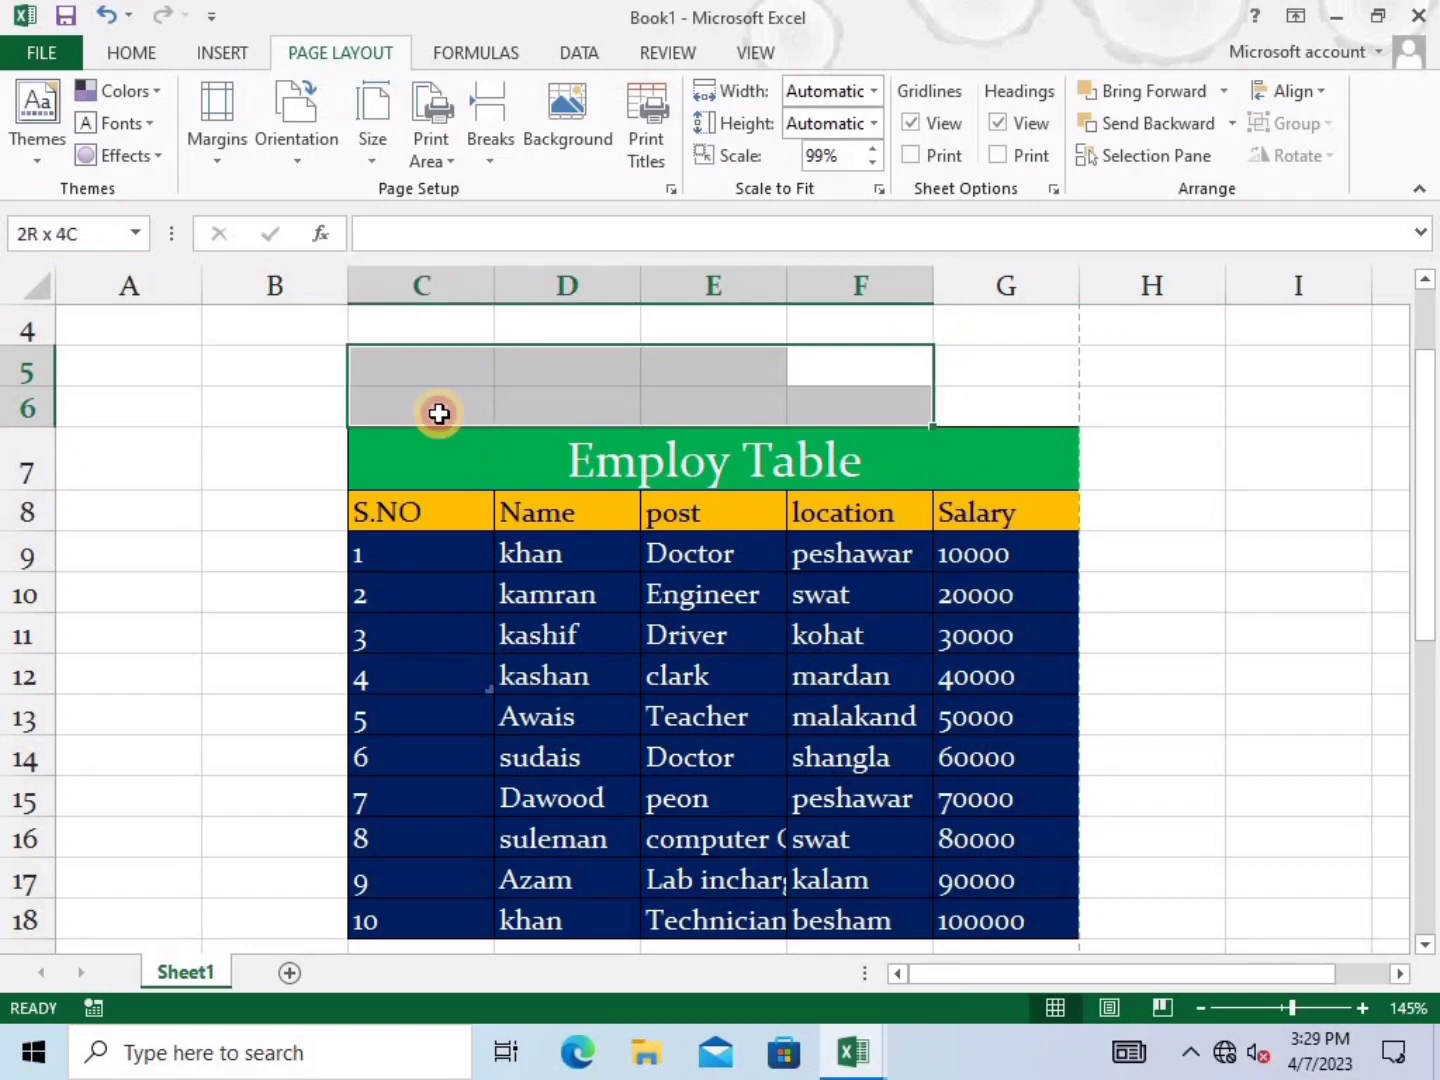
Turn on Print for Gridlines and Headings in Sheet Options, previewing each change
click(918, 157)
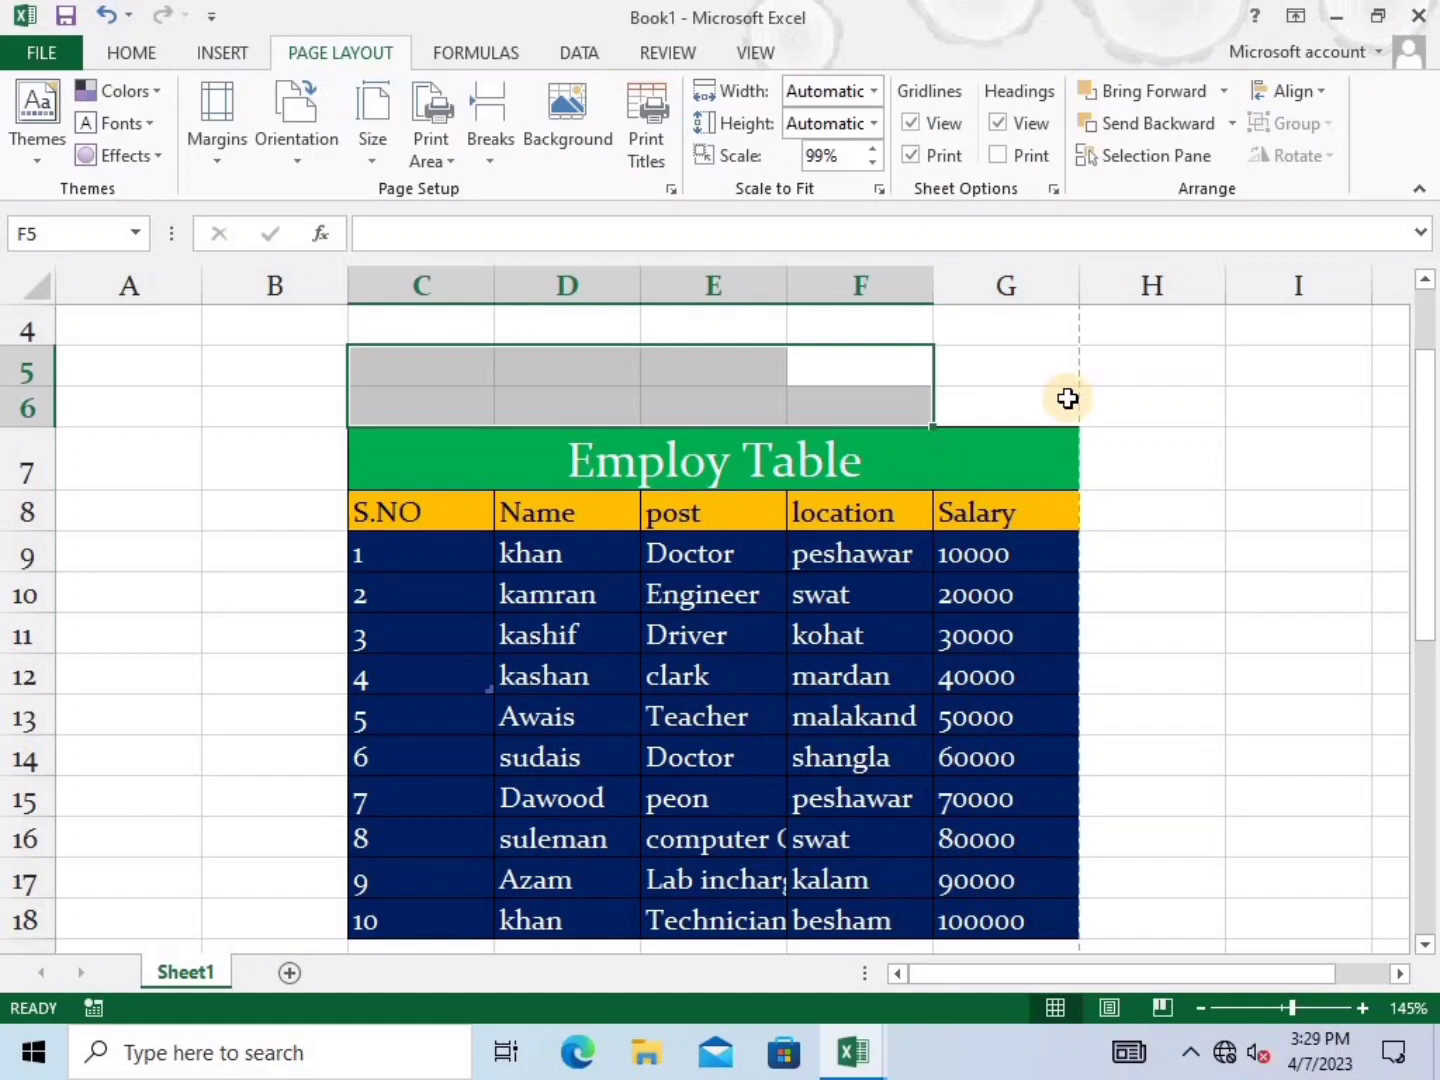
key(ctrl+p)
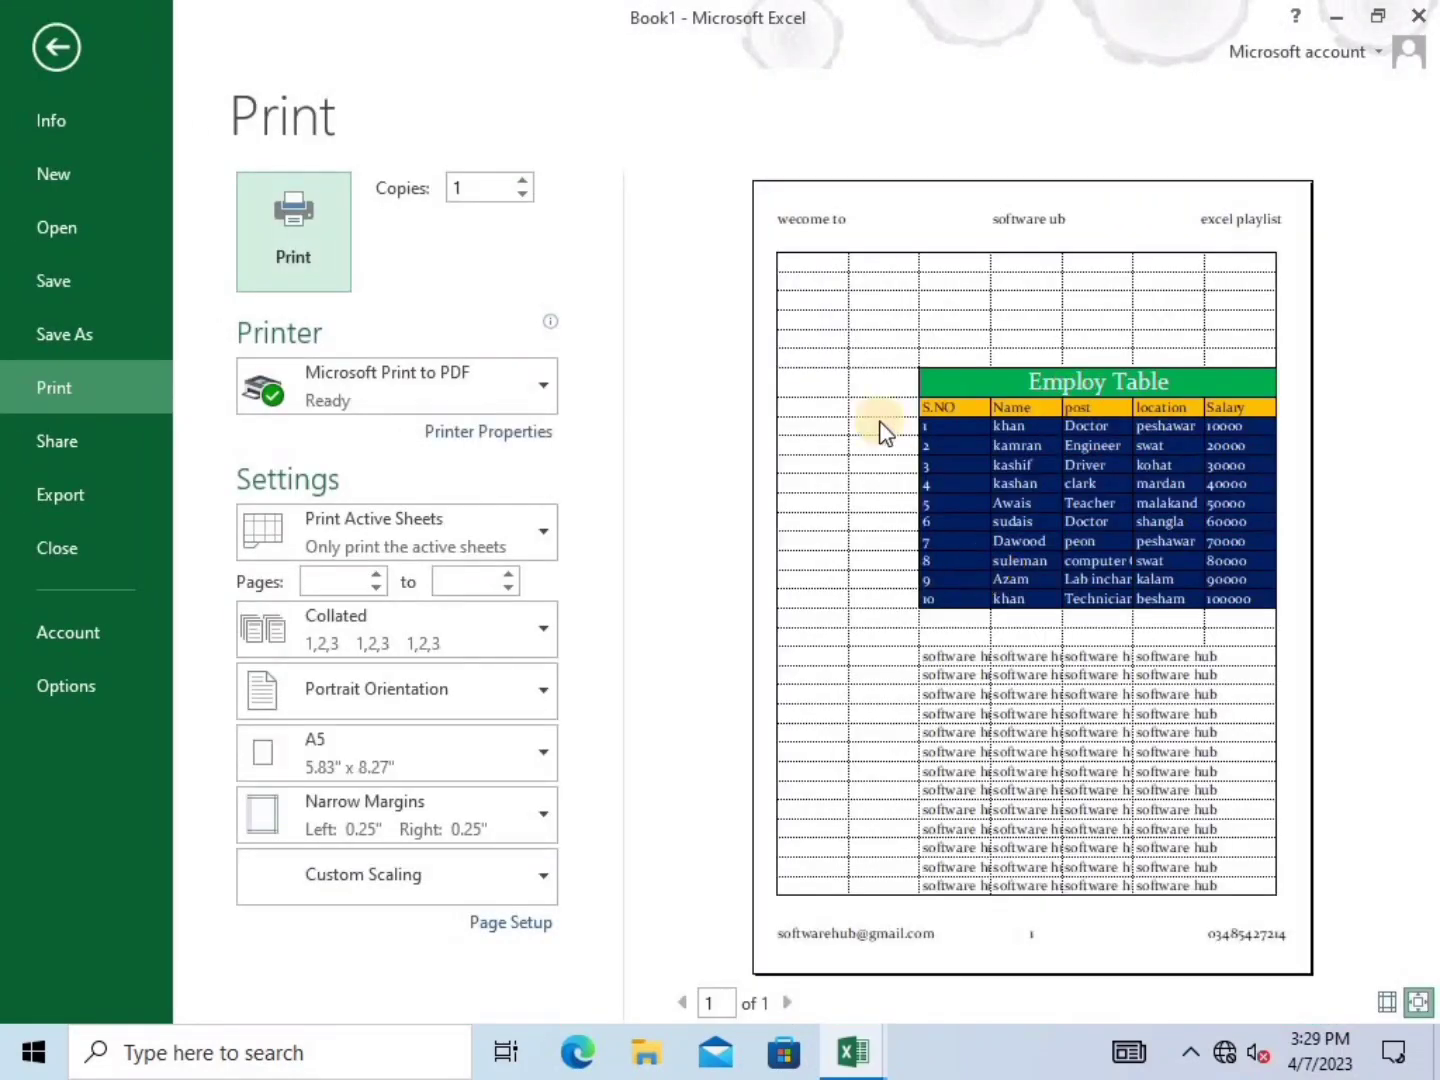
click(850, 348)
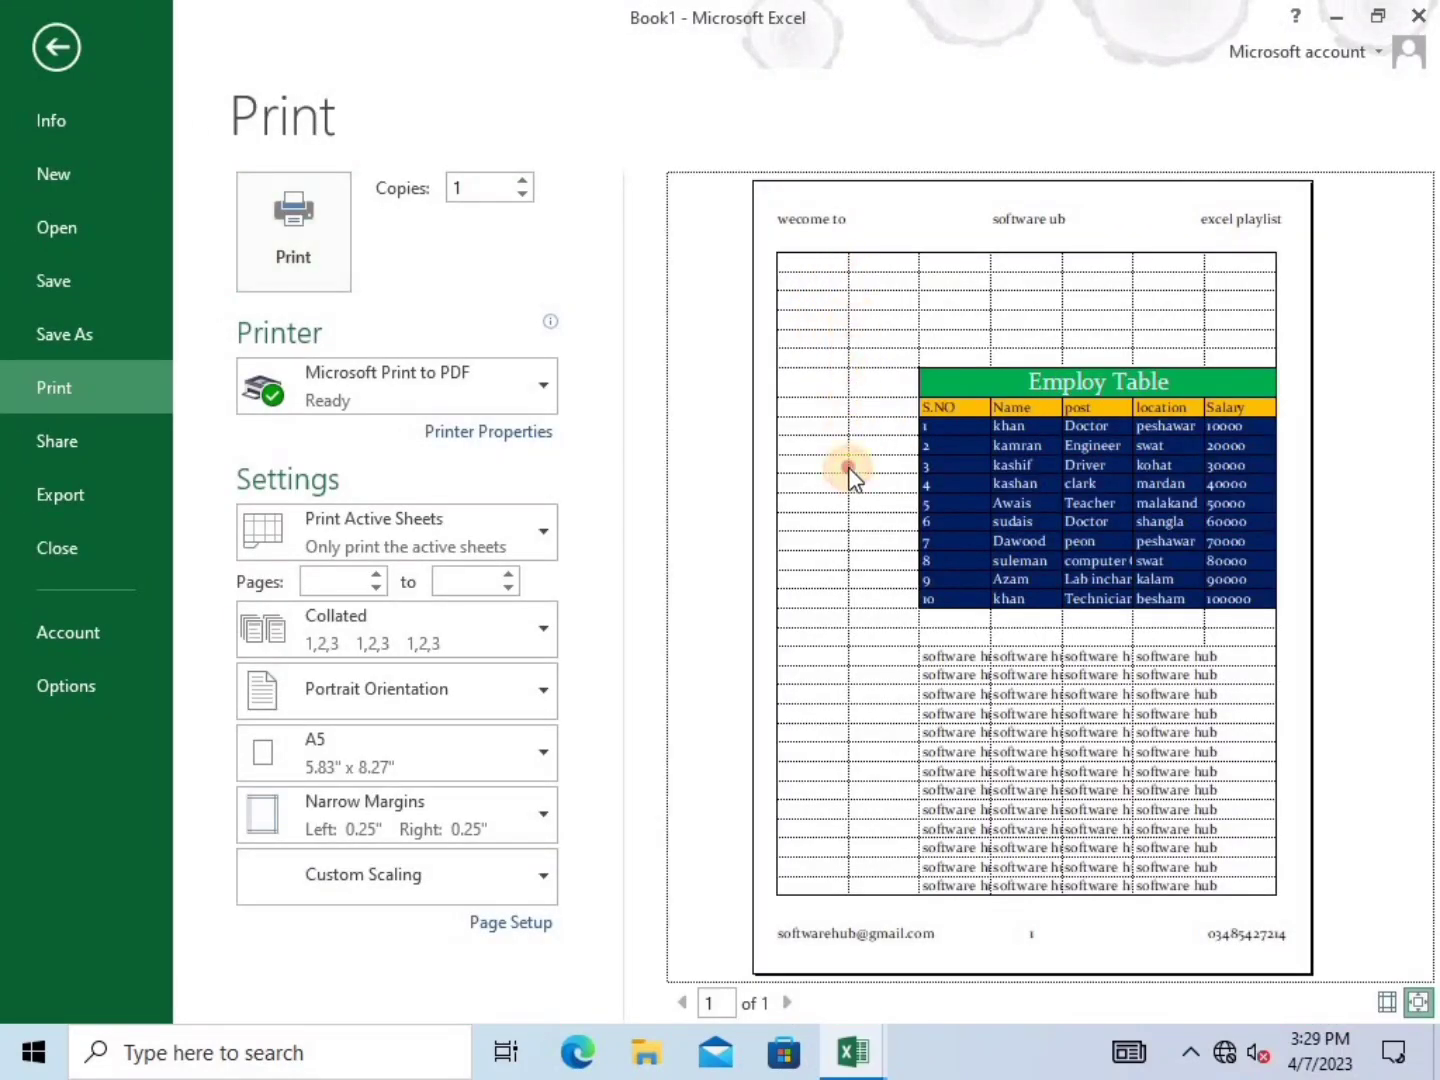
click(57, 47)
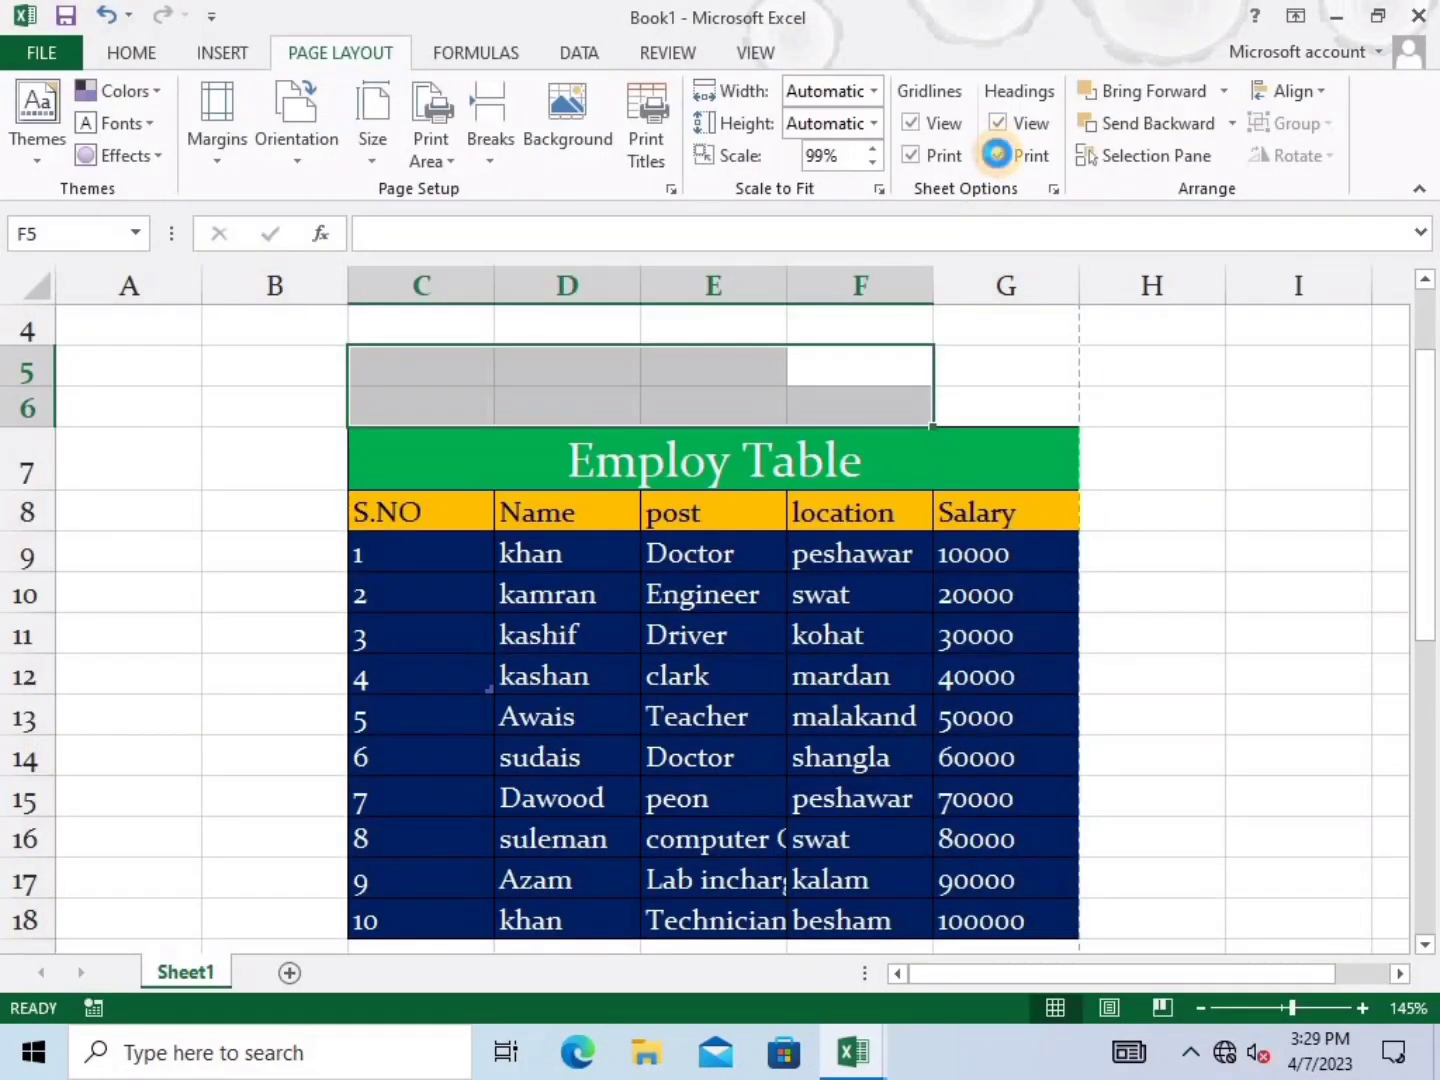
click(996, 153)
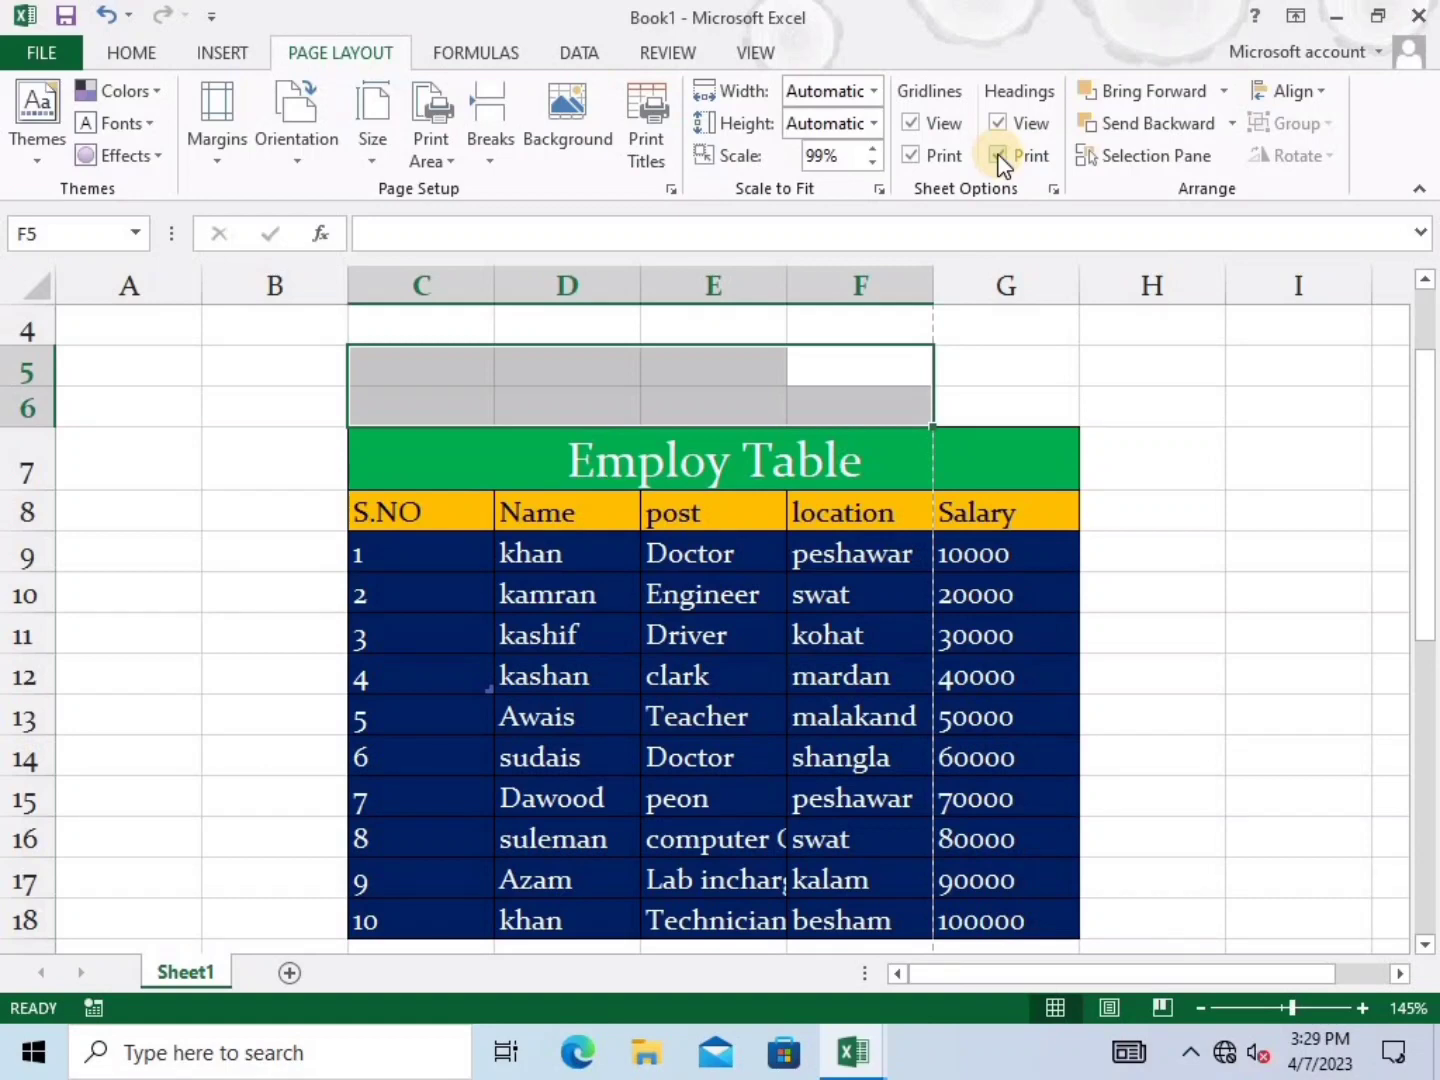
key(ctrl+p)
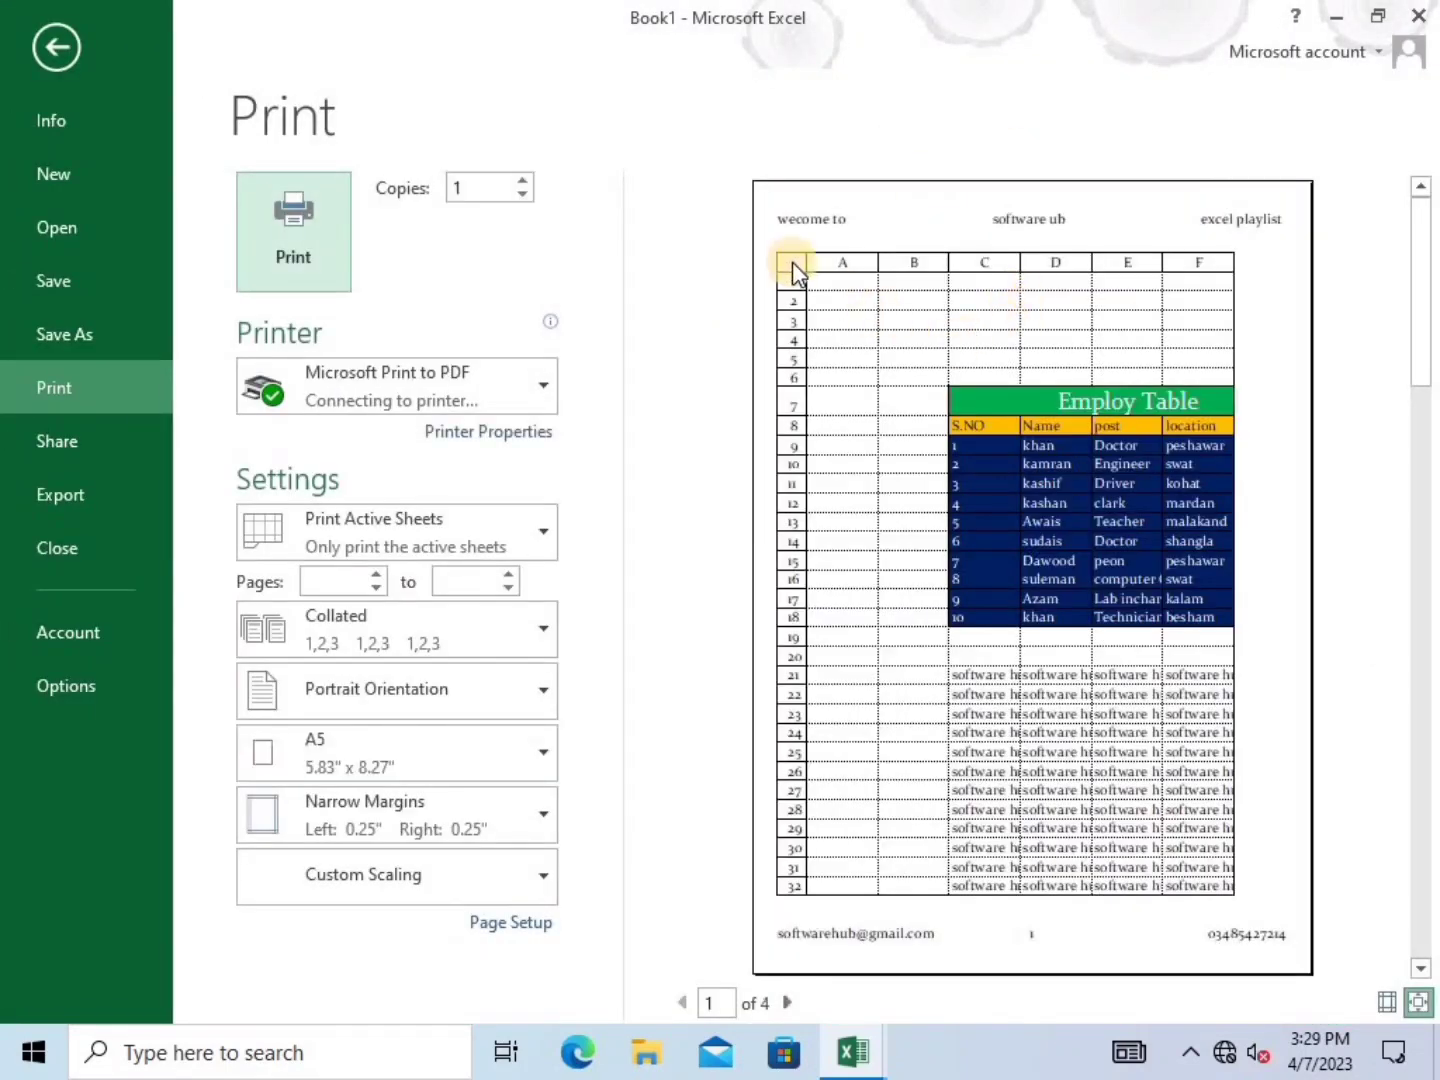
click(35, 41)
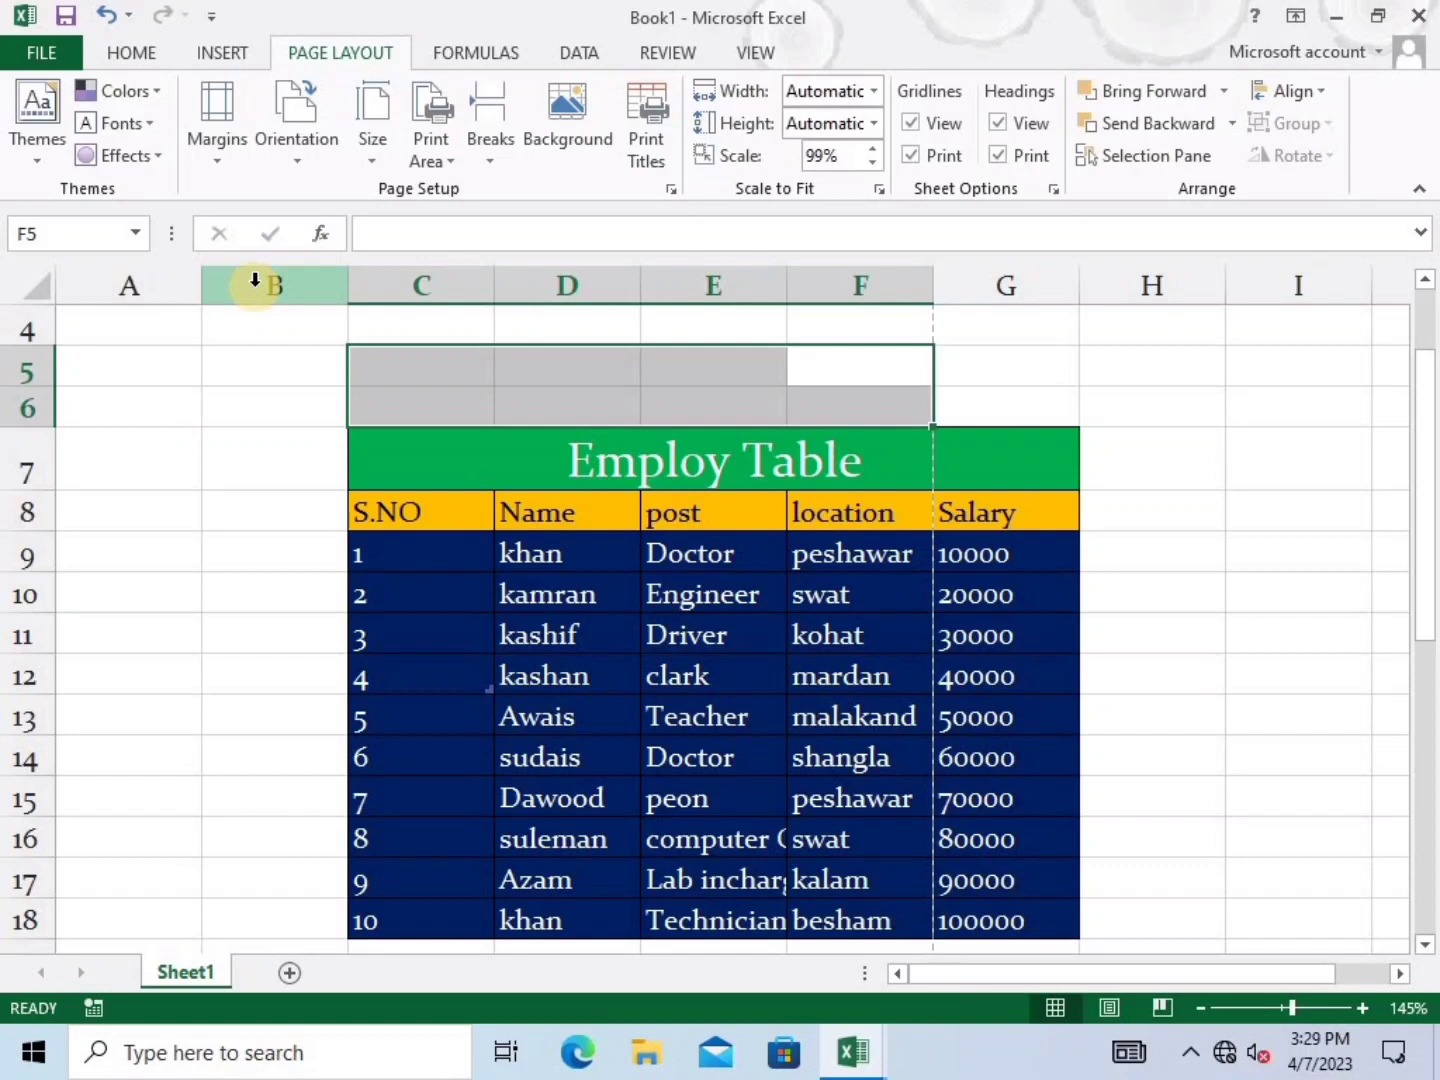
Scroll down and select an empty cell below the Employ Table
click(1000, 418)
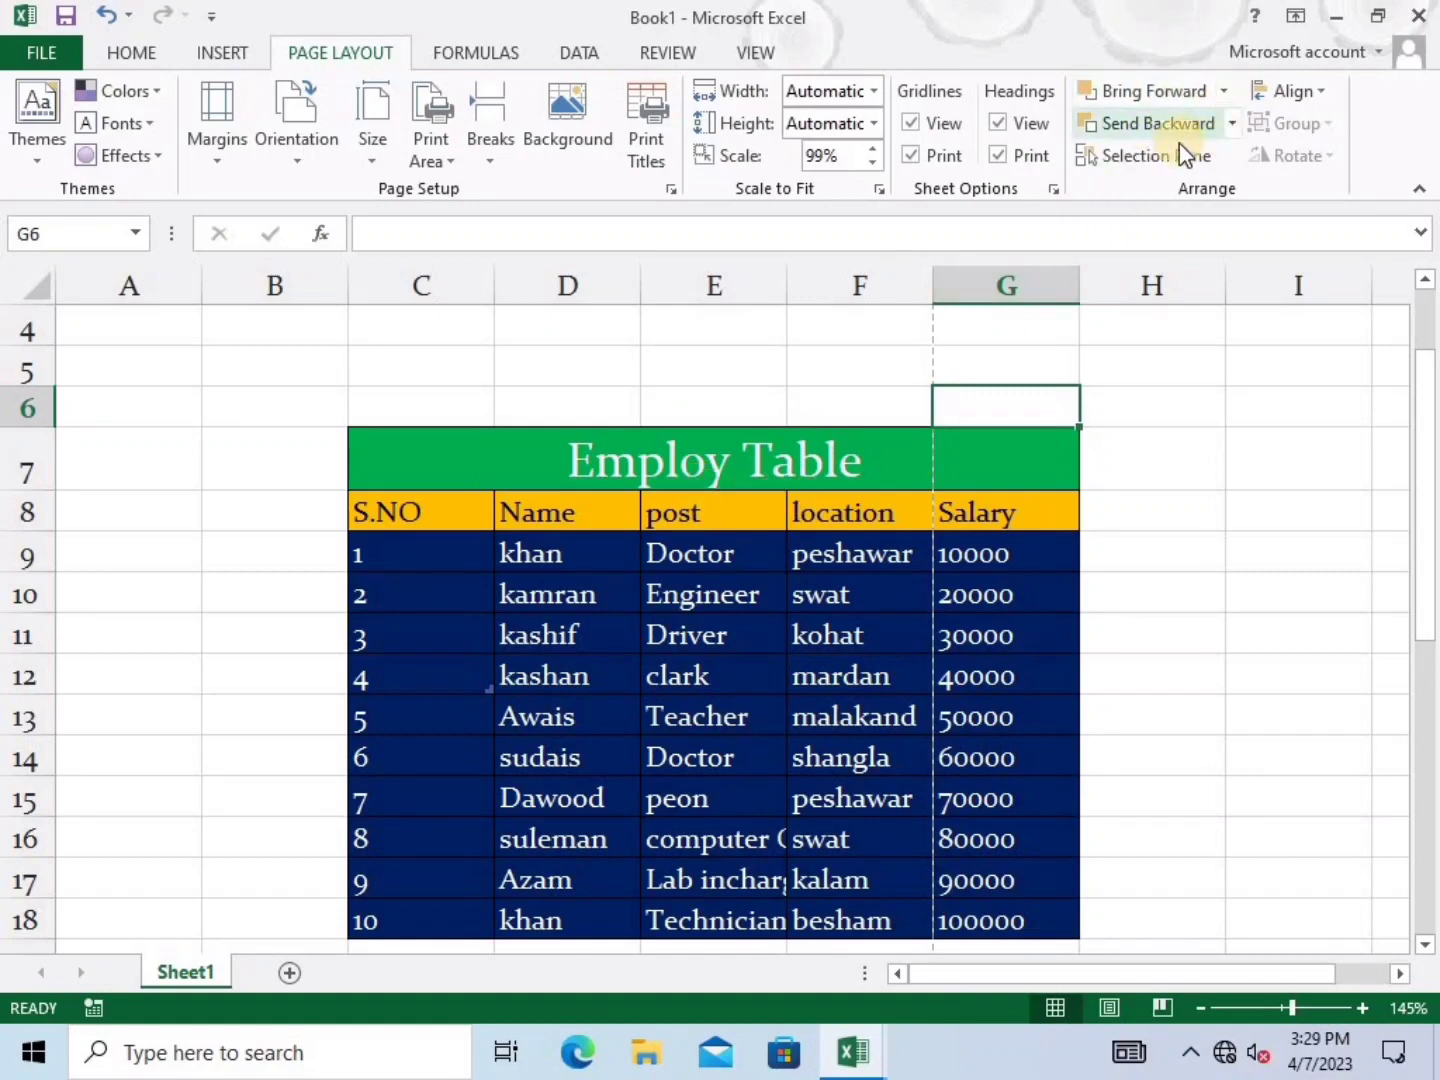
scroll(1125, 413, down, 1)
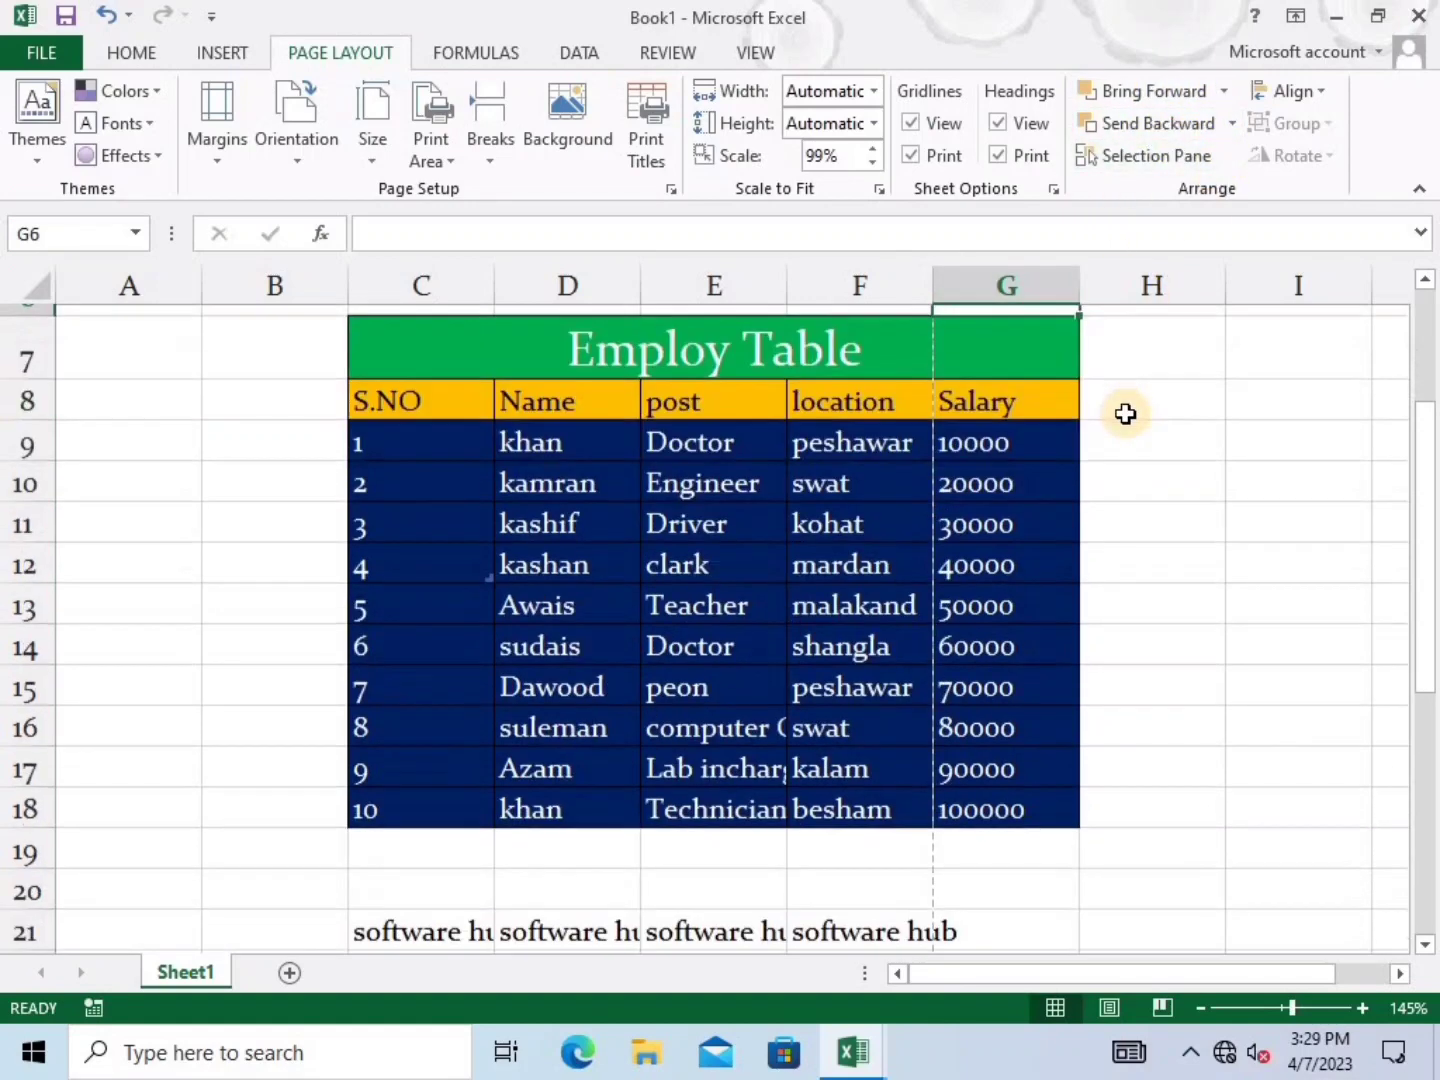
scroll(1125, 413, down, 9)
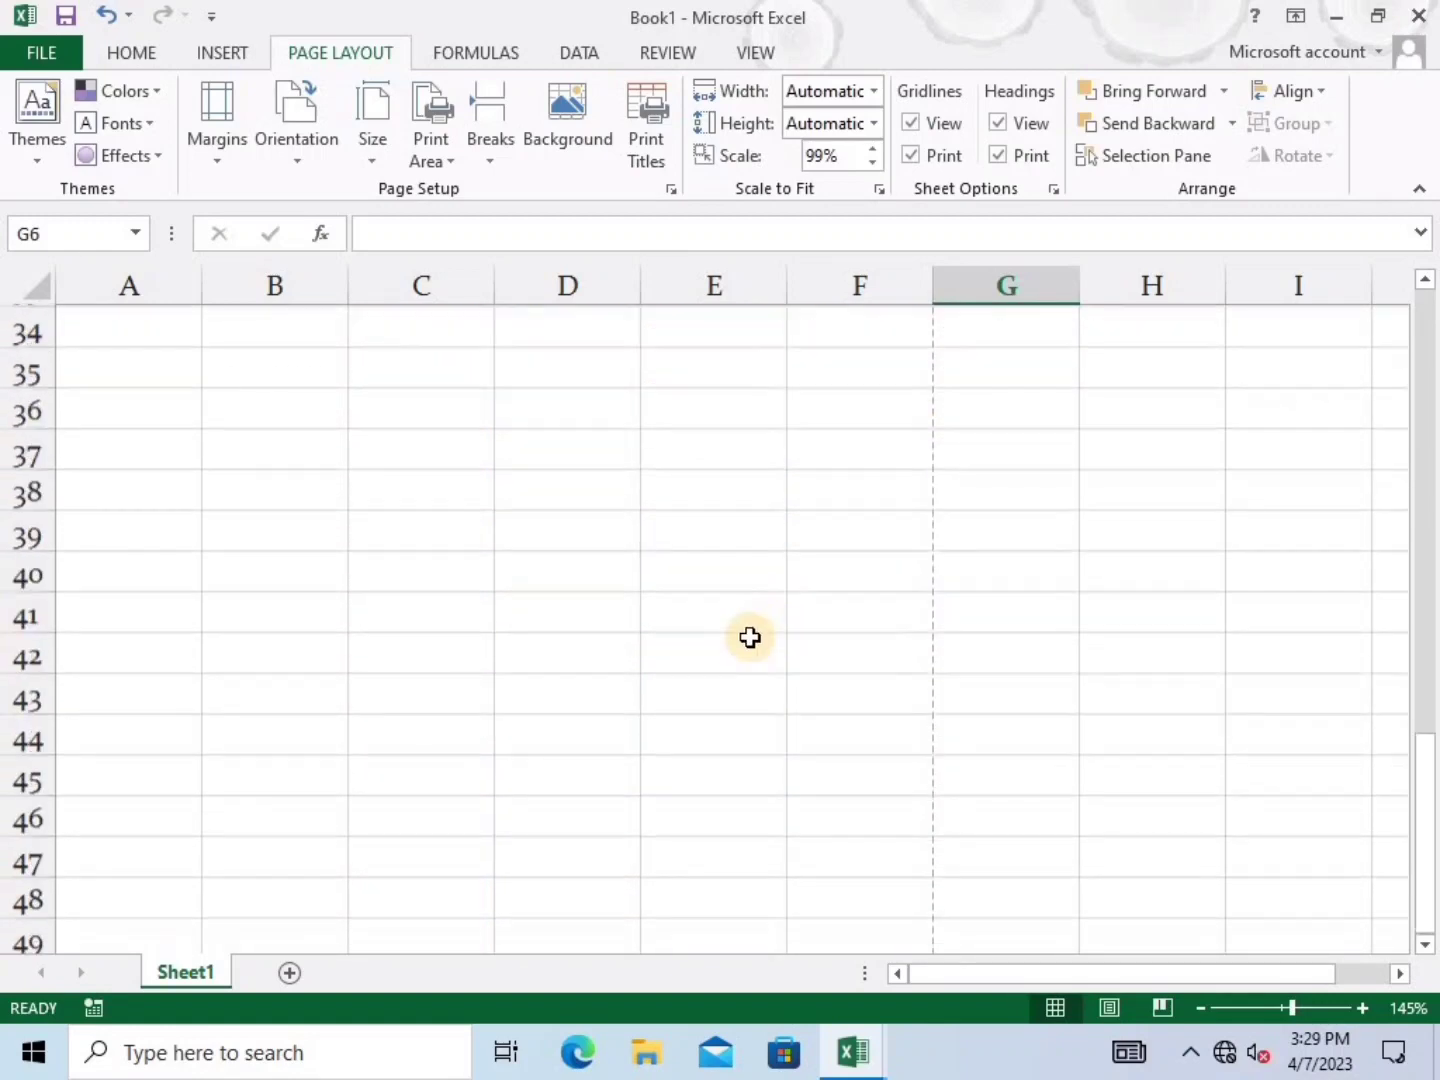
click(716, 612)
click(421, 481)
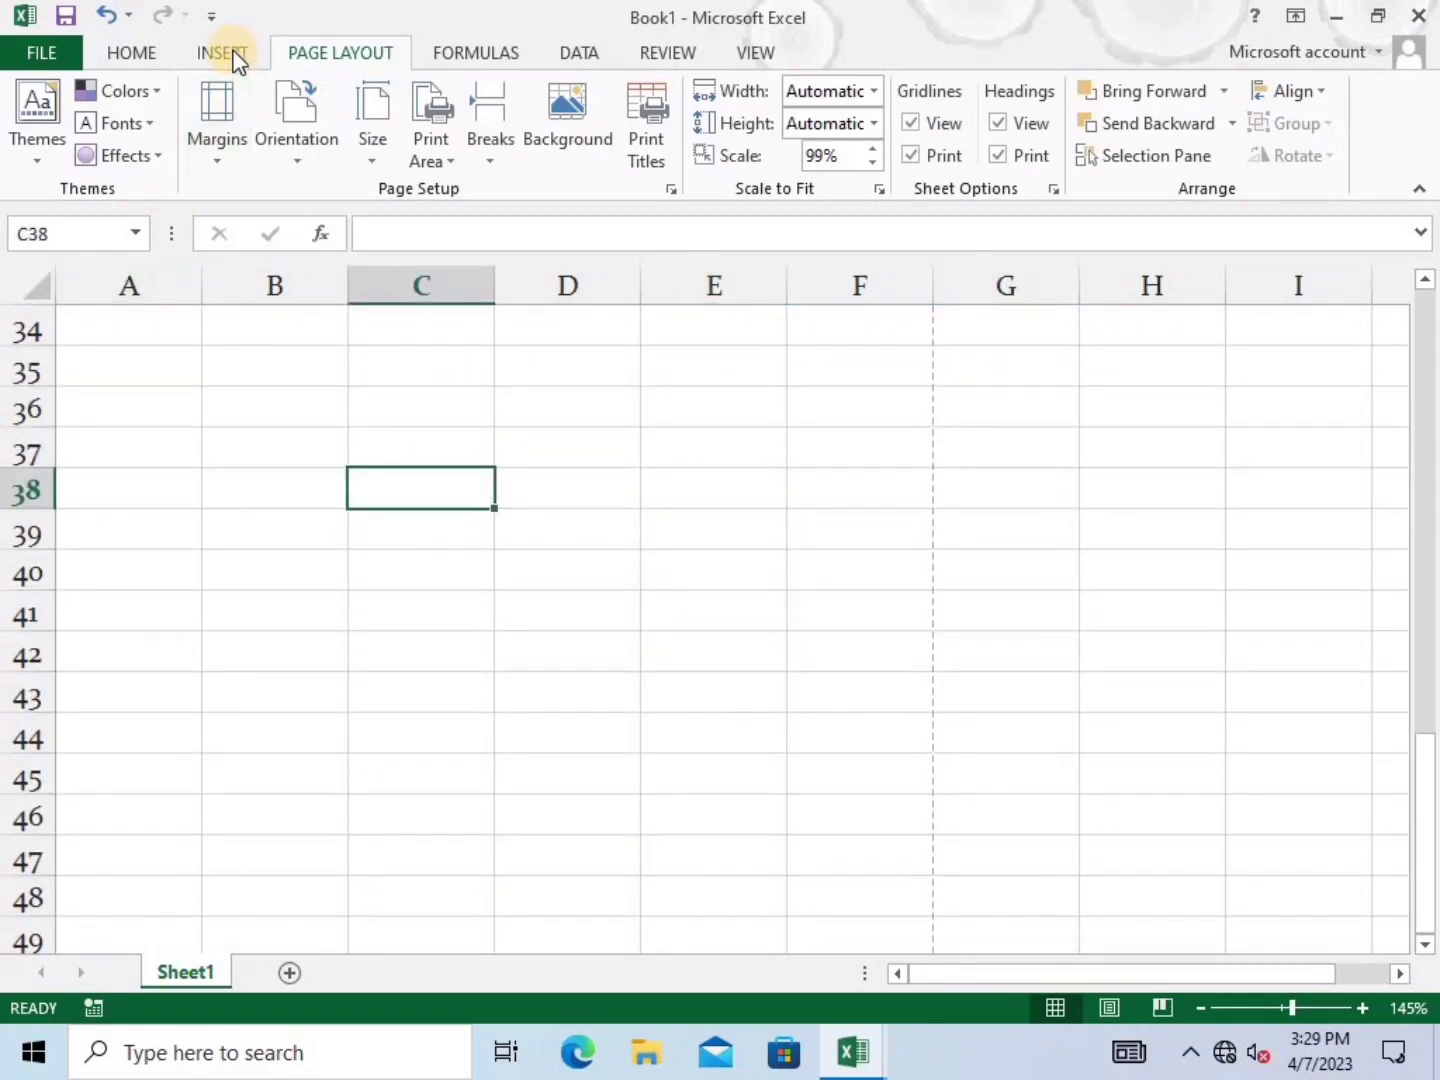
Choose the Rectangle from the Insert tab's Illustrations > Shapes gallery
click(224, 53)
click(336, 157)
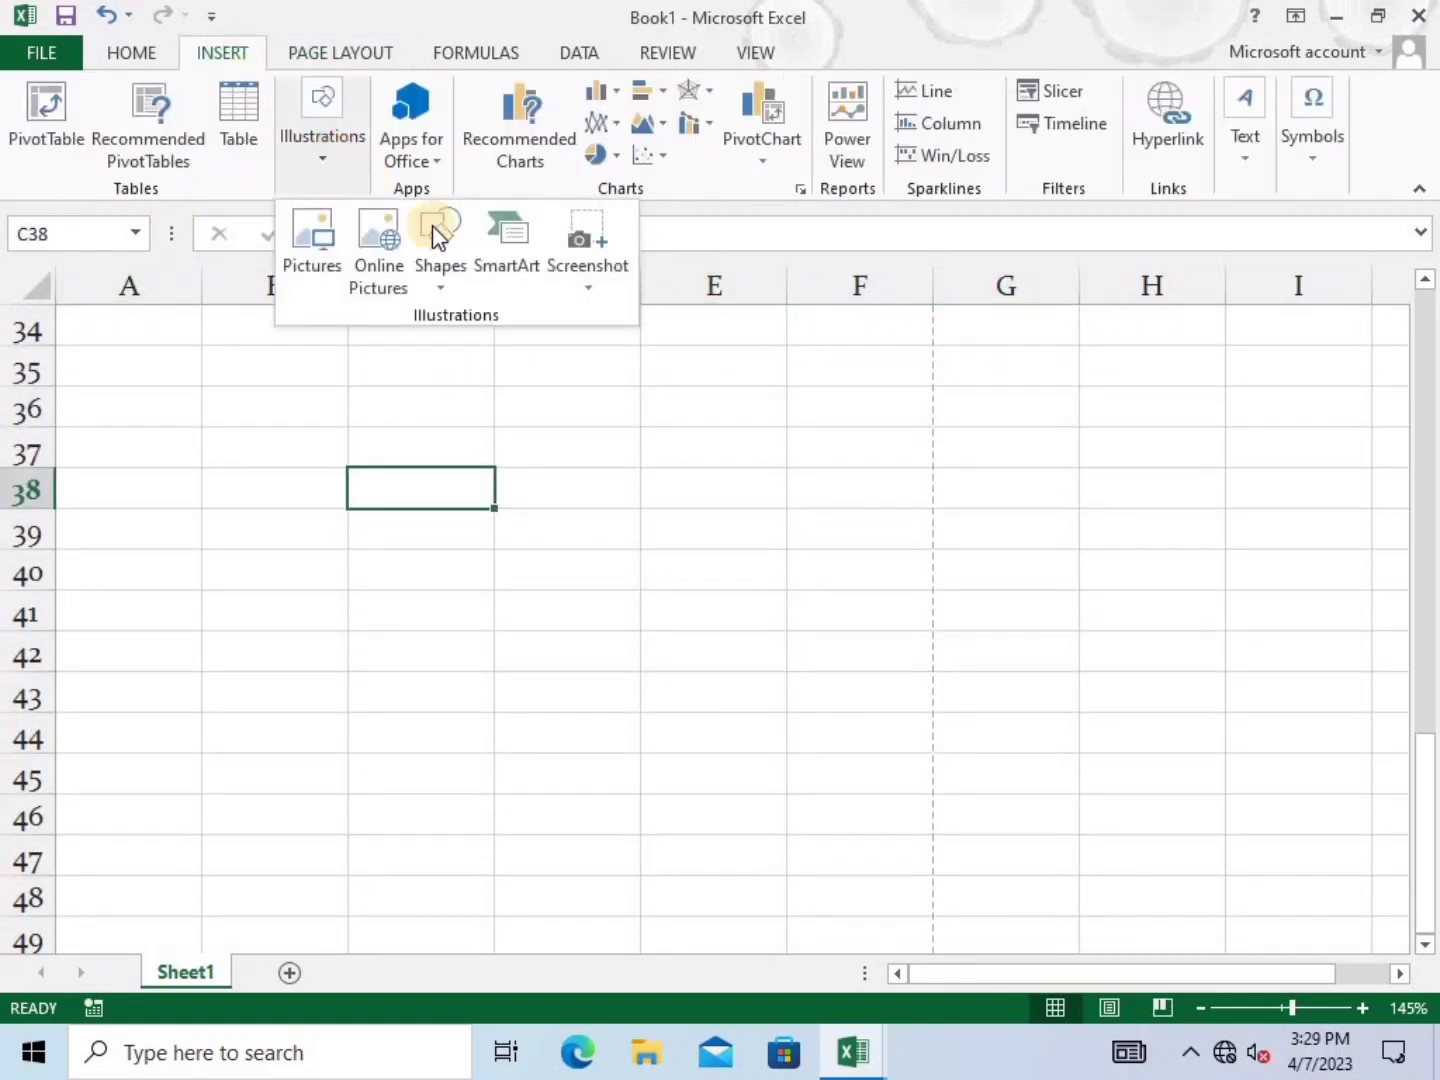
click(440, 270)
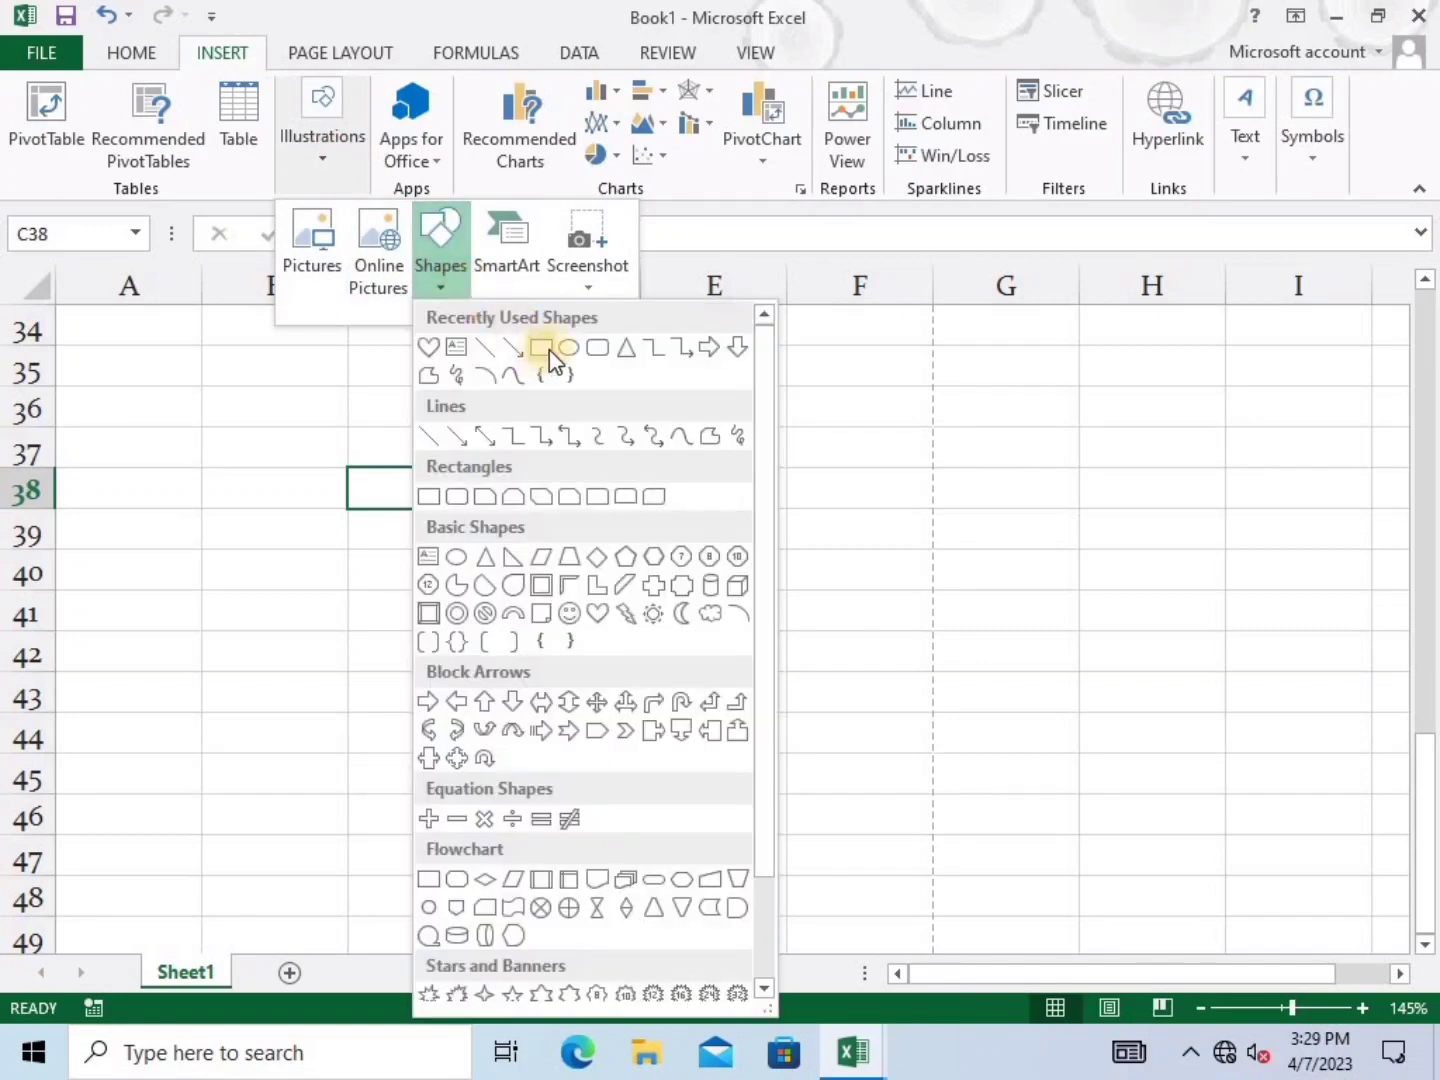
click(550, 346)
Draw a purple rectangle below the table and duplicate it as a solid black copy
drag(631, 645, 858, 756)
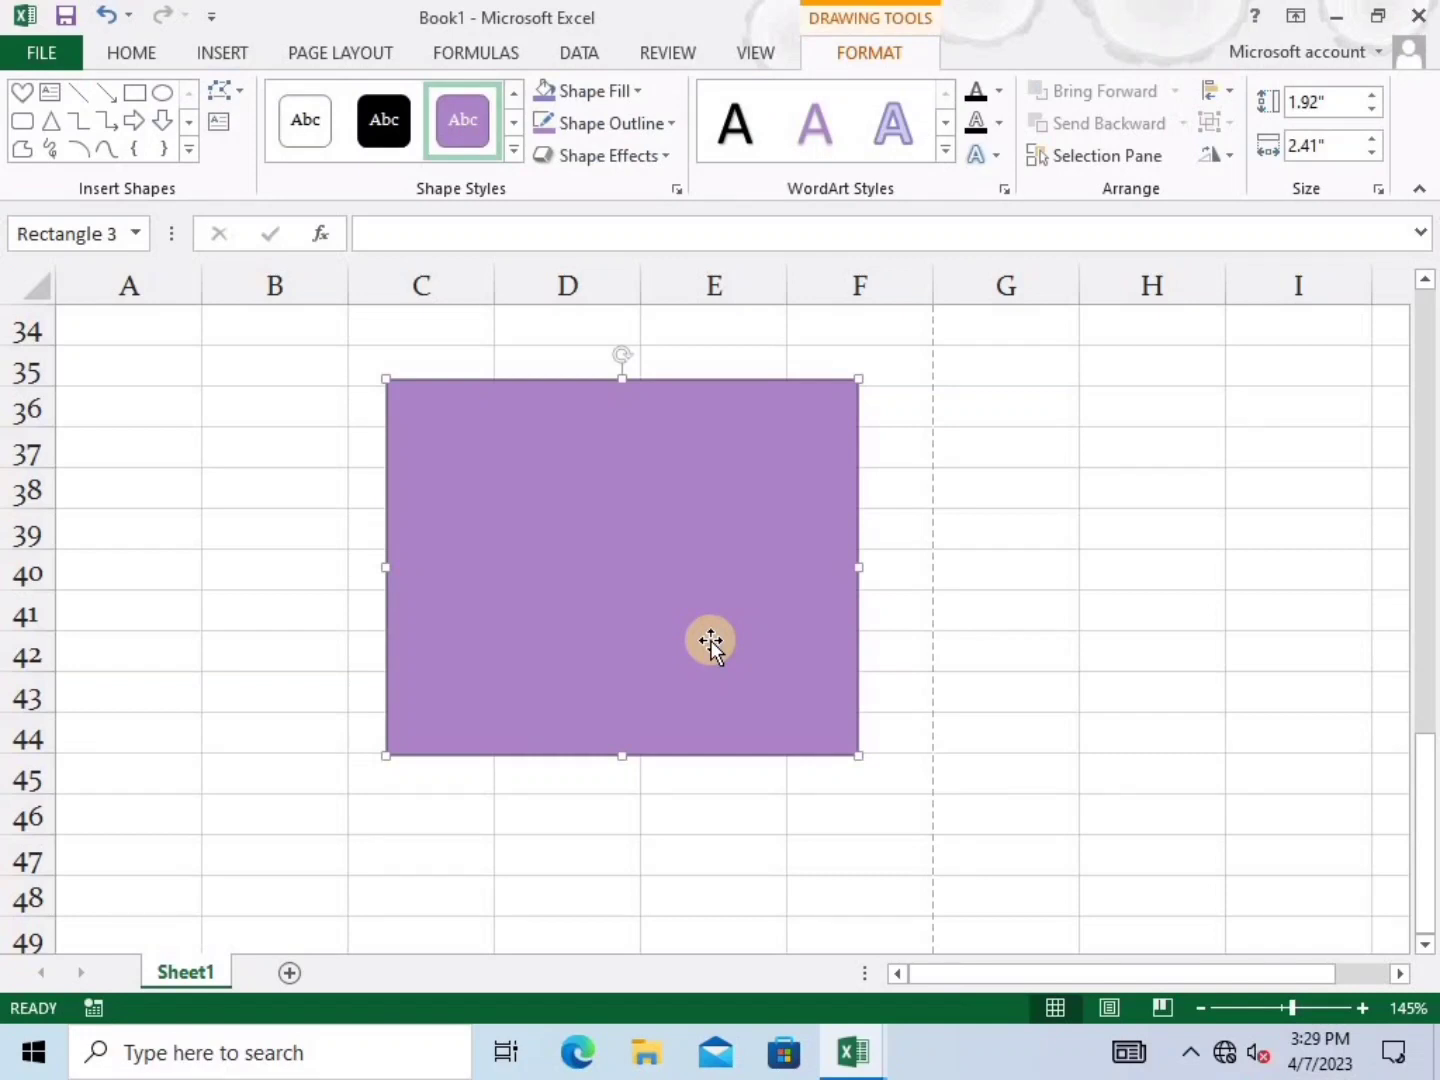
key(ctrl+d)
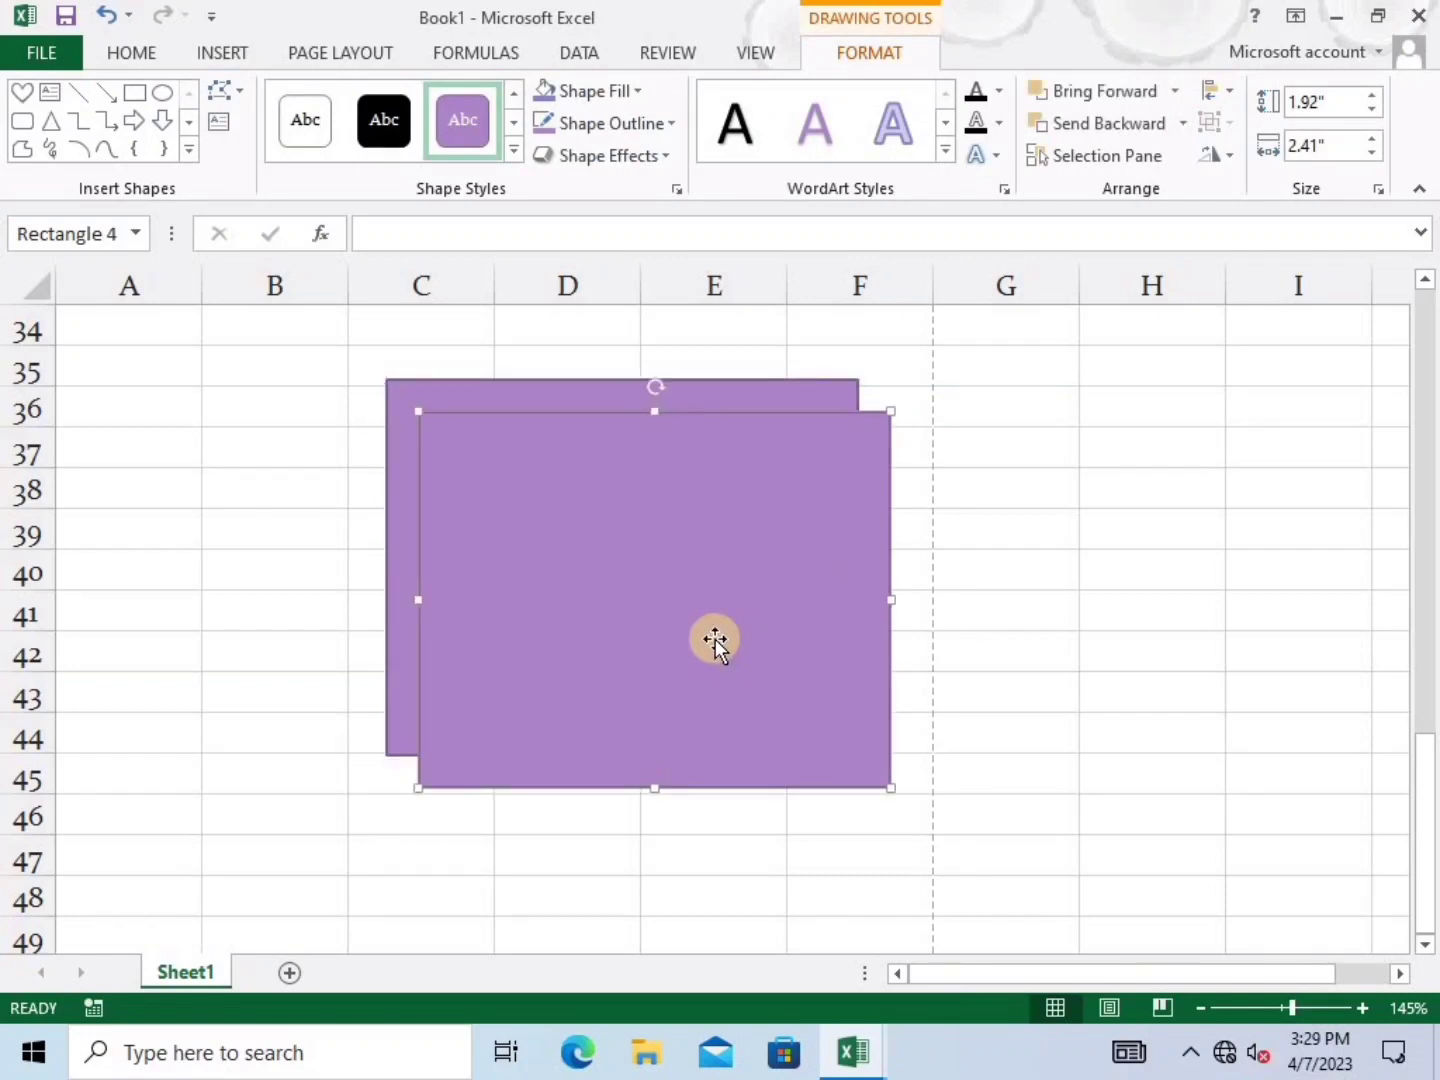
drag(610, 636, 677, 597)
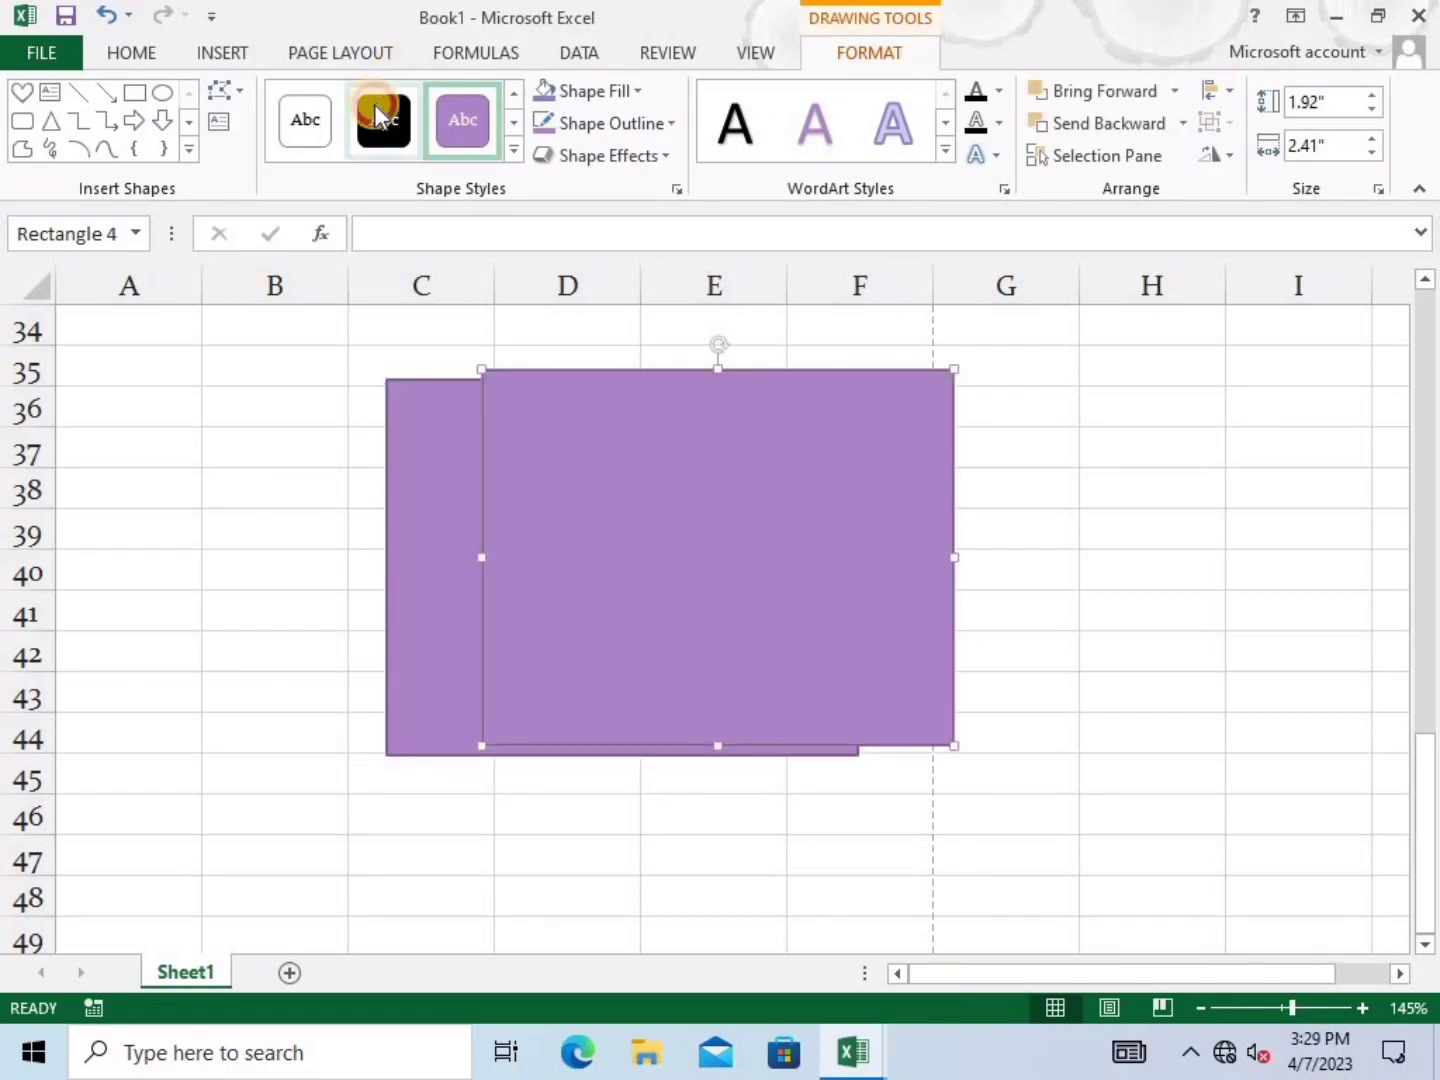
click(385, 121)
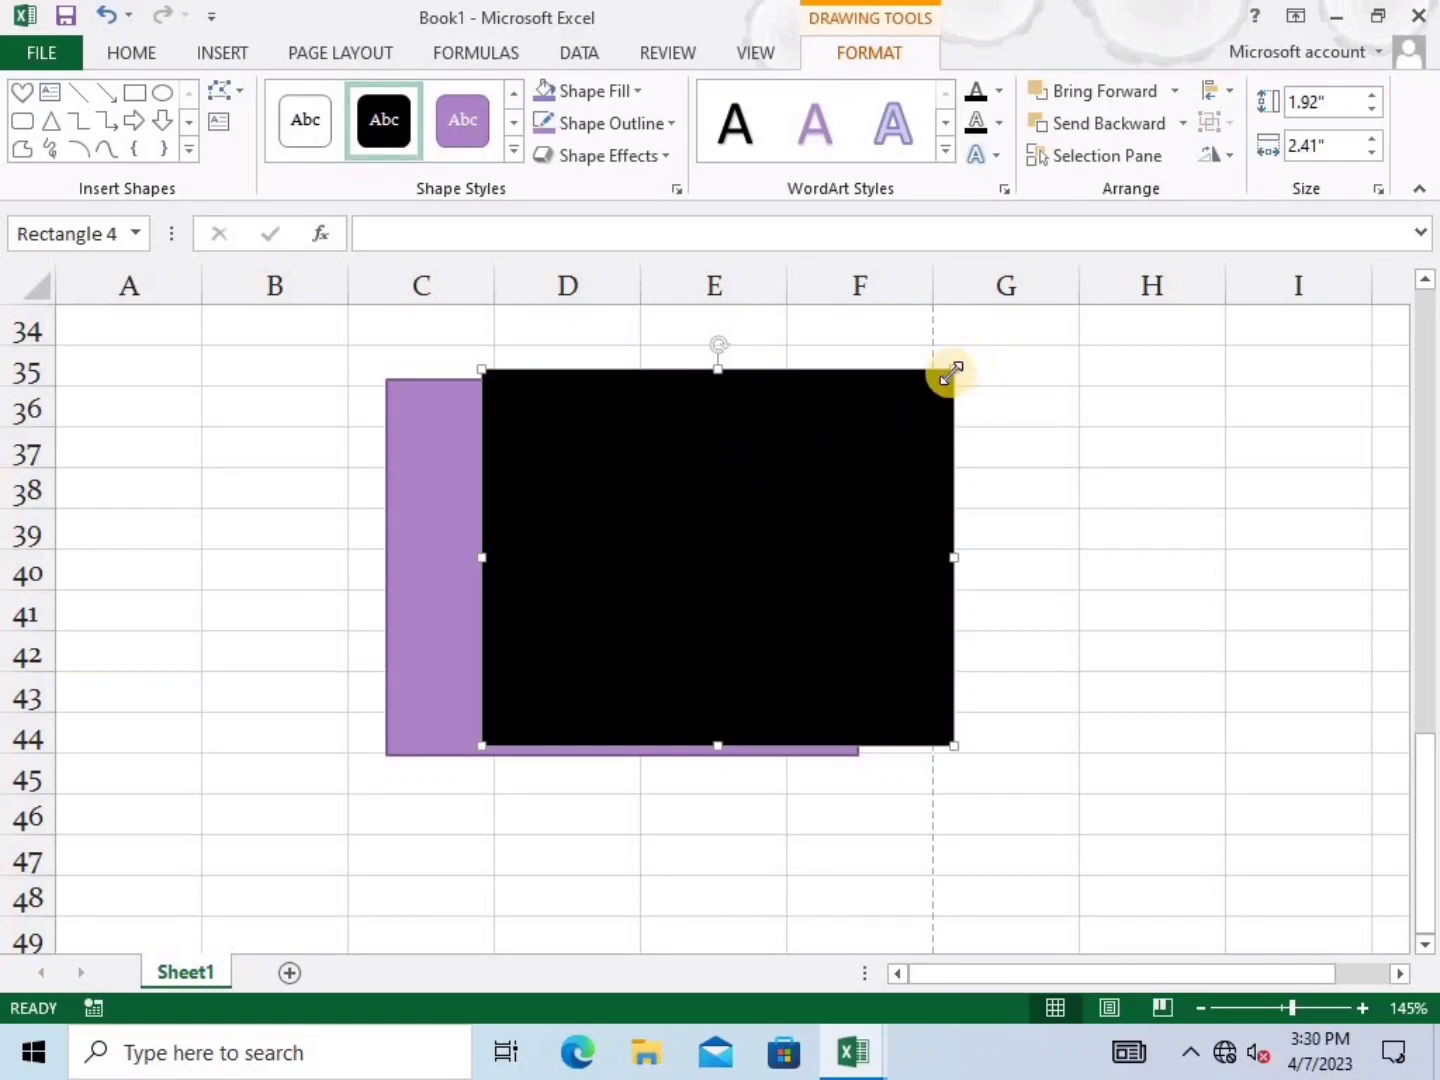
Resize the black copy to 1.3" x 1.67" and place it over the purple rectangle's right edge
drag(950, 373, 810, 492)
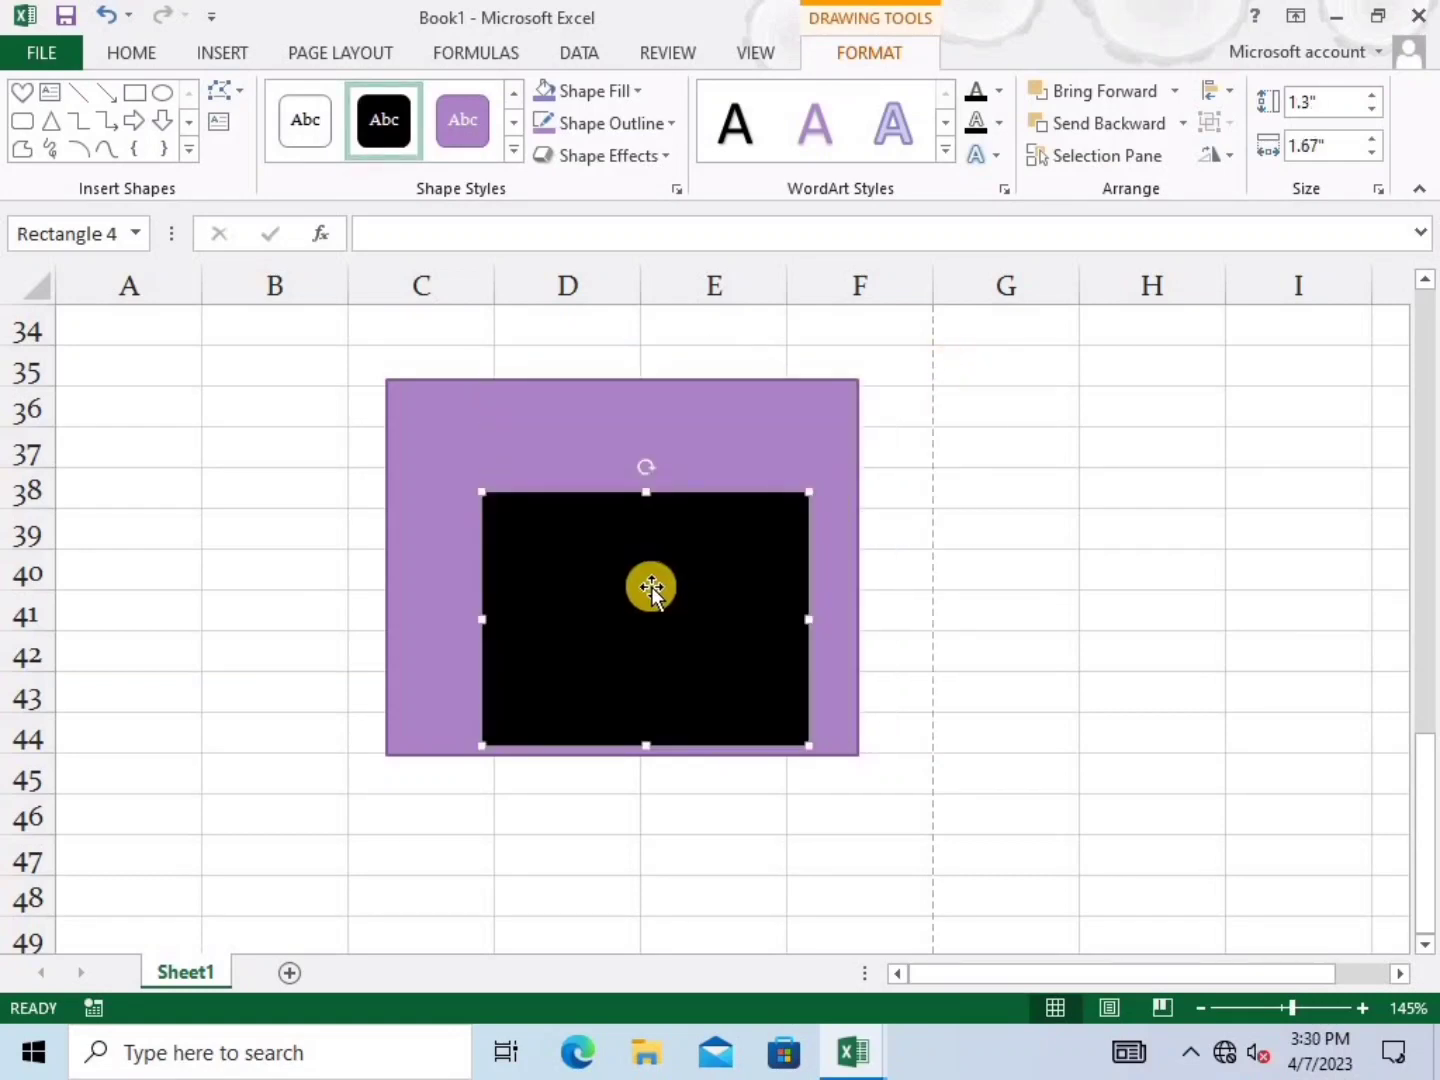
drag(649, 588, 797, 525)
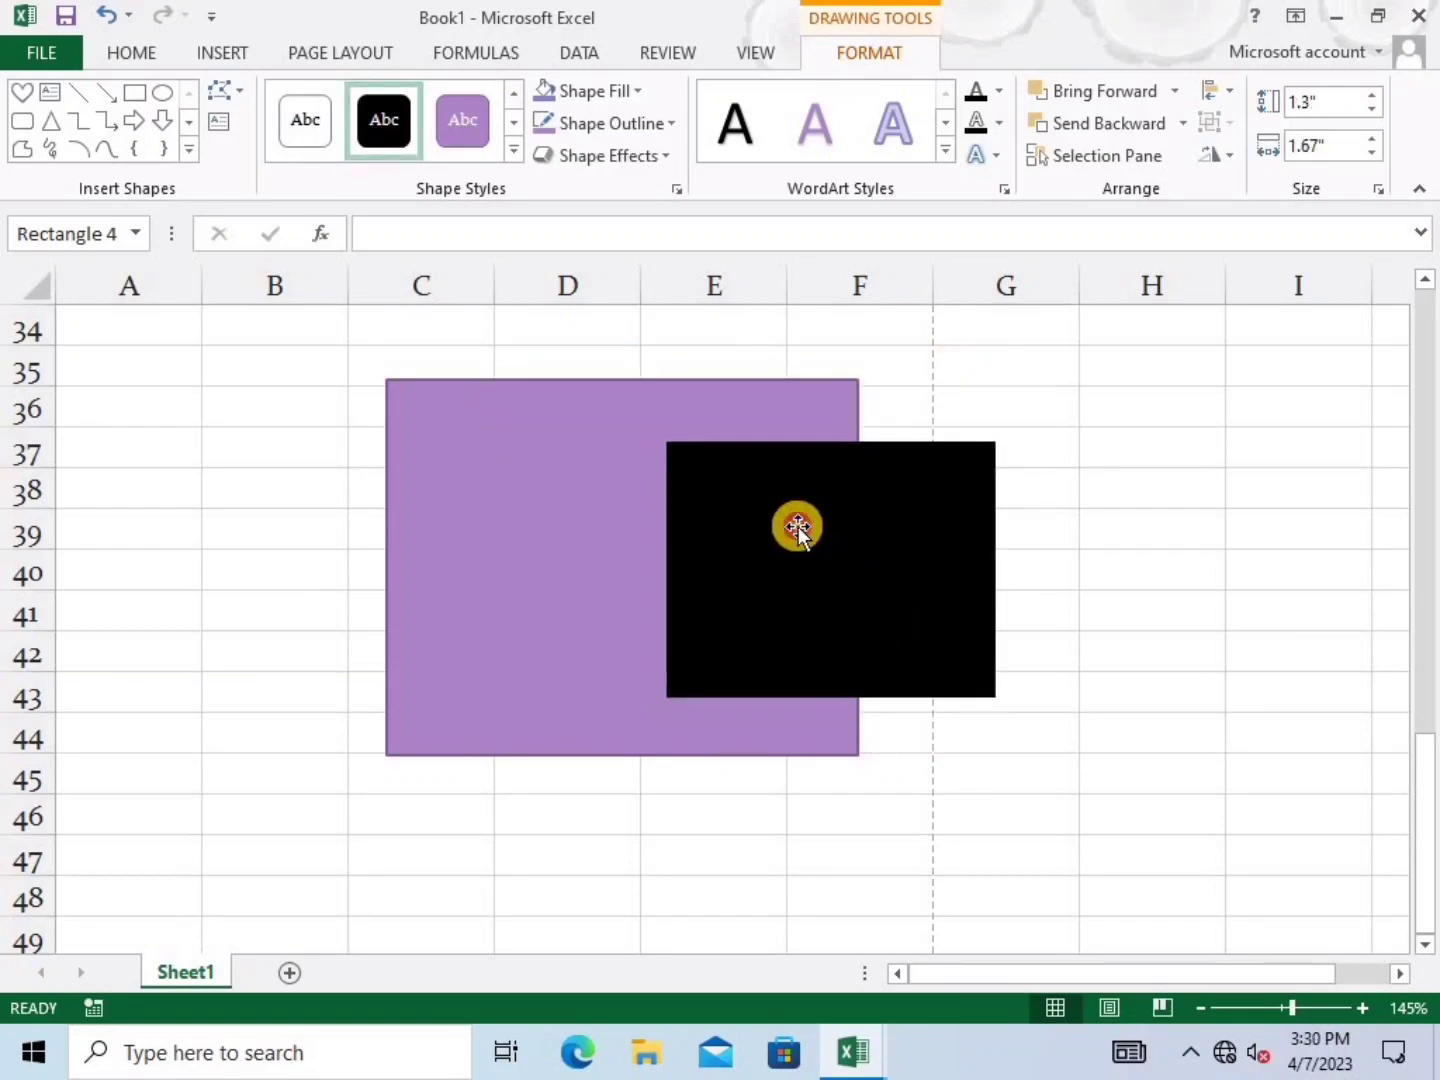
click(1133, 128)
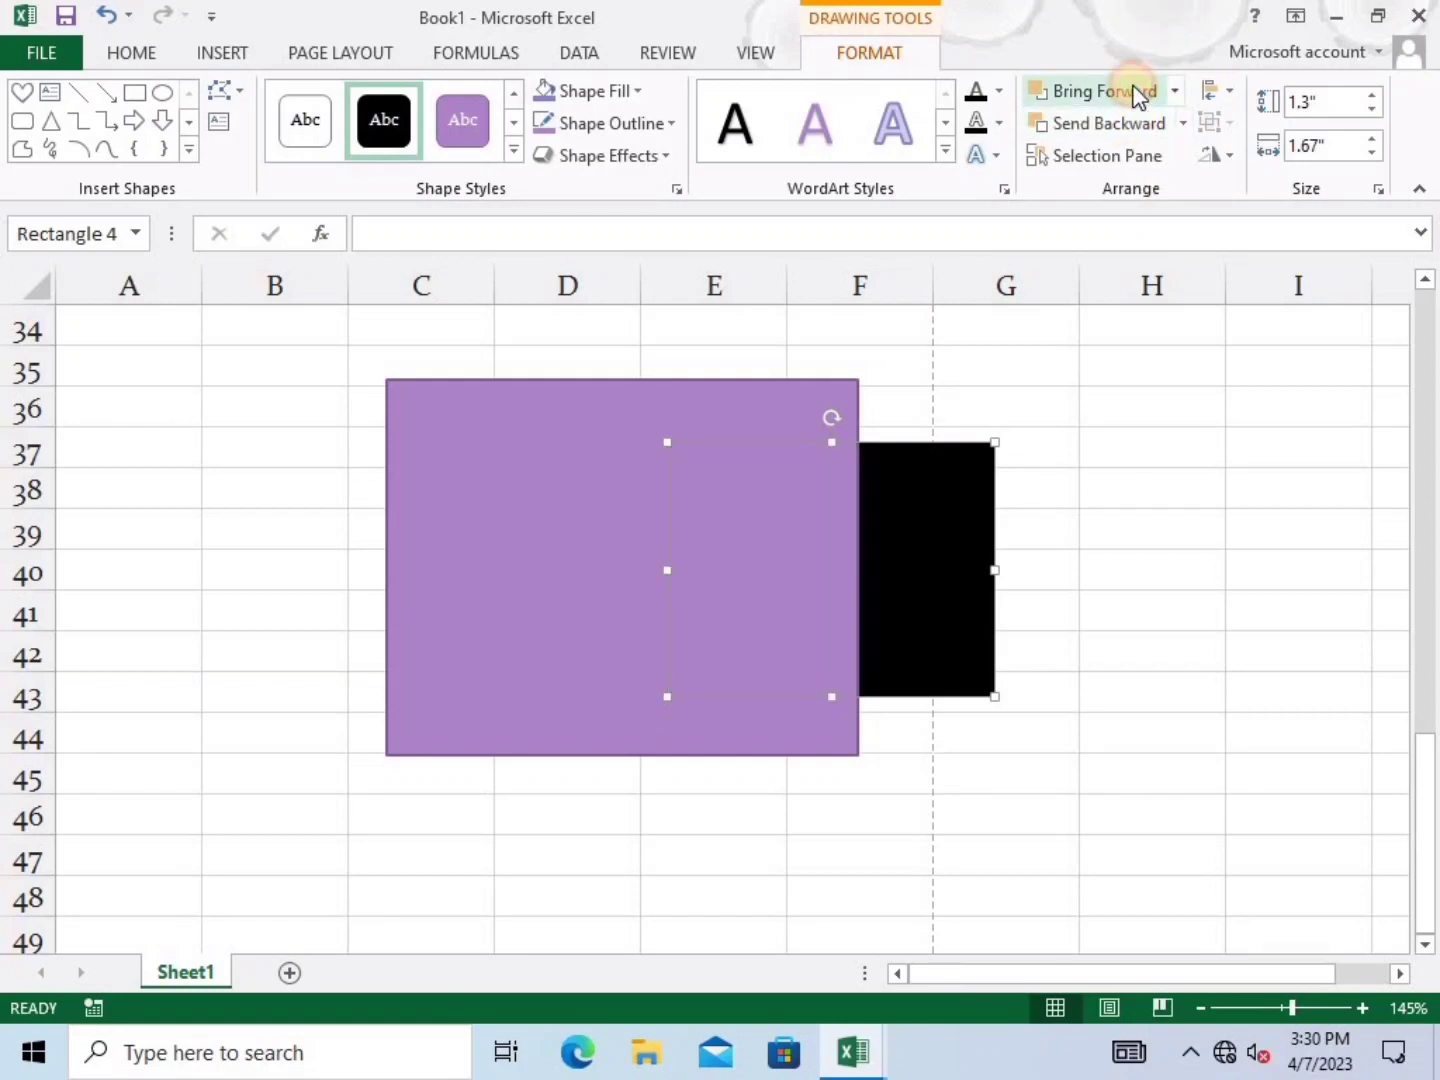
click(1138, 93)
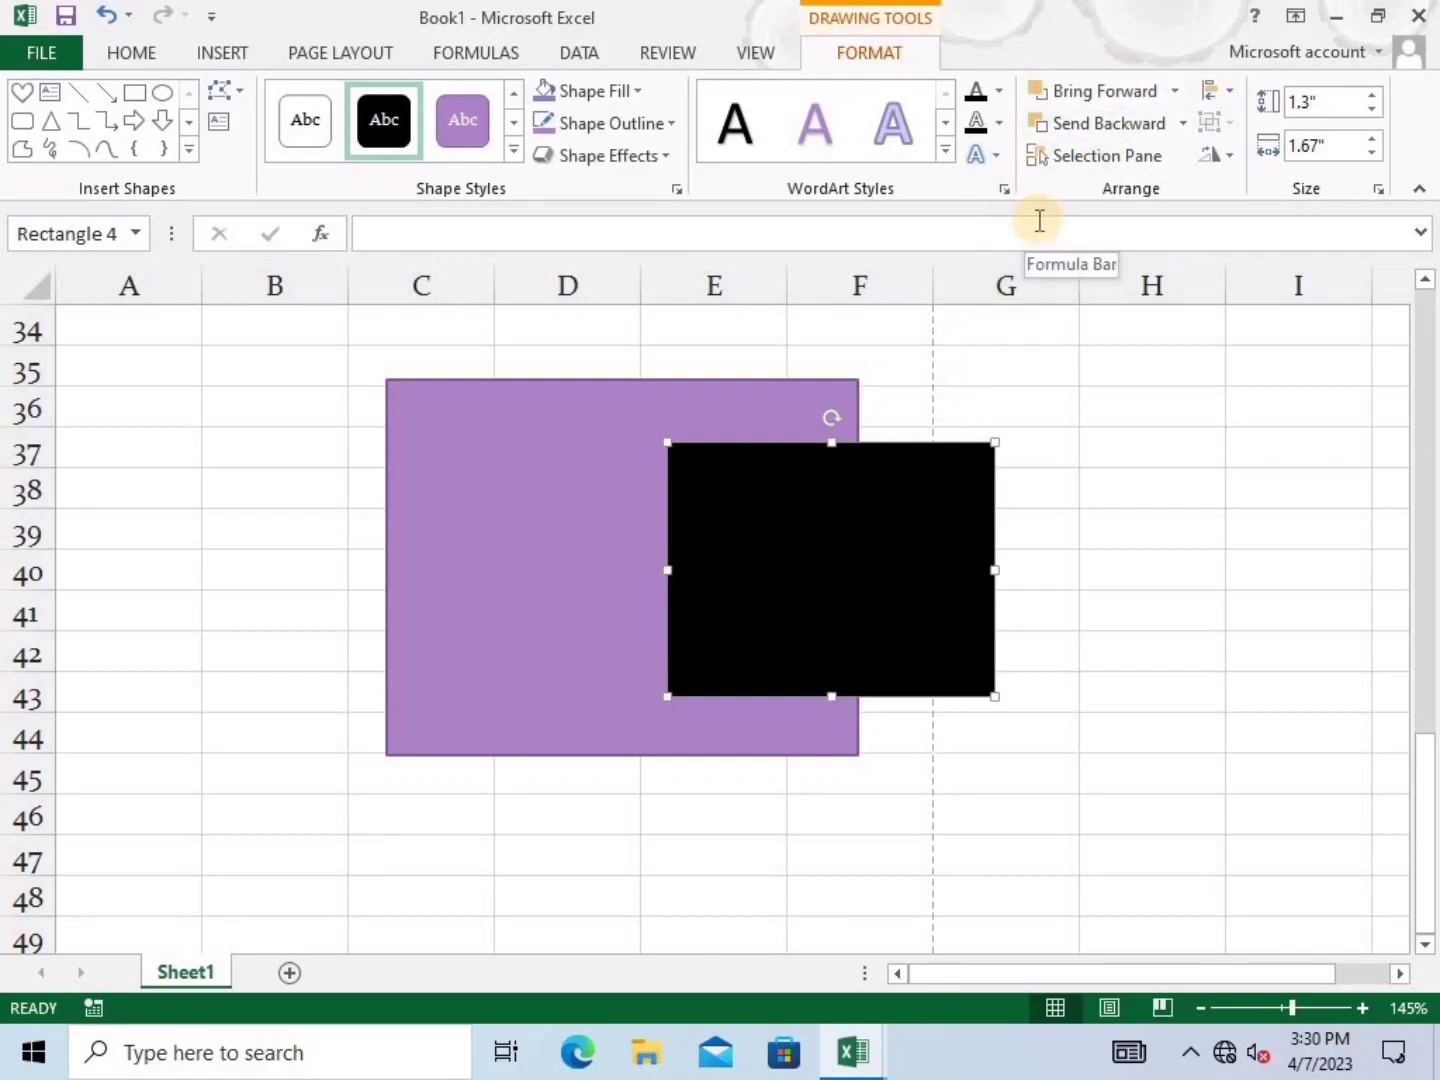
Align the purple and black rectangles to each other's horizontal centre
shift+click(573, 434)
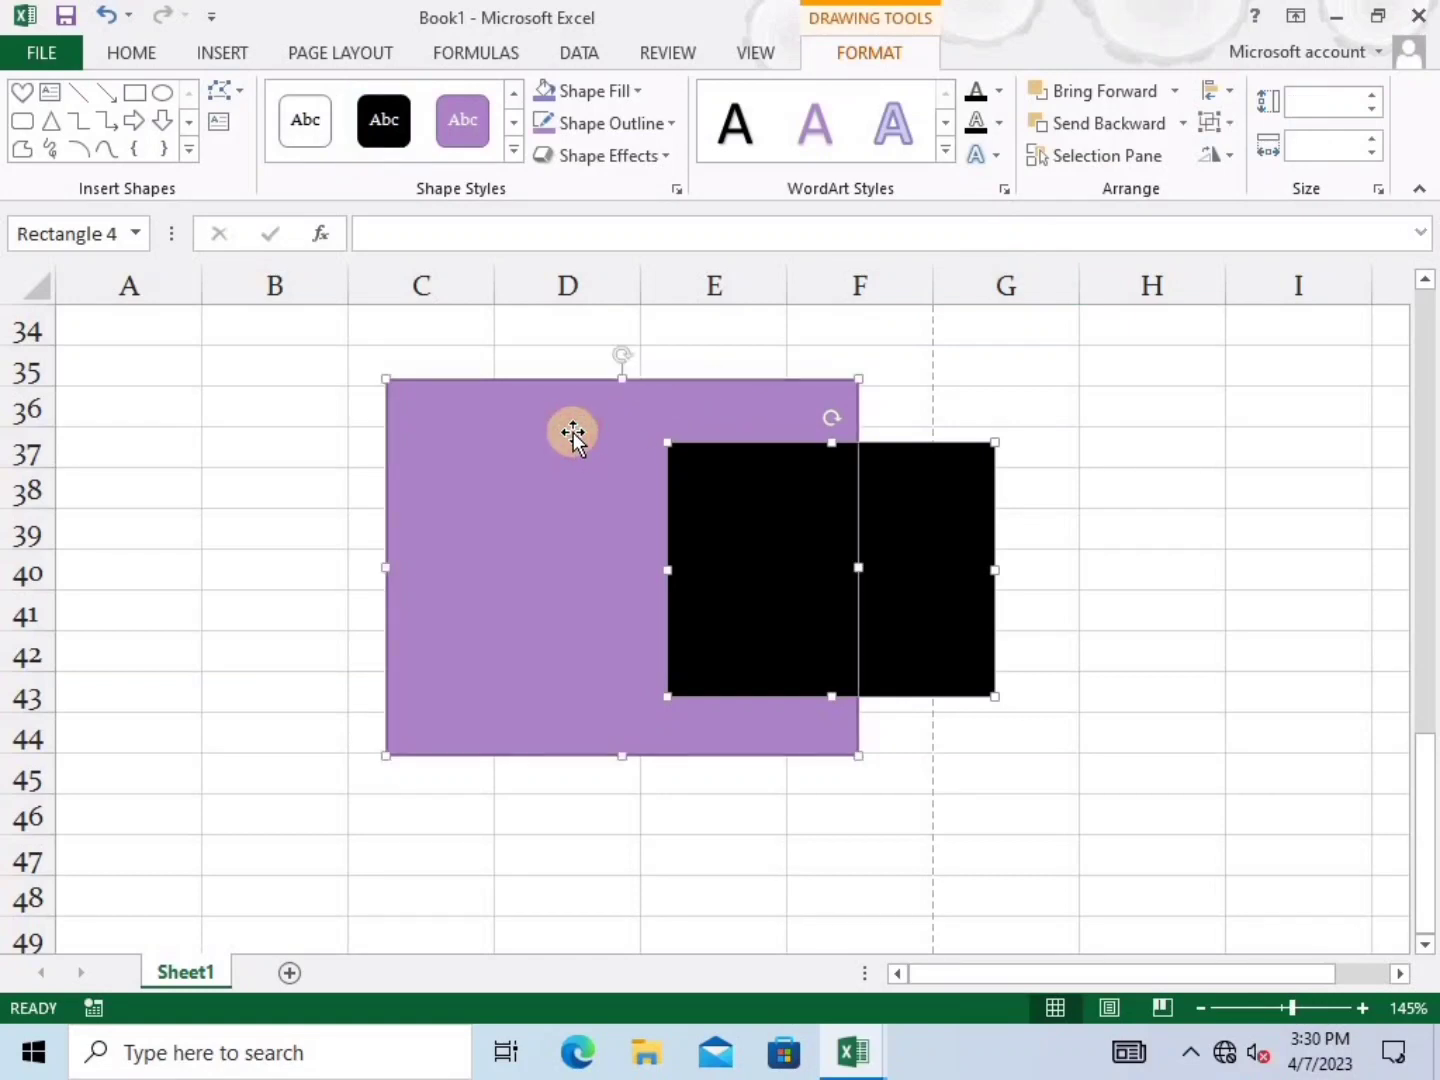
click(1228, 94)
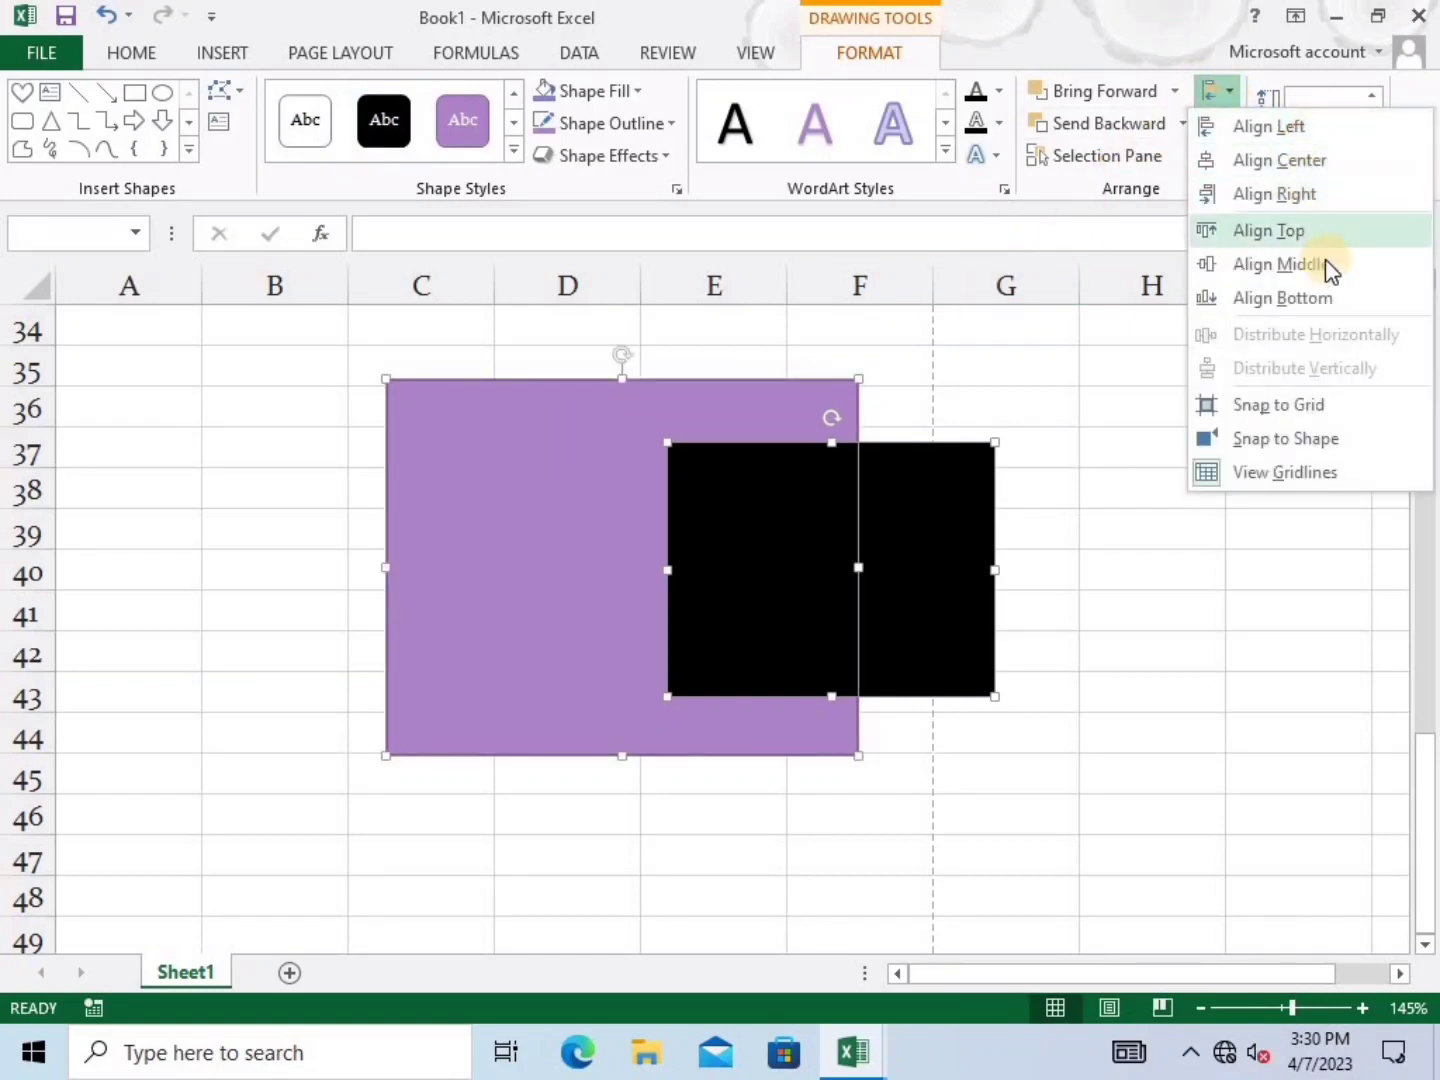
click(1314, 165)
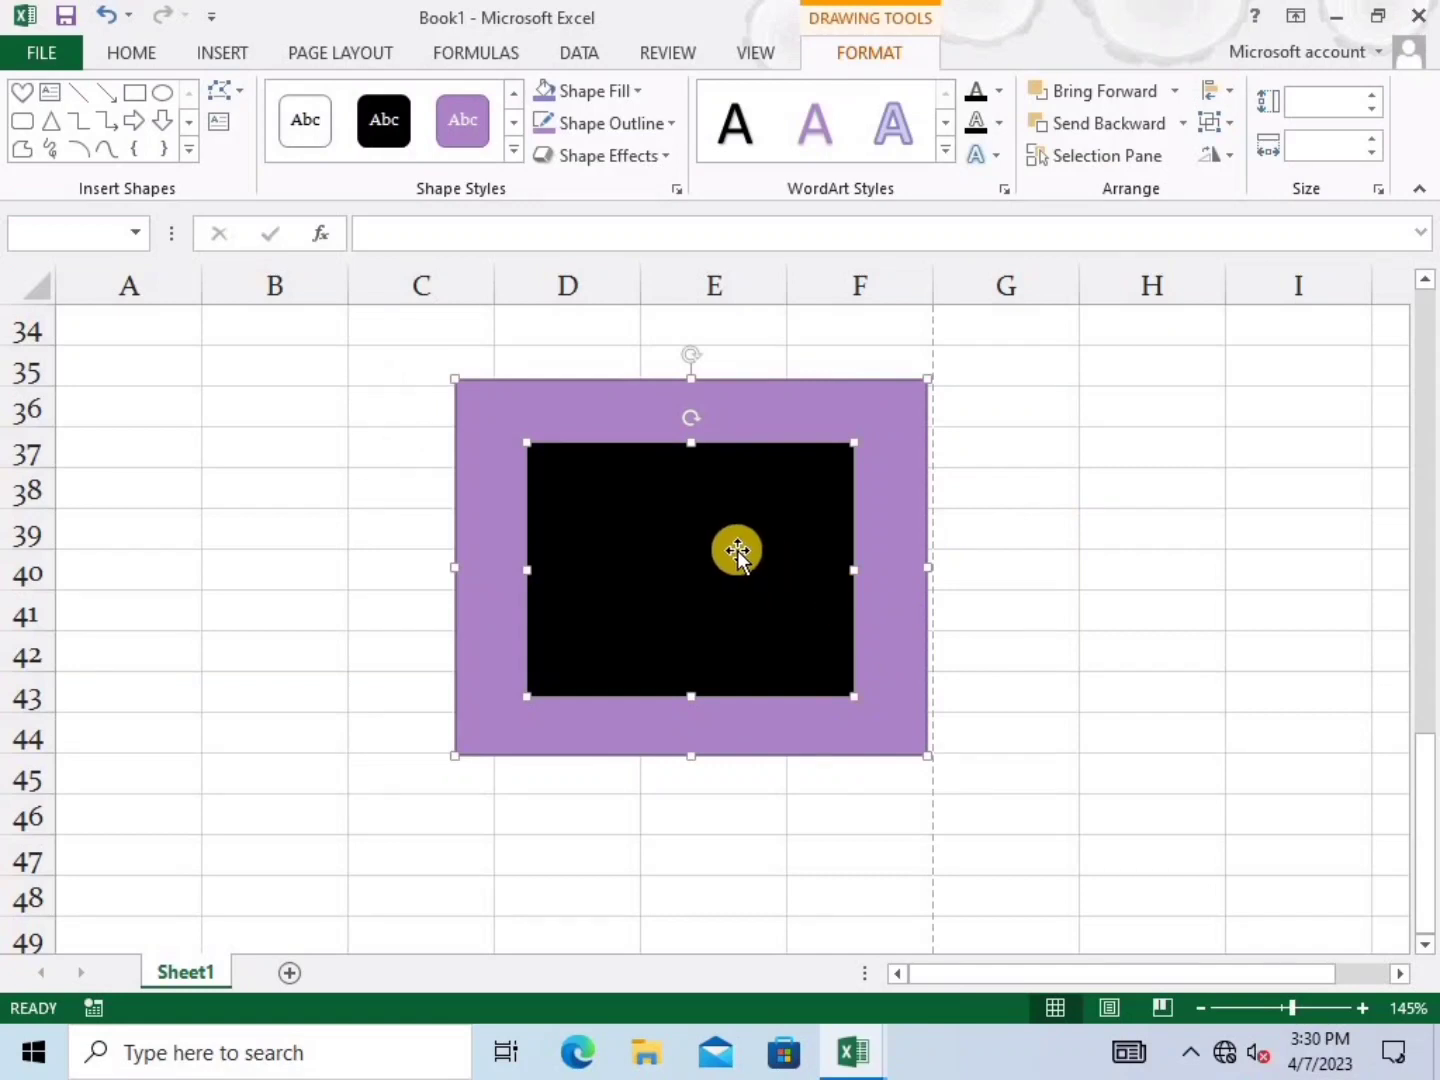
Select the black rectangle and show the Selection Pane listing the sheet's shapes
click(994, 527)
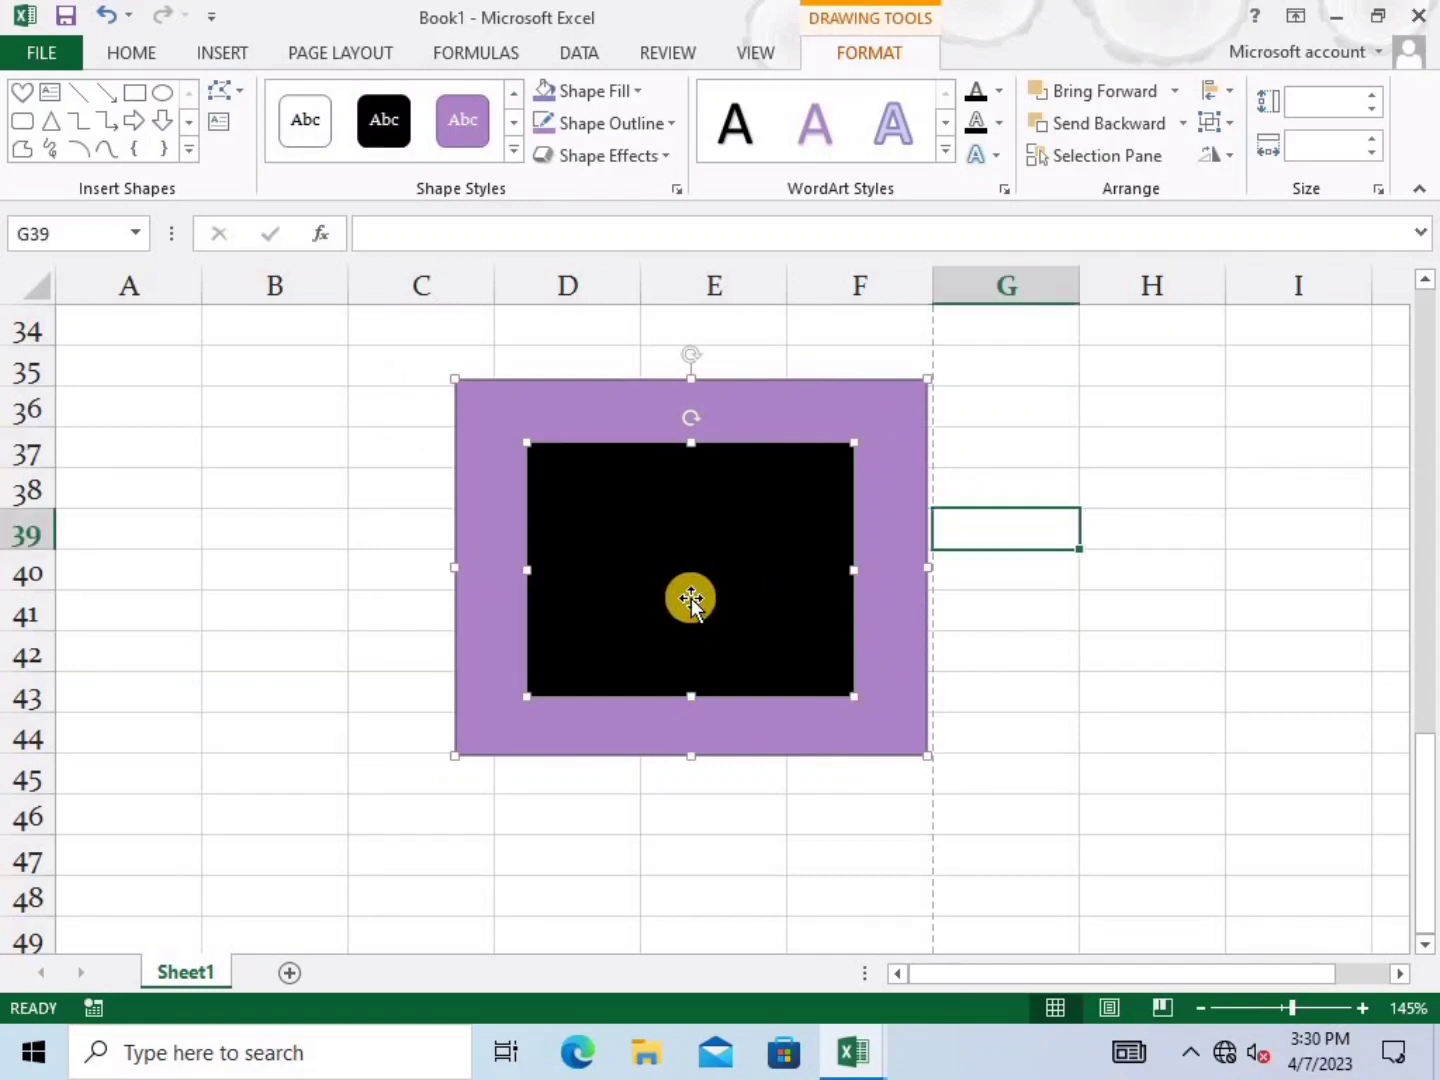
click(690, 599)
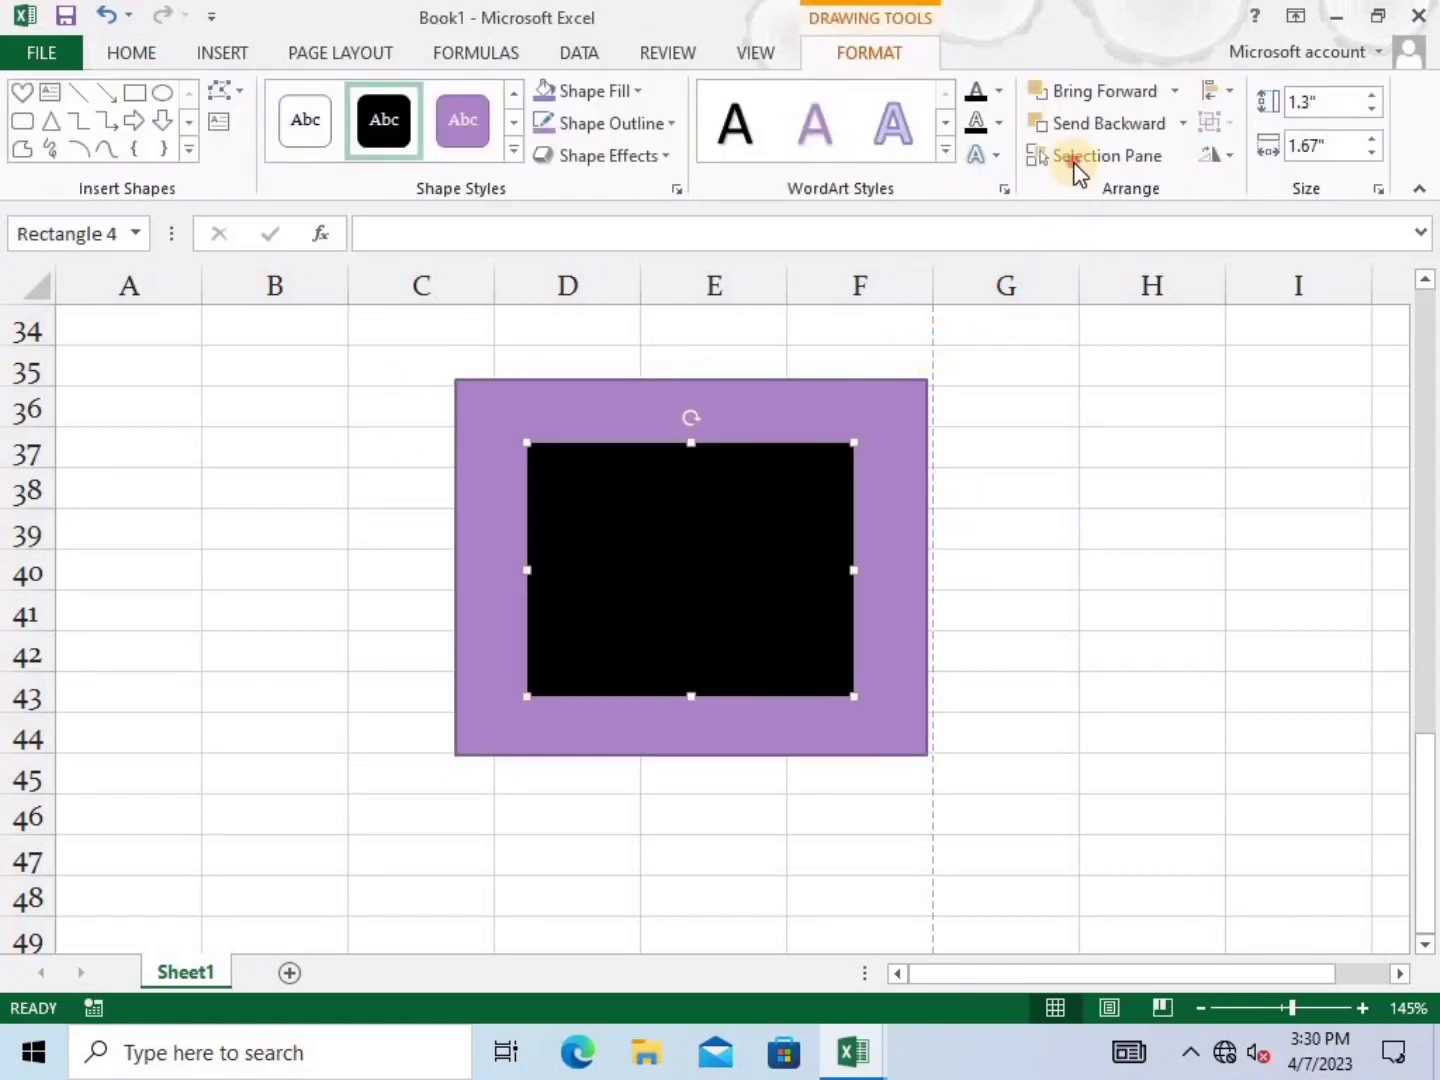
click(1077, 167)
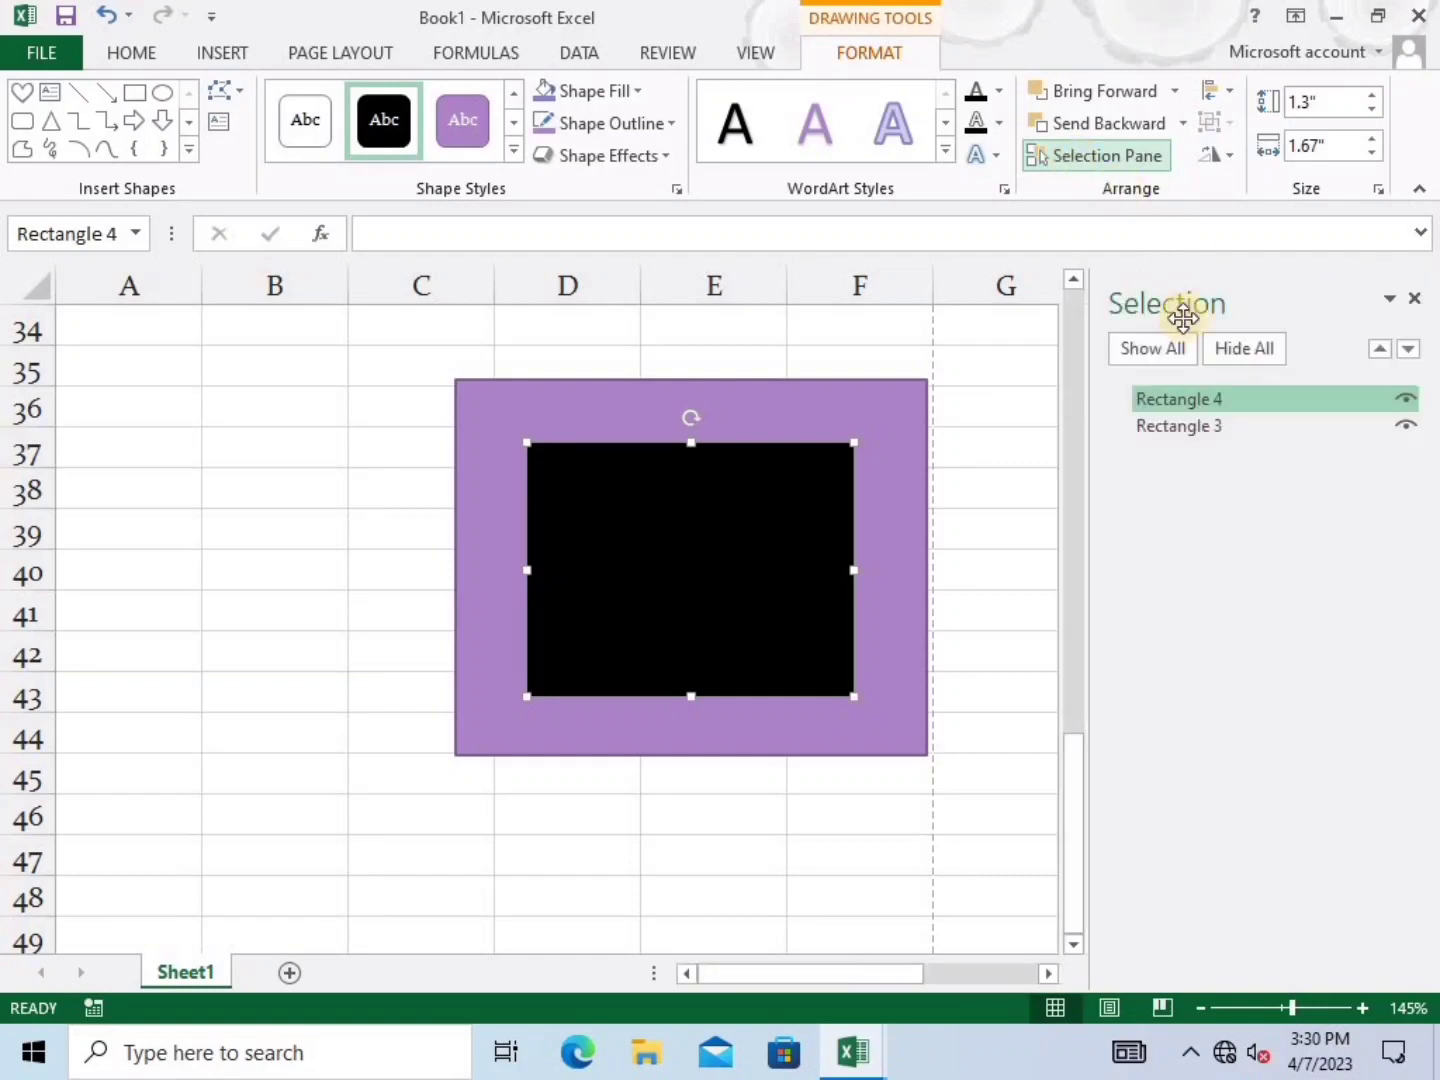
Hide Rectangle 4 in the Selection Pane, restore it with Show All, then close the pane
click(1407, 409)
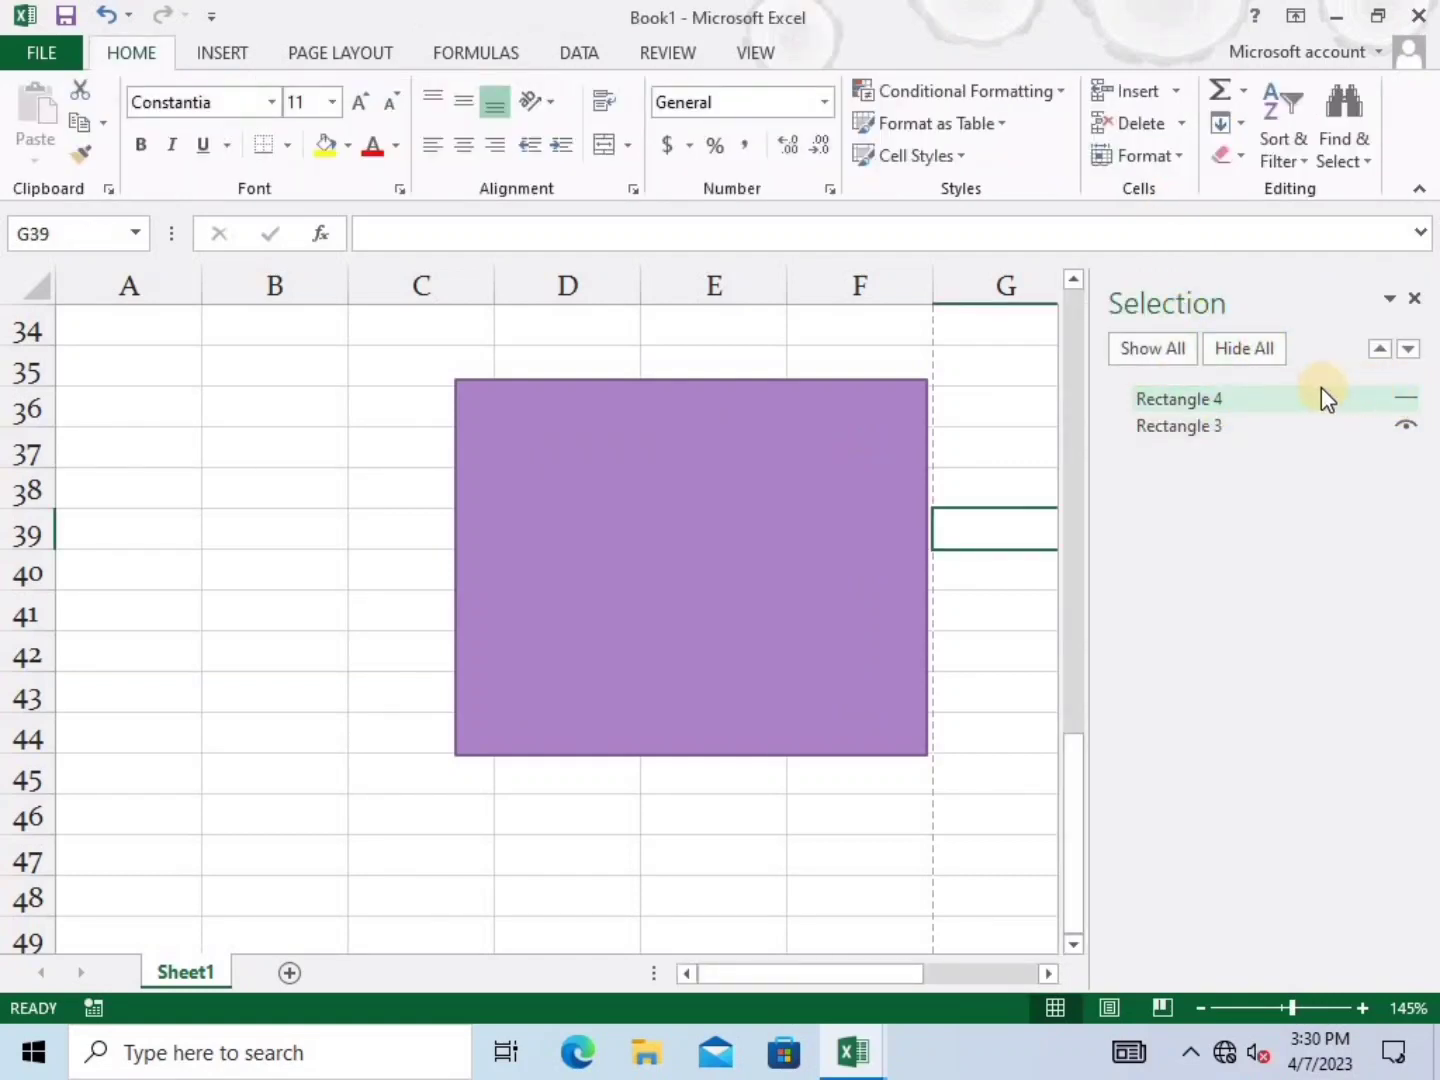
click(1168, 350)
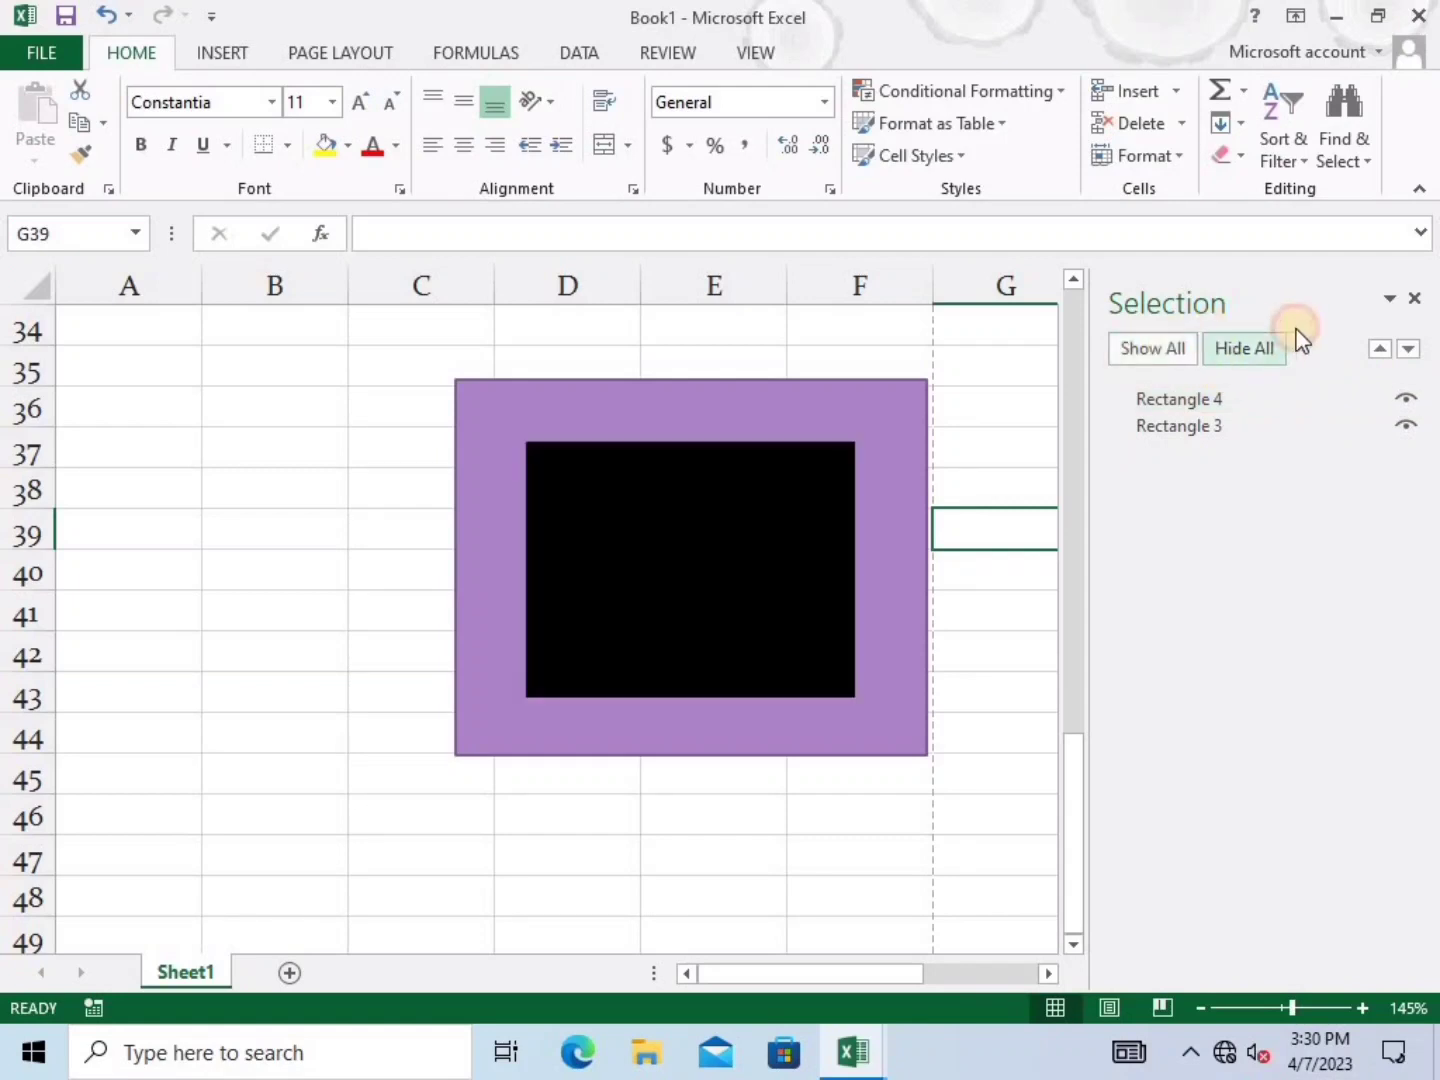
click(1414, 298)
Select the black and then the purple rectangle, and bring up the Page Layout tools
click(1072, 414)
click(666, 581)
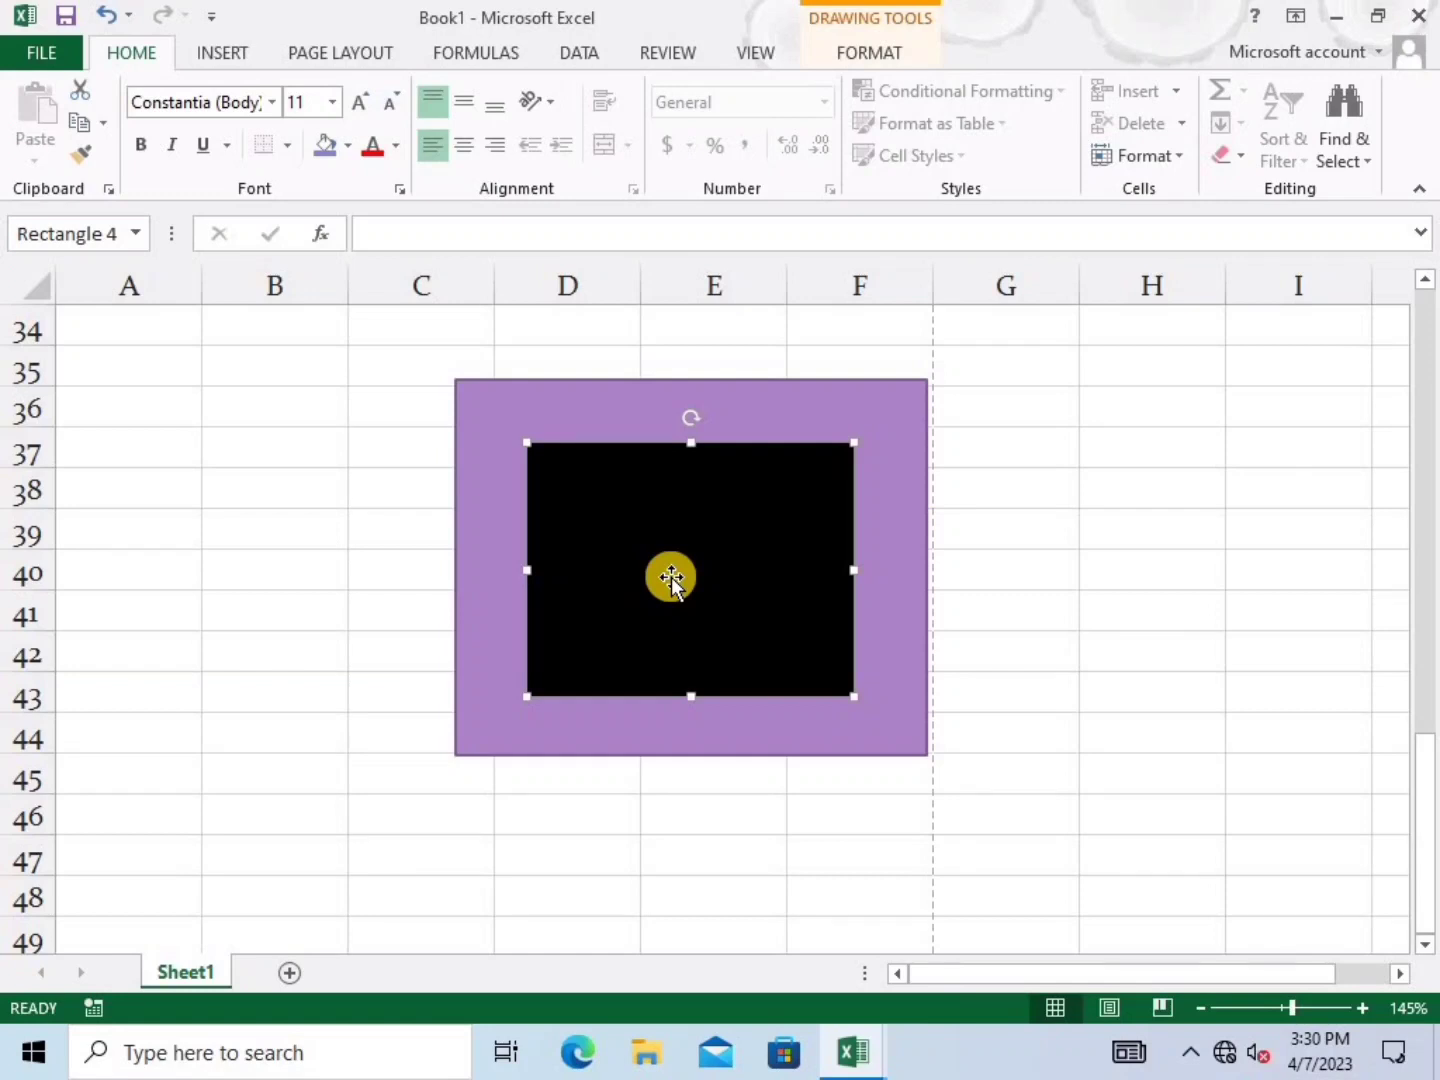
click(482, 585)
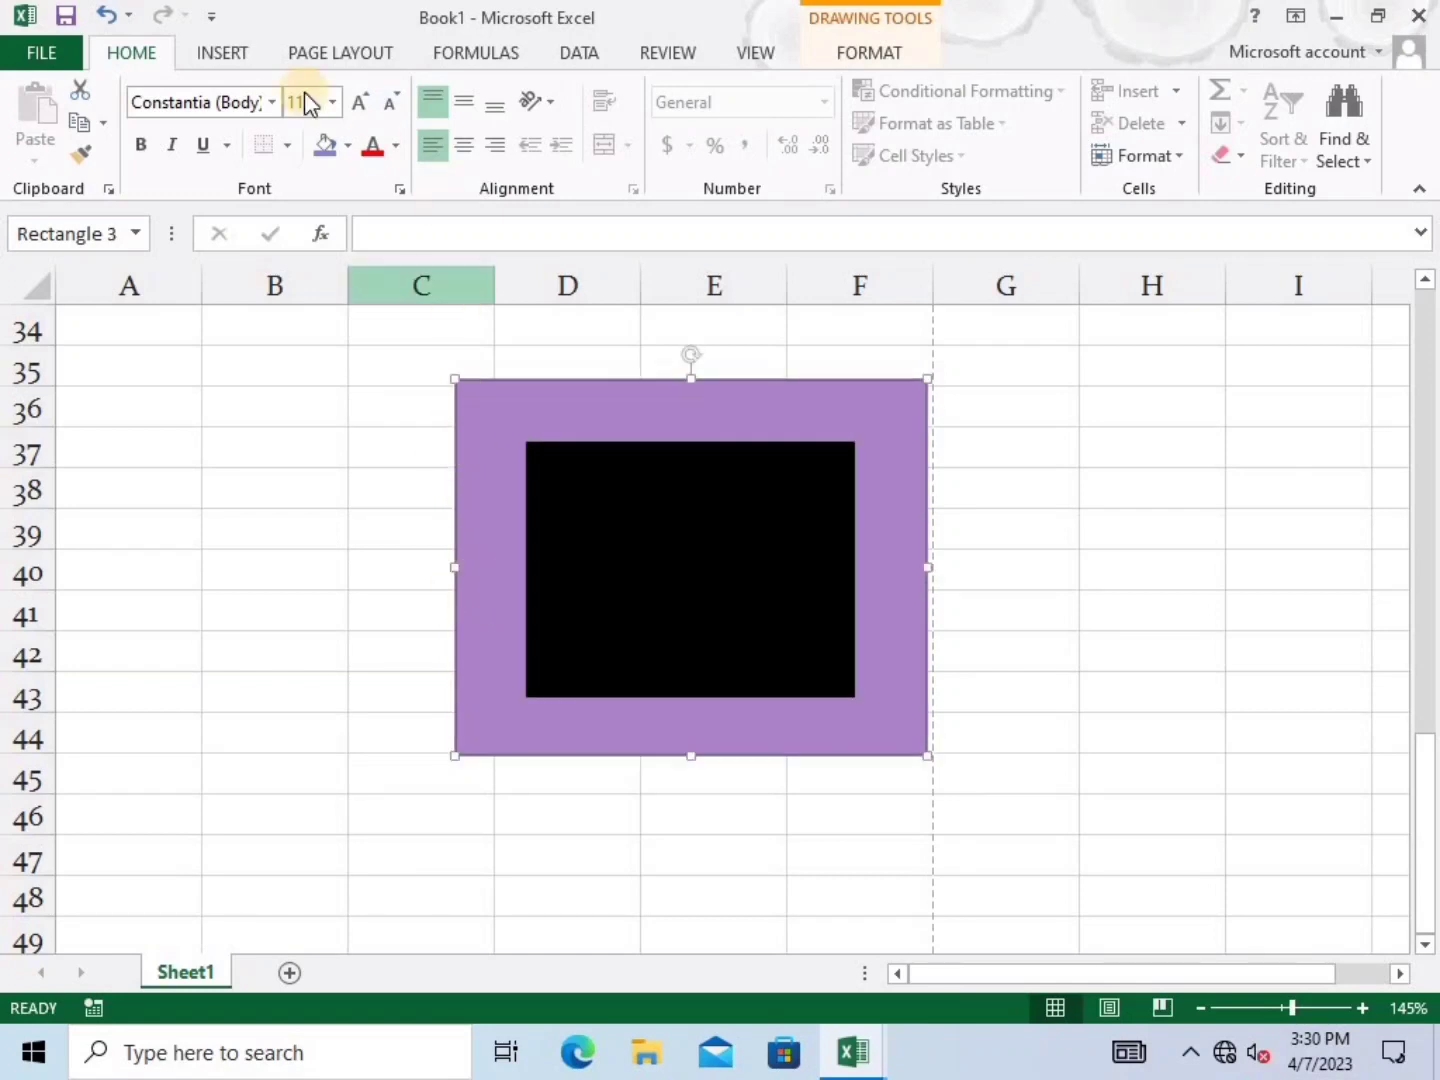
click(324, 52)
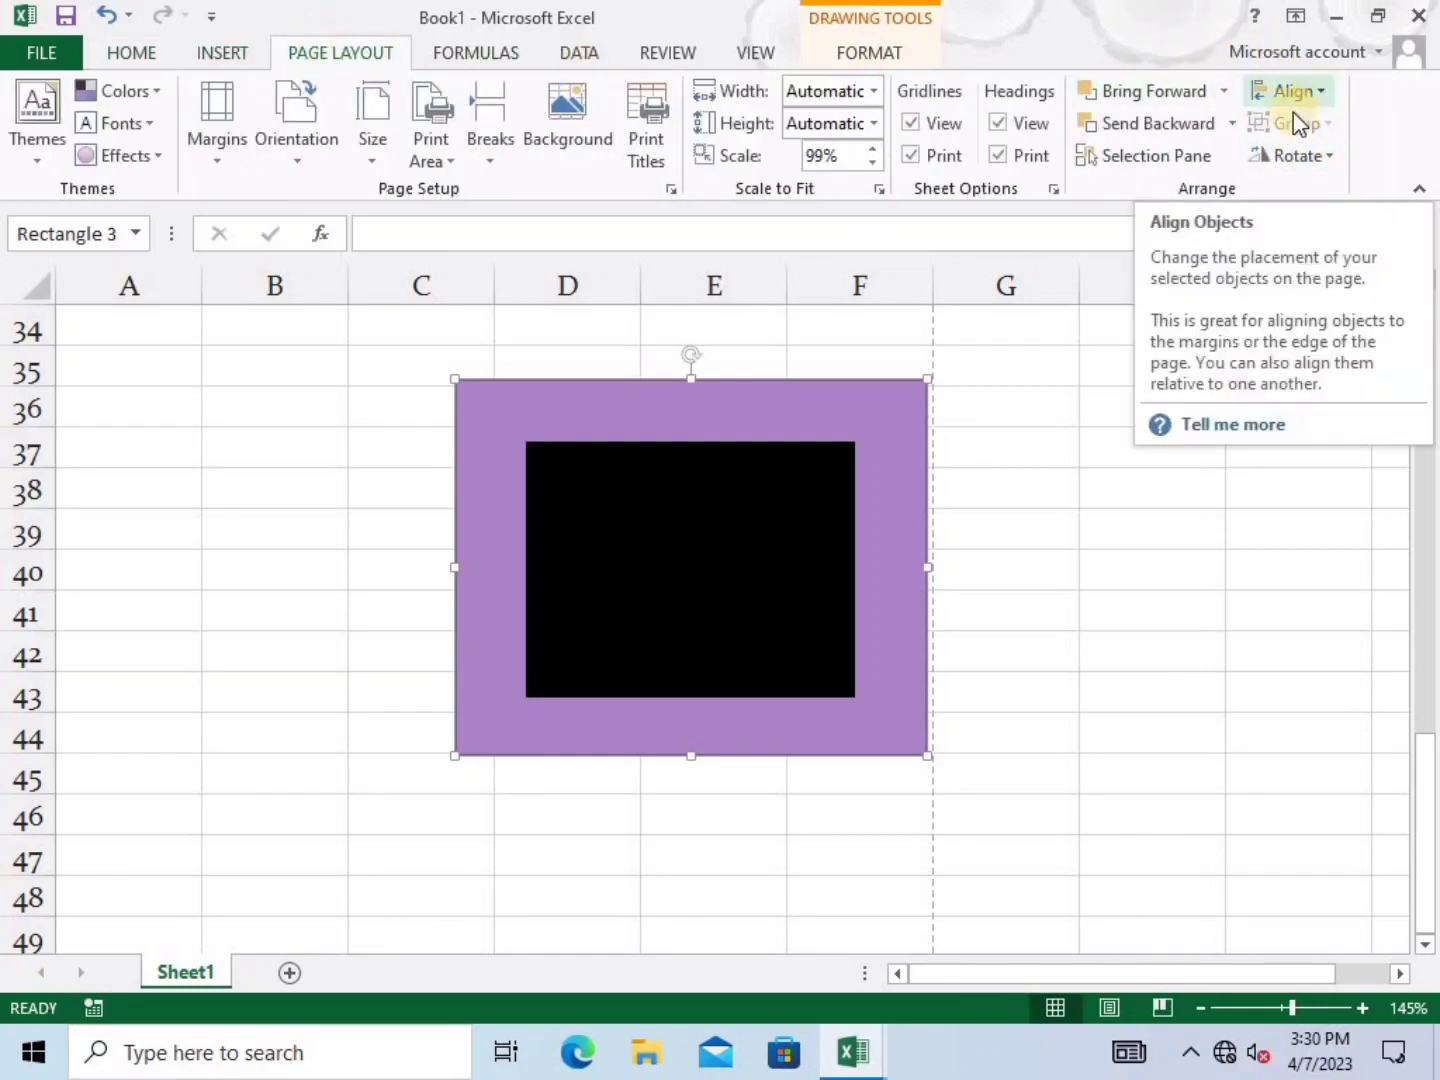
Rotate the purple rectangle left 90° so it stands in portrait
click(986, 585)
click(611, 562)
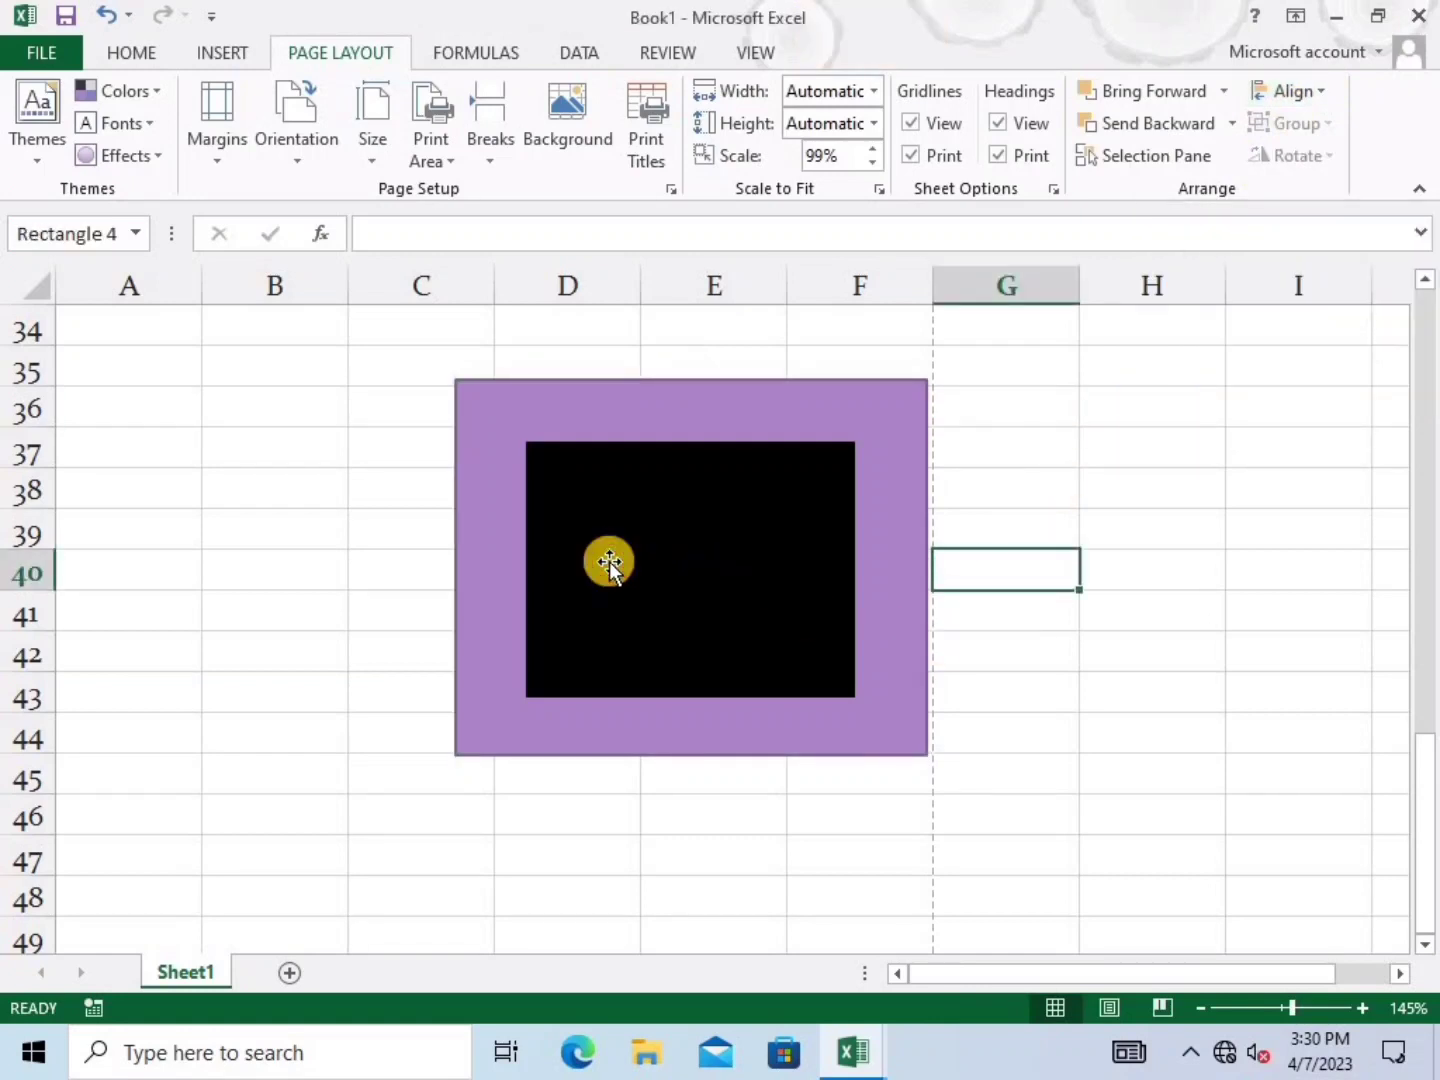
click(466, 548)
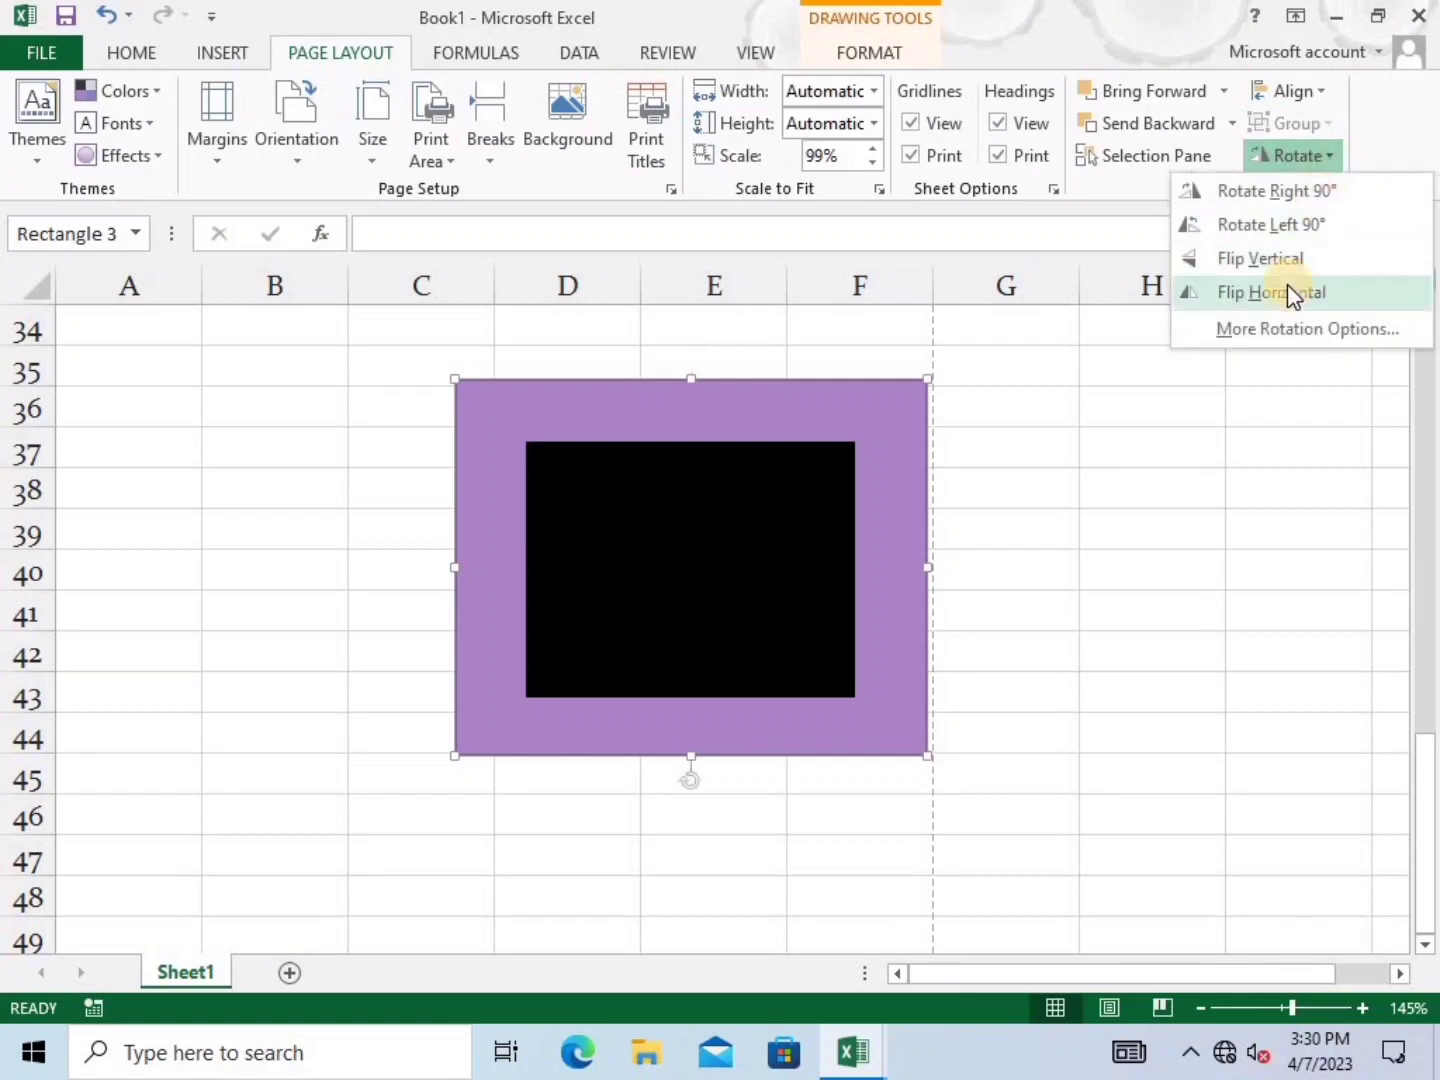
click(1274, 224)
Select both rectangles and group them, undoing an accidental nudge of the black one
click(1167, 544)
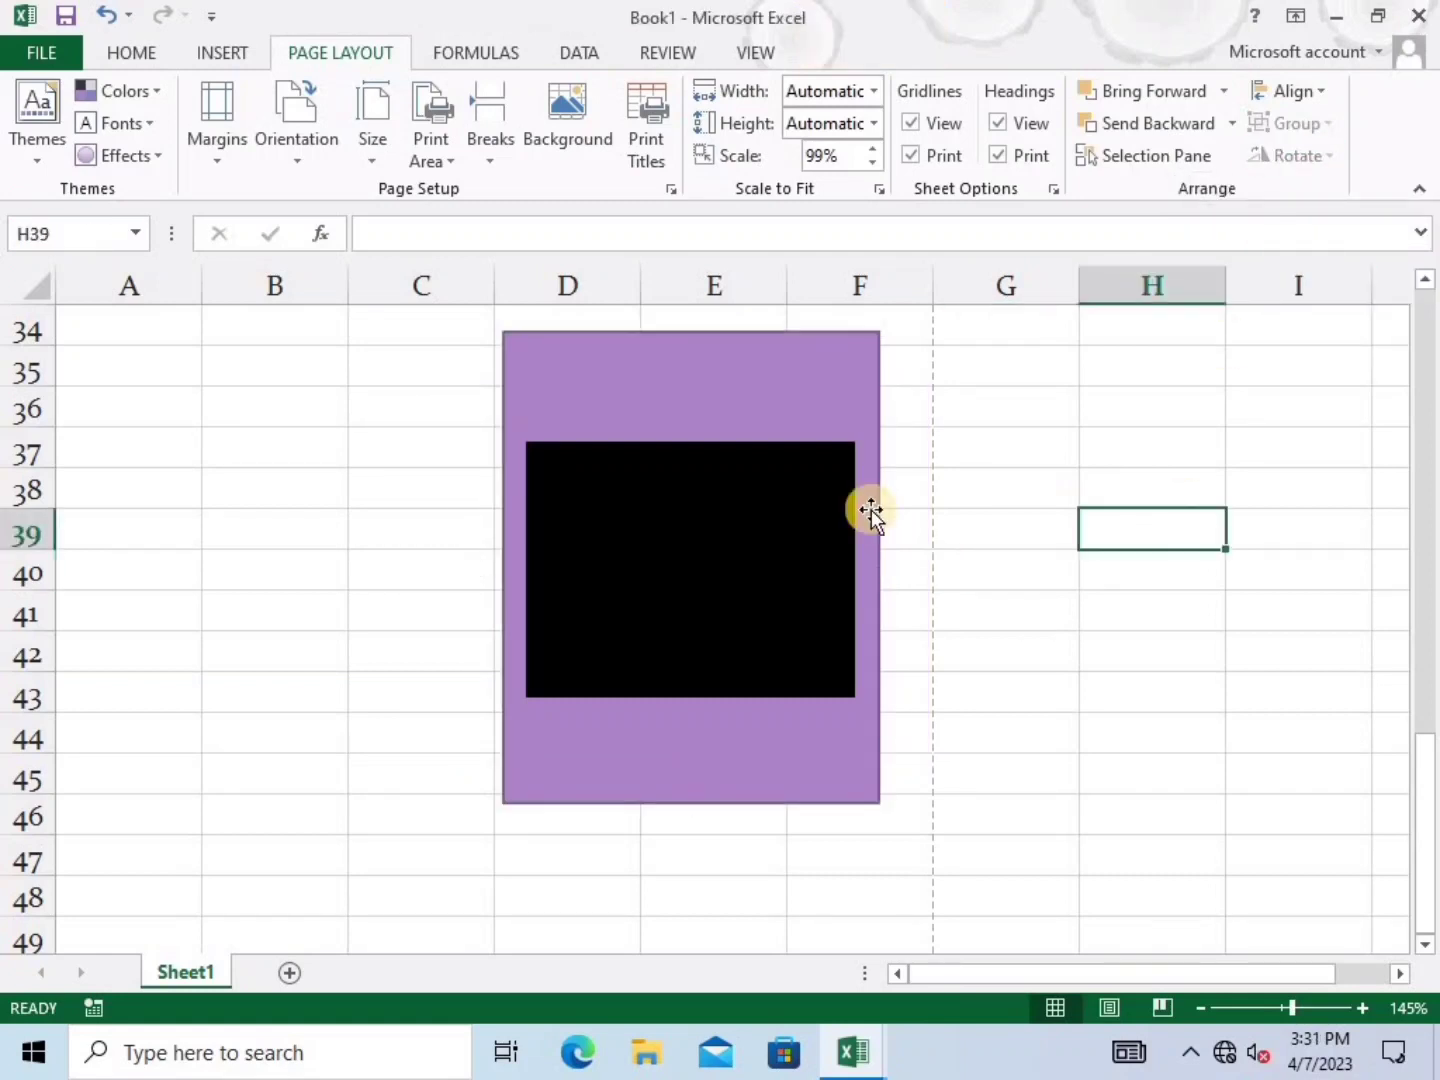
click(696, 512)
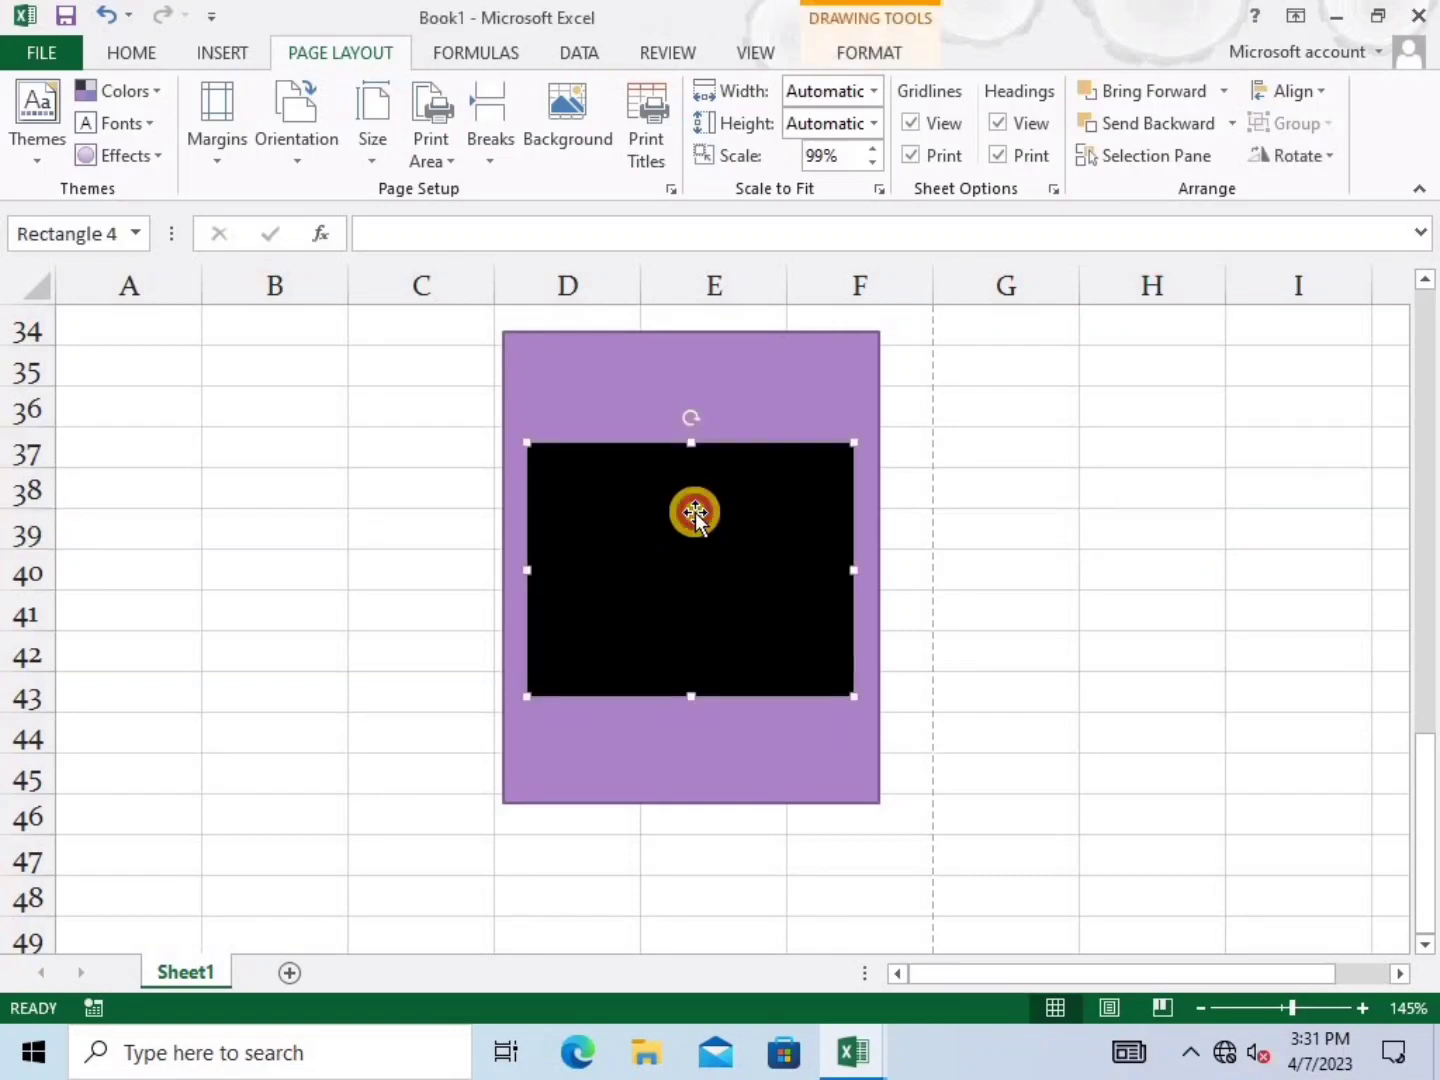
drag(714, 505, 738, 517)
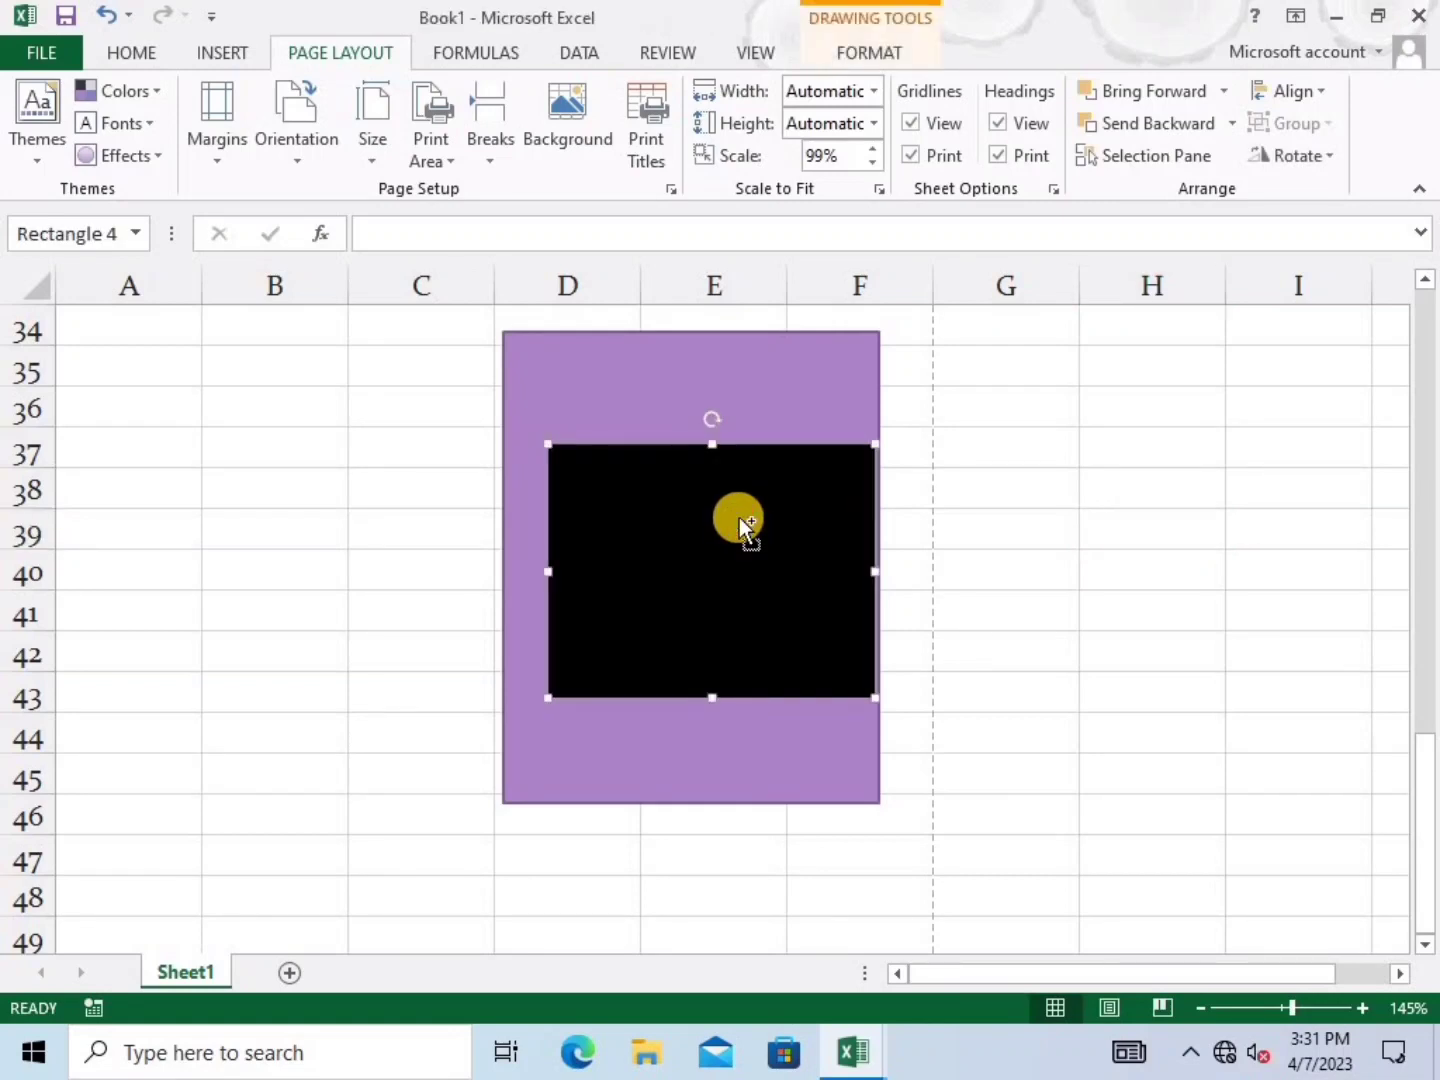
key(ctrl+z)
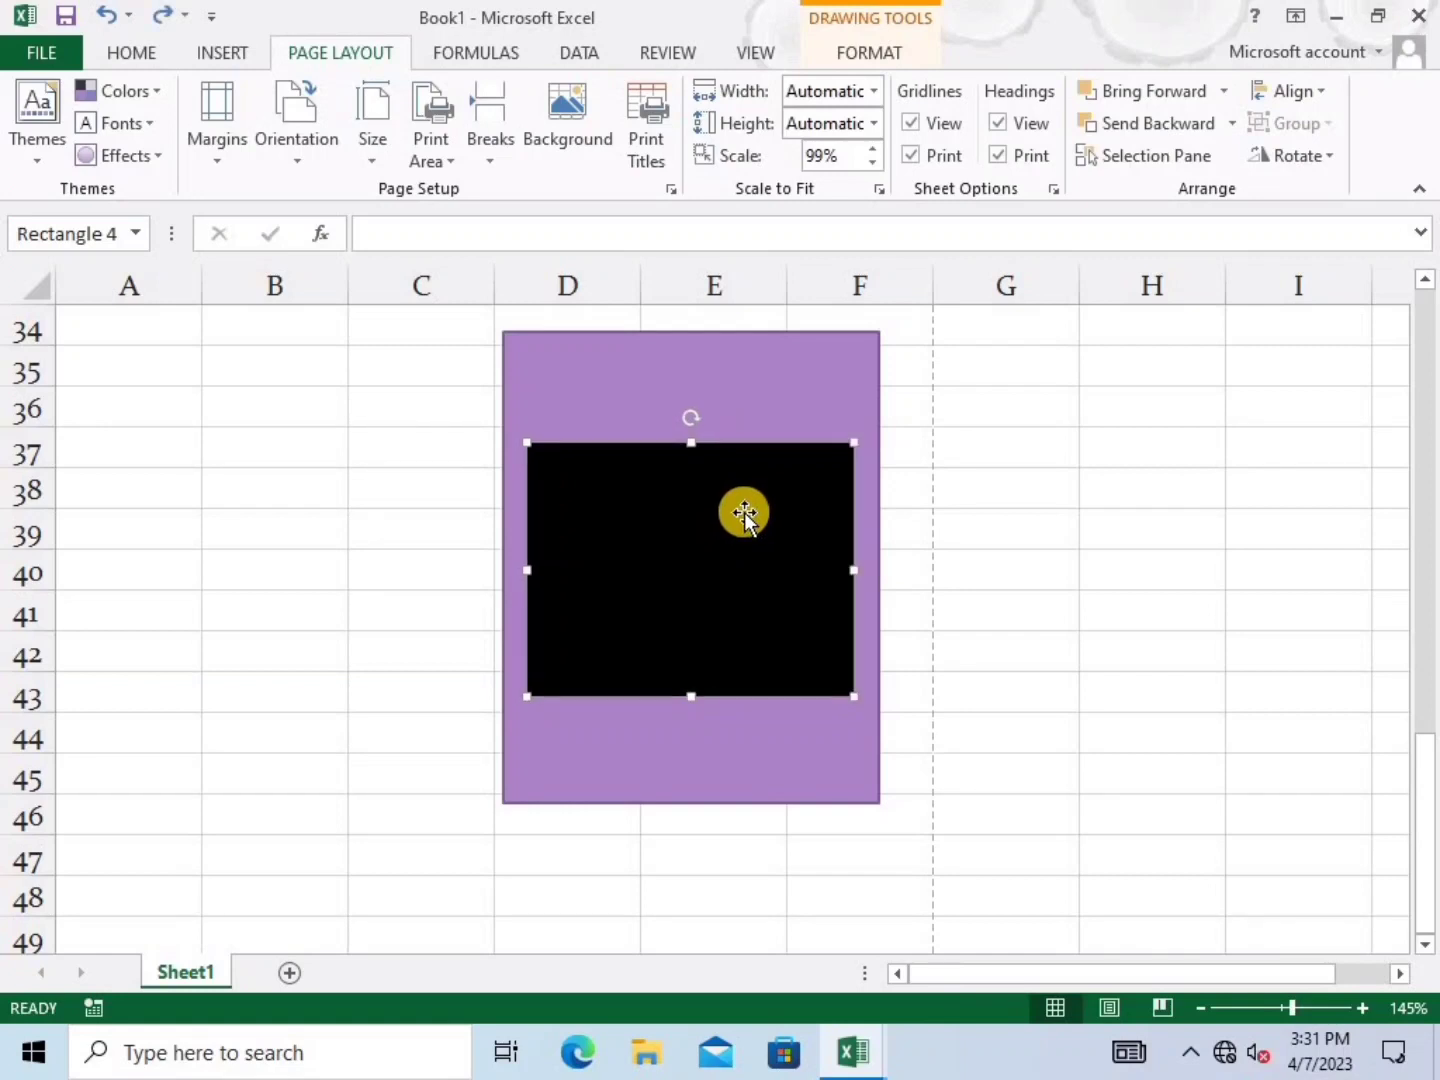
shift+click(769, 390)
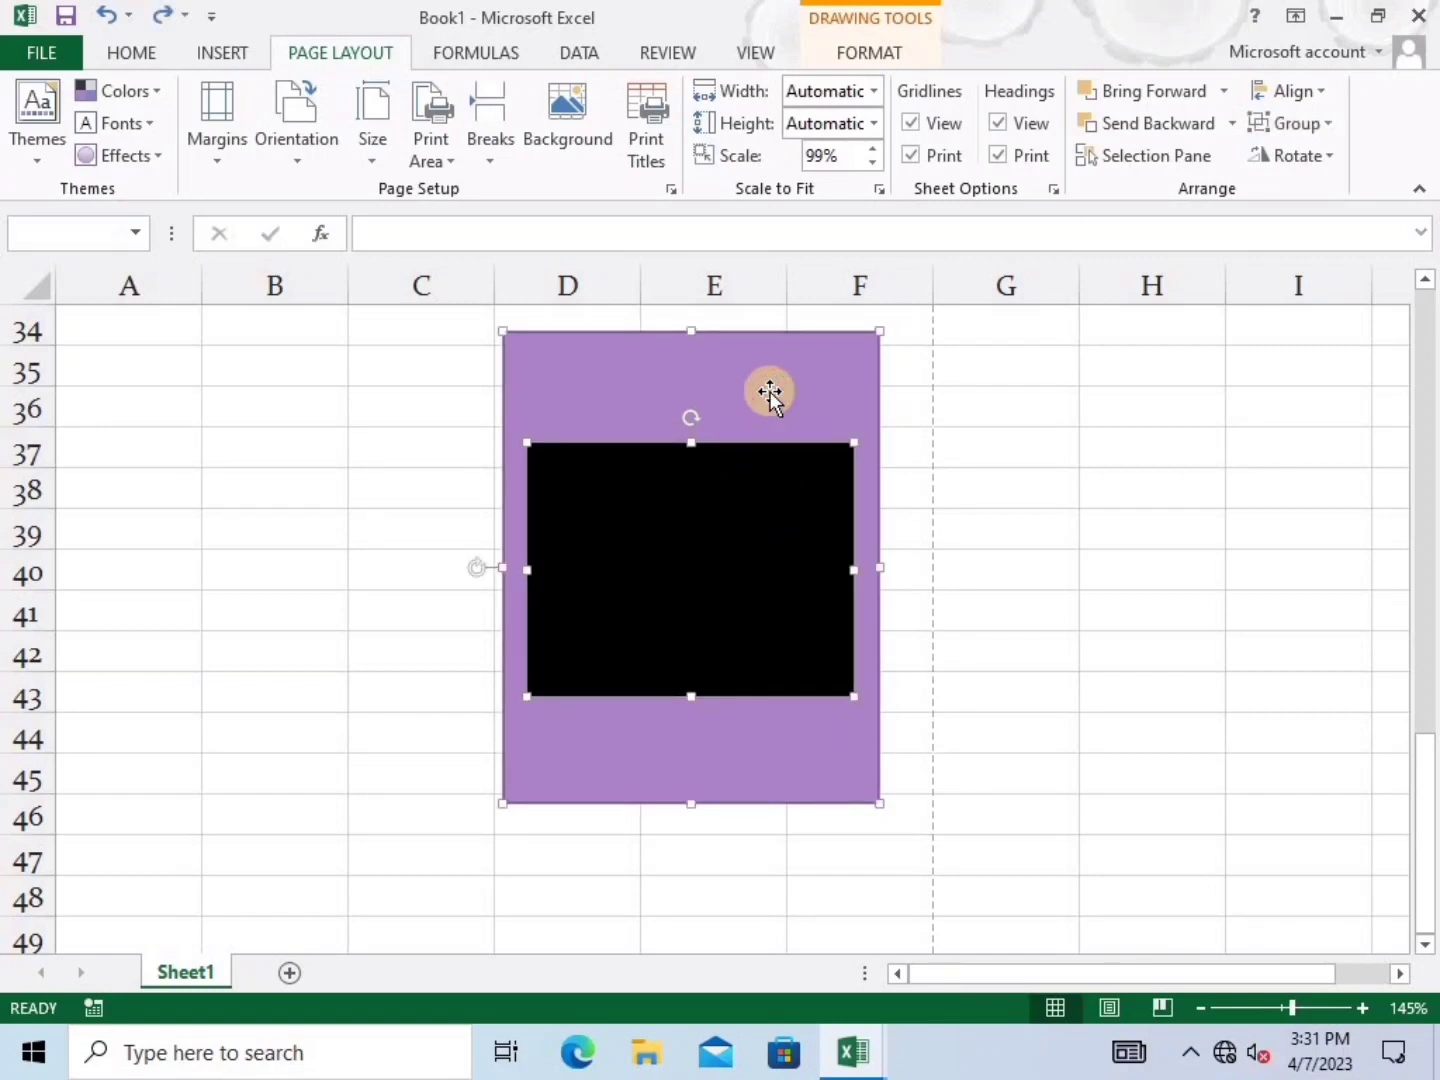
click(1296, 126)
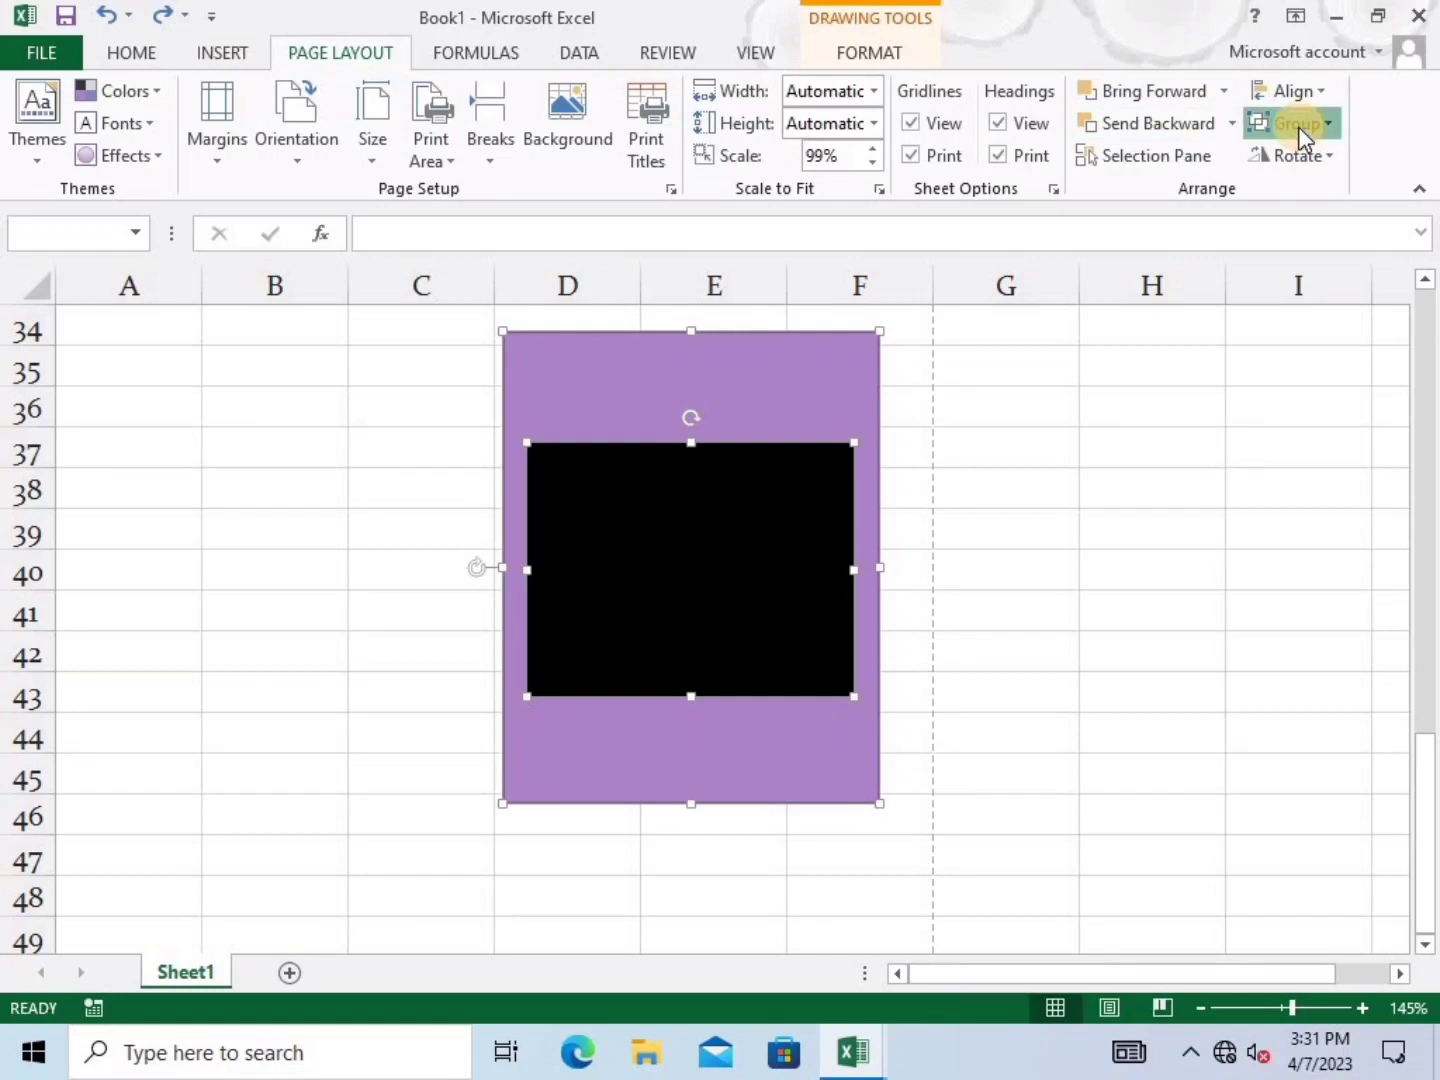
click(1301, 162)
click(816, 575)
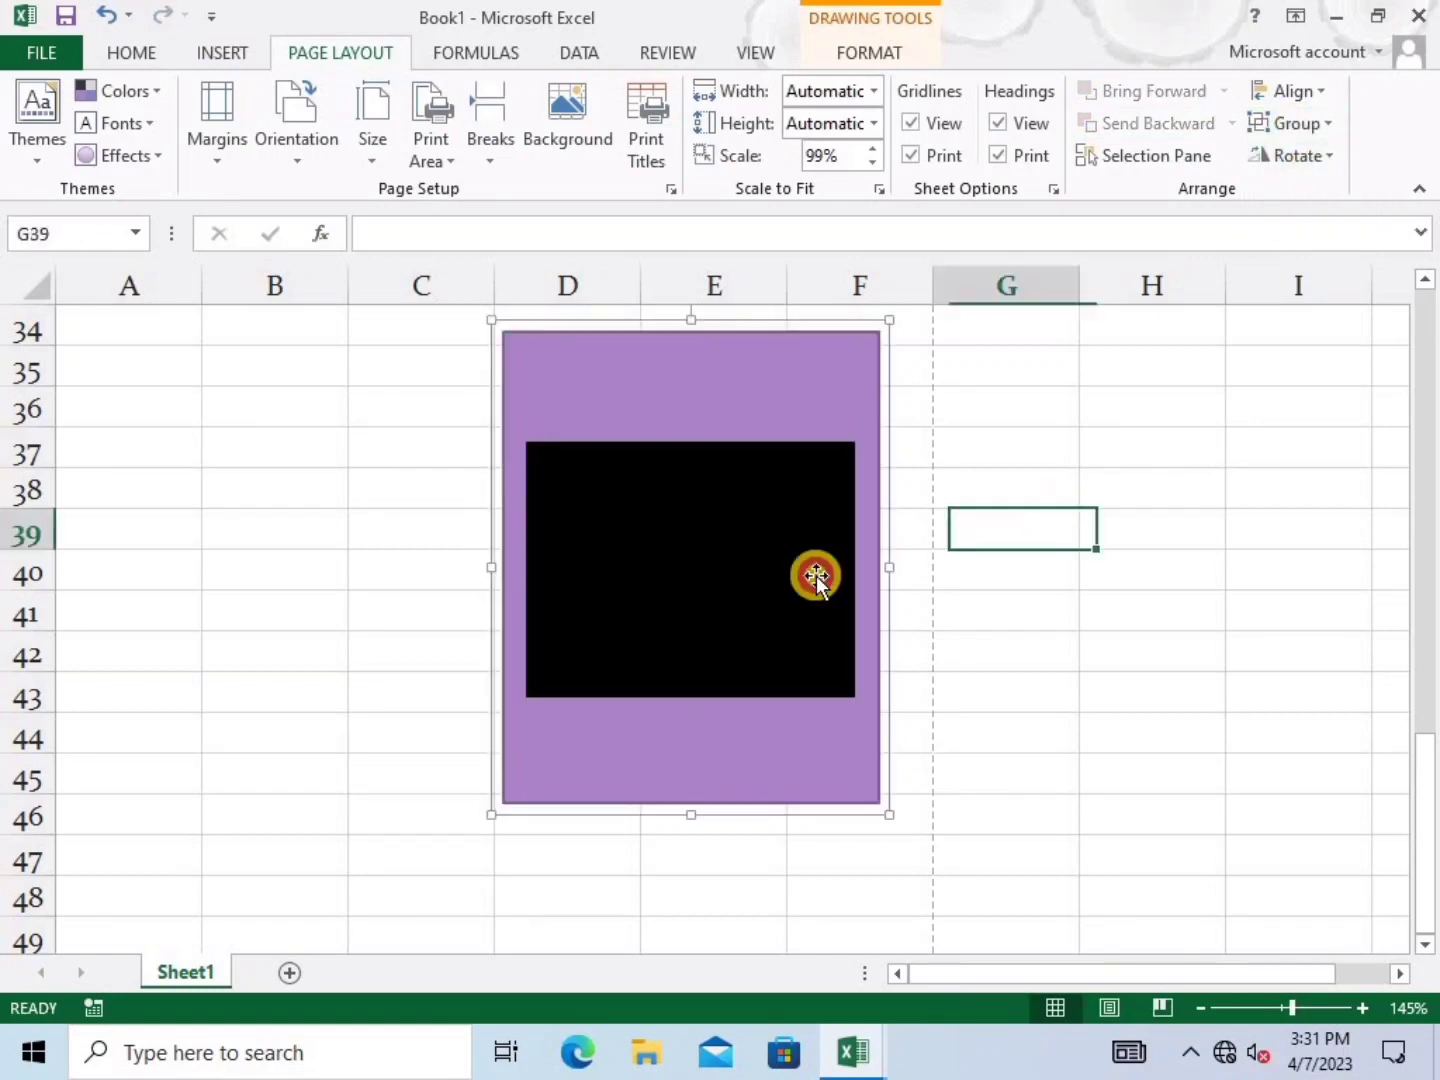
Drag the grouped rectangles slightly lower, then delete the group
mouse_move(815, 575)
mouse_down()
mouse_move(894, 554)
mouse_move(761, 746)
mouse_move(692, 586)
mouse_move(698, 606)
mouse_up()
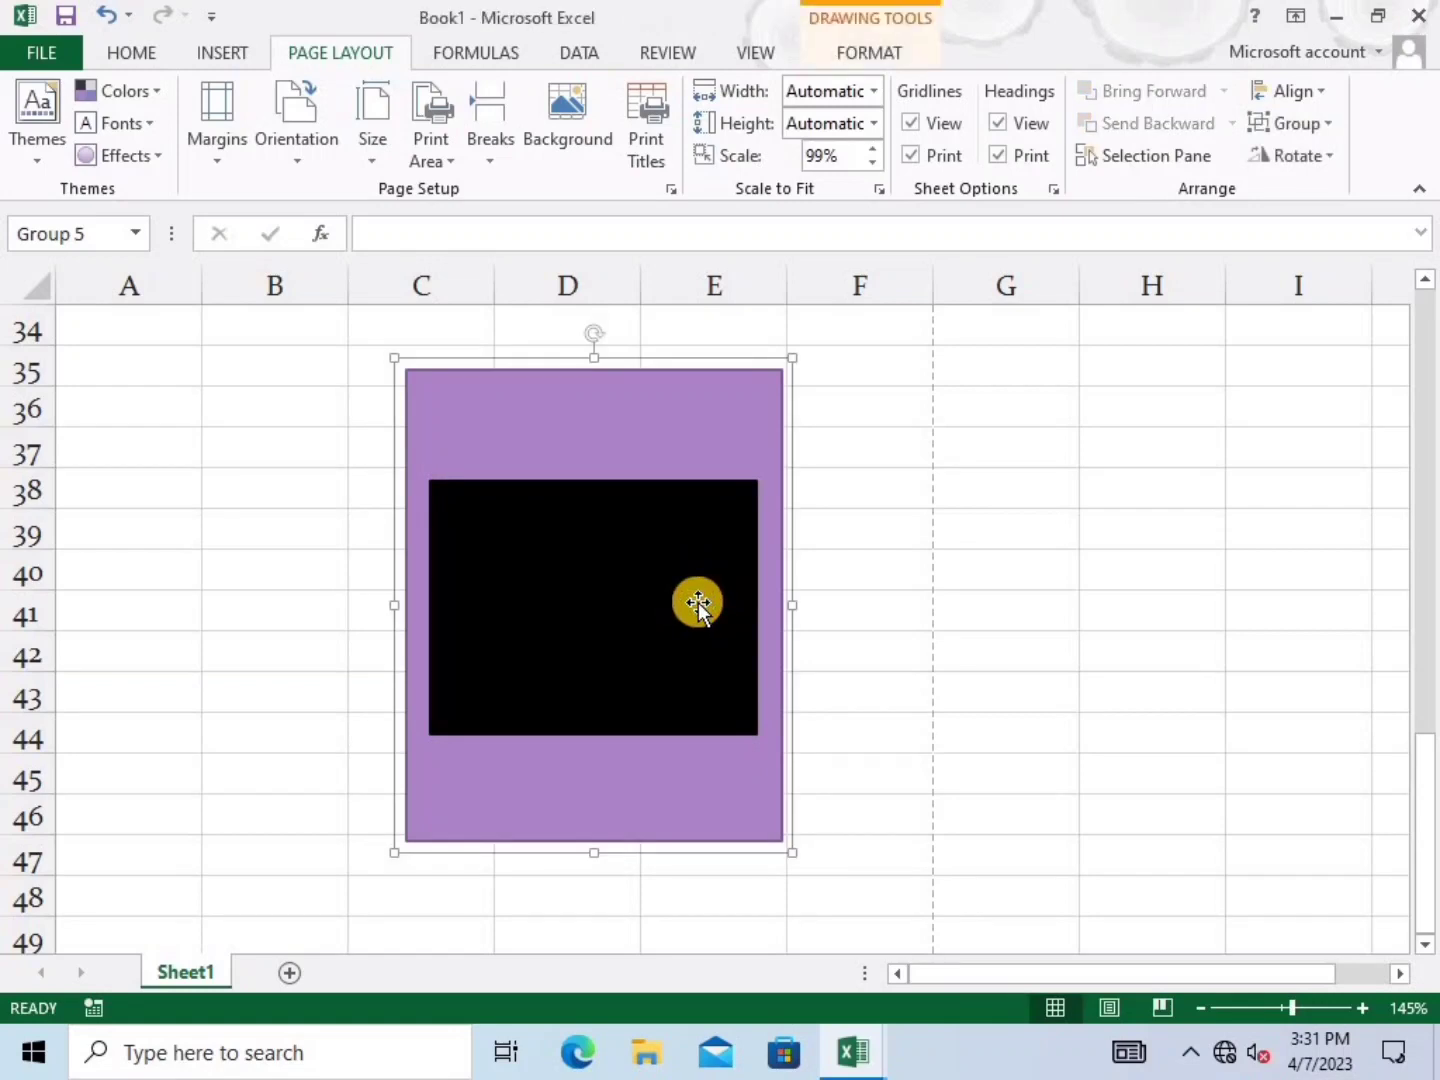
key(Delete)
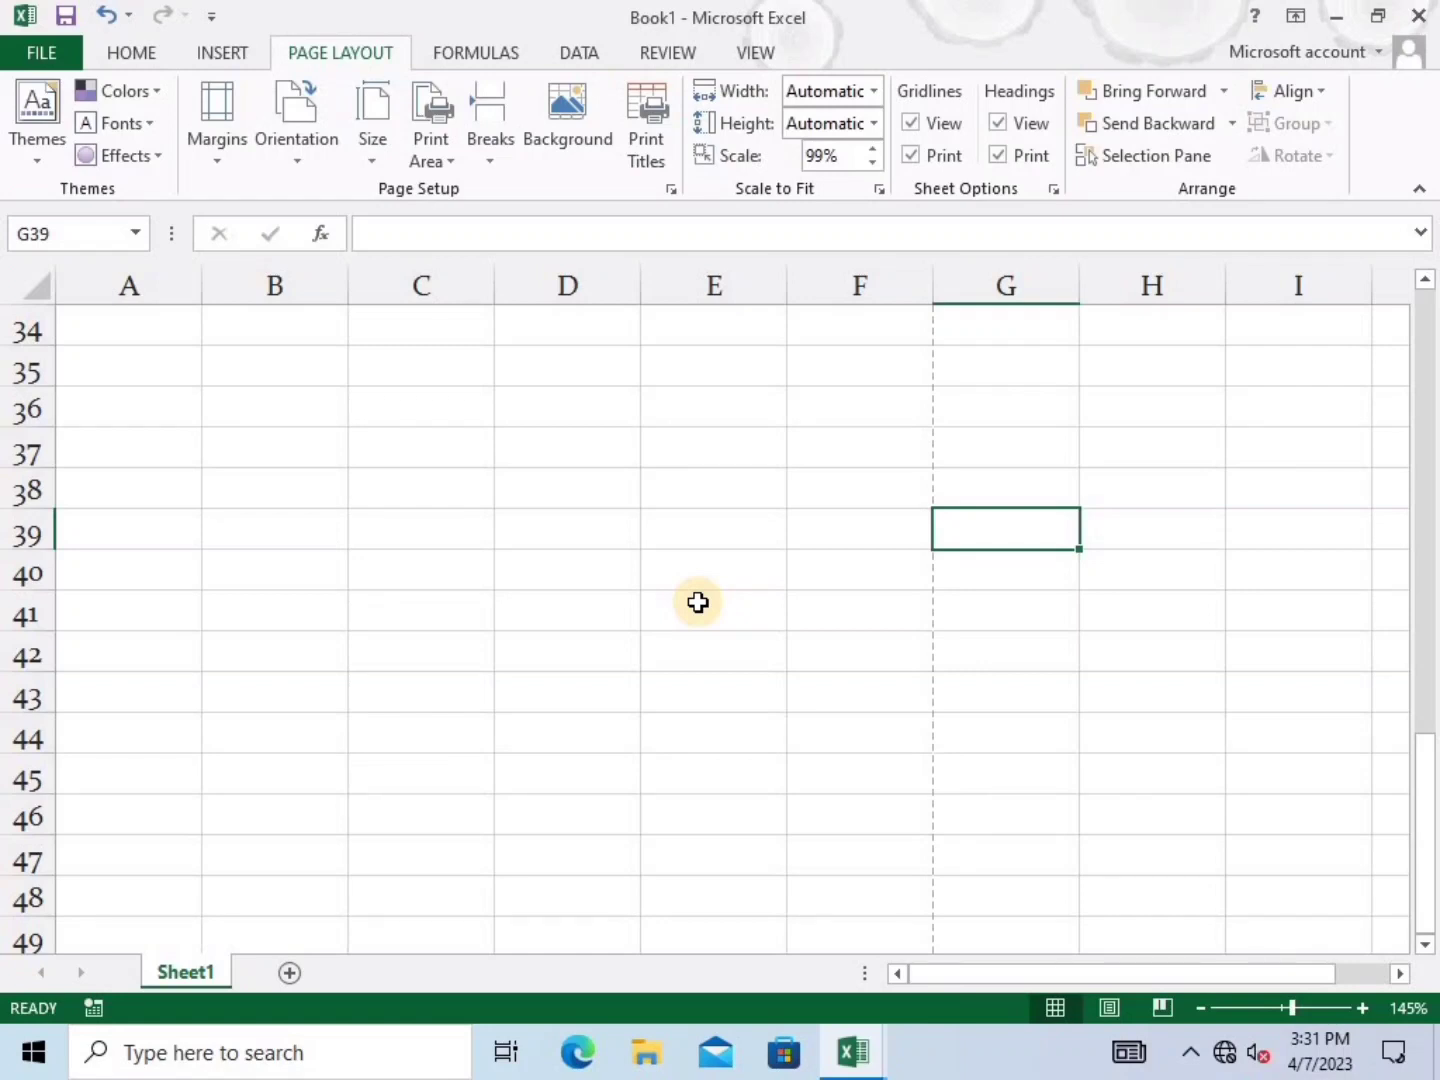
Switch to the Formulas tools and select cell B39
click(490, 49)
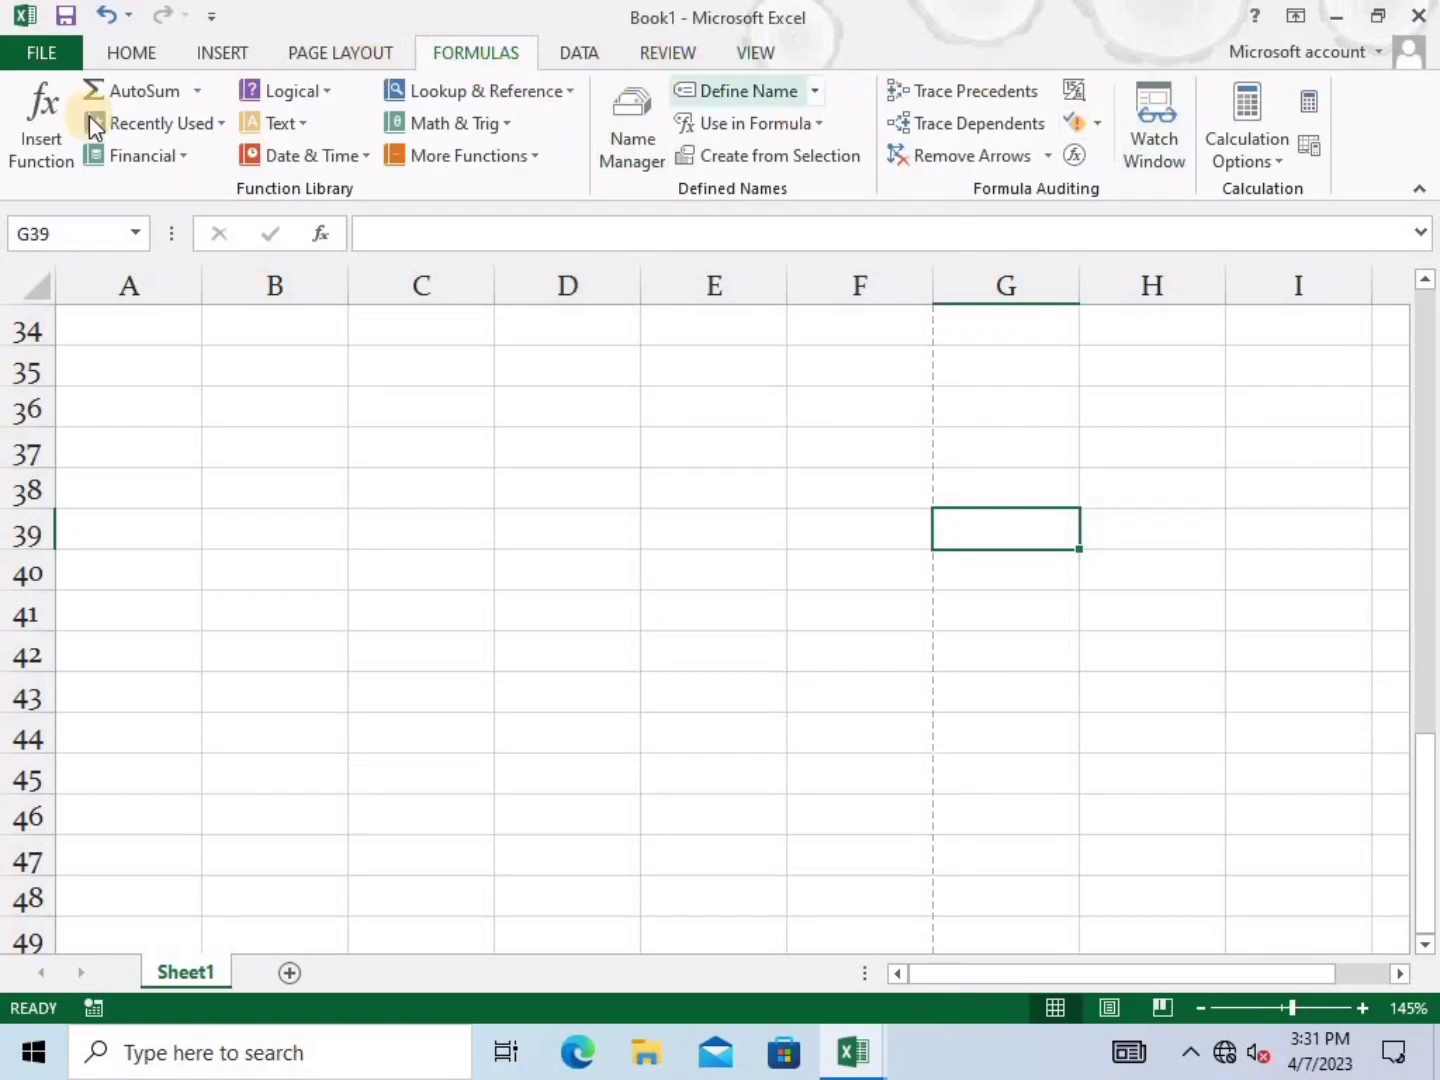
click(208, 524)
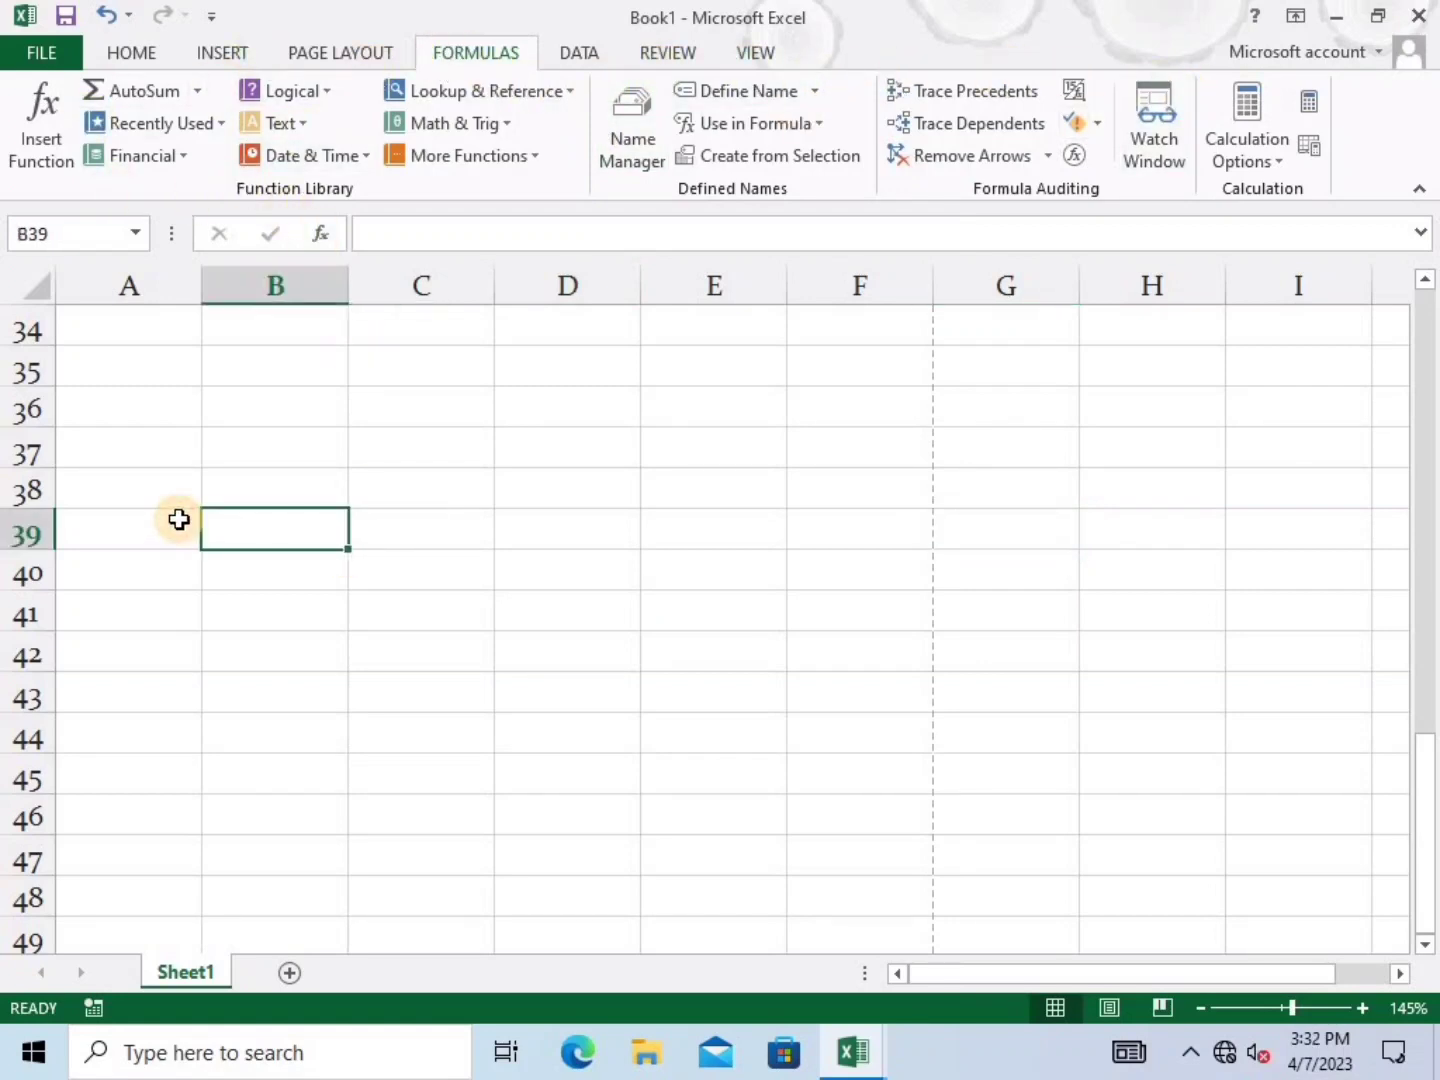